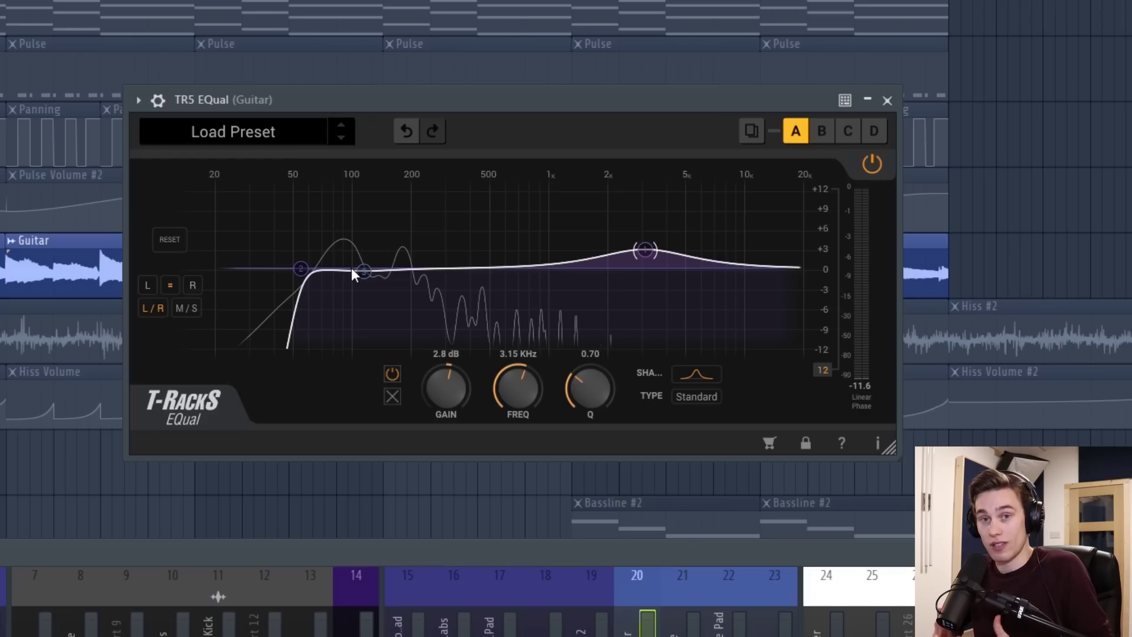
Step: Raise the guitar EQ's high-mid boost to 3.2 dB at 3.31 kHz and close the TR5 EQual window
drag(378, 106, 414, 77)
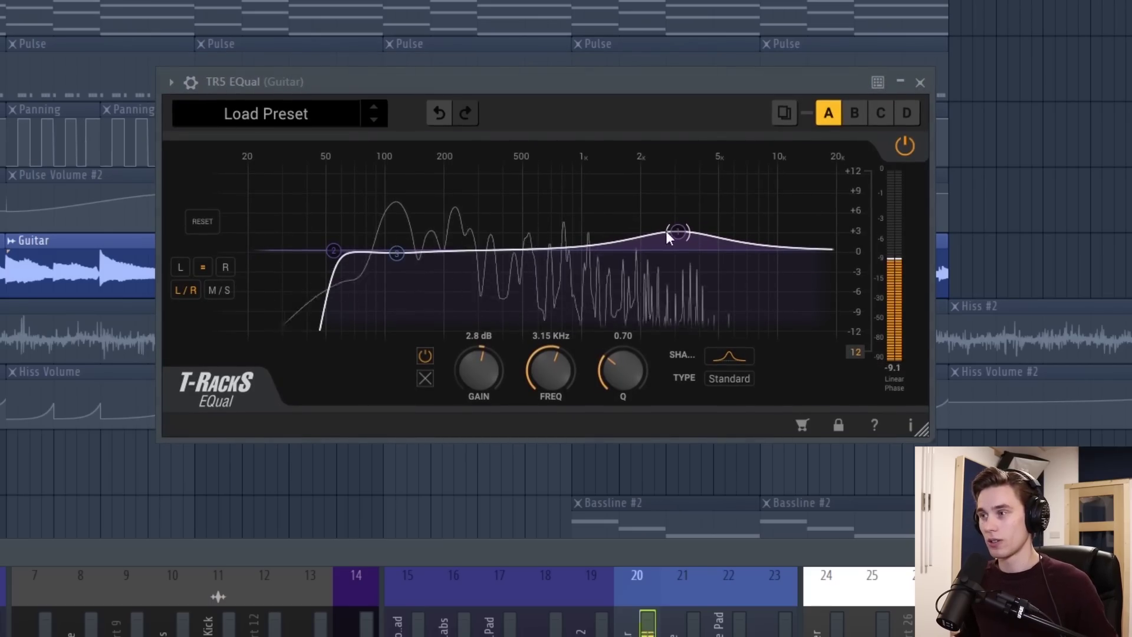
mouse_move(678, 232)
mouse_down()
mouse_move(676, 255)
mouse_move(683, 133)
mouse_move(682, 229)
mouse_up()
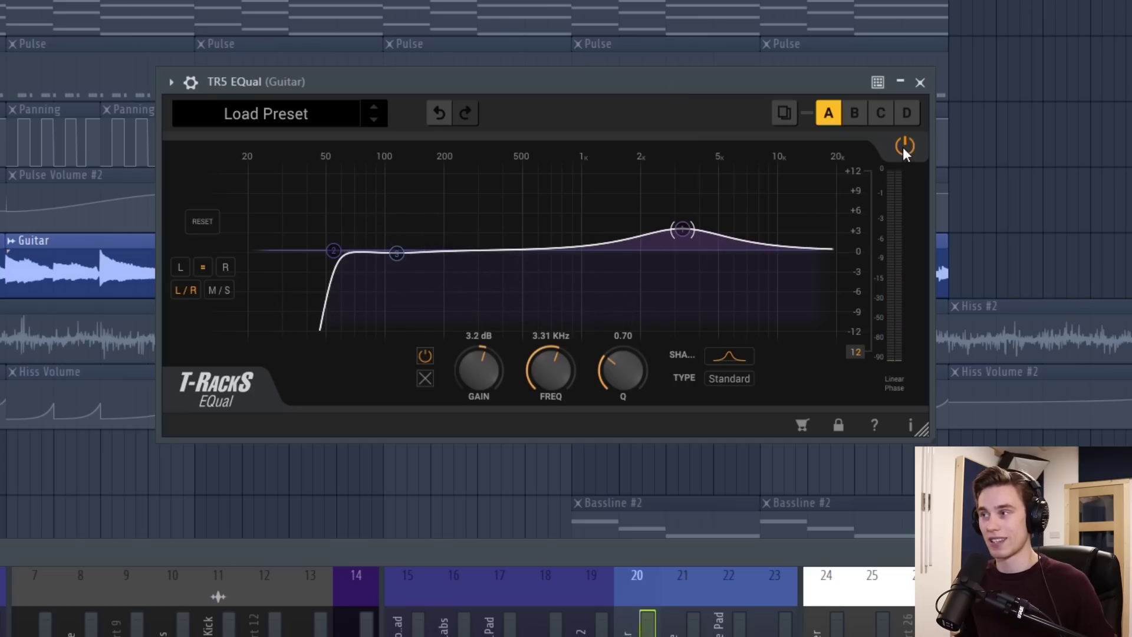
click(920, 82)
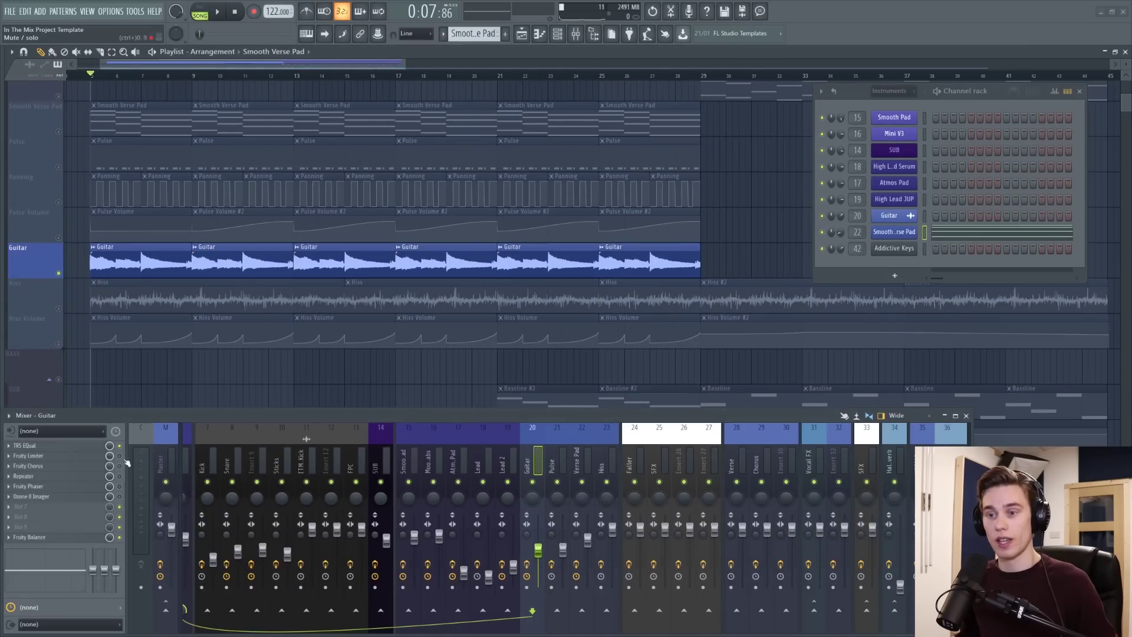
Step: Play the guitar with its Fruity Limiter open to examine how the compression acts on the waveform peaks, and close the plugin
click(92, 459)
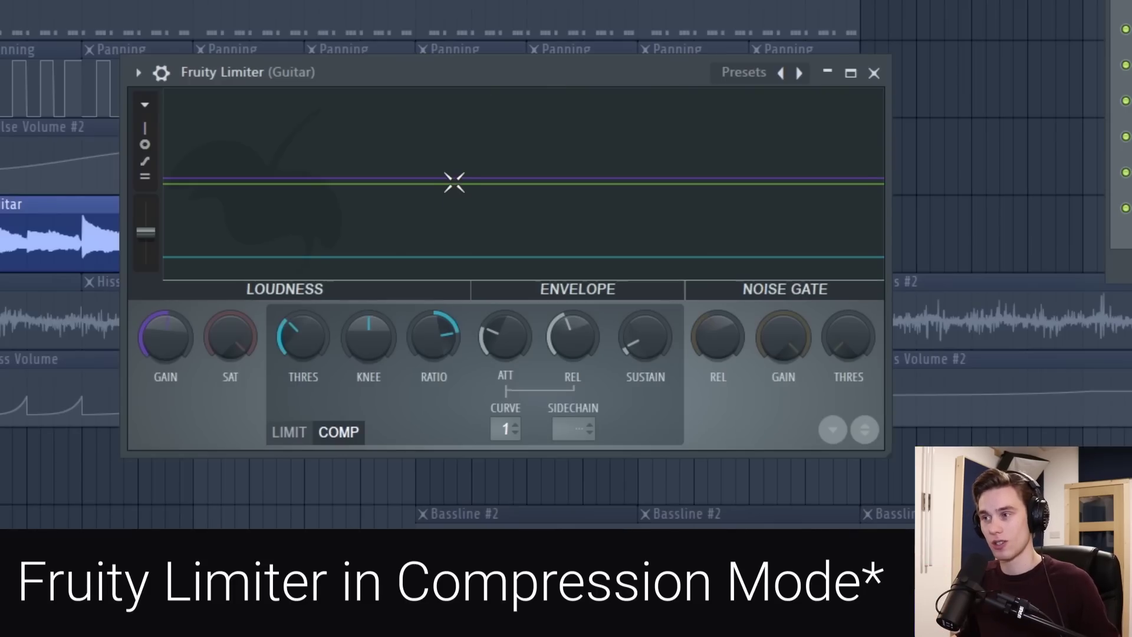
key(space)
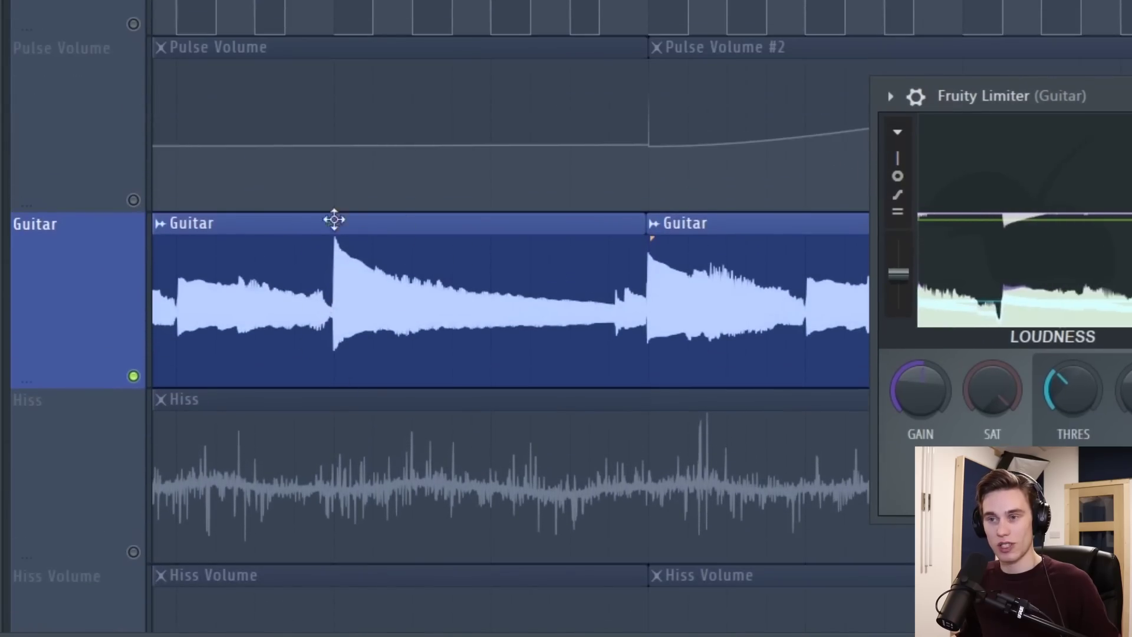
scroll(402, 346, down, 3)
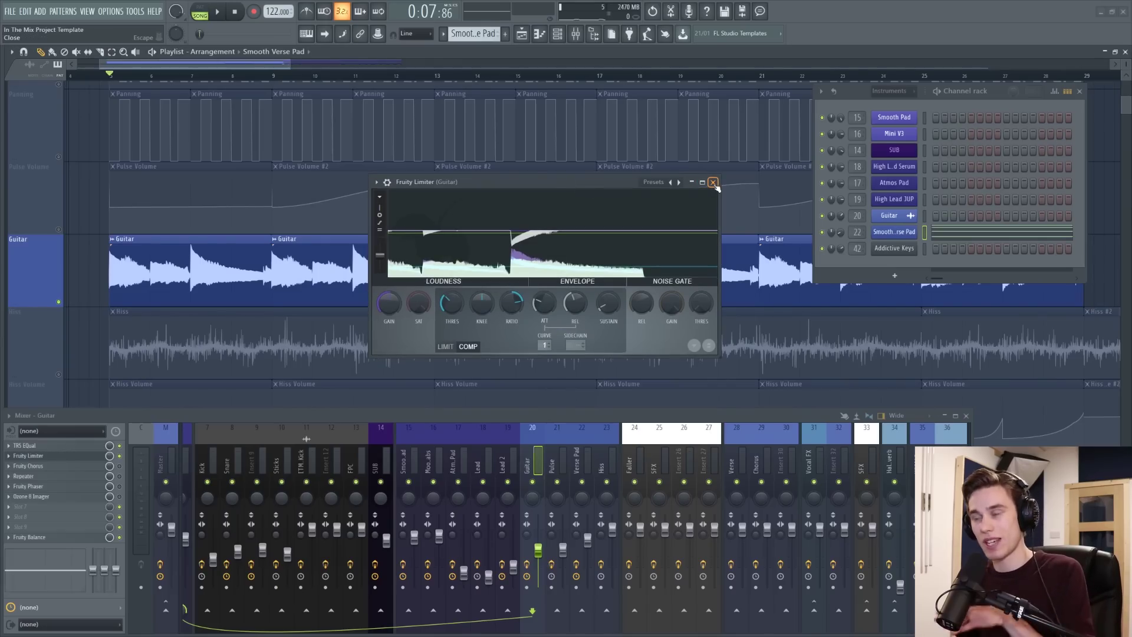
click(712, 182)
scroll(171, 81, down, 3)
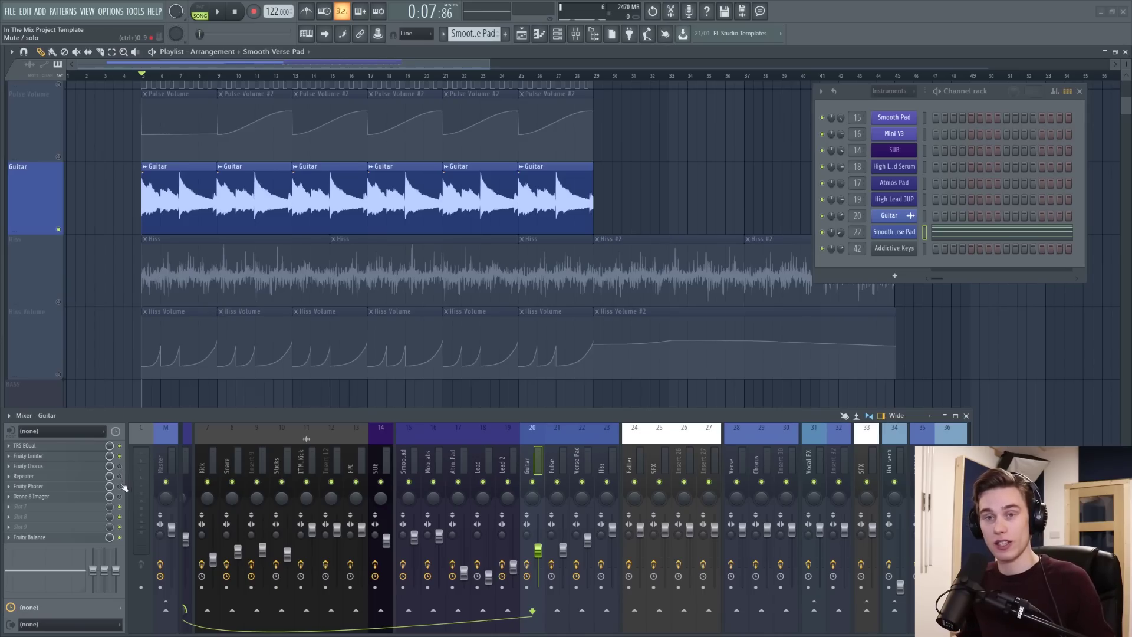
Step: Bring up the guitar's Fruity Chorus, and switch on and open the Repeater delay
click(95, 470)
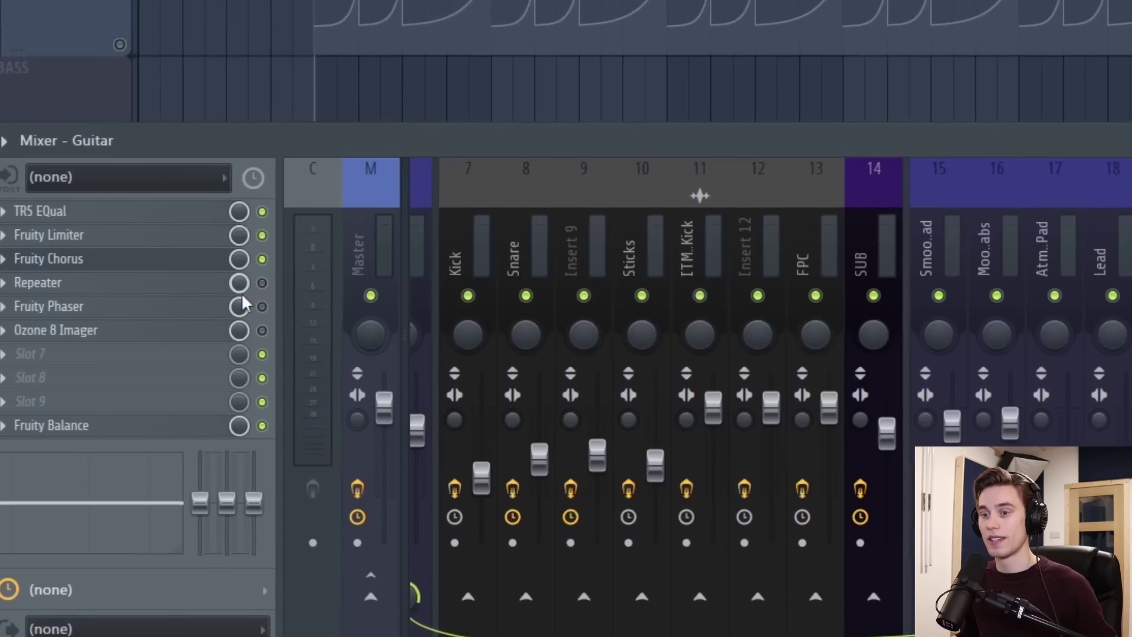
click(263, 283)
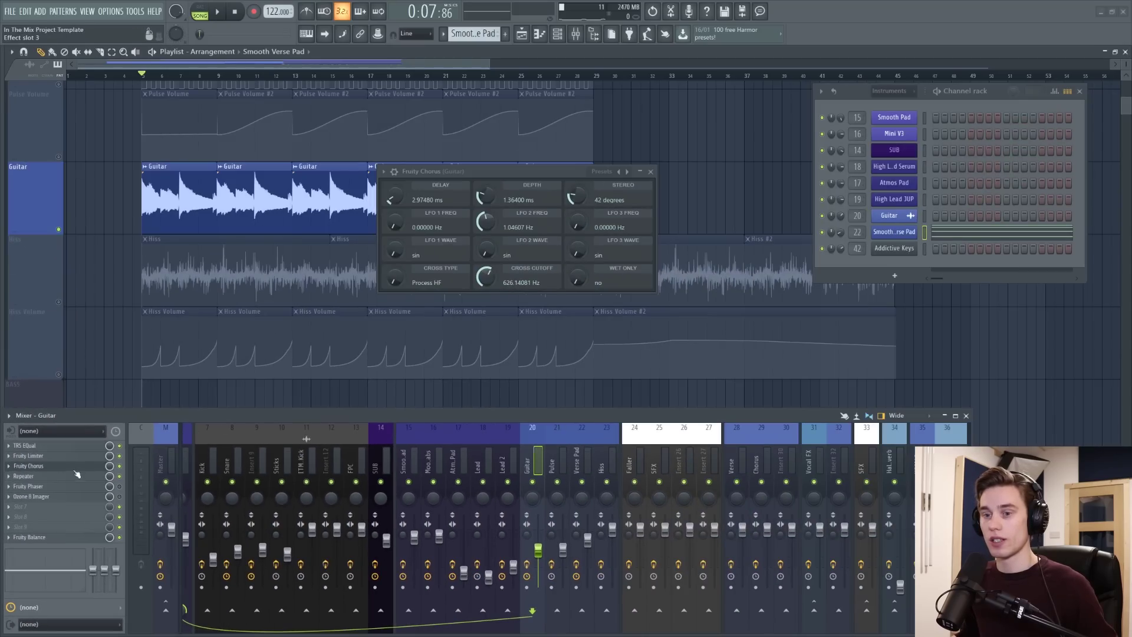
click(175, 269)
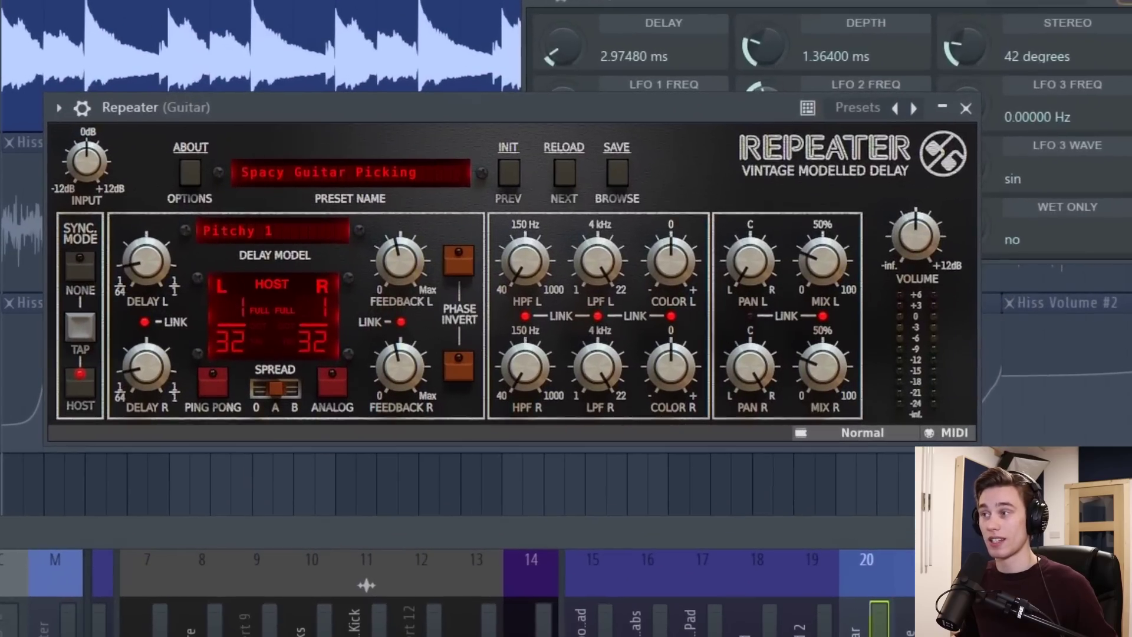
drag(664, 105, 709, 74)
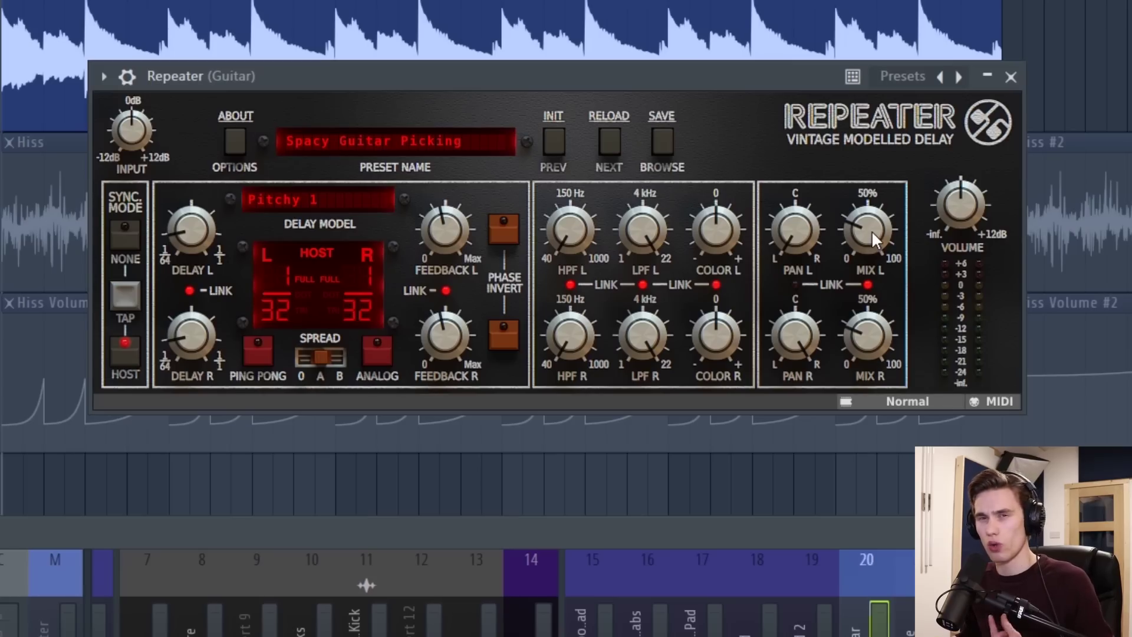
Step: Audition the Repeater's delay on the guitar with the linked mix at 100%, and lower the mix to 30%
drag(871, 230, 886, 17)
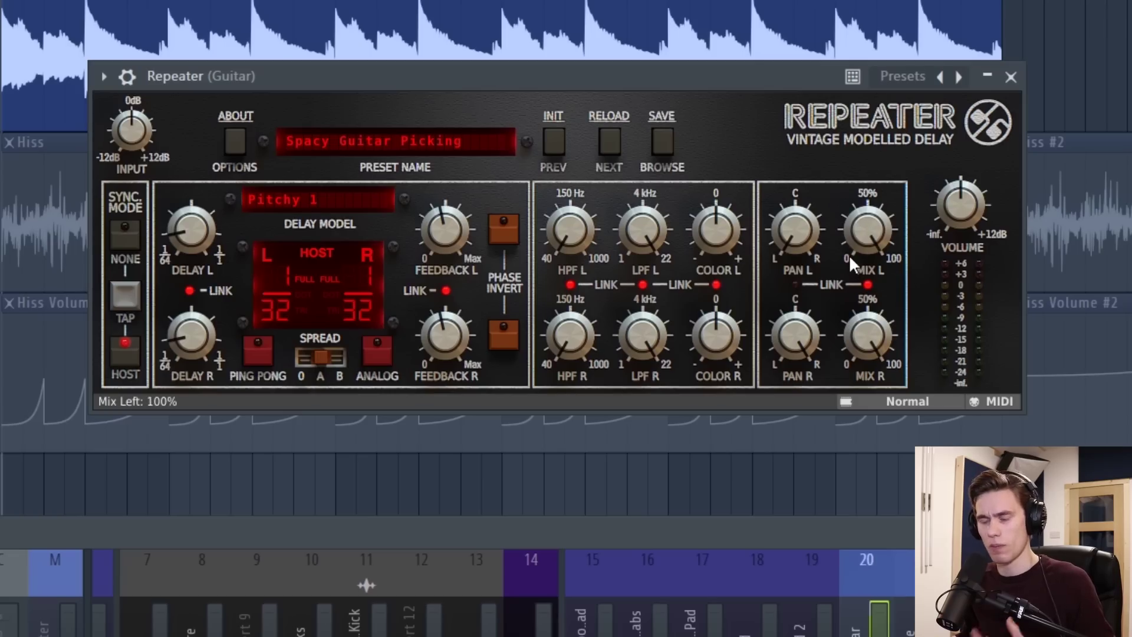
drag(858, 229, 859, 274)
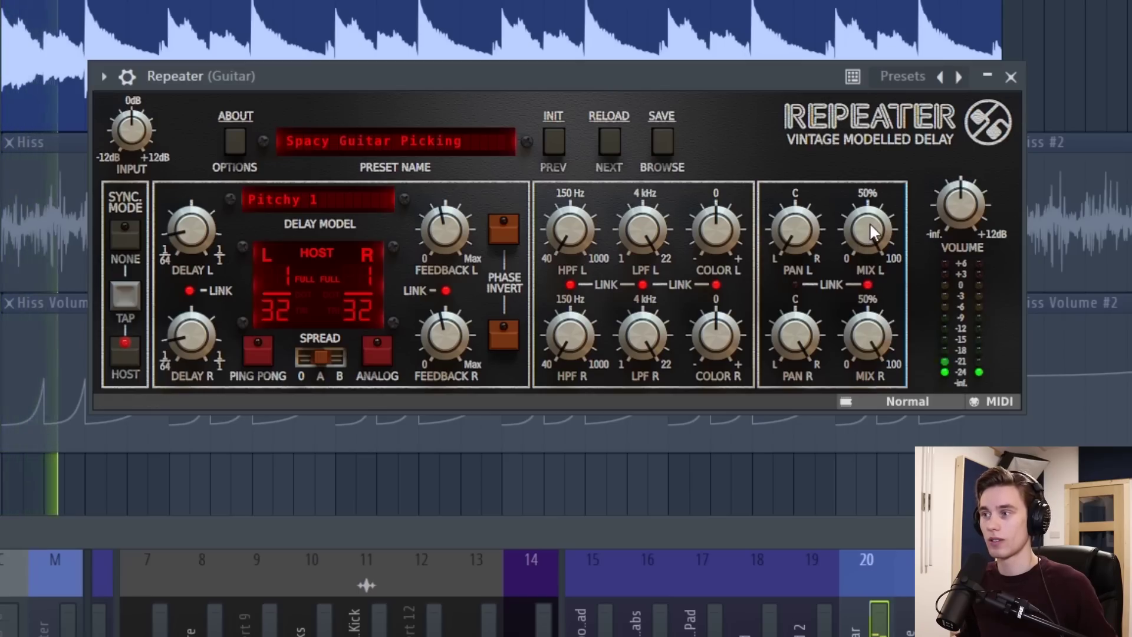
key(space)
drag(872, 230, 854, 287)
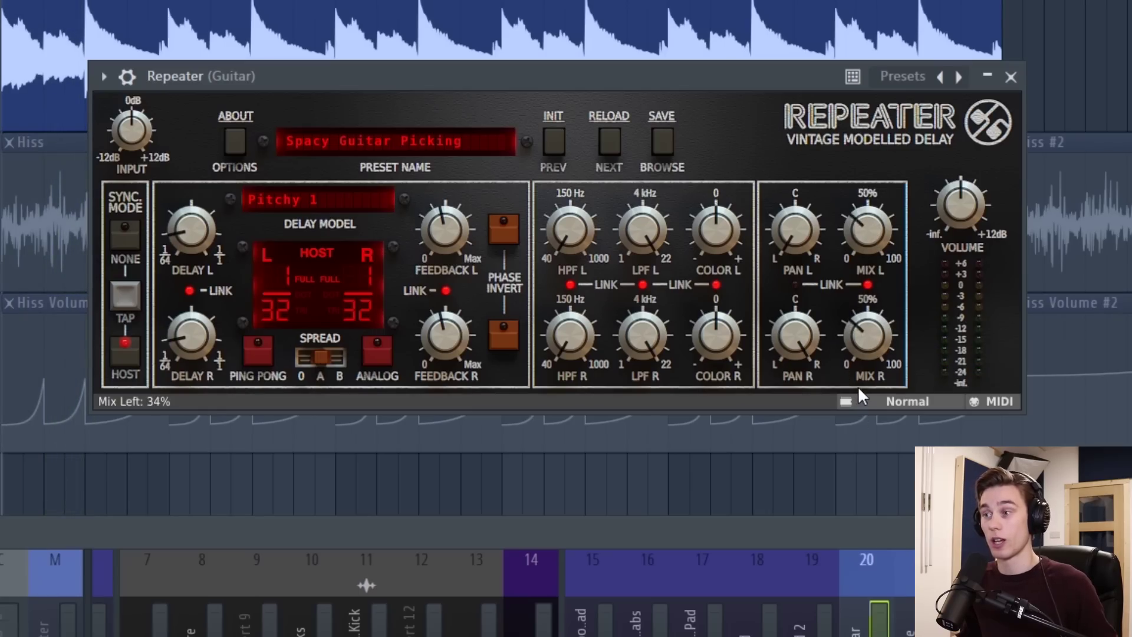
drag(858, 402, 858, 384)
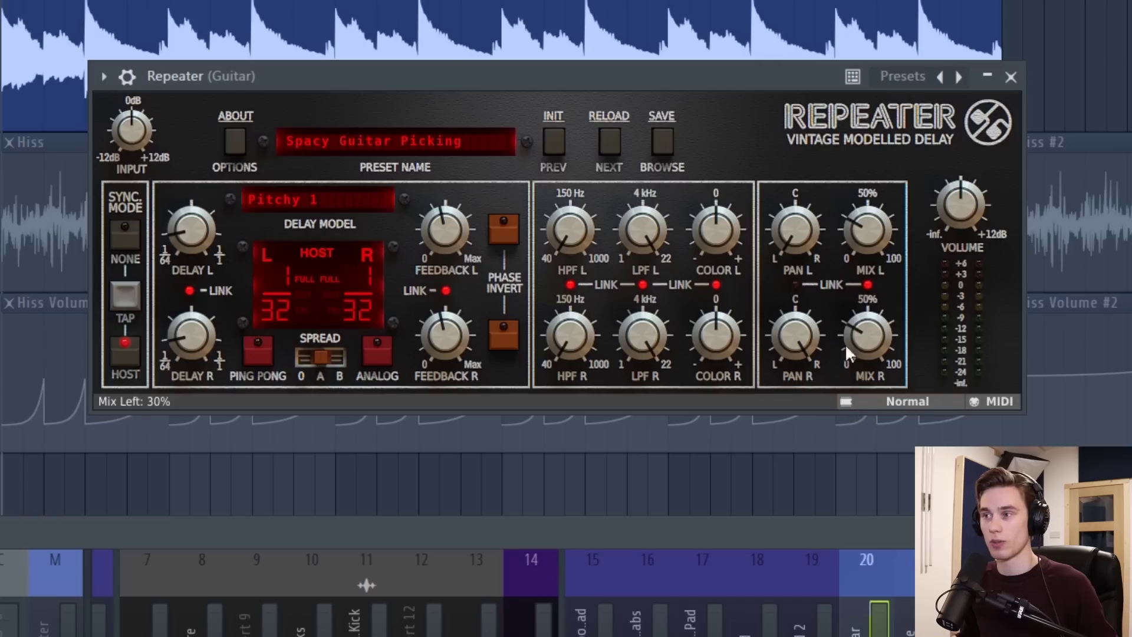
key(space)
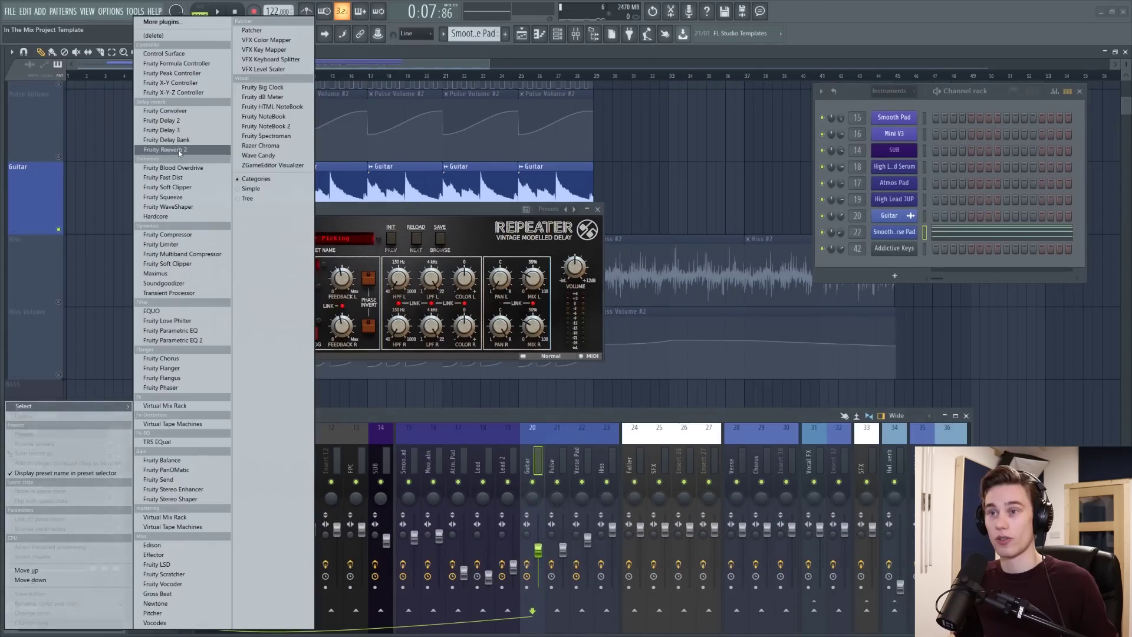
Step: Try Fruity Reeverb 2 in the guitar's effect slot 7 with a wet level of about 59%, audition it, and delete it
click(310, 141)
drag(88, 47, 237, 166)
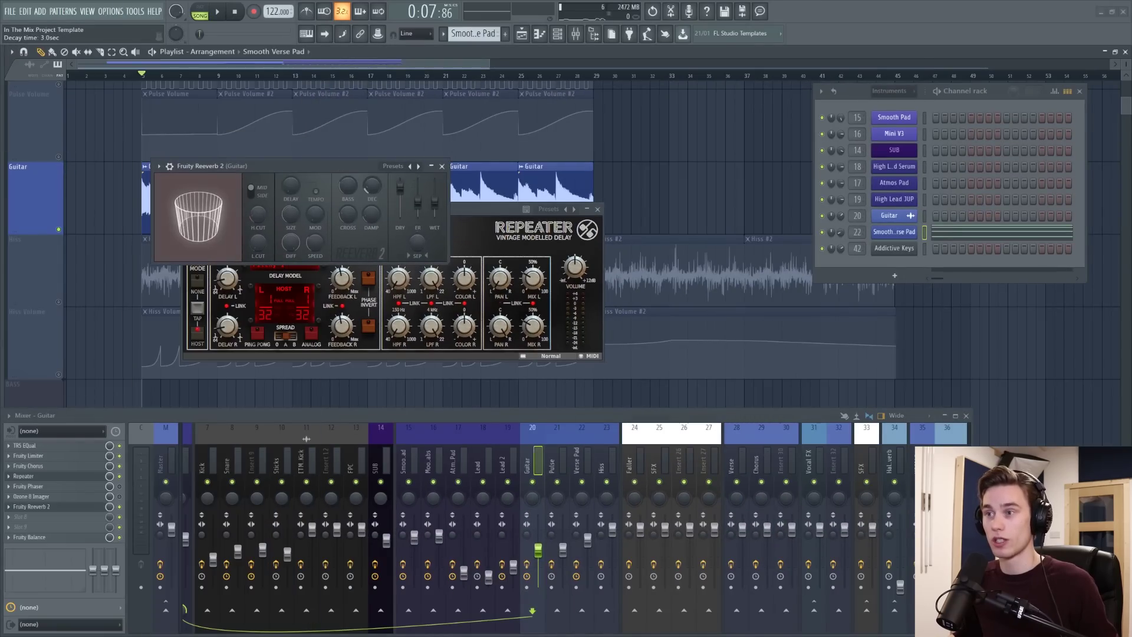
drag(360, 167, 360, 174)
key(space)
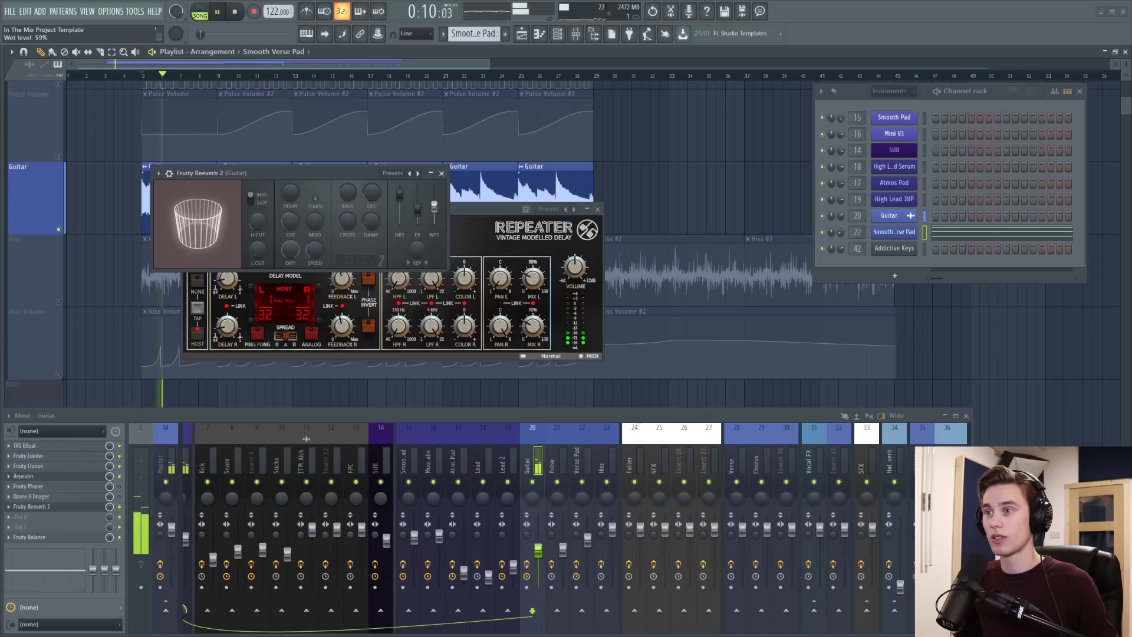
drag(324, 180, 305, 197)
key(space)
click(422, 190)
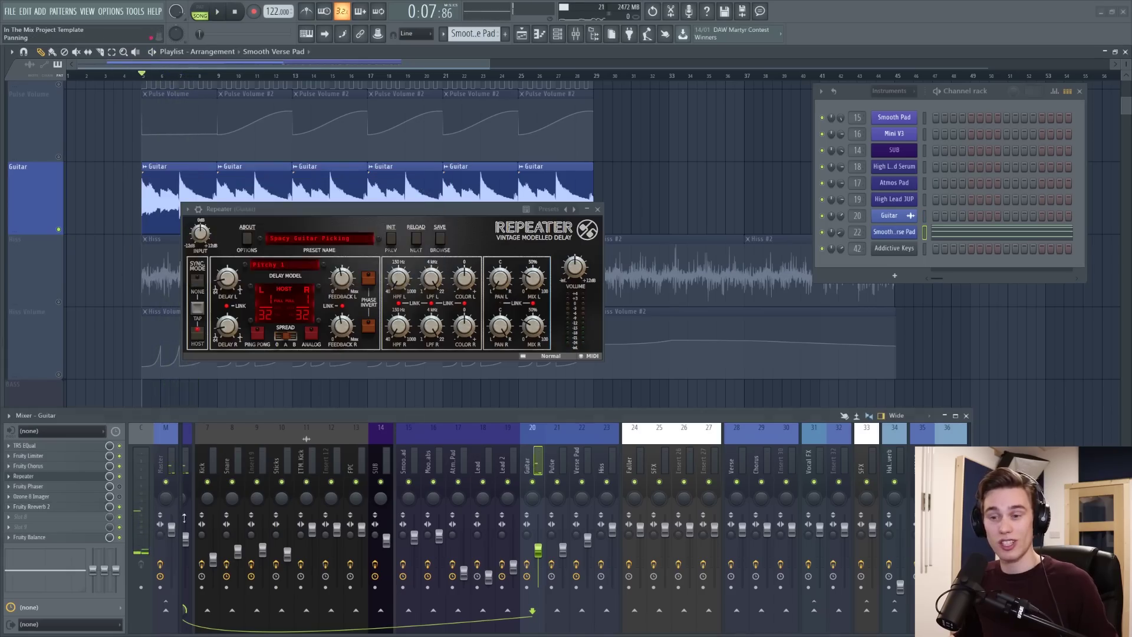
click(14, 509)
click(35, 403)
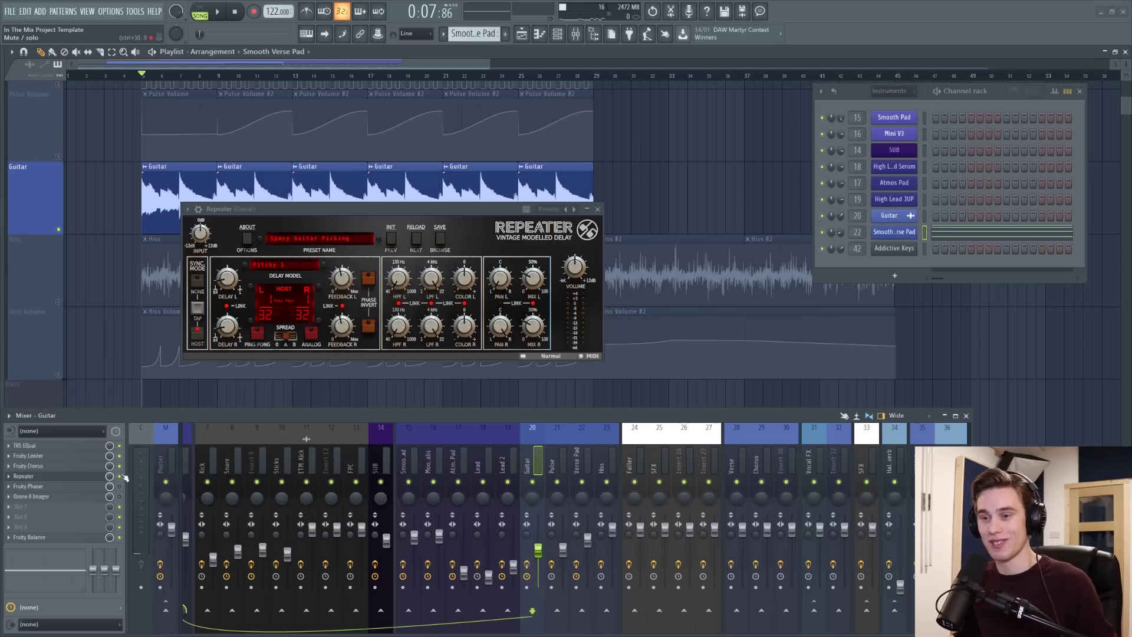
Step: Close the Repeater, open the guitar's Fruity Phaser, and play the guitar to hear the phasing
click(598, 209)
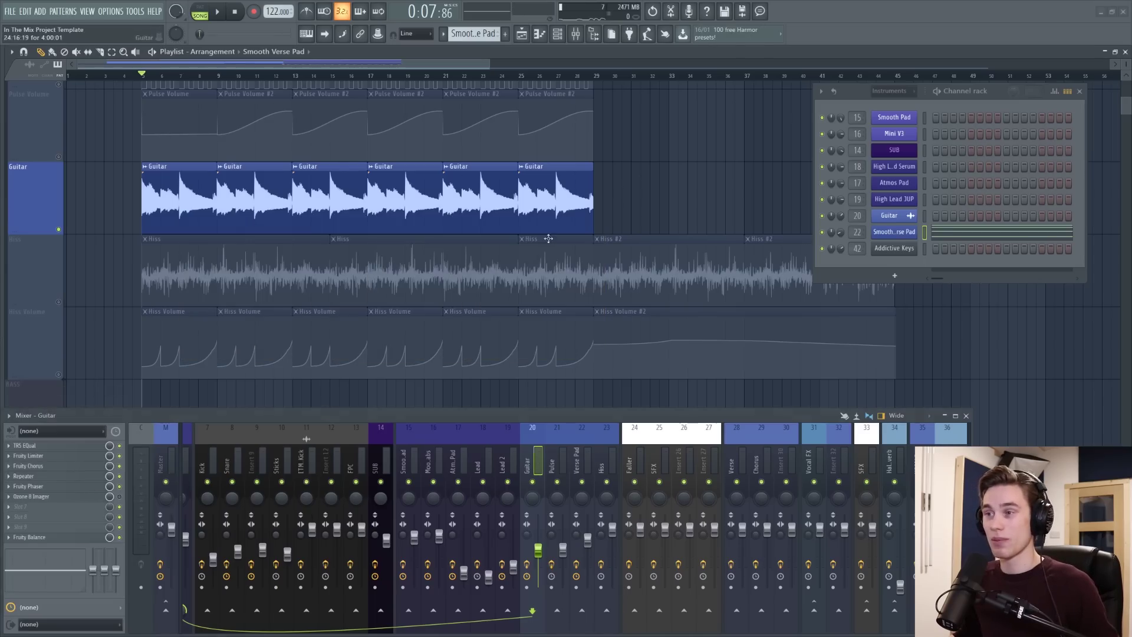
click(53, 486)
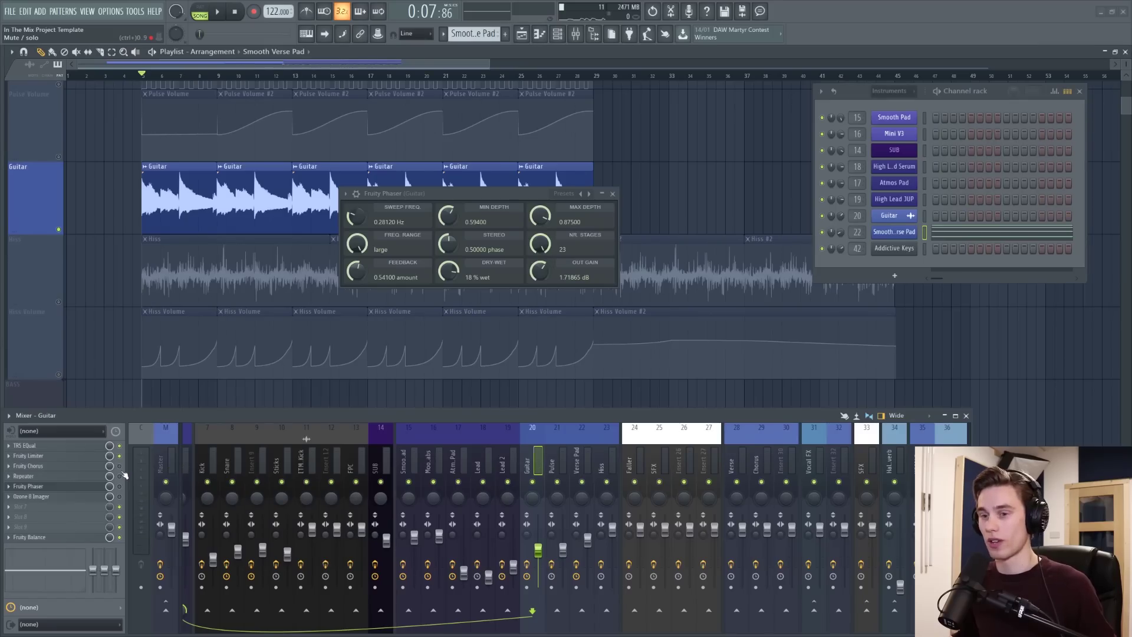
key(space)
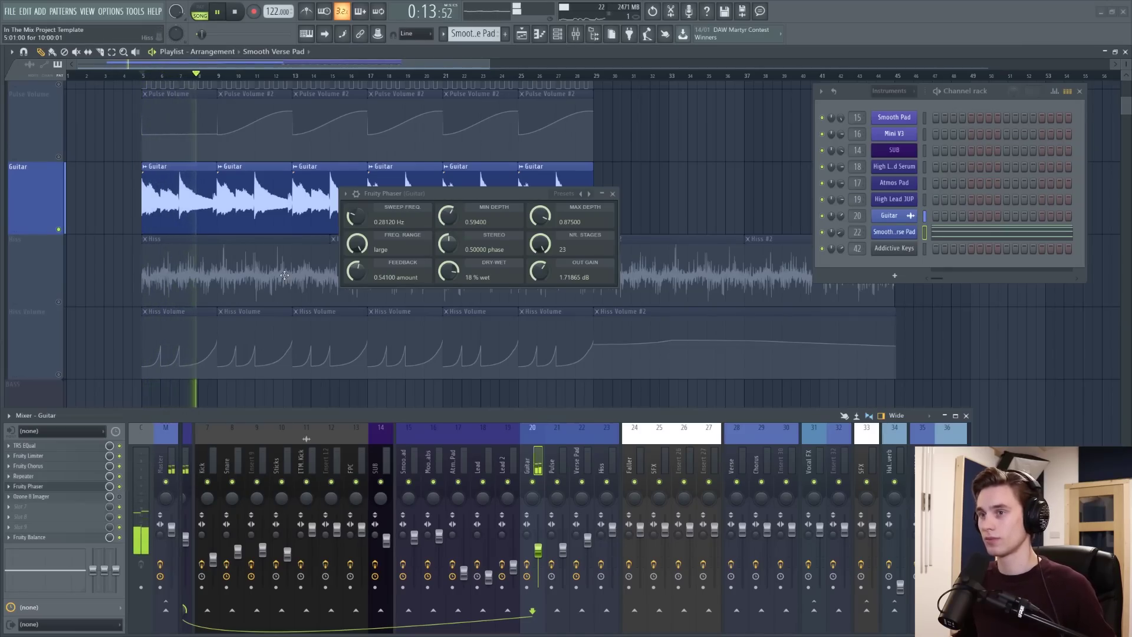
key(space)
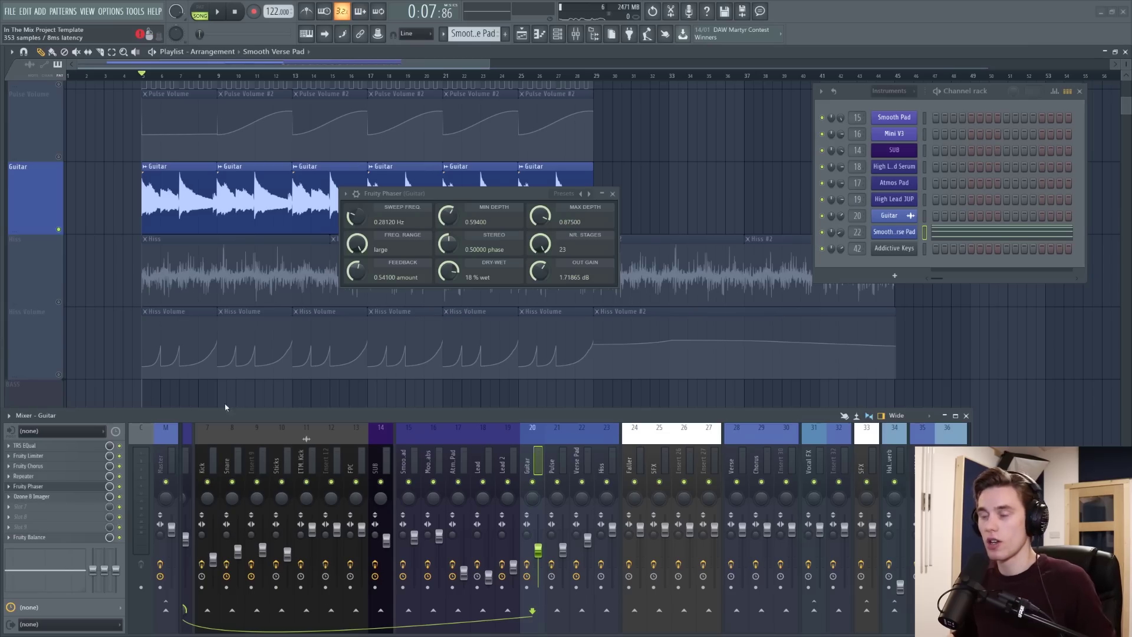
Step: Audition the guitar with the Ozone 8 Imager open to examine its stereo width, and close the plugin
click(31, 497)
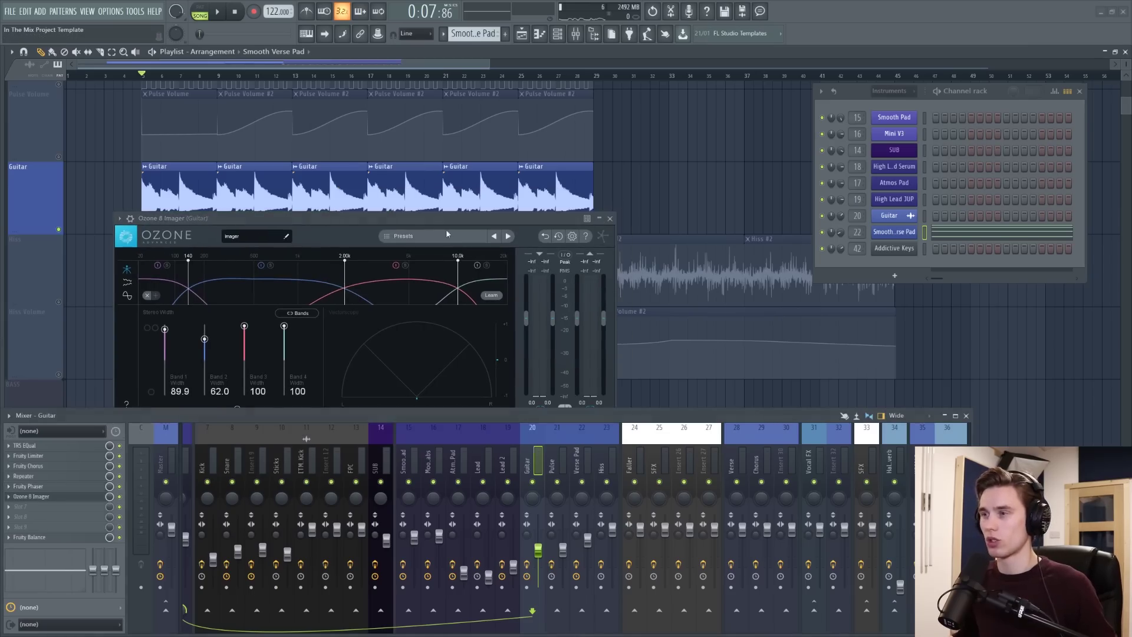
drag(434, 222, 480, 166)
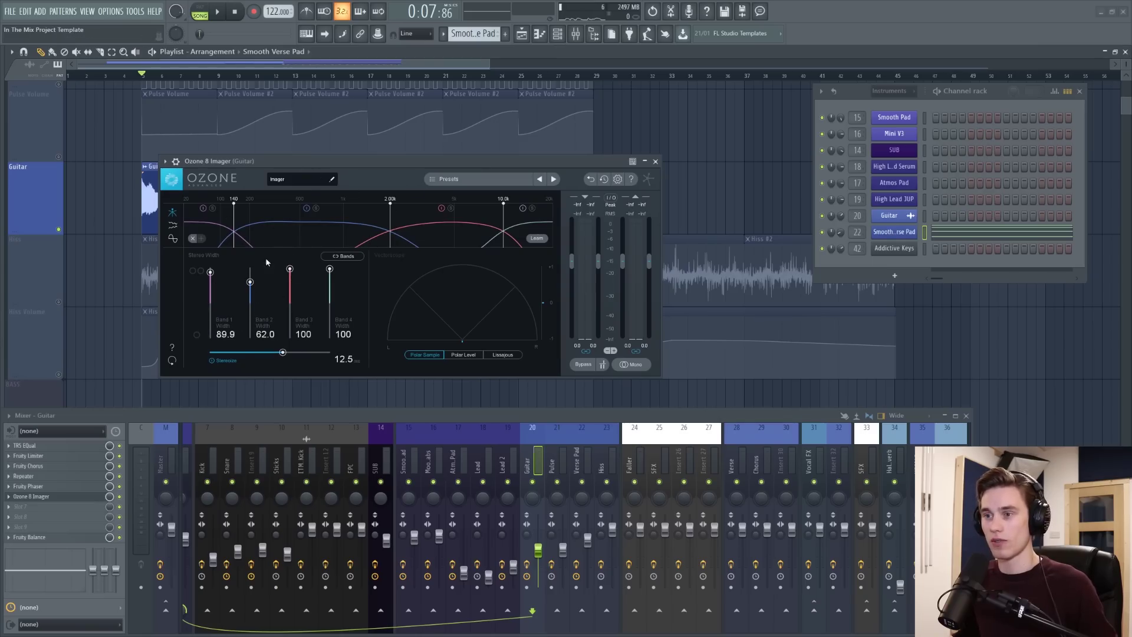
drag(393, 163, 383, 160)
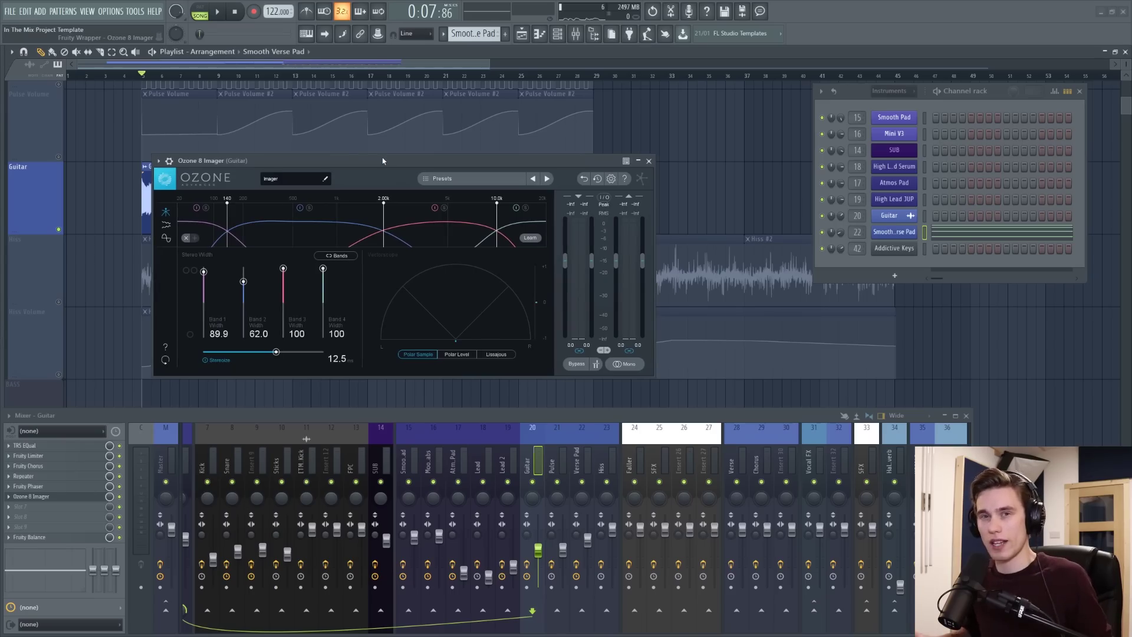
key(space)
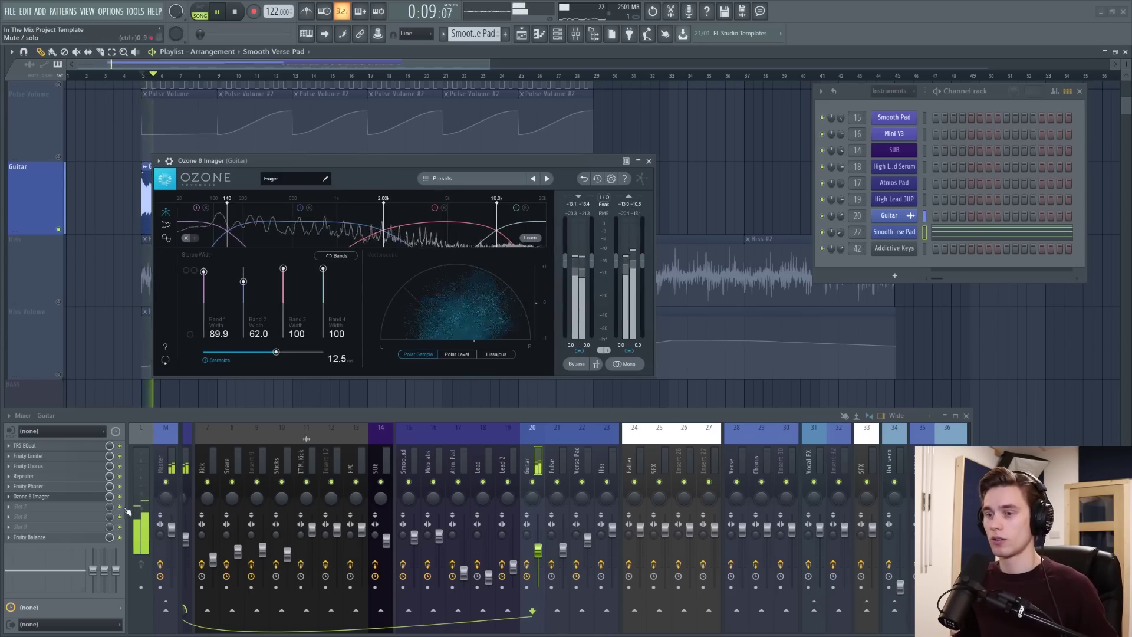
click(577, 364)
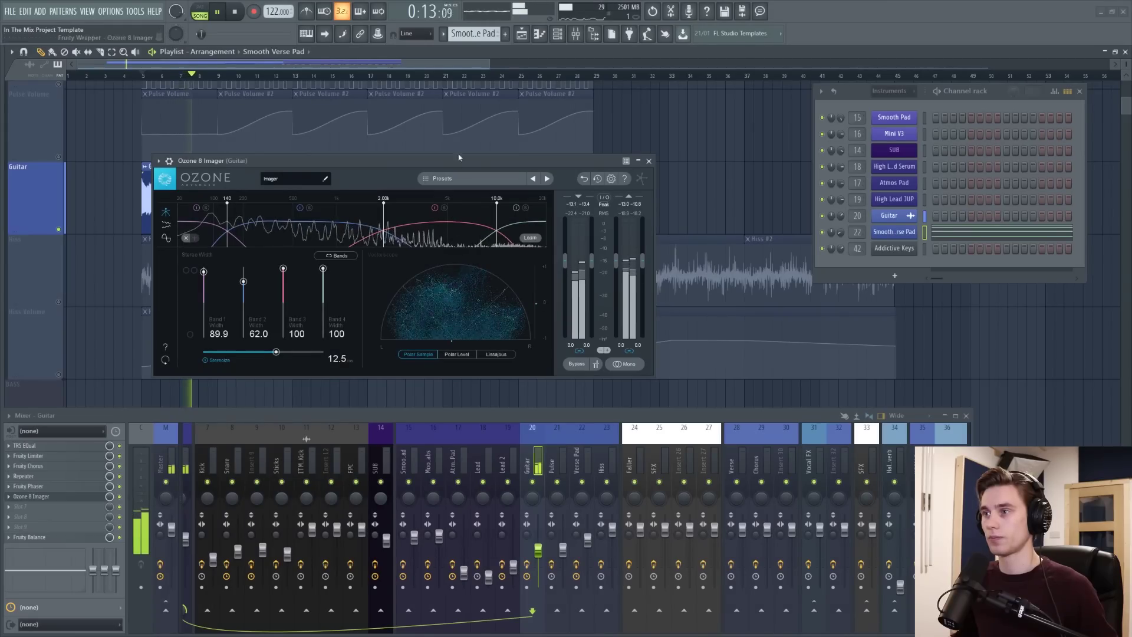
key(space)
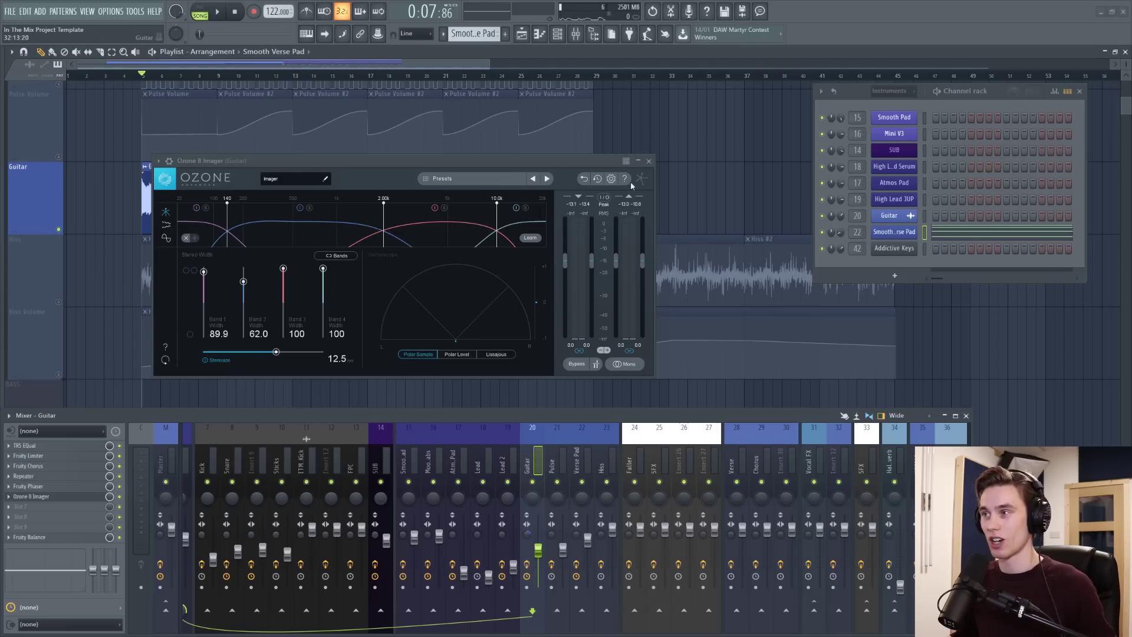
click(649, 161)
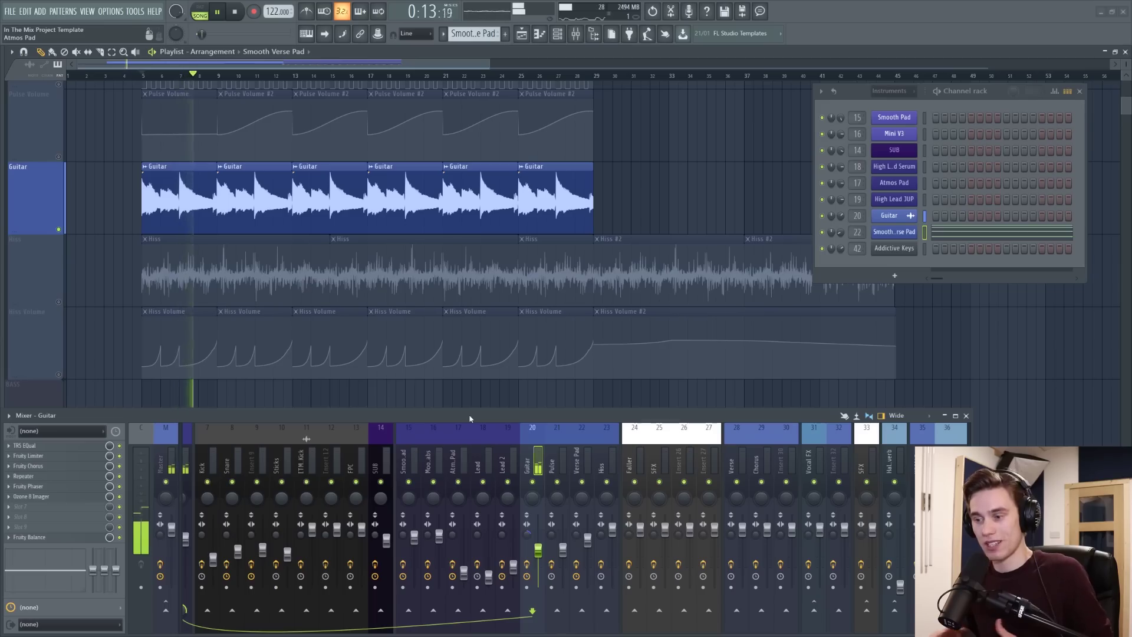
key(space)
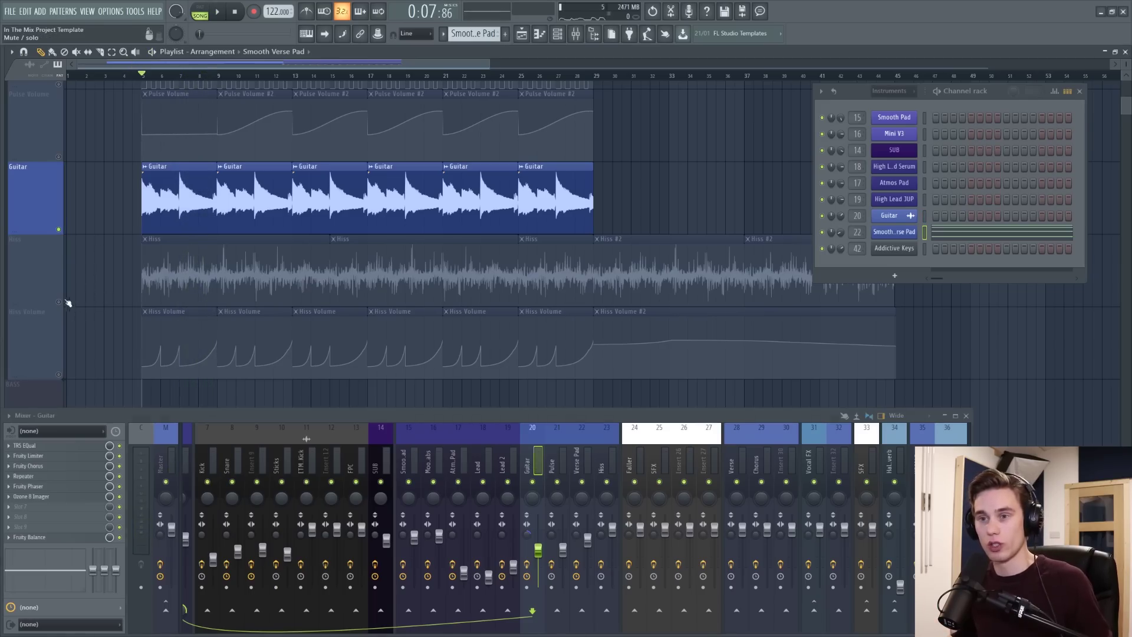
Step: Unmute the Hiss and Hiss Volume playlist tracks and play them together with the guitar
drag(63, 306, 61, 350)
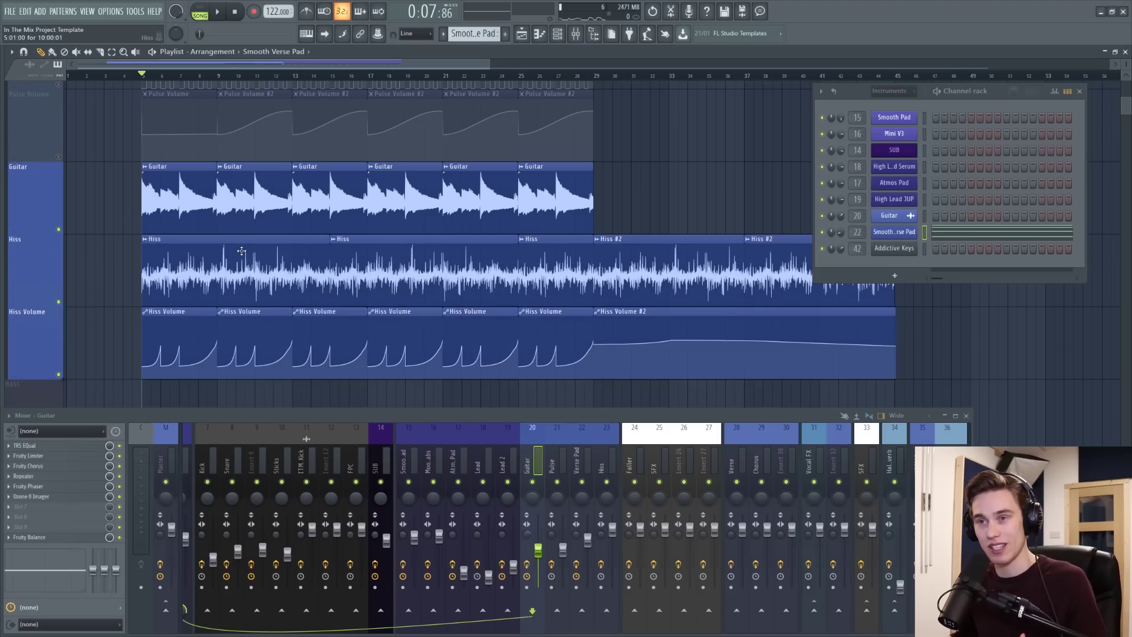
scroll(194, 309, up, 2)
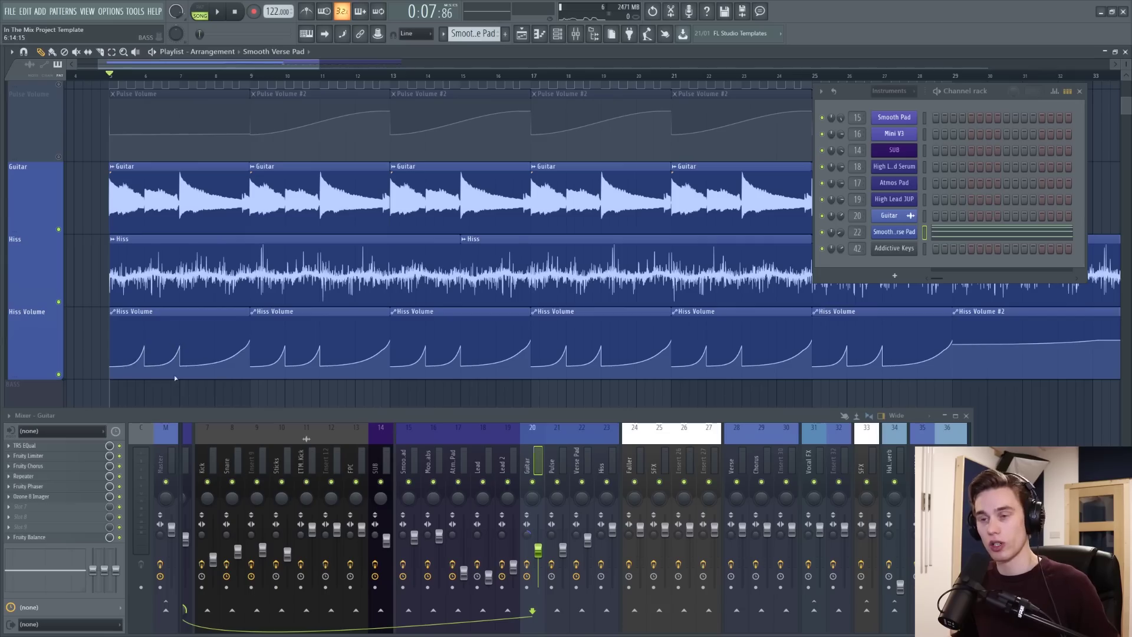
key(space)
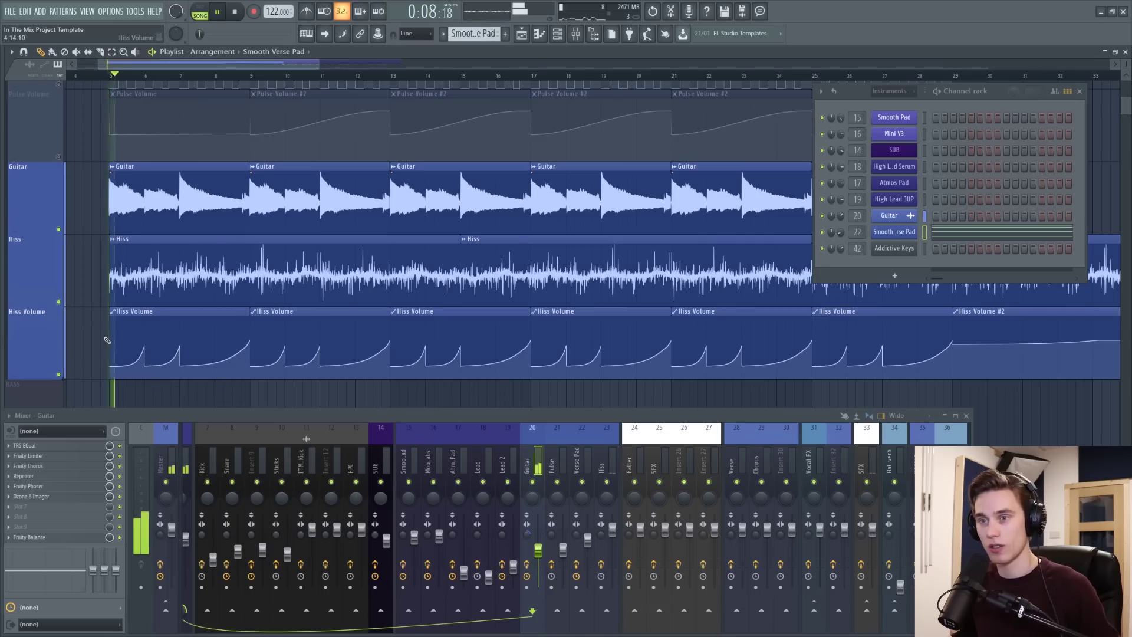
Step: Mute the Guitar playlist track during playback to hear the hiss alone, restore it, and stop playback
click(59, 230)
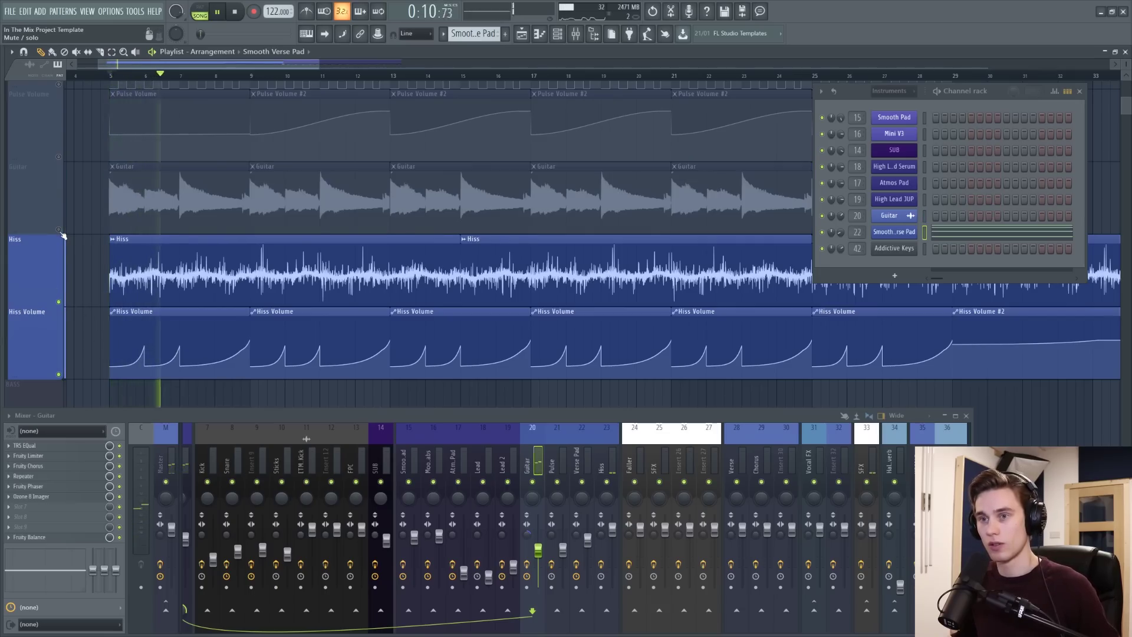
click(59, 230)
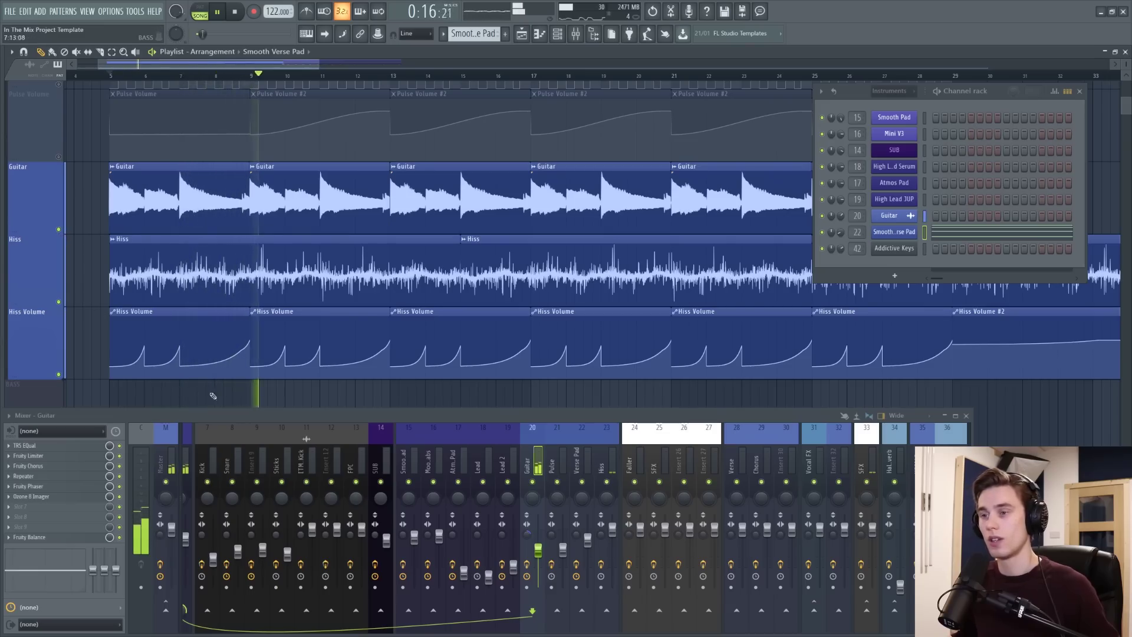
key(space)
mouse_move(273, 349)
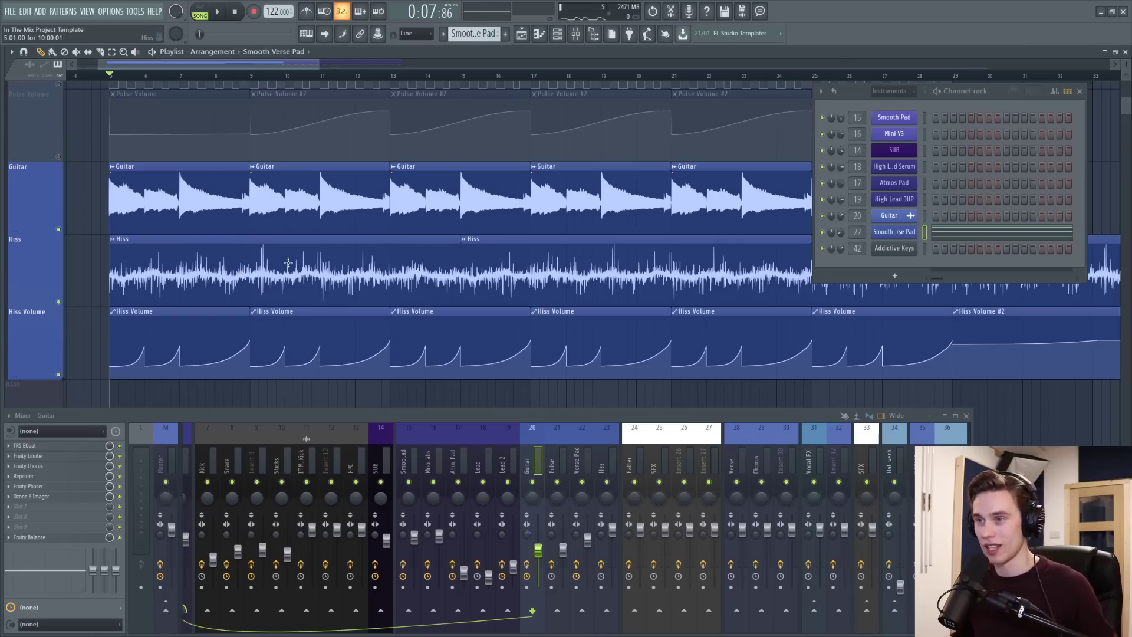
Step: Solo the Smooth Verse Pad playlist track and play a short section of it
scroll(287, 264, up, 5)
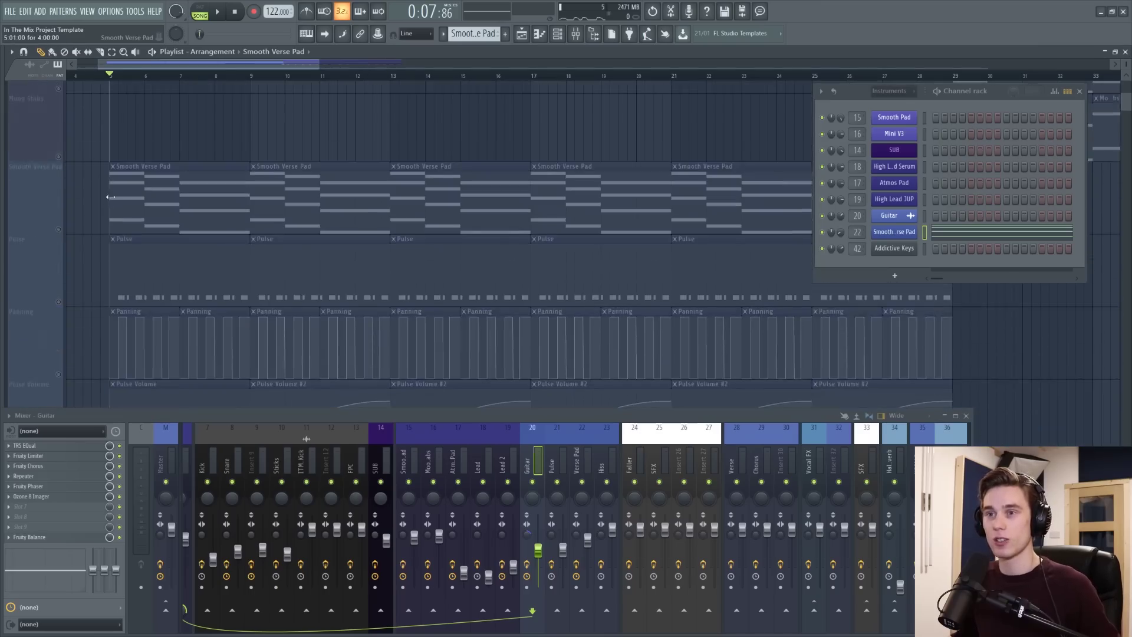
scroll(50, 159, up, 1)
click(50, 160)
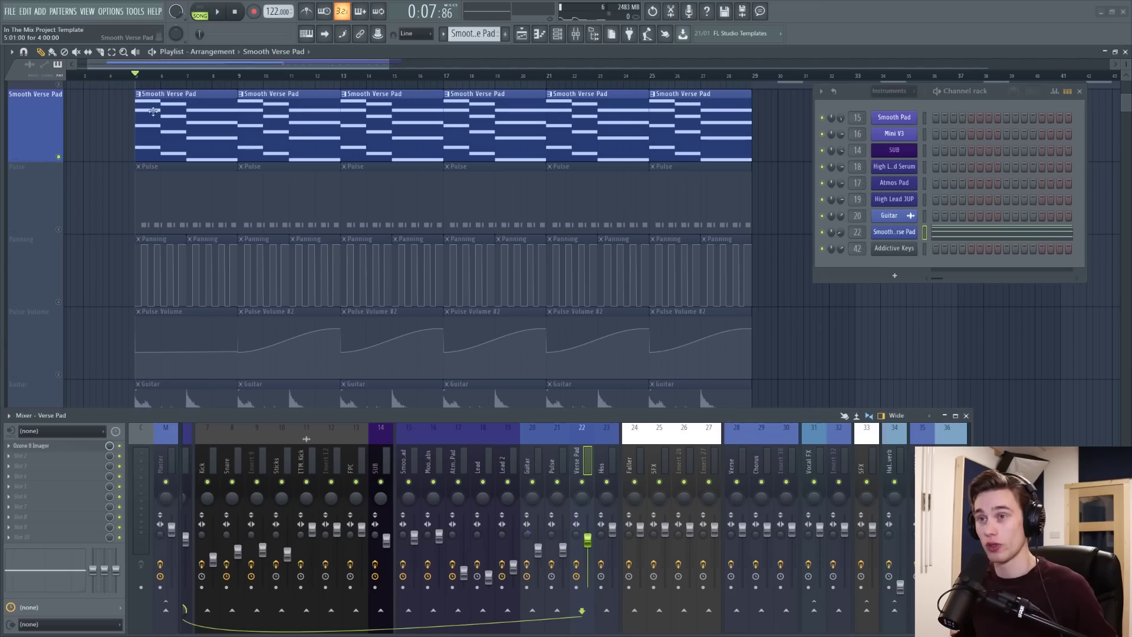
key(space)
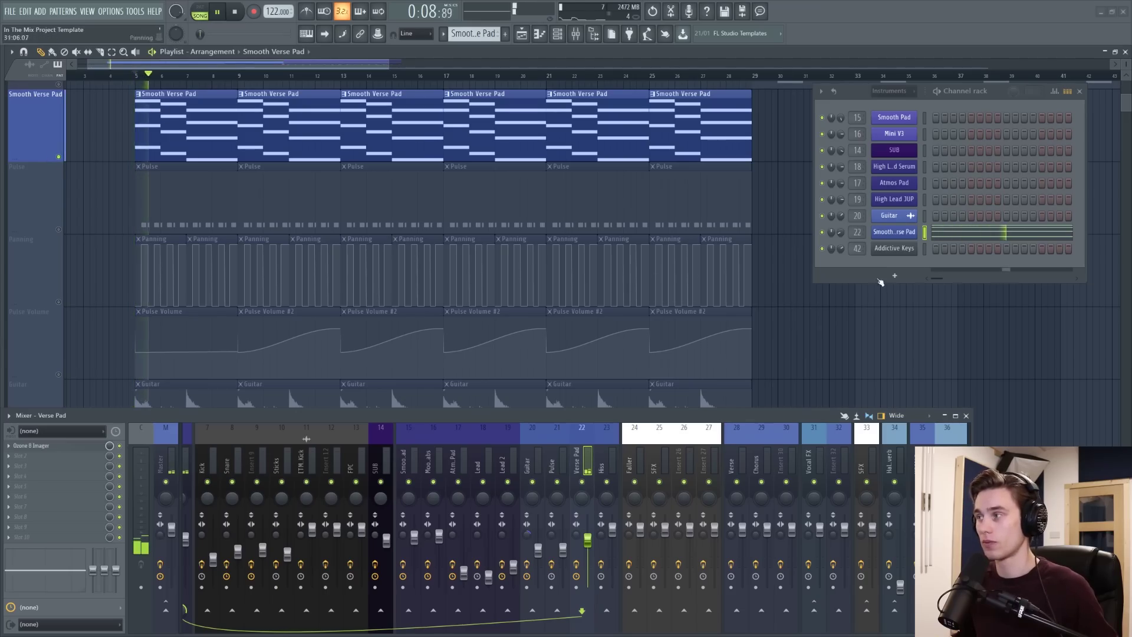
key(space)
Step: Examine the Smooth Verse Pad's Serum oscillator, filter and envelope settings, and close the plugin
click(894, 233)
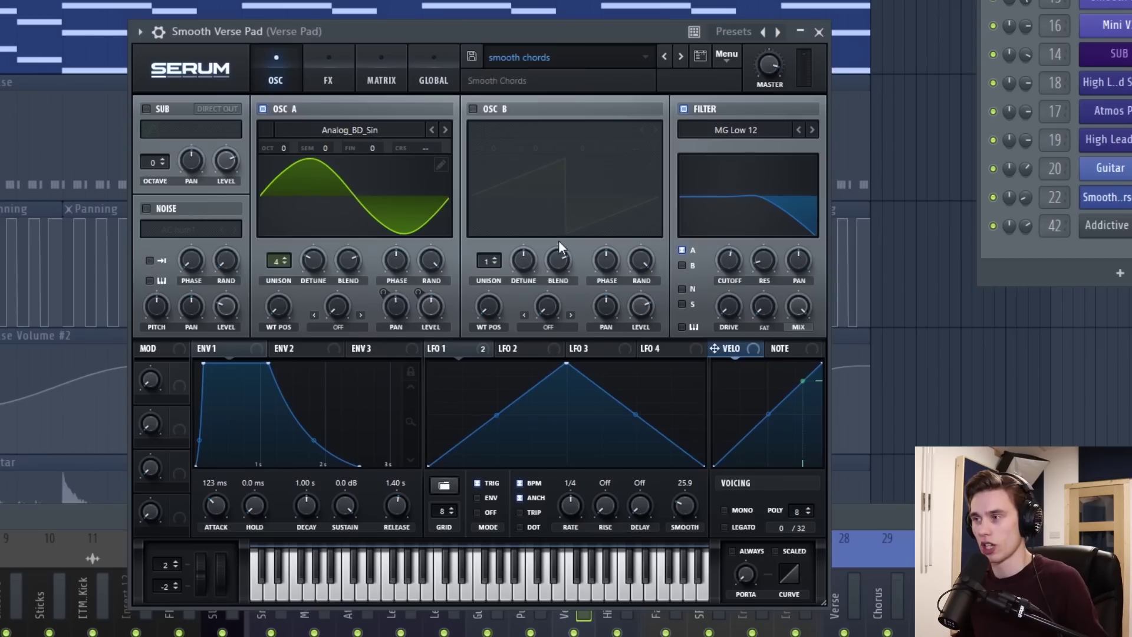
drag(507, 33, 492, 9)
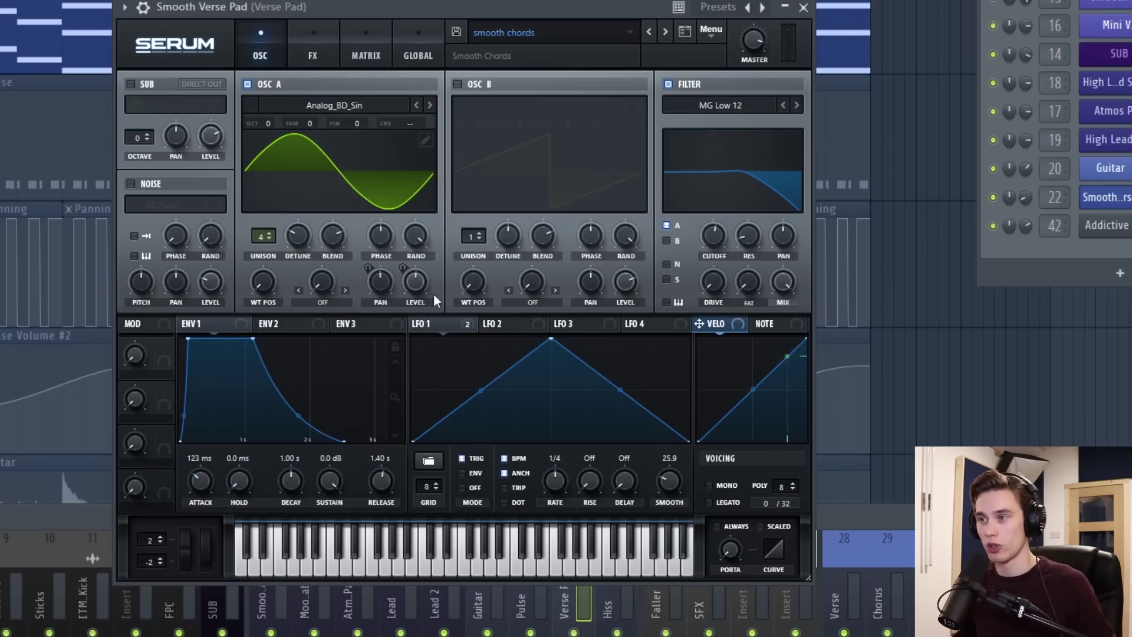
click(806, 8)
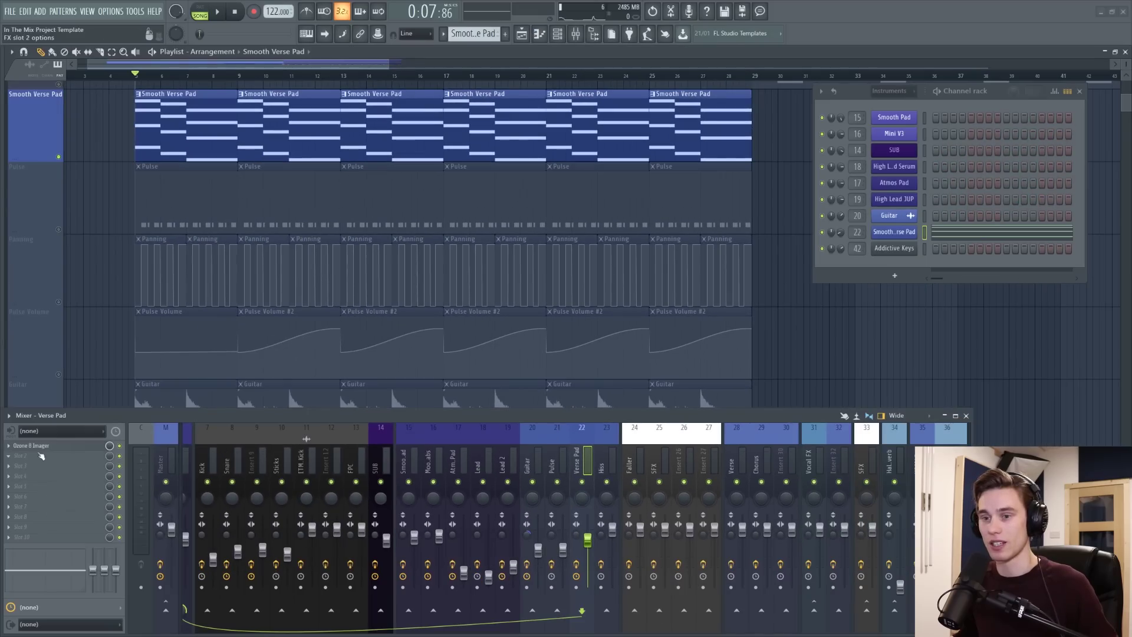
Step: Leave only the Pulse and Panning playlist tracks audible and play them from bar 13
scroll(45, 176, down, 2)
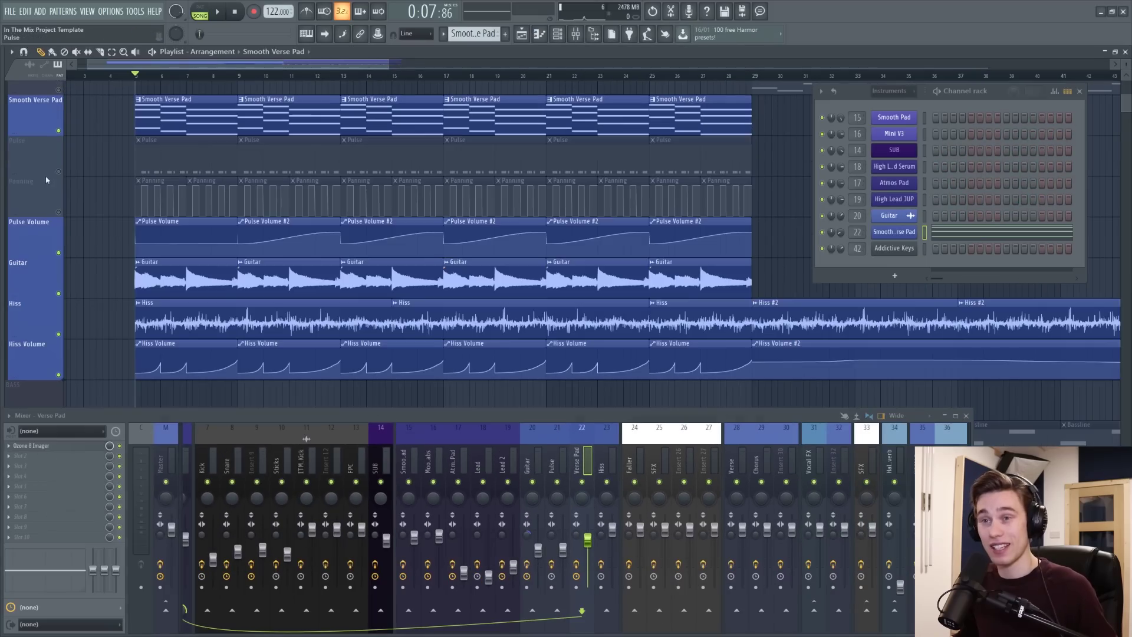
drag(53, 165, 54, 192)
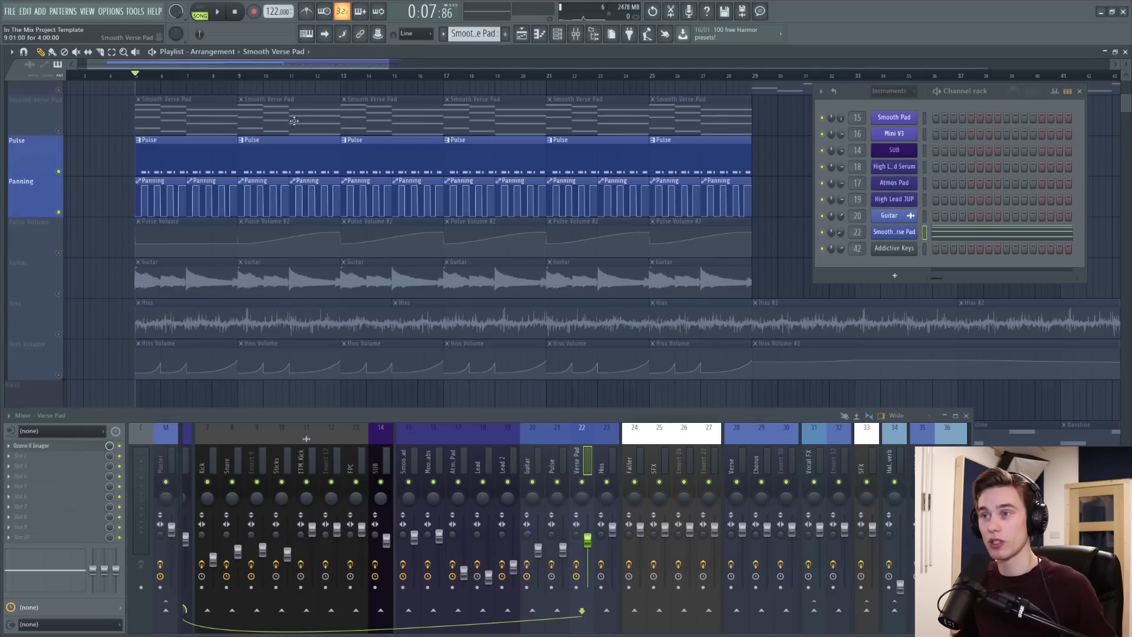
click(341, 76)
key(space)
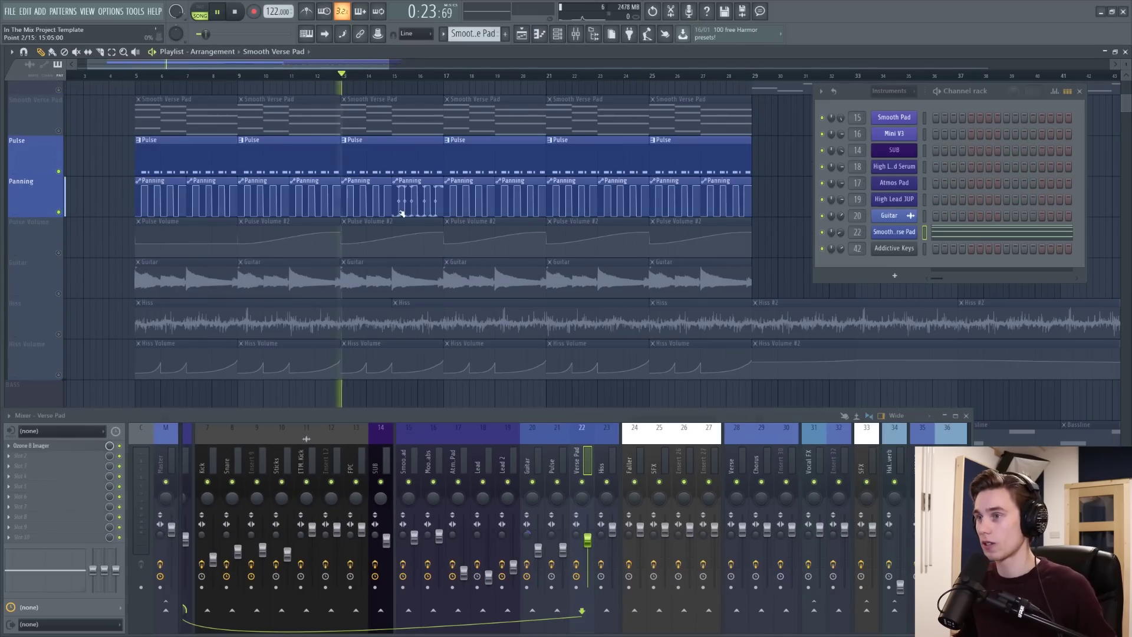
Step: Select the Pulse mixer track, examine the Pulse channel's Serum patch while playing a test note, and close the plugin
click(557, 456)
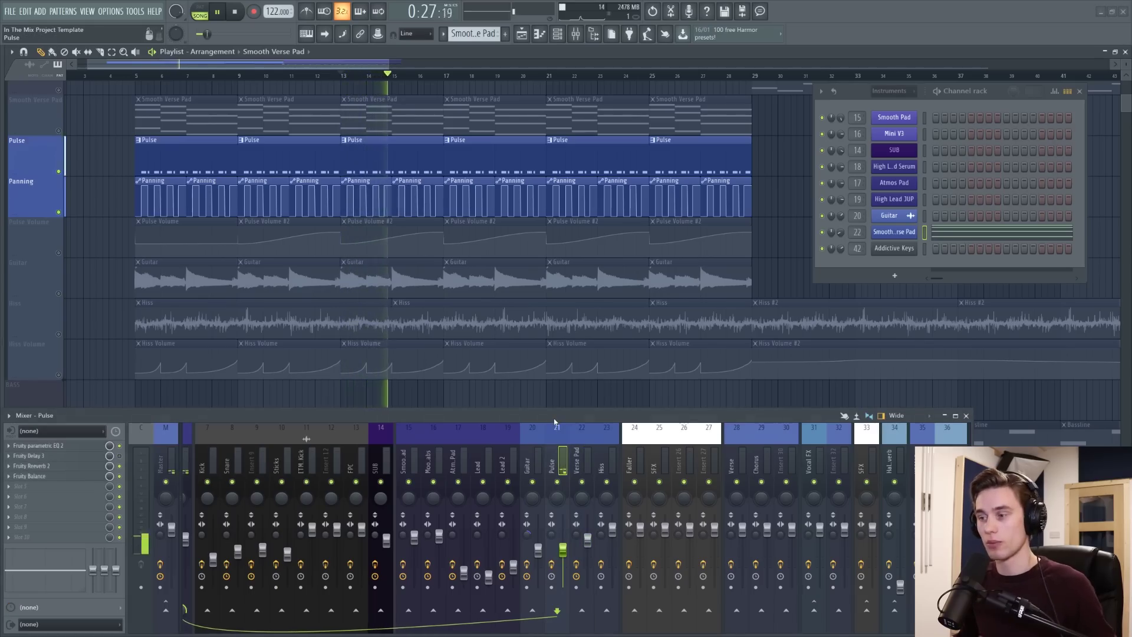
click(87, 446)
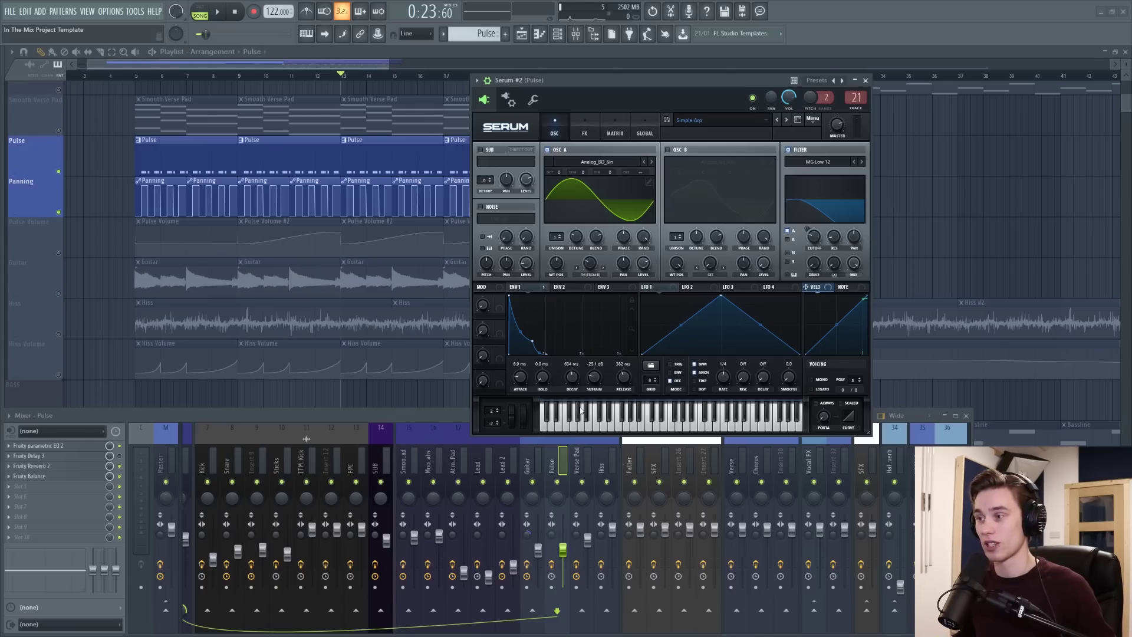
drag(578, 83, 584, 84)
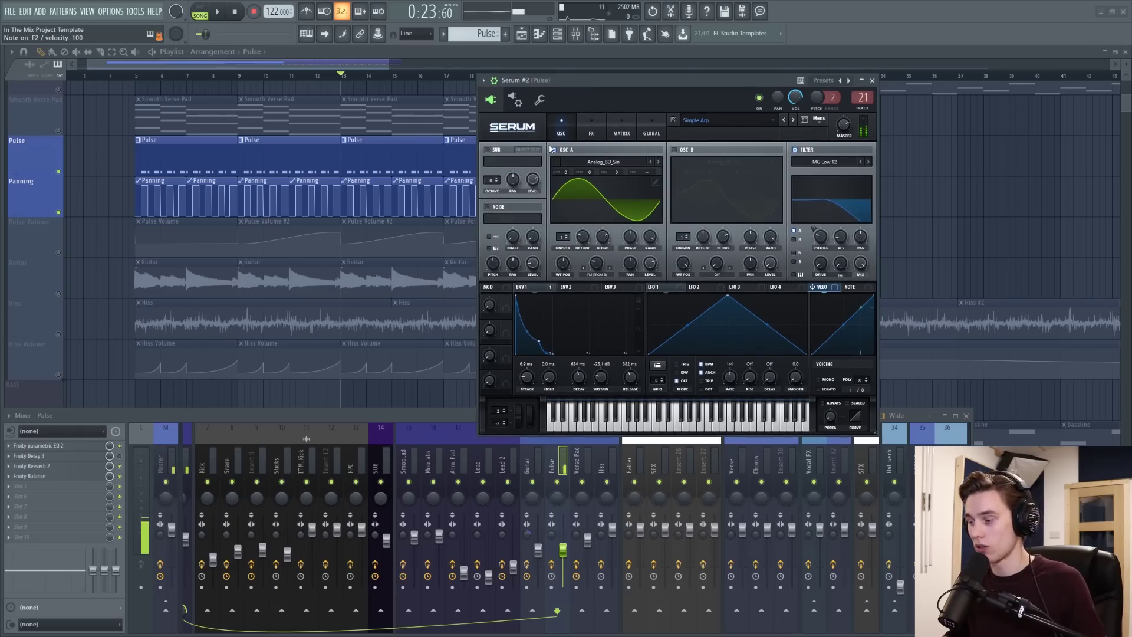
click(455, 405)
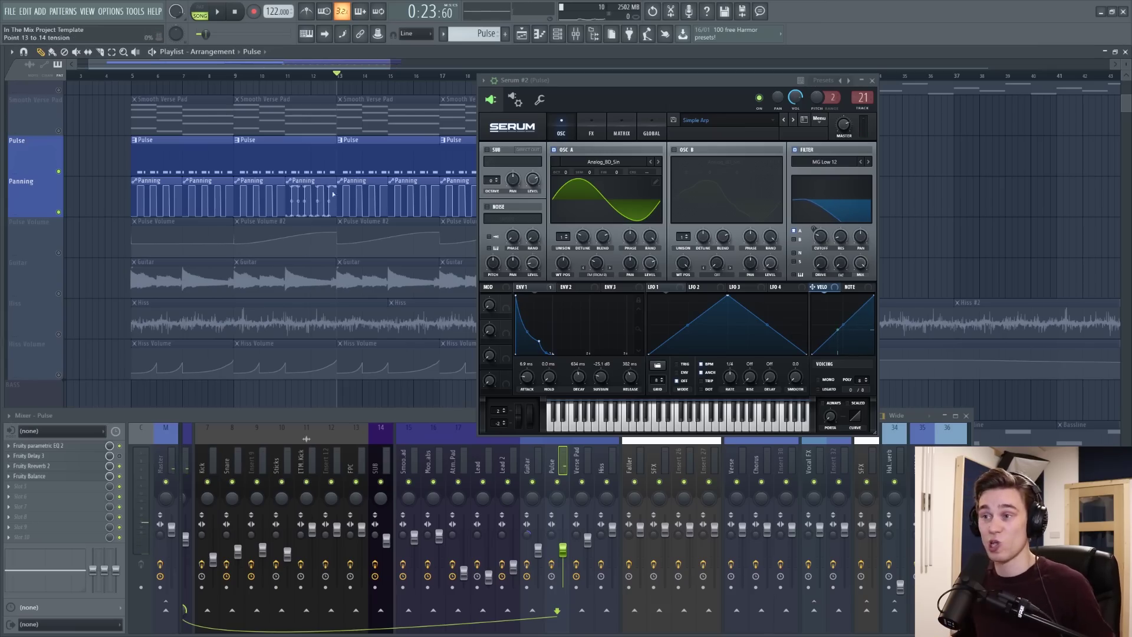
key(Escape)
Step: Open the Pulse track's Fruity Balance next to the Panning clips, play the section to watch the balance follow the automation, and close it
click(78, 469)
click(77, 470)
click(76, 477)
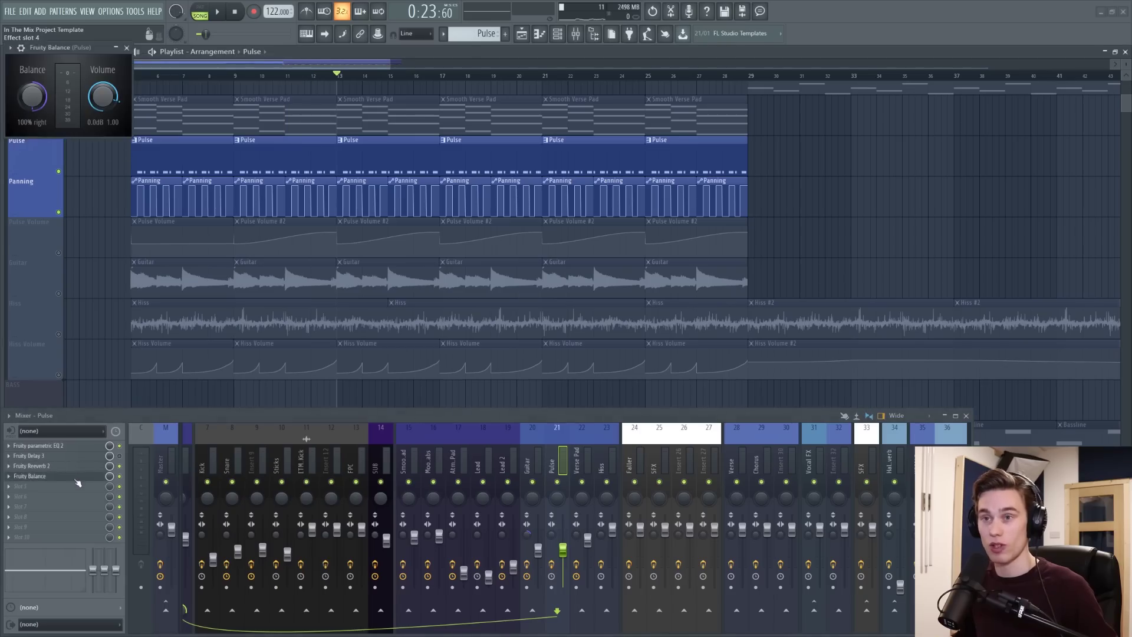
drag(90, 64, 561, 218)
scroll(342, 76, up, 5)
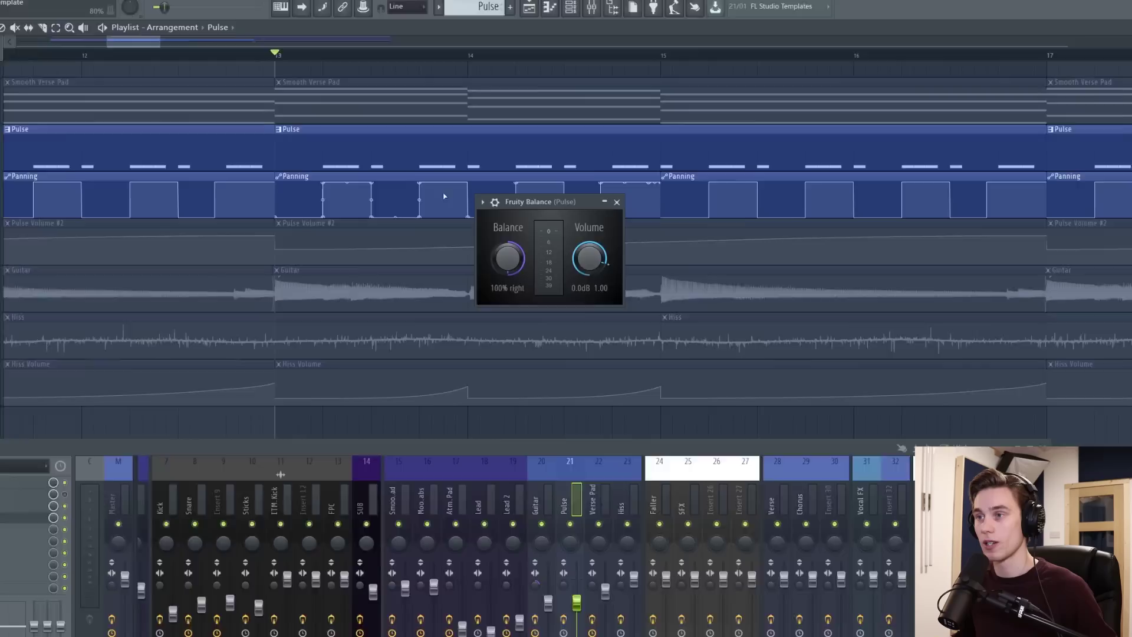
key(space)
drag(696, 194, 692, 266)
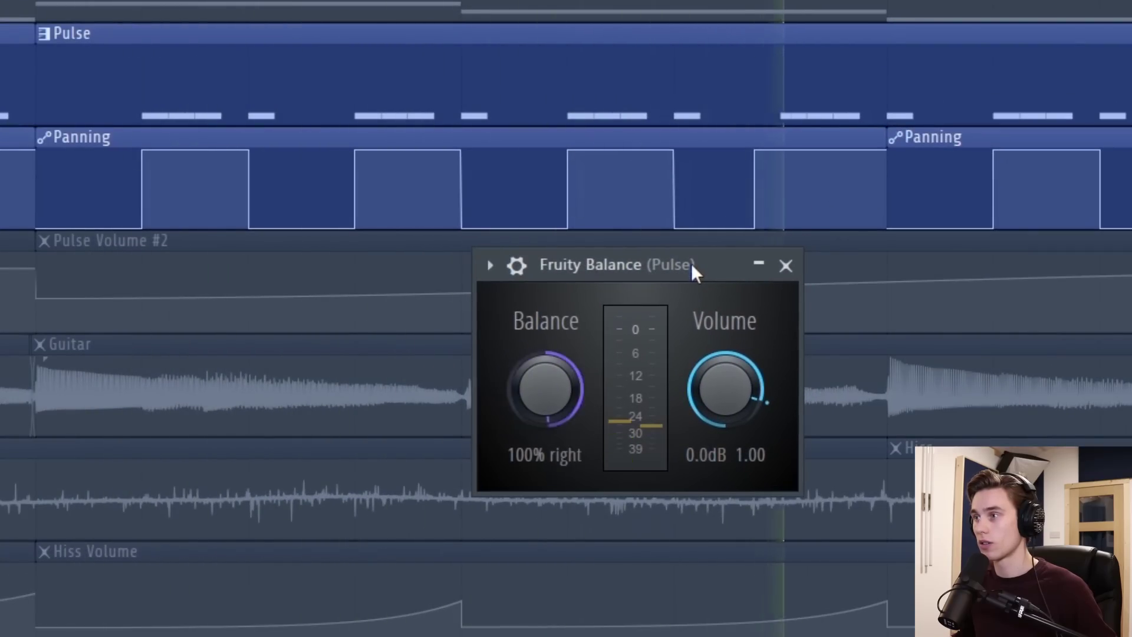
click(786, 266)
scroll(406, 90, down, 1)
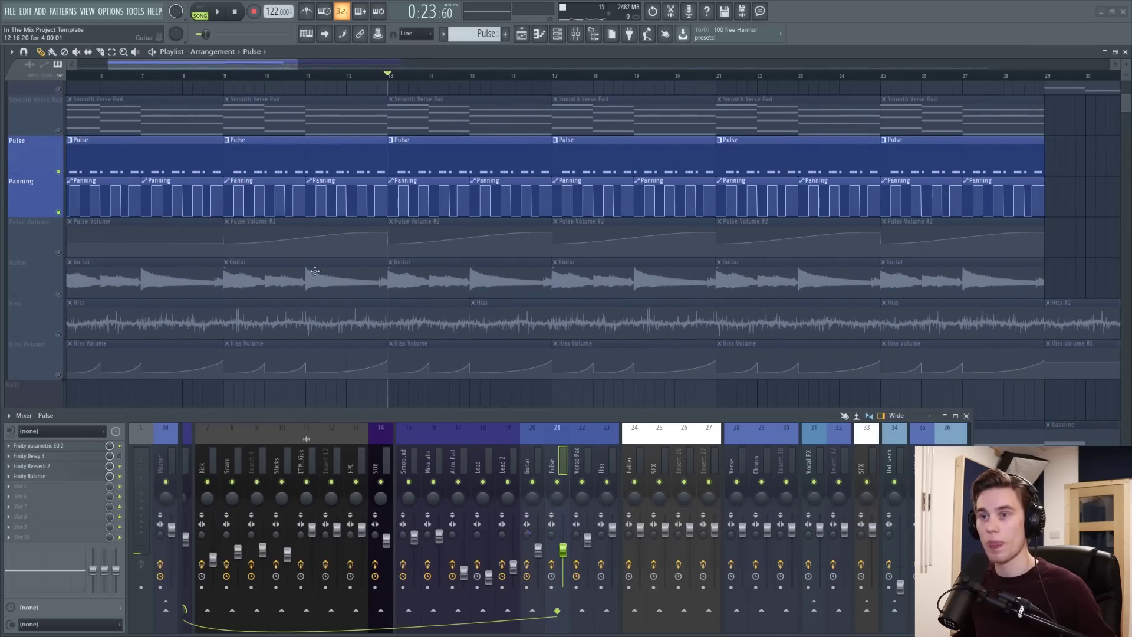
Step: Unmute the Pulse Volume track and the remaining muted verse tracks, and play them all together from bar 16
click(62, 252)
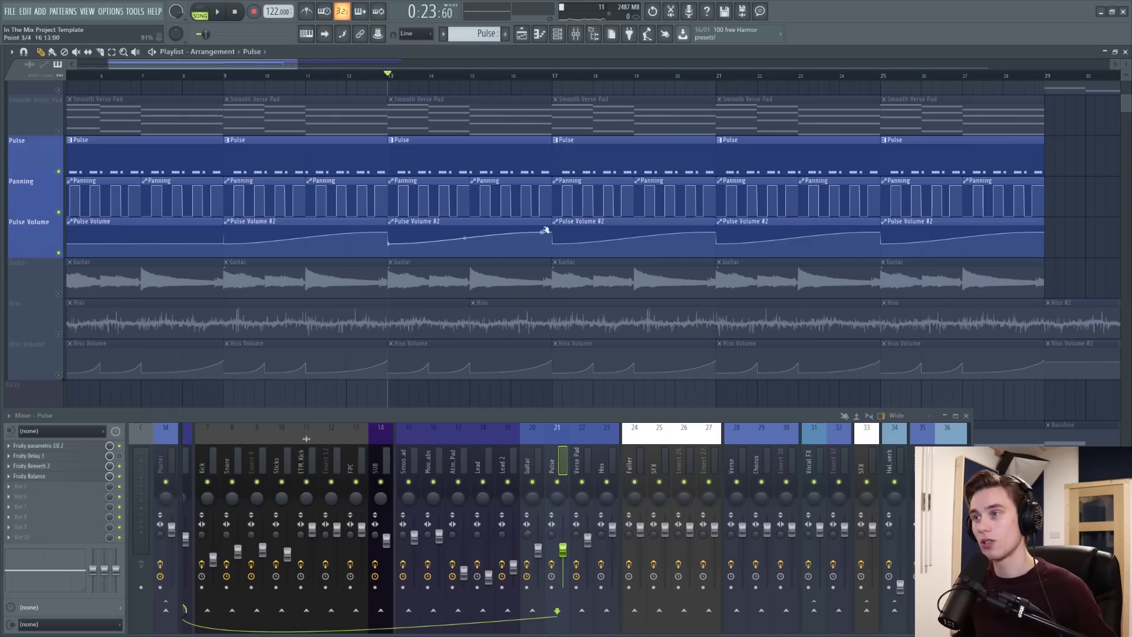
drag(66, 135, 58, 374)
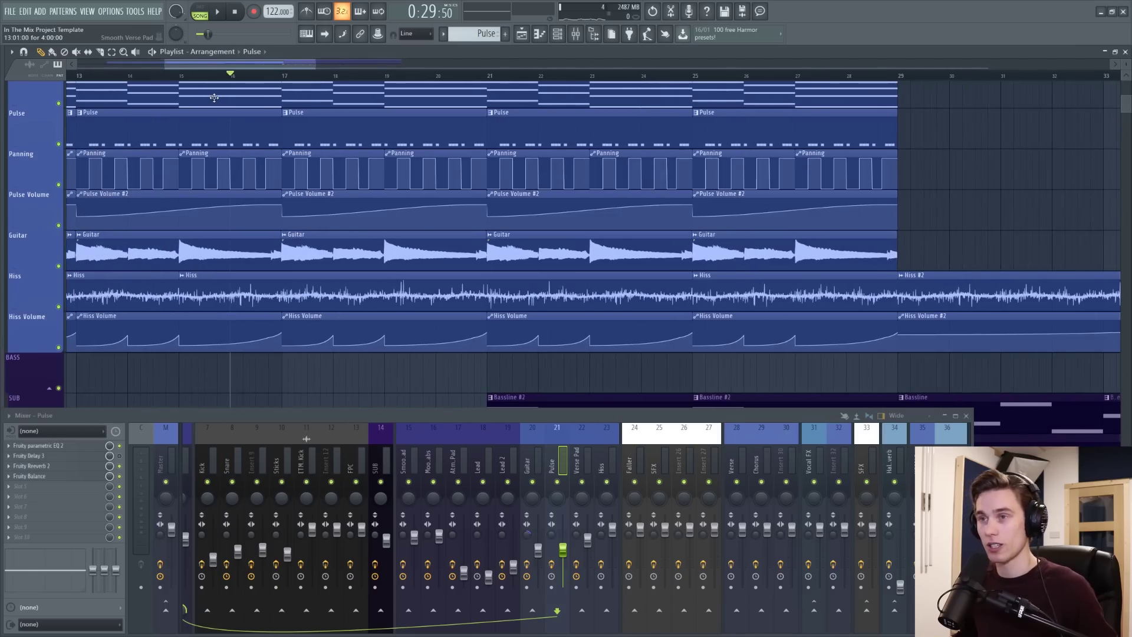
key(space)
scroll(312, 186, up, 3)
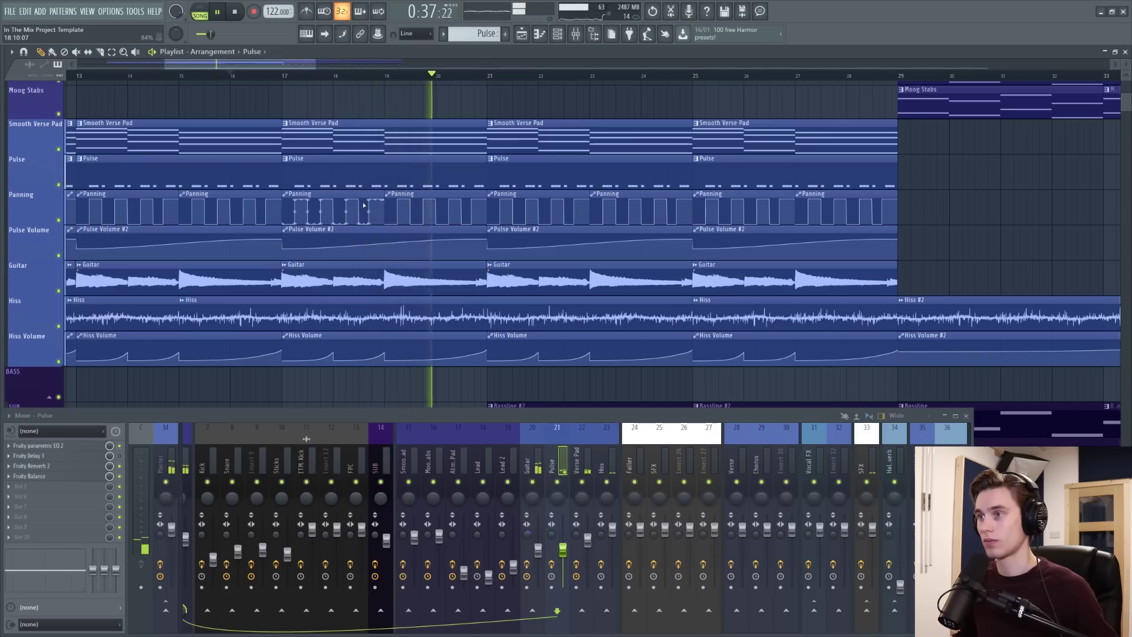
key(space)
Step: Examine where the sub bassline and bass drum clips enter at bar 21 and place the playhead just before them
scroll(461, 75, down, 3)
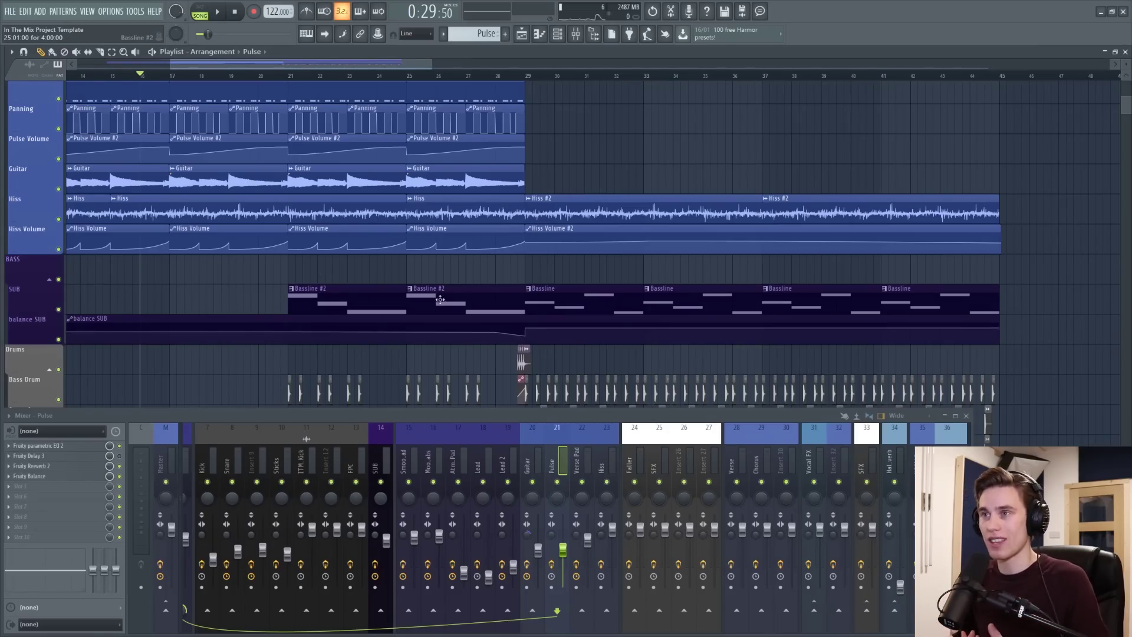
scroll(260, 81, down, 3)
scroll(260, 81, down, 1)
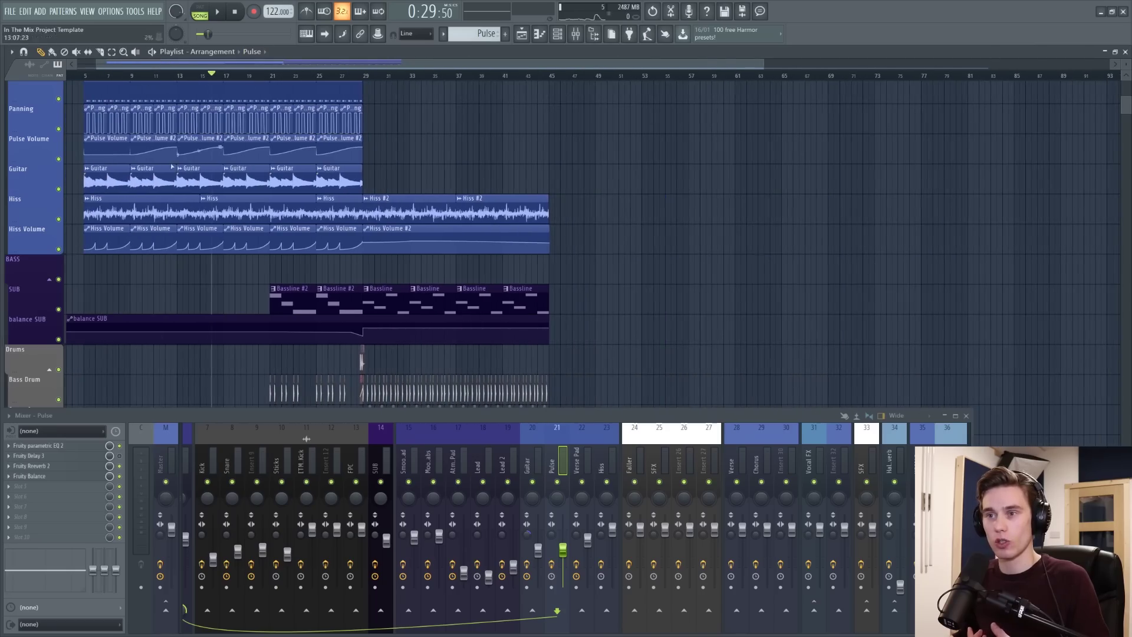
scroll(279, 77, up, 4)
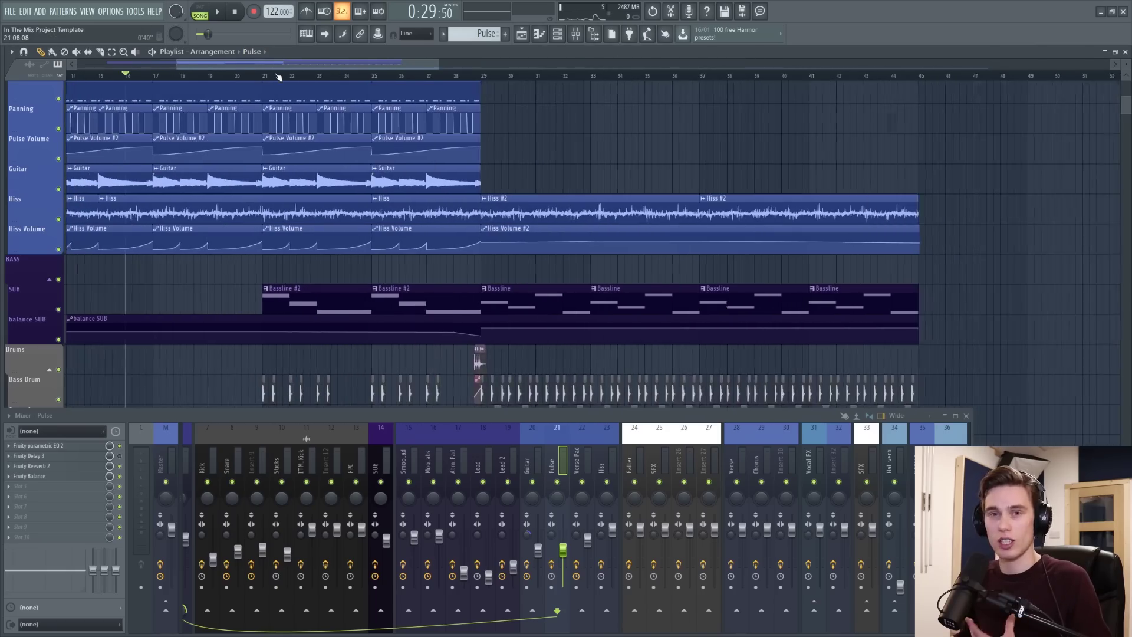
scroll(276, 77, up, 1)
click(246, 76)
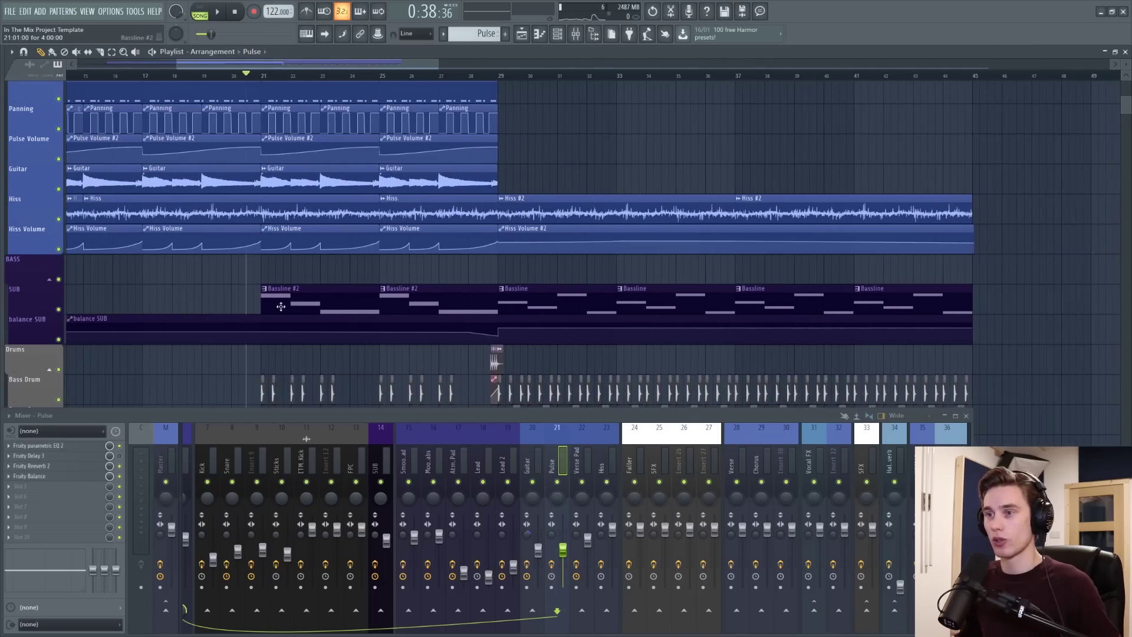
scroll(280, 307, down, 2)
scroll(281, 238, up, 1)
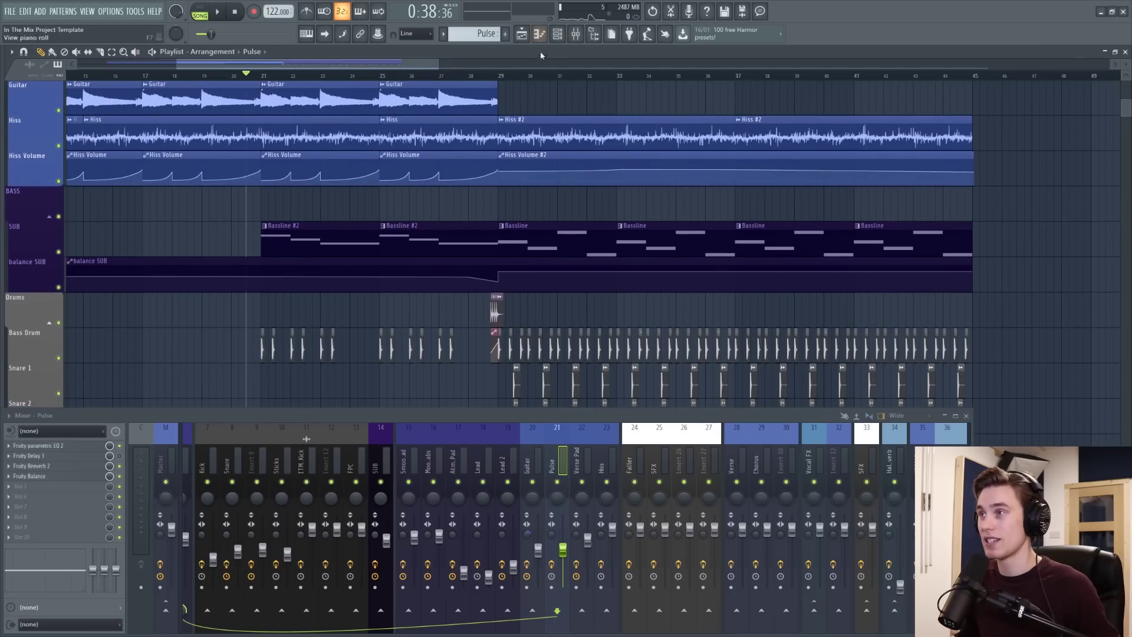
Step: Show the channel rack, open the SUB channel's Serum from the bassline, check its oscillator and effects pages, and close it
click(557, 34)
double_click(448, 236)
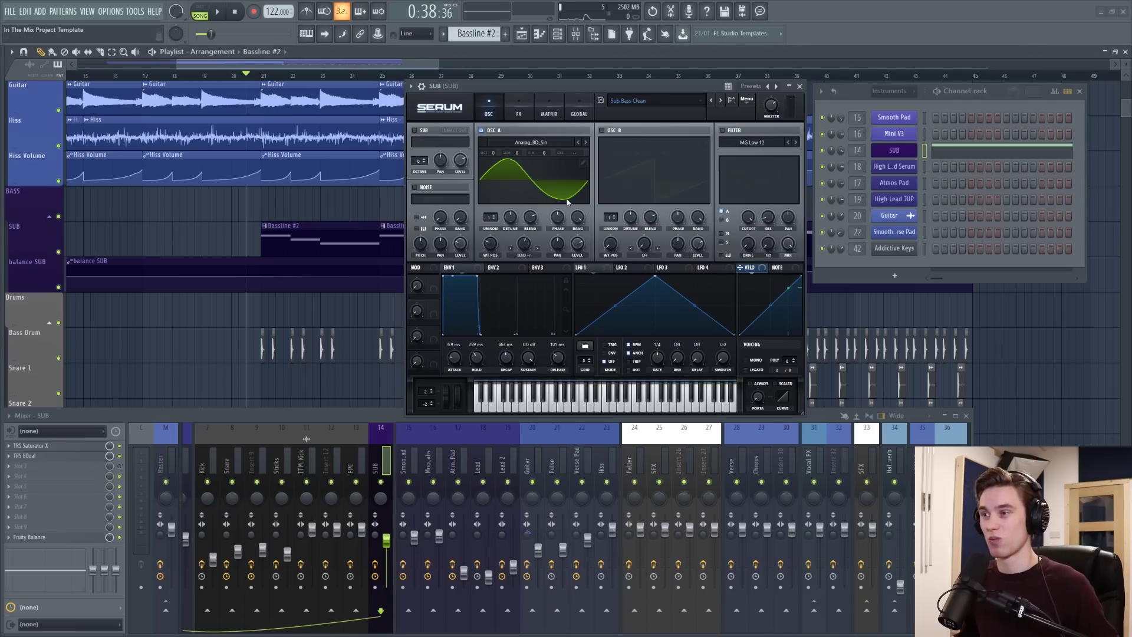
click(519, 112)
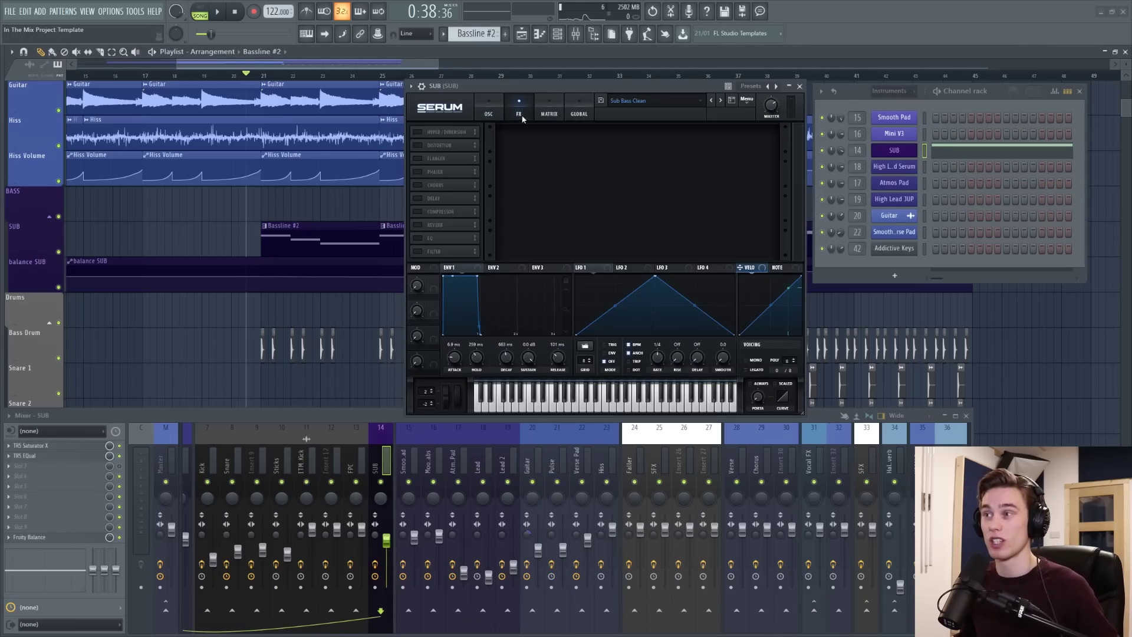
click(800, 86)
Step: Inspect the TR5 Saturator X and TR5 EQual settings on the SUB mixer track, closing each plugin
click(30, 445)
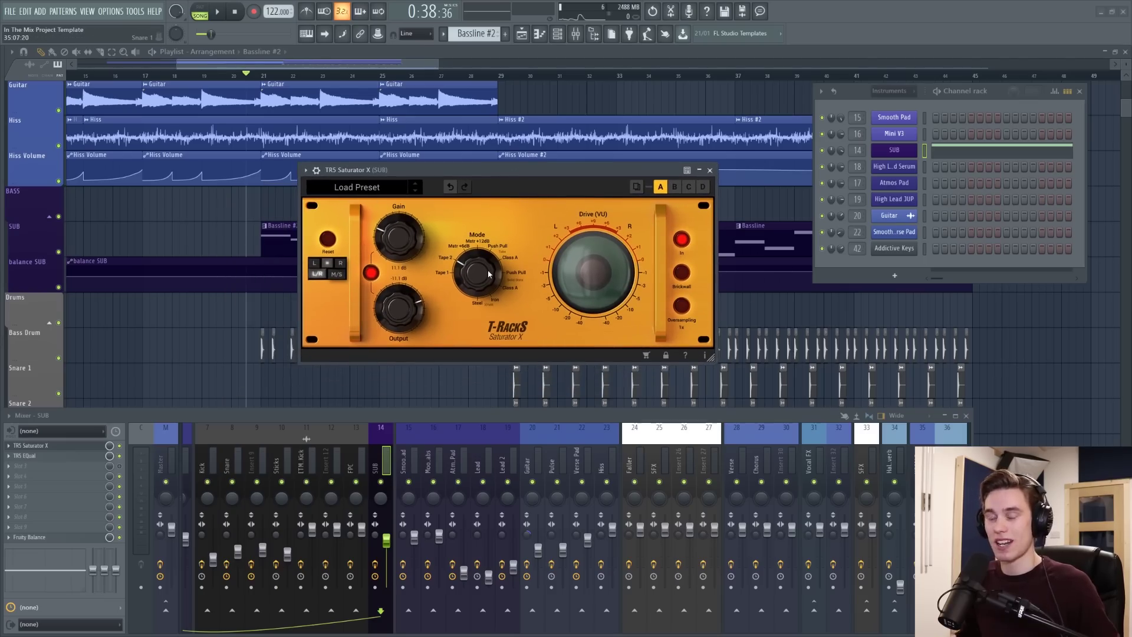
click(712, 171)
click(25, 455)
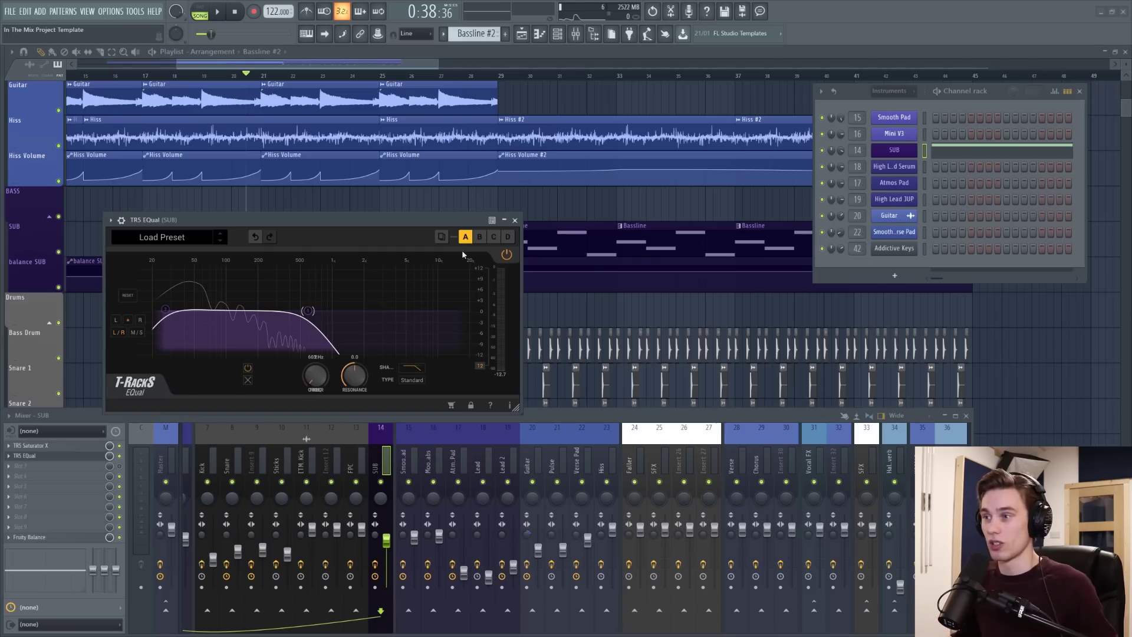
click(515, 220)
Step: Play the arrangement from bar 20 to hear the sub bass and bass drum enter under the verse layers
click(229, 78)
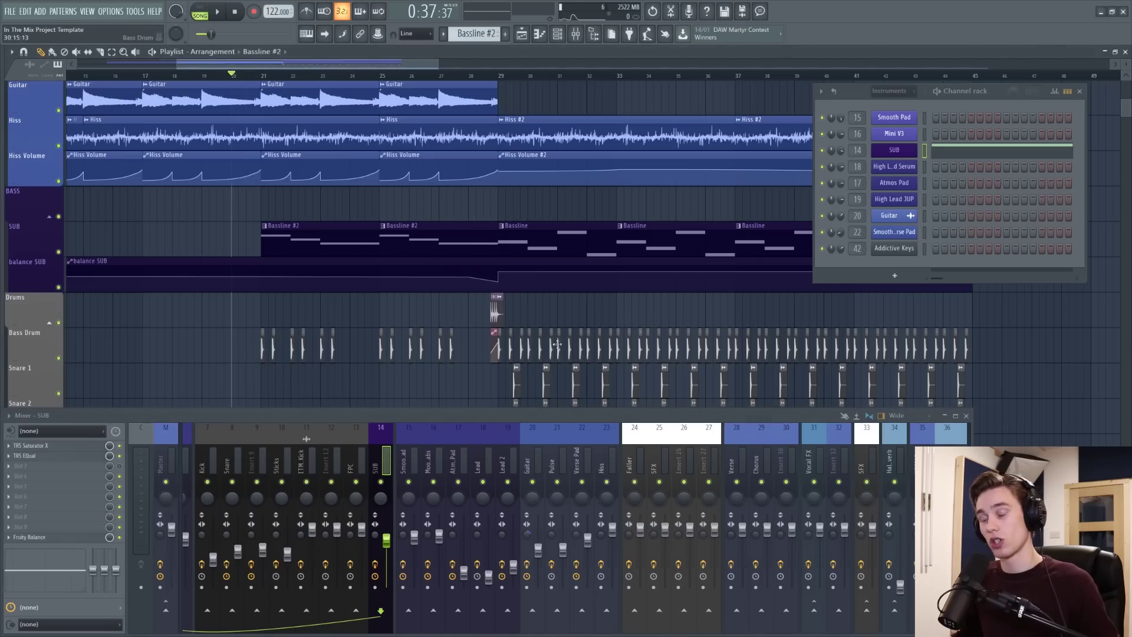
key(space)
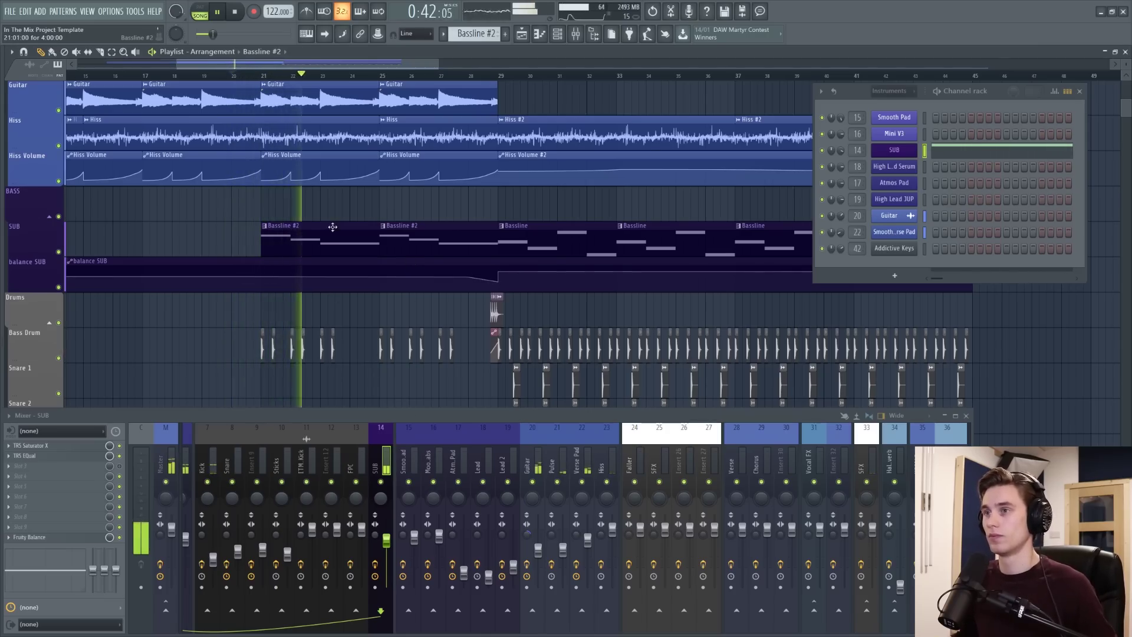
scroll(339, 248, up, 3)
alt+scroll(339, 249, down, 2)
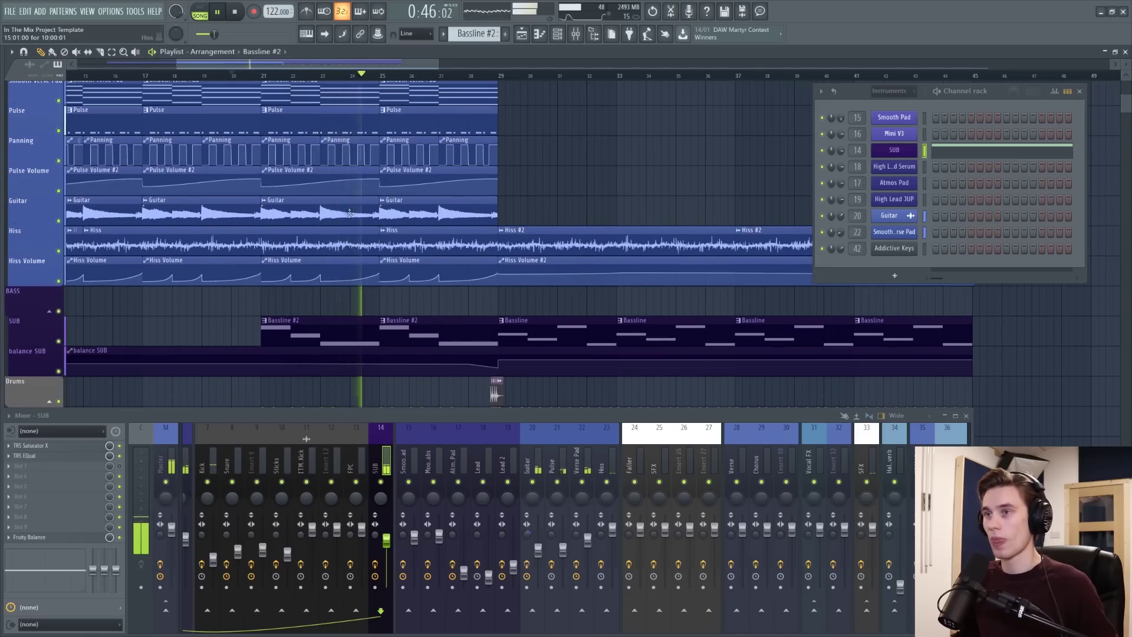
Step: Stop playback, examine the Smooth Verse Pad chords in the piano roll, and close it
key(space)
scroll(323, 187, up, 2)
double_click(305, 151)
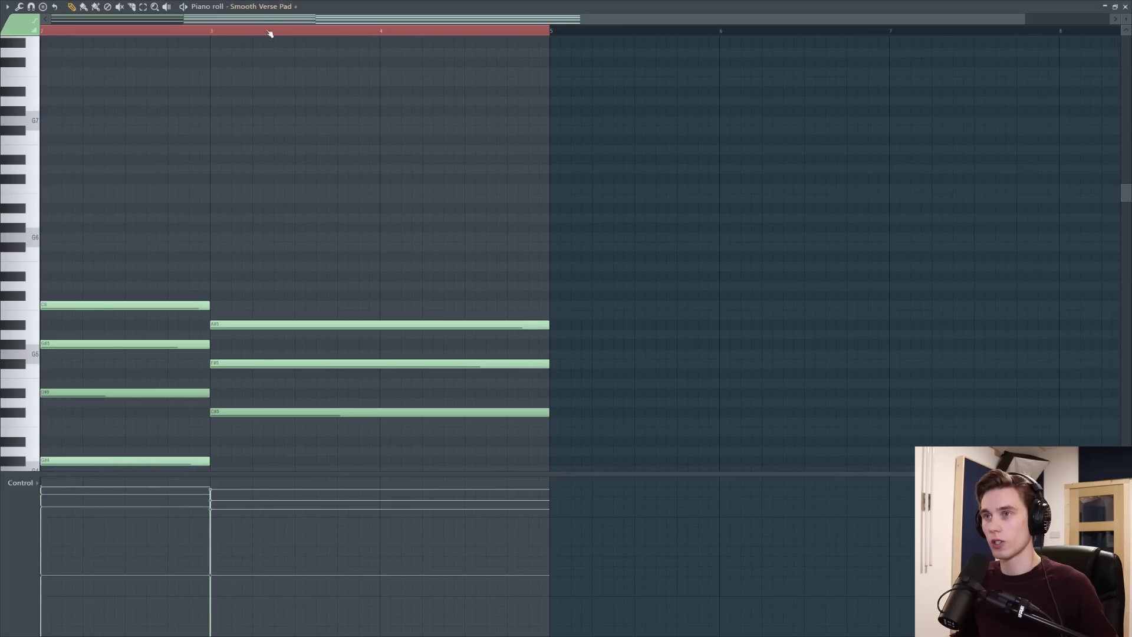
scroll(234, 255, down, 3)
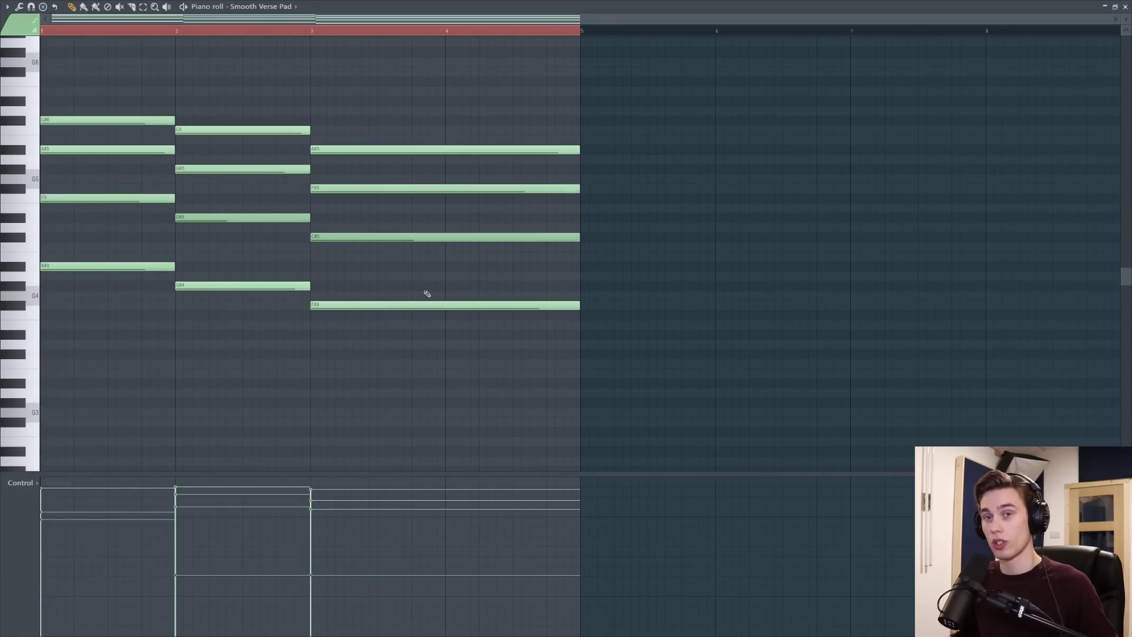
click(1123, 7)
Step: Play the arrangement from just before bar 21 to hear the sub bassline and bass drum under the verse, and stop
scroll(270, 248, down, 3)
double_click(271, 296)
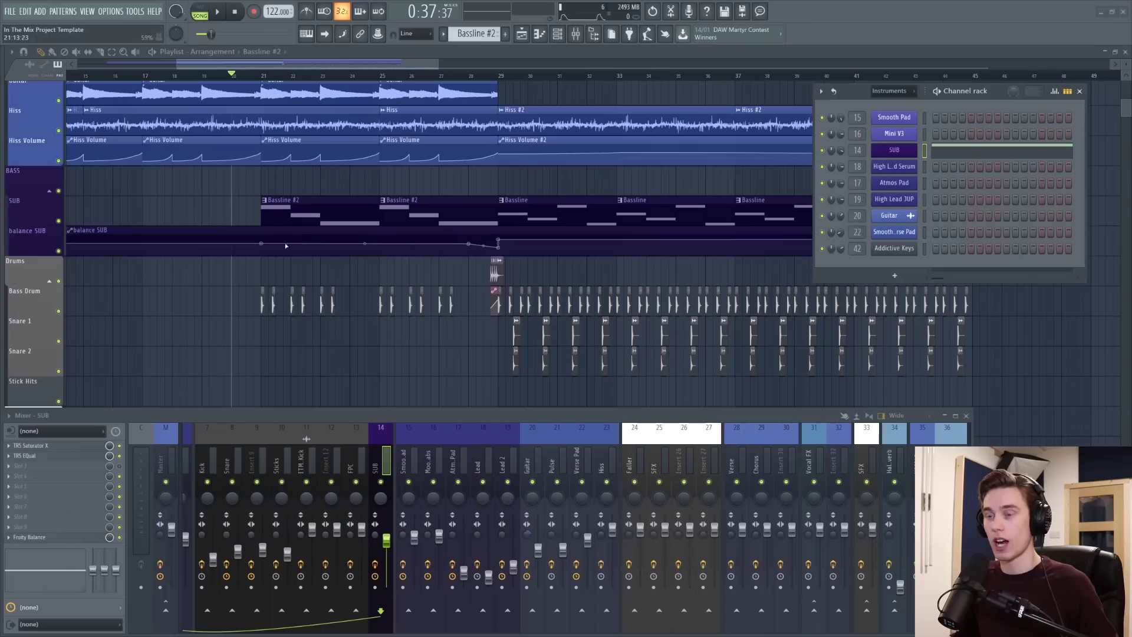
click(268, 81)
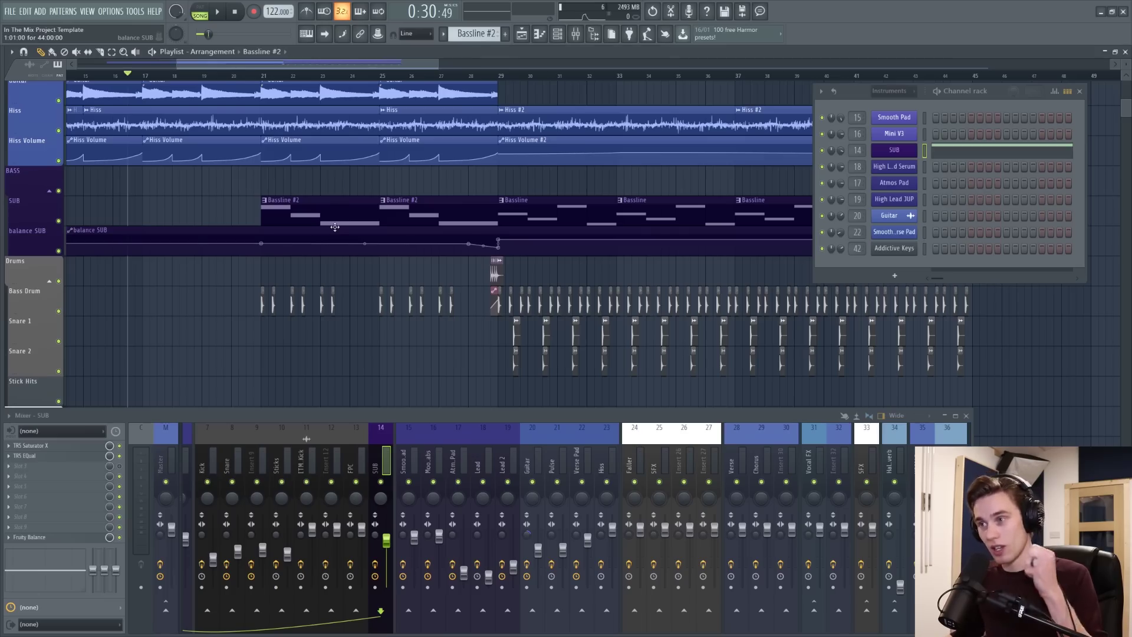
key(space)
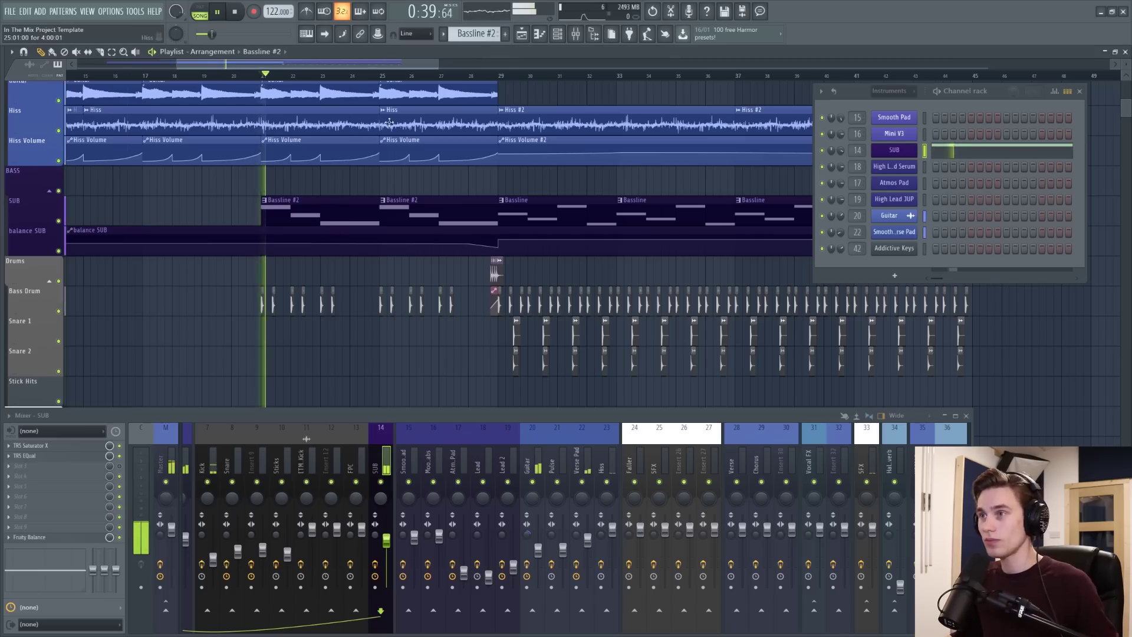
scroll(531, 212, up, 1)
scroll(532, 212, up, 2)
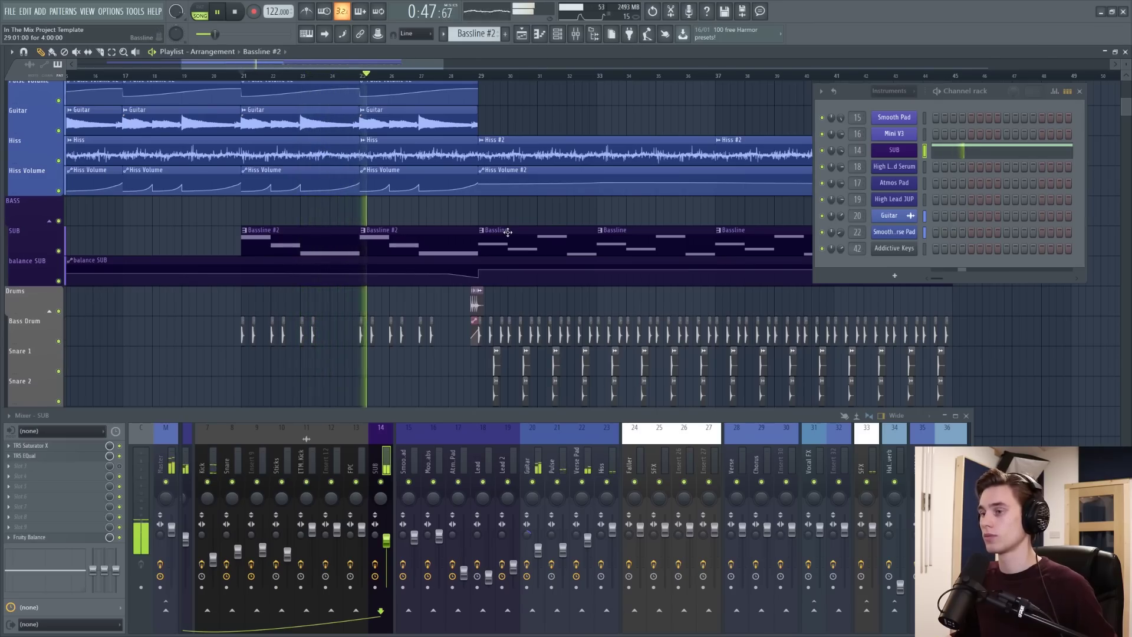
scroll(547, 78, up, 2)
scroll(538, 106, down, 1)
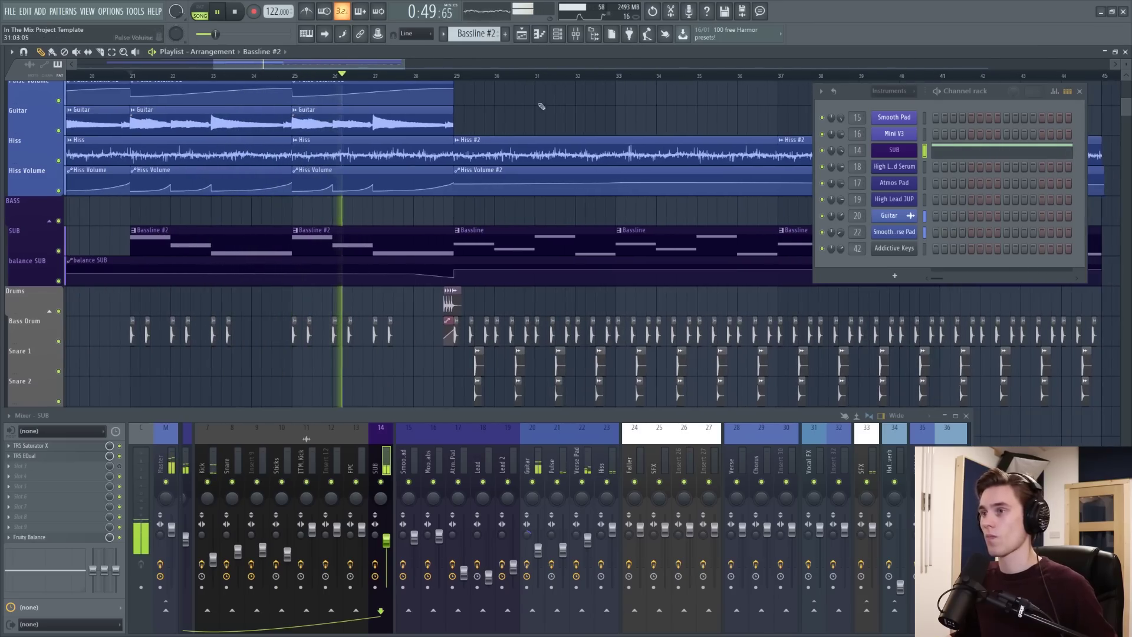
key(space)
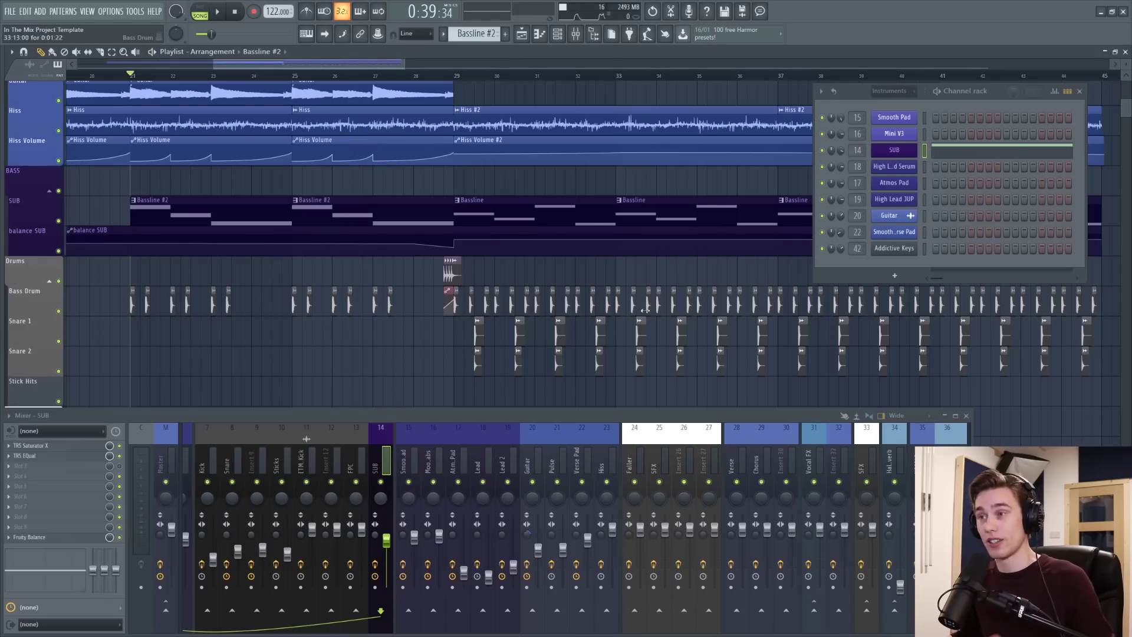
Step: Play the transition into the drop at bar 29, where the lead, pad and Moog Stabs tracks enter, and stop
scroll(625, 266, up, 5)
ctrl+scroll(470, 114, down, 2)
scroll(477, 143, up, 3)
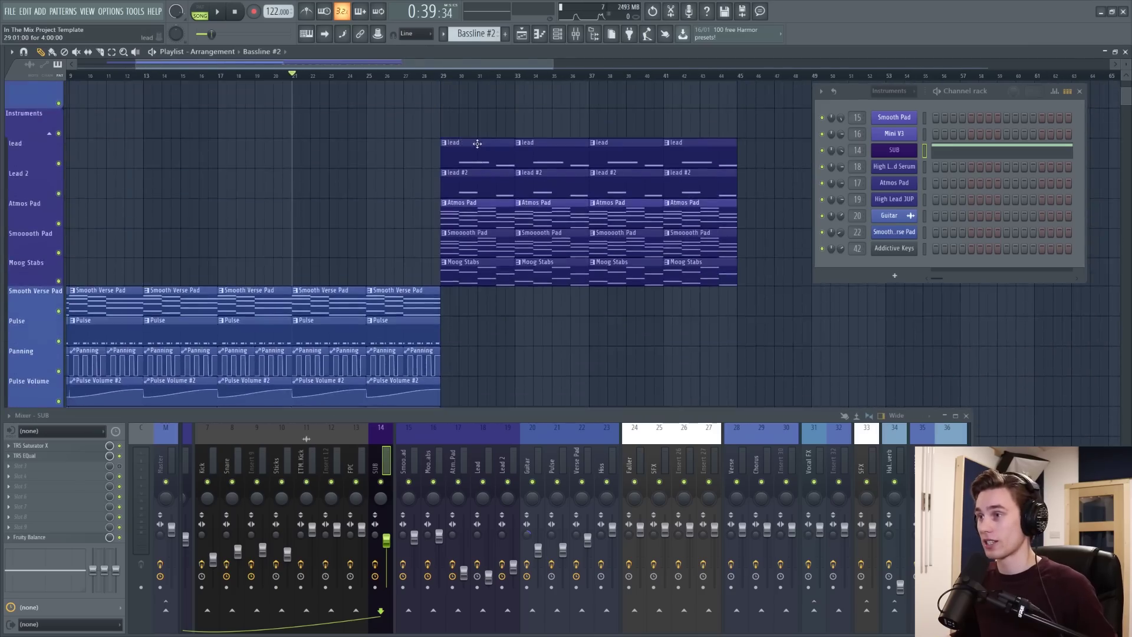
alt+scroll(477, 144, down, 4)
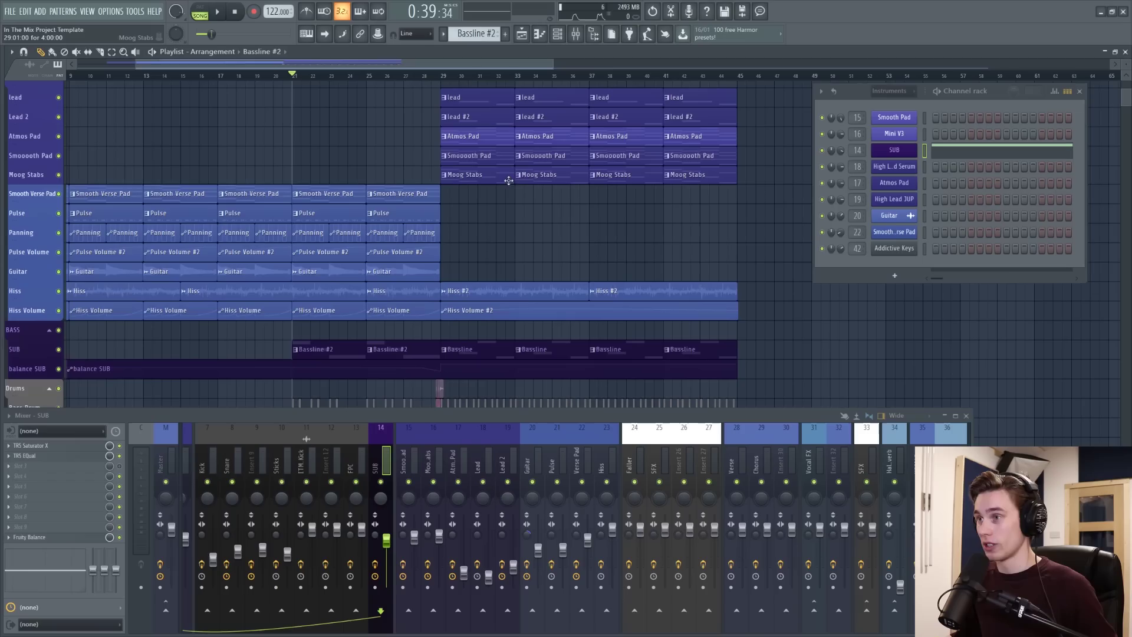
drag(425, 80, 411, 77)
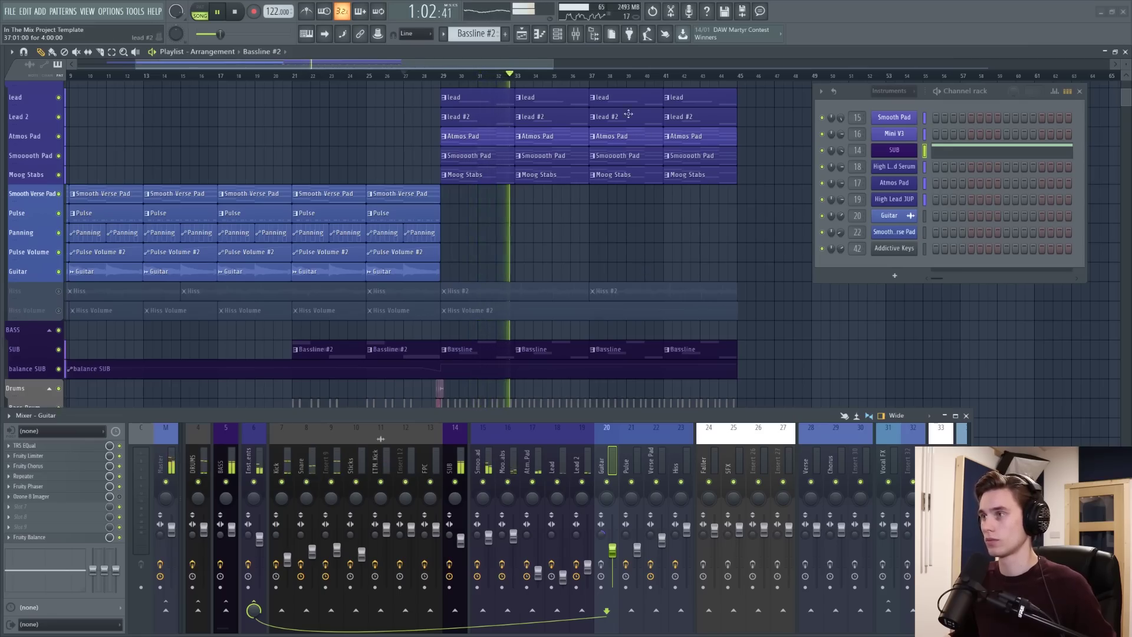
scroll(554, 89, up, 5)
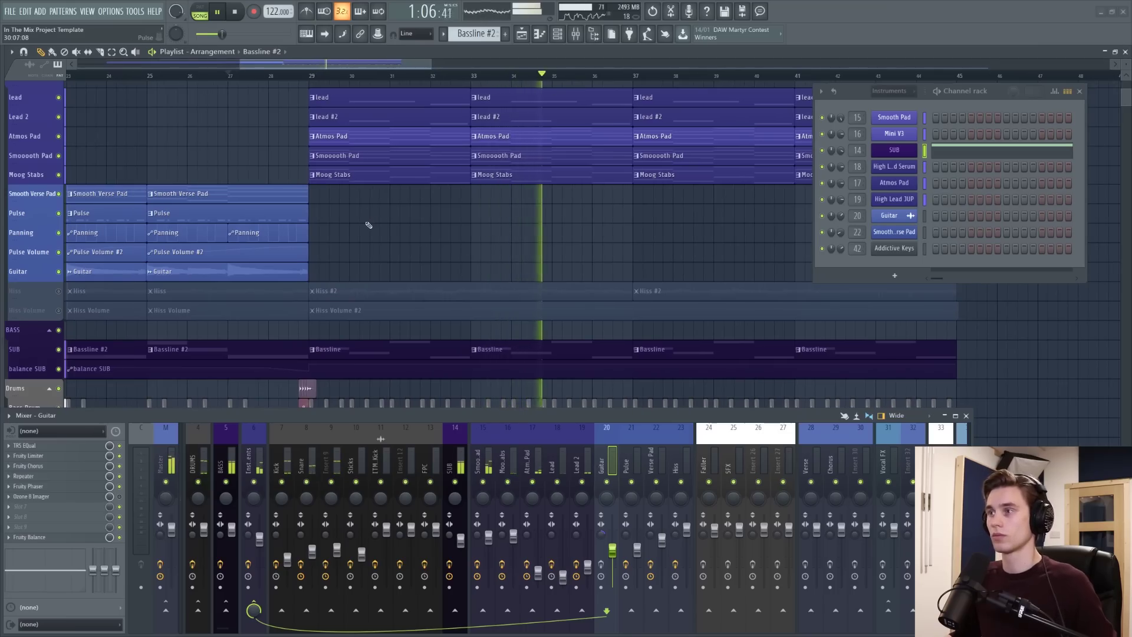
key(space)
Step: Open Tonal Balance Control on the Master mixer track, move its window over the playlist, and play the drop from bar 29
click(162, 452)
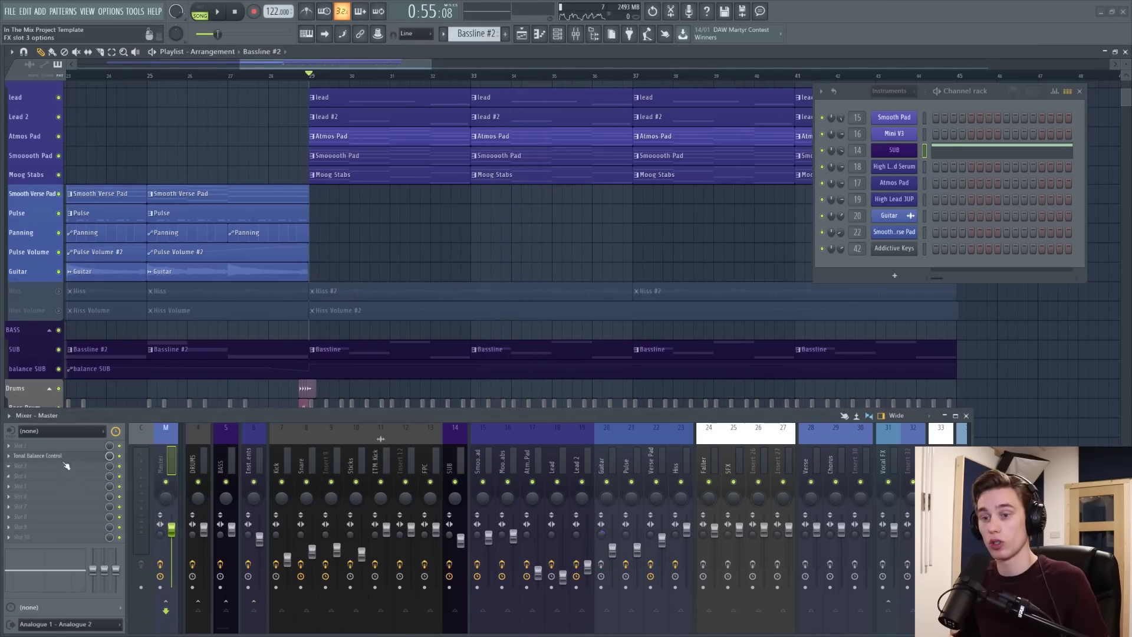
click(67, 456)
drag(748, 180, 423, 177)
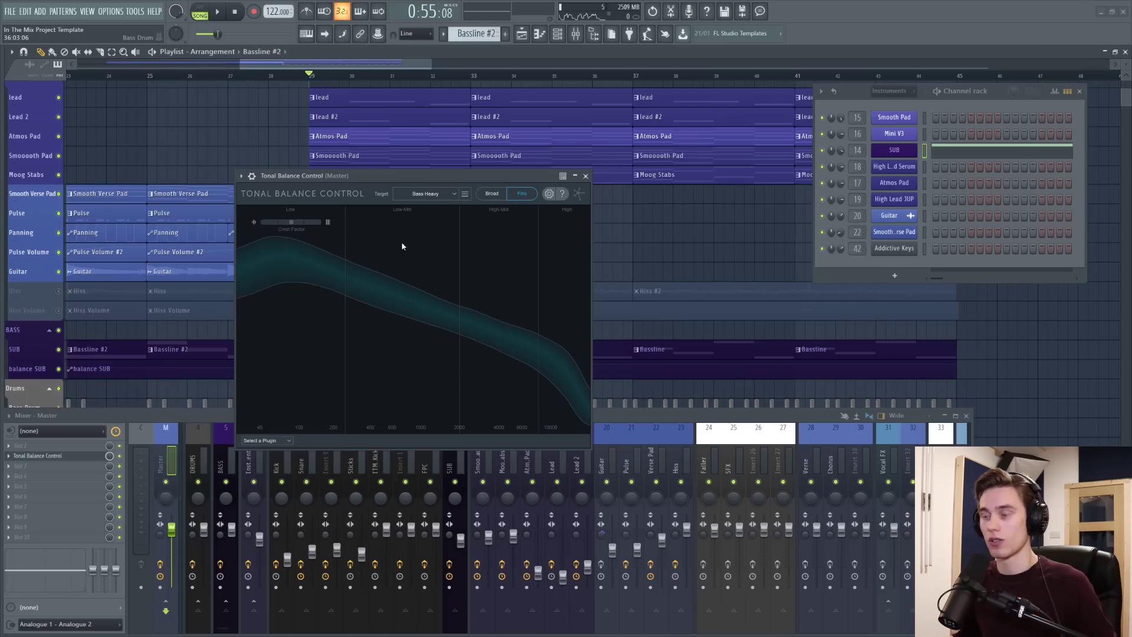
key(space)
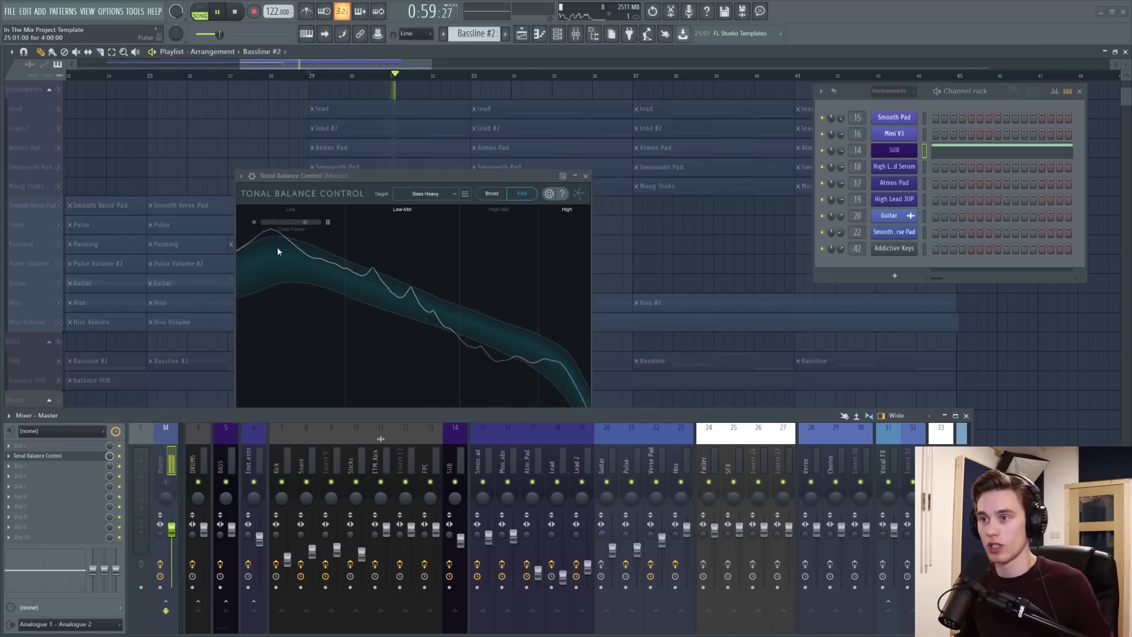
Step: Compare the mix against the Modern target, stop playback, set the target back to Bass Heavy, and close Tonal Balance Control
click(426, 194)
click(428, 215)
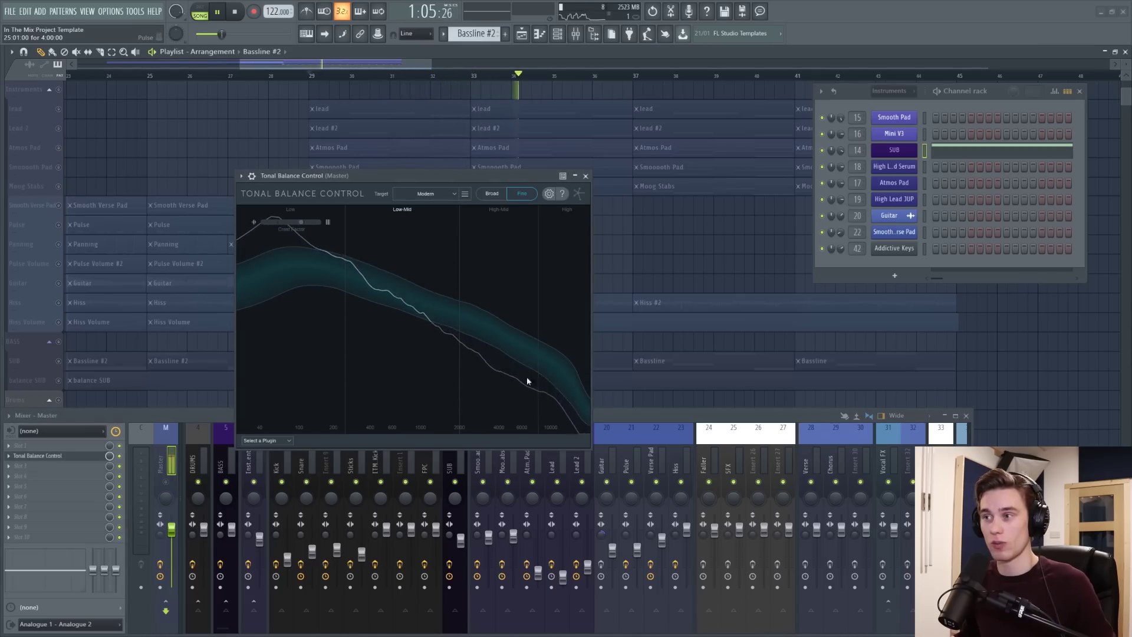
key(space)
click(439, 193)
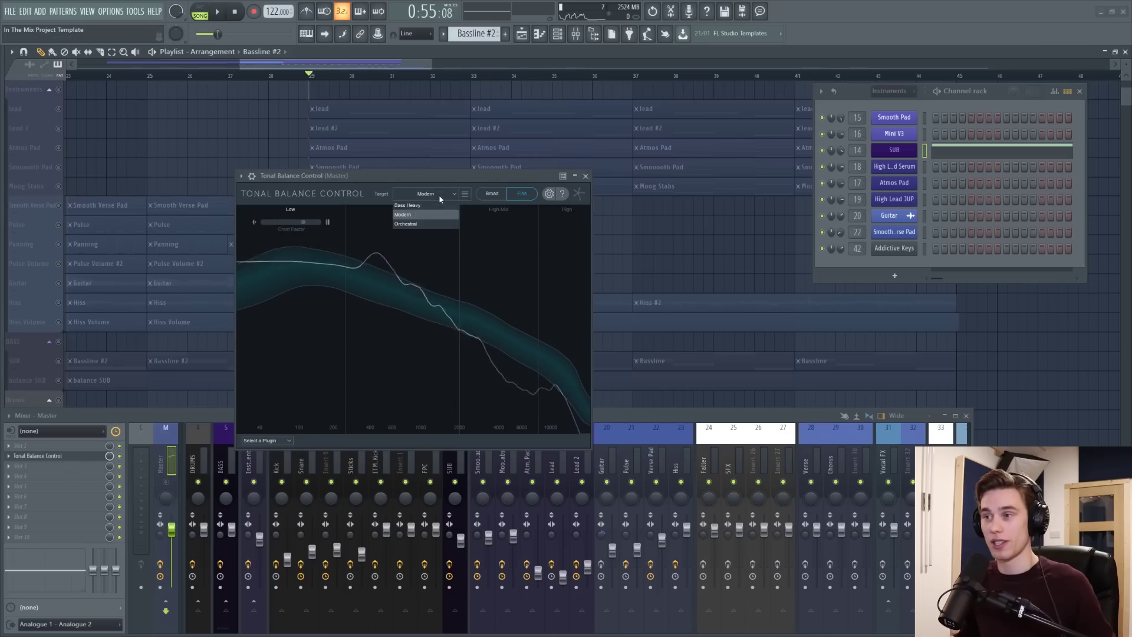
click(434, 206)
click(586, 176)
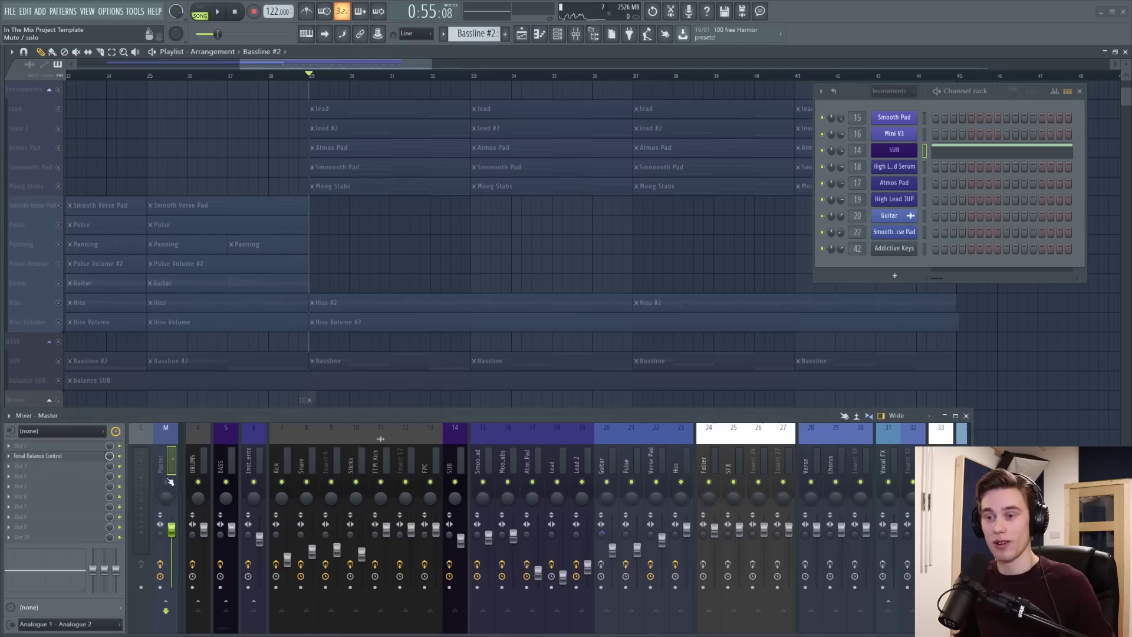
Step: Unmute all playlist tracks and solo the Drums group
right_click(59, 168)
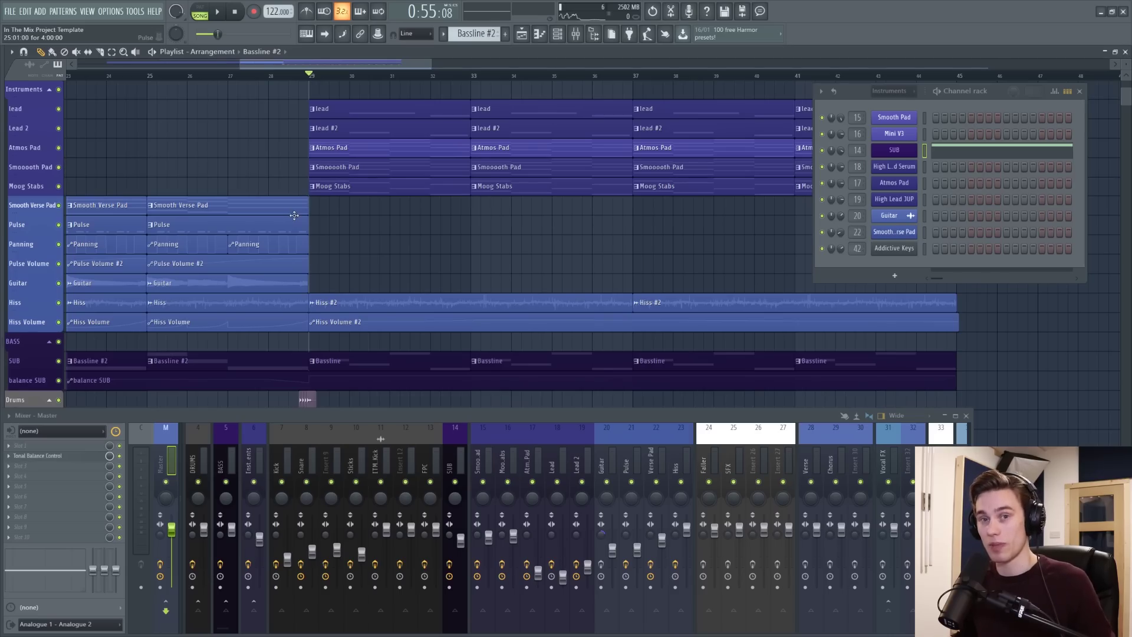
scroll(326, 234, down, 3)
alt+scroll(357, 260, up, 2)
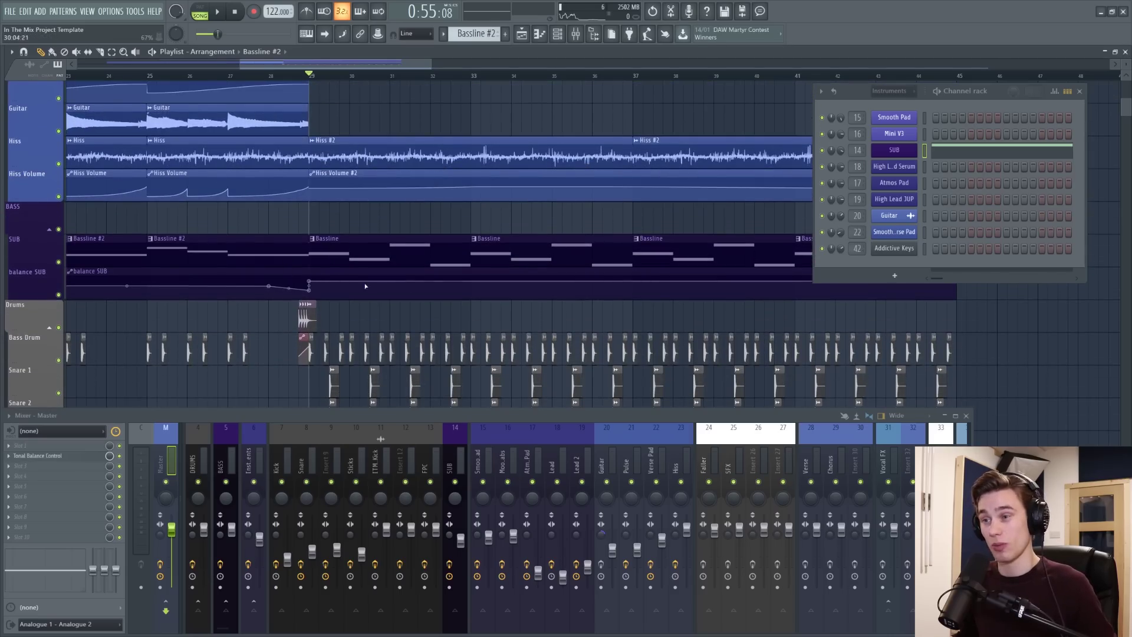
scroll(355, 286, down, 6)
scroll(290, 245, up, 2)
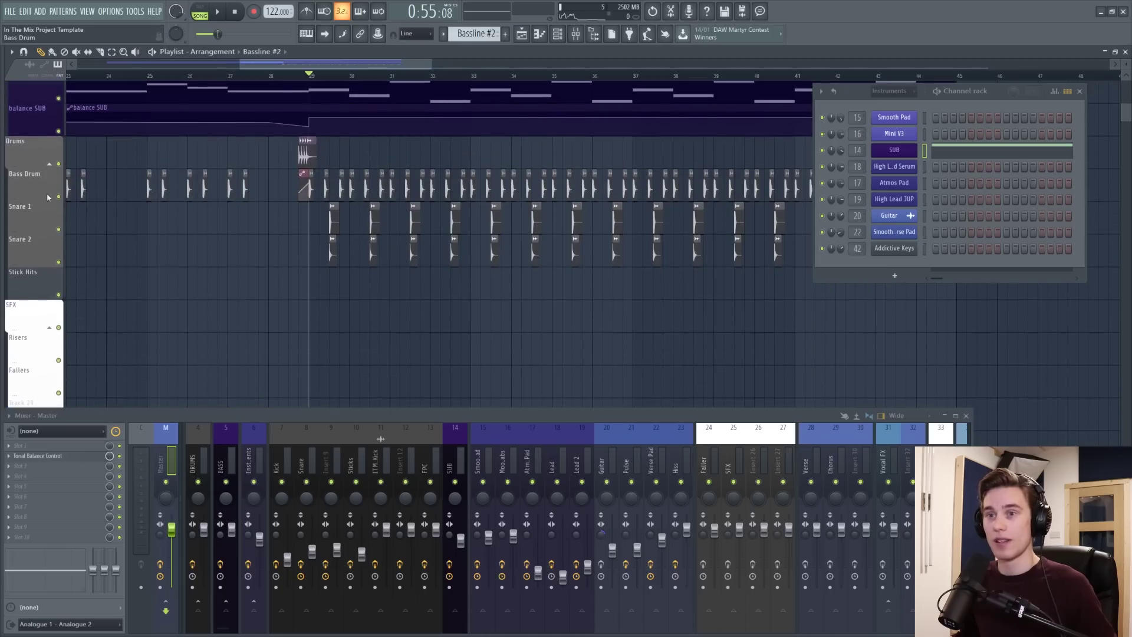
right_click(58, 197)
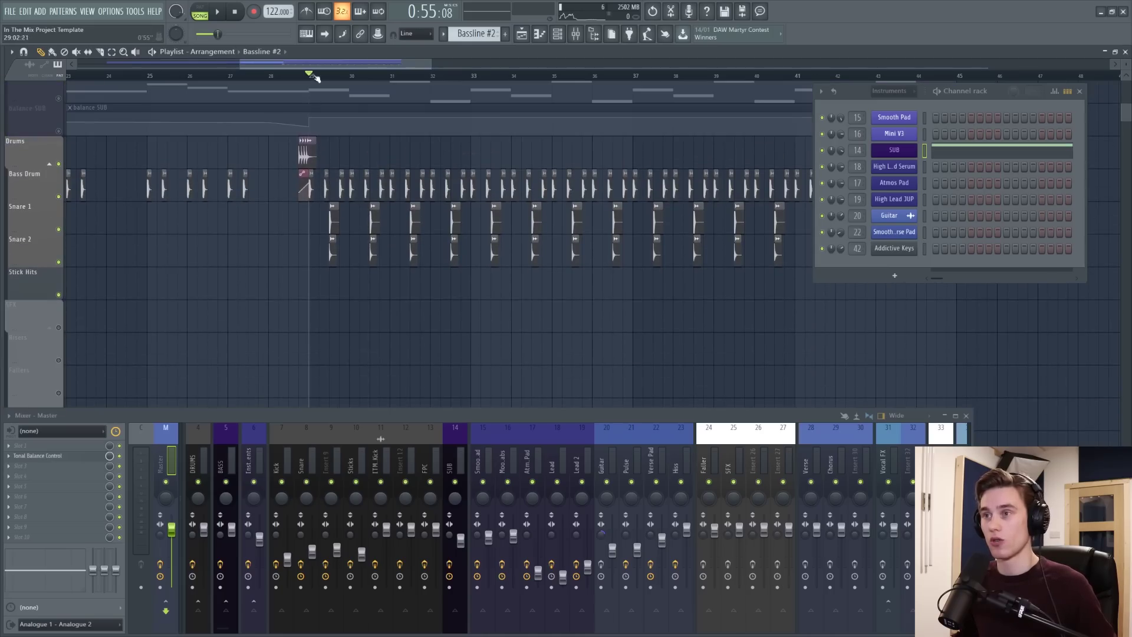
Step: Select the Bass Drum clip at bar 29 and play the soloed drums from there and from the kick fill just before it
drag(315, 76, 317, 160)
click(308, 189)
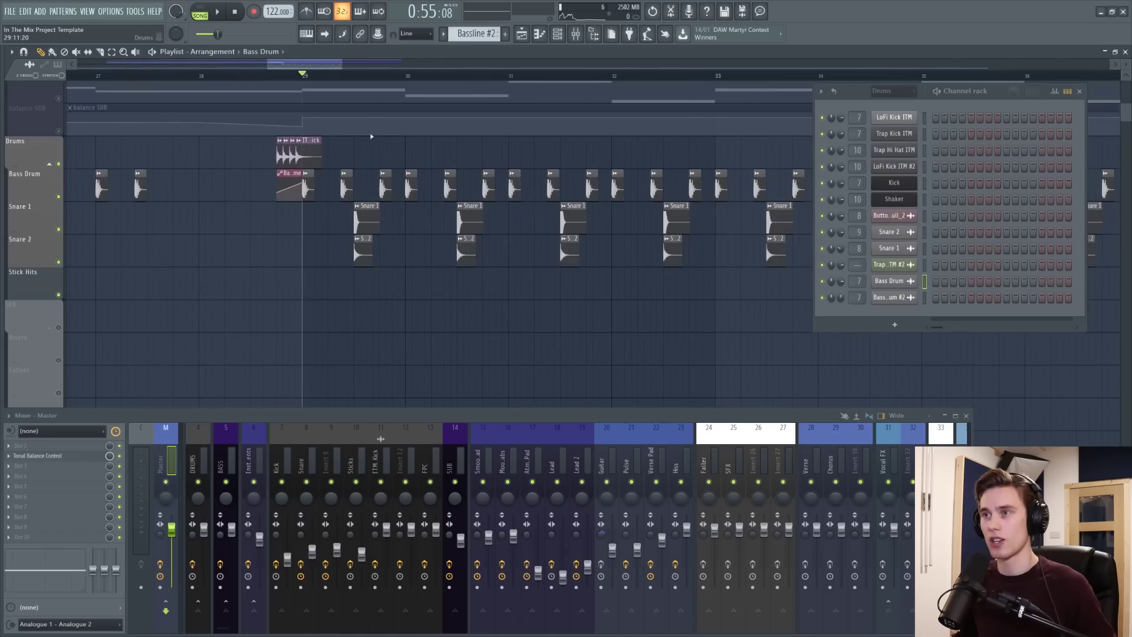
scroll(359, 84, down, 2)
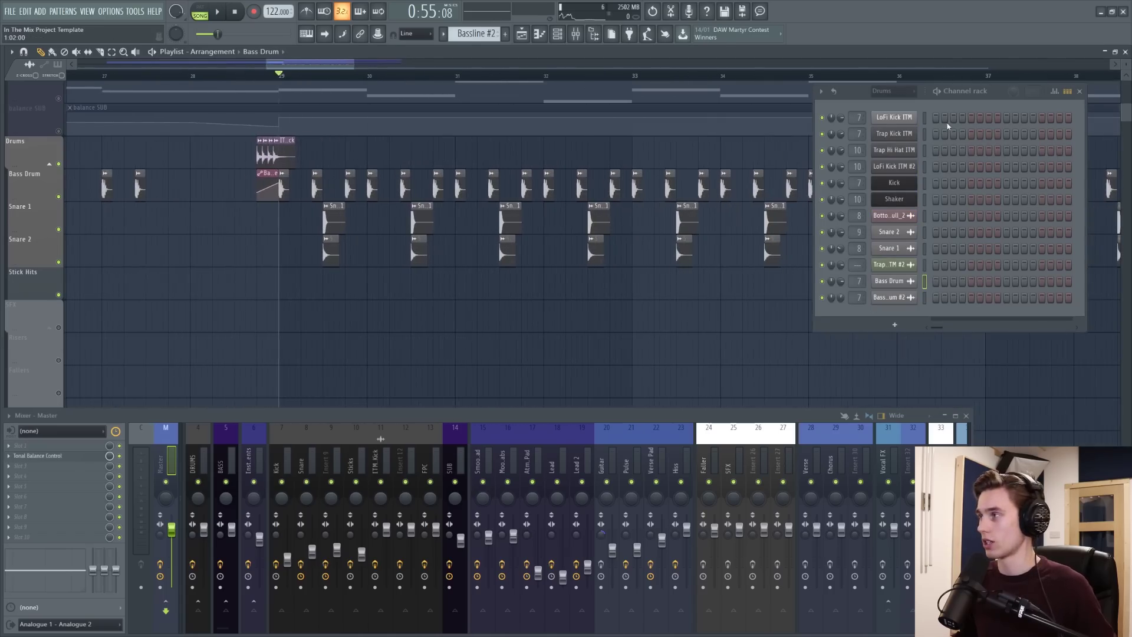
key(space)
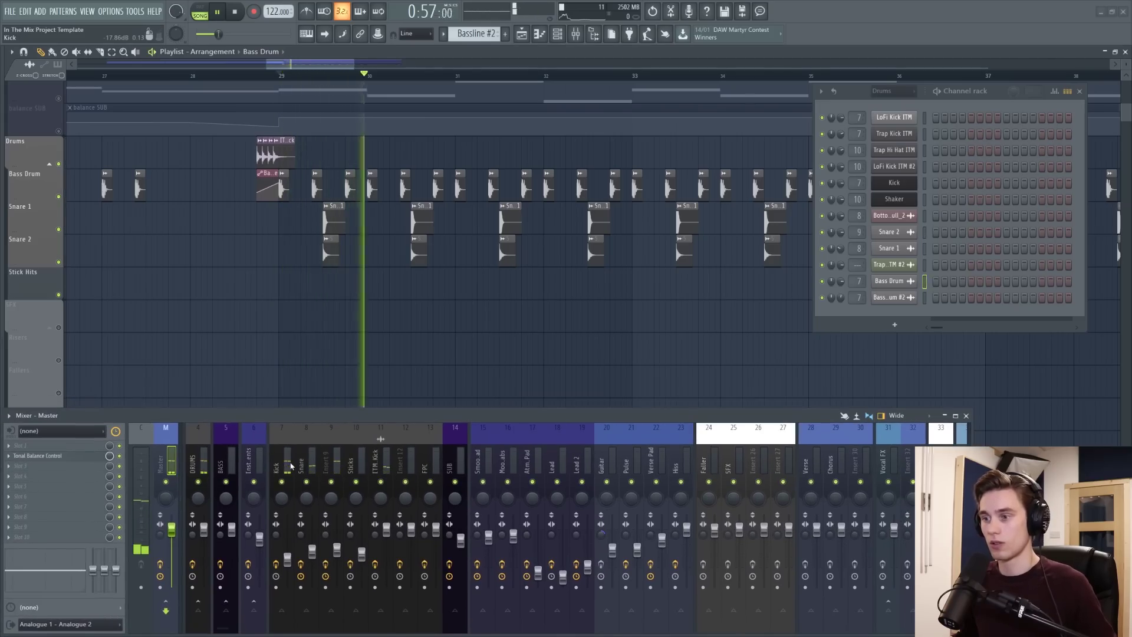
key(space)
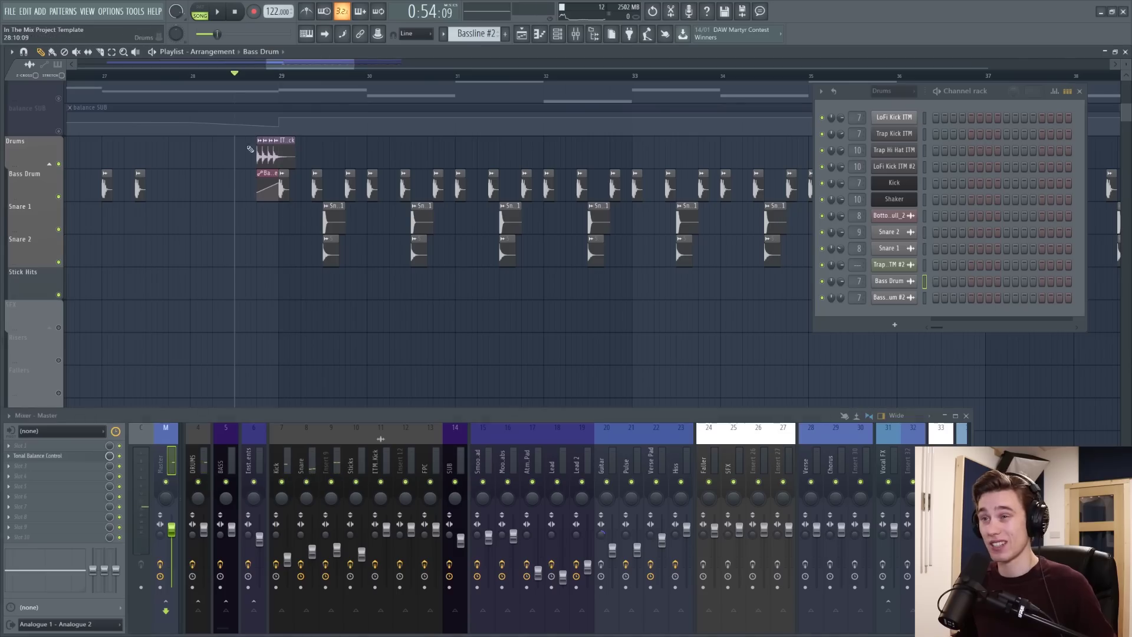
key(space)
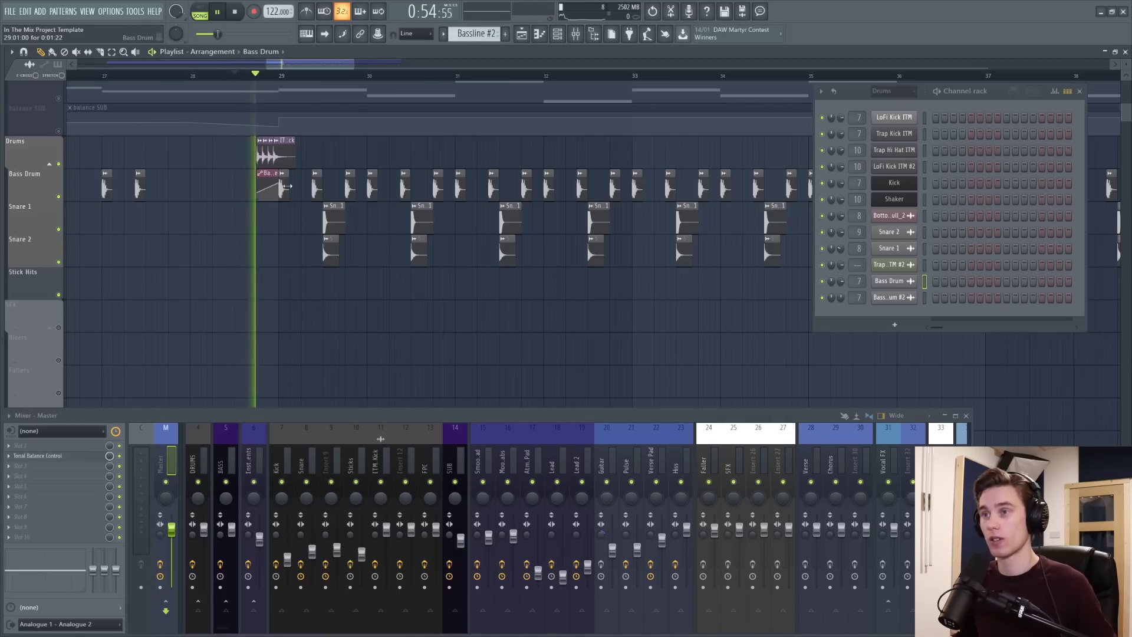
key(space)
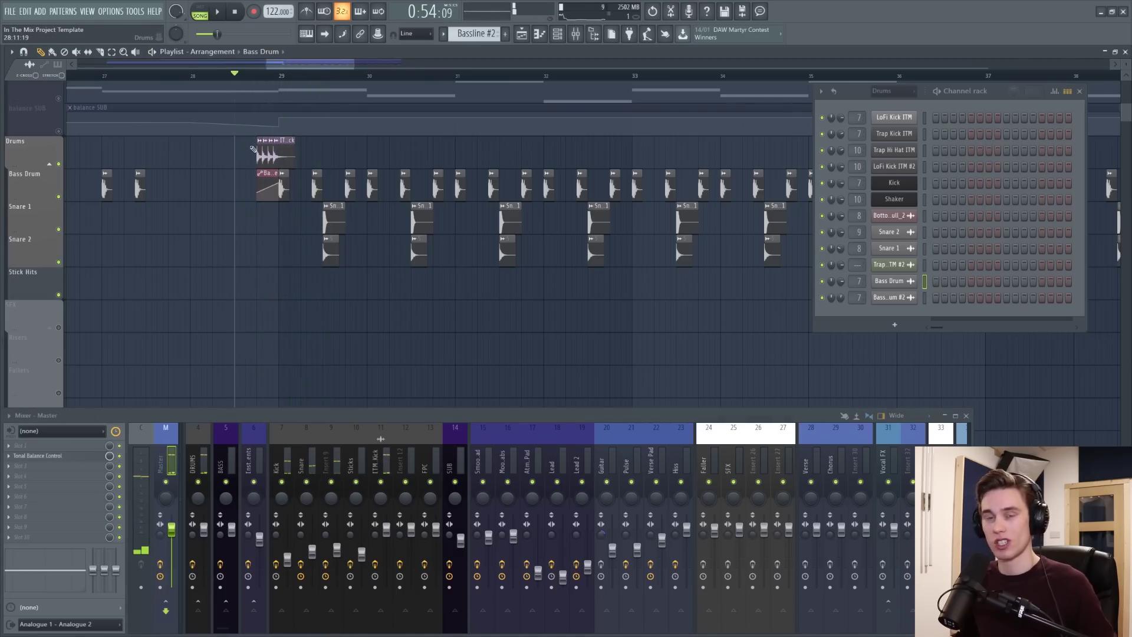
Step: Play the drums from bar 29 while checking Fruity Parametric EQ 2 on the Kick mixer track, and close the EQ
click(281, 76)
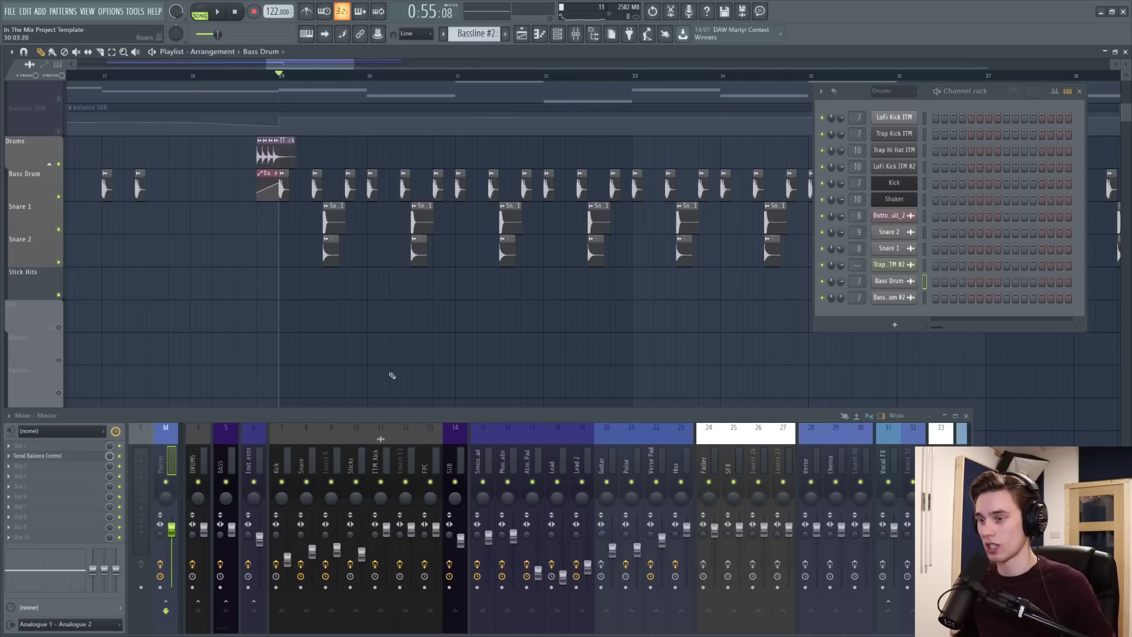
key(space)
click(286, 464)
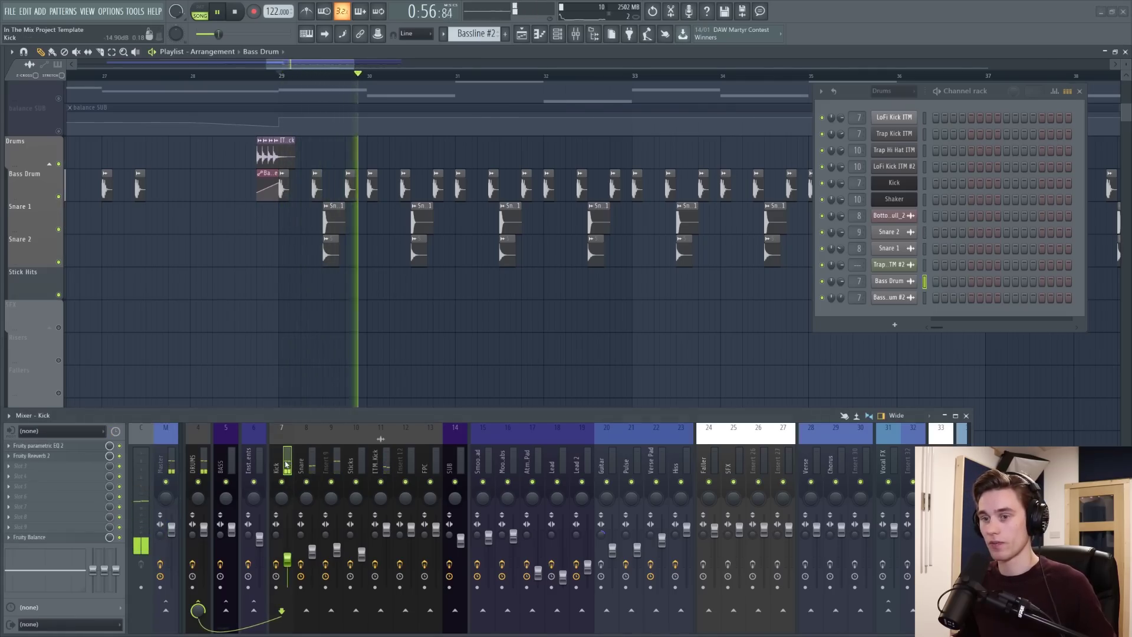
click(38, 445)
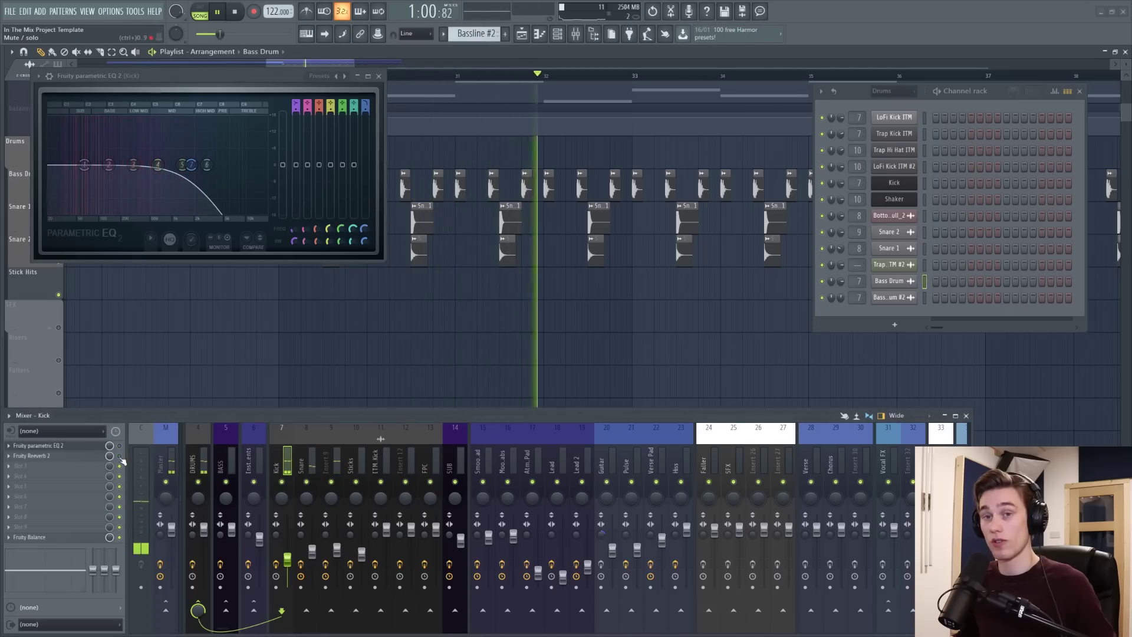
click(380, 76)
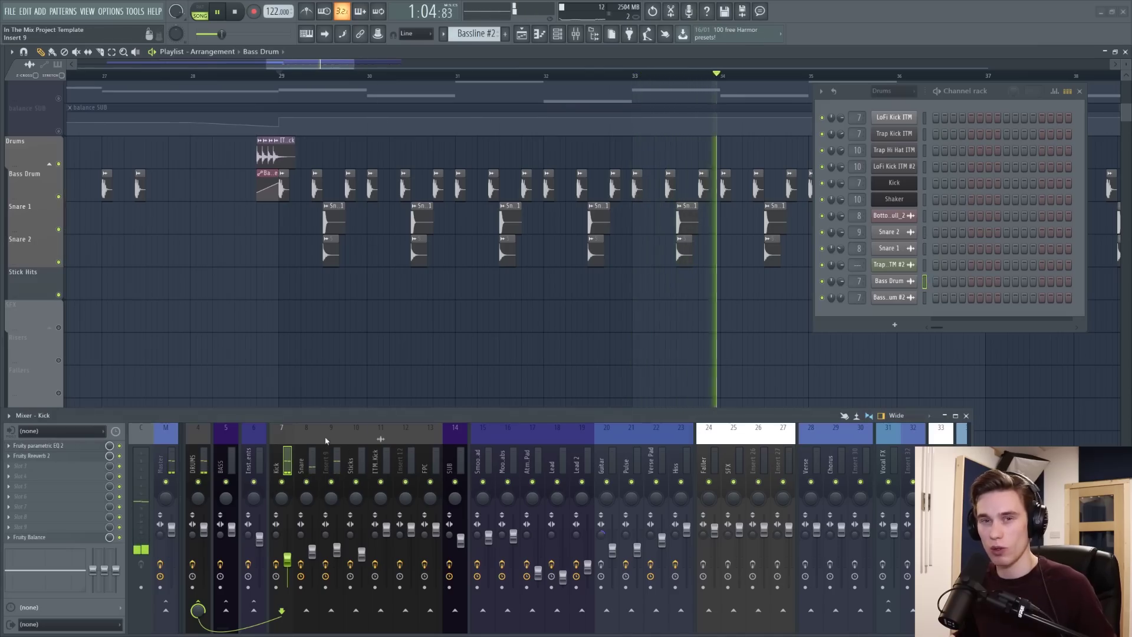
Step: Select the Snare mixer track, solo the Snare 1 playlist track, and play it from just before its first hit after bar 29
click(312, 461)
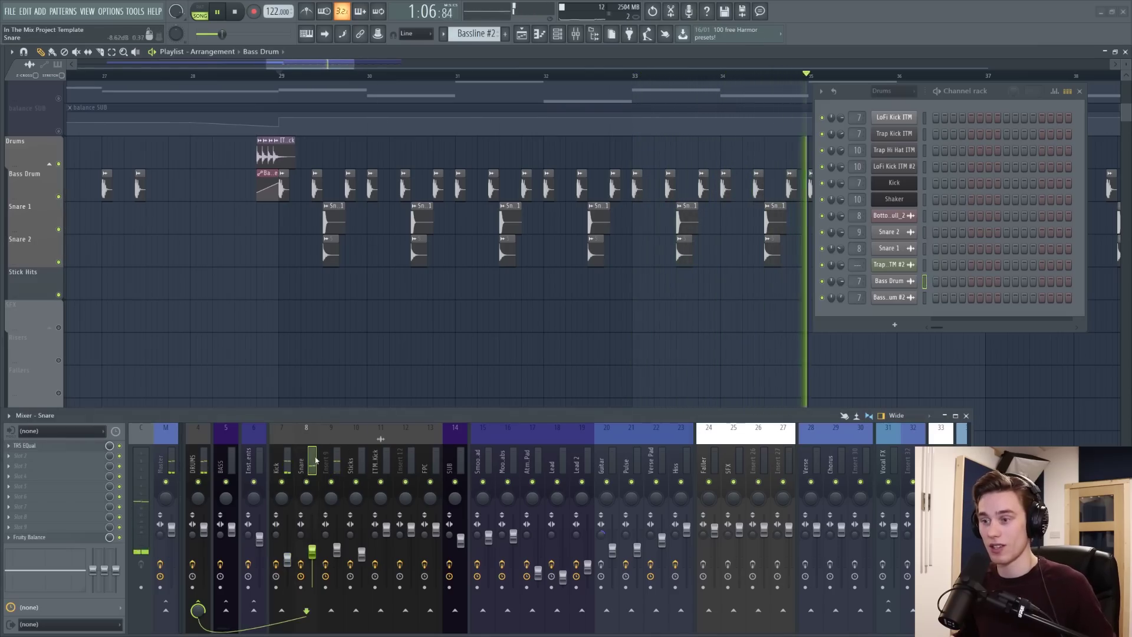
scroll(282, 78, up, 1)
key(space)
scroll(283, 81, up, 2)
ctrl+click(59, 229)
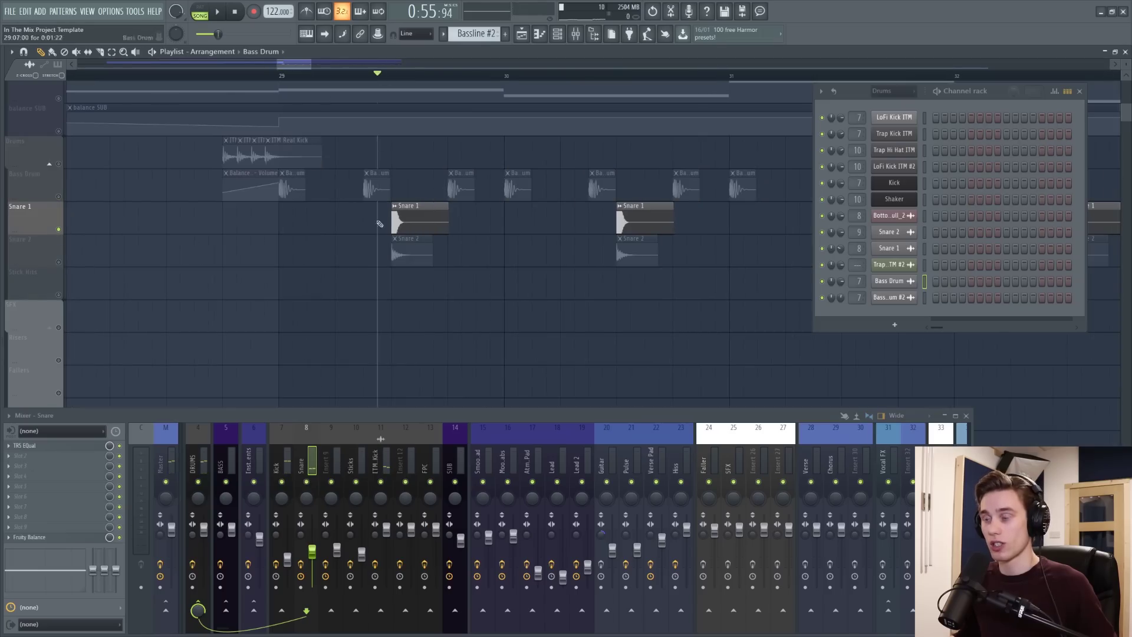
key(space)
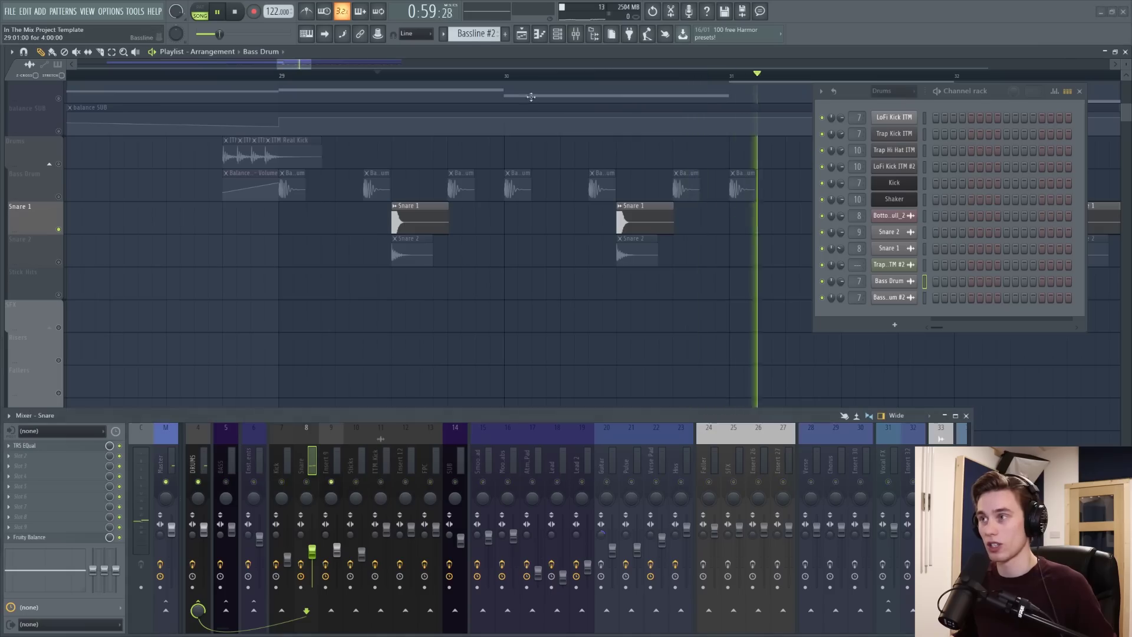
Step: Enable Snare 2 alongside Snare 1, bring in the whole Drums group, and play the drums from bar 29
scroll(530, 83, down, 1)
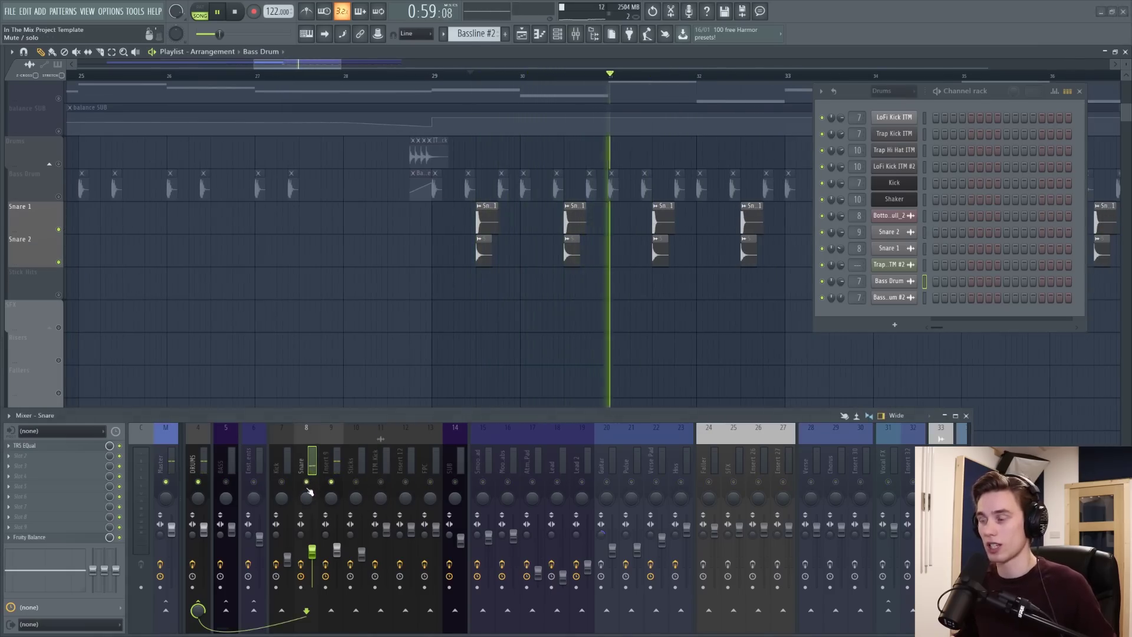
key(space)
click(59, 197)
key(space)
click(58, 163)
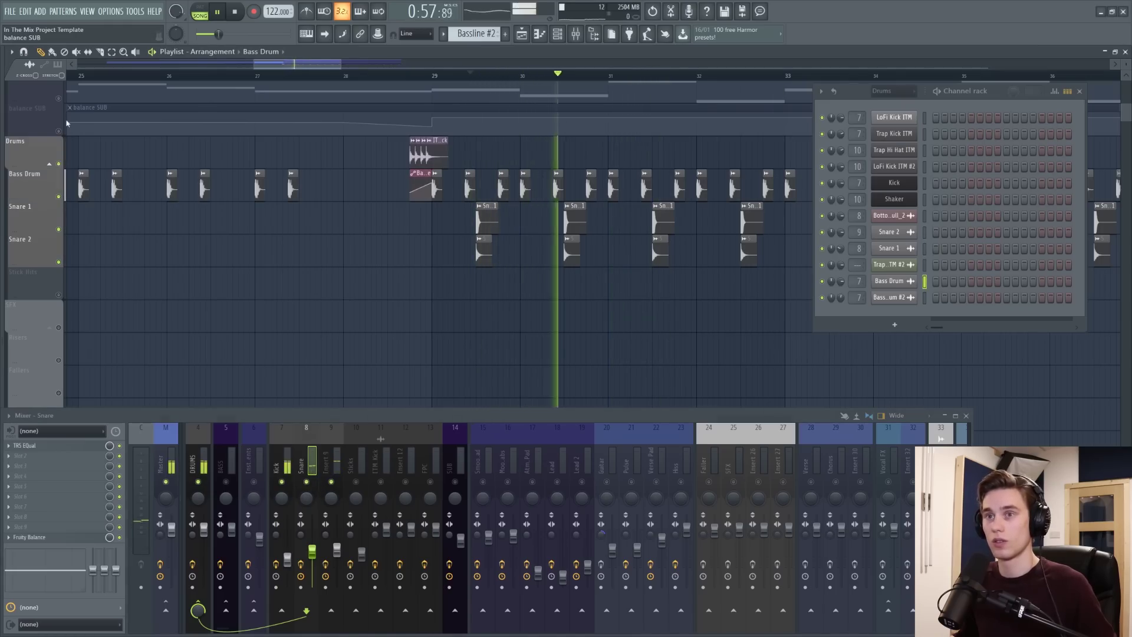
Step: Add the BASS group to the Drums group, play them together from bar 29, and enable the Smooth Pad track
key(space)
key(space)
scroll(496, 179, up, 5)
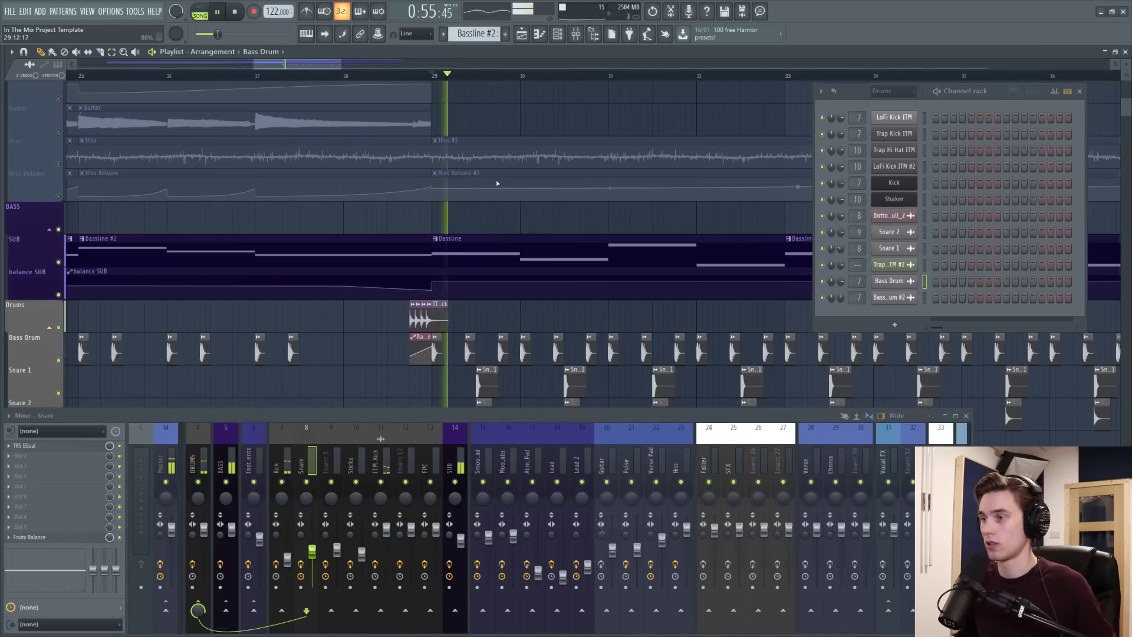
scroll(496, 183, down, 4)
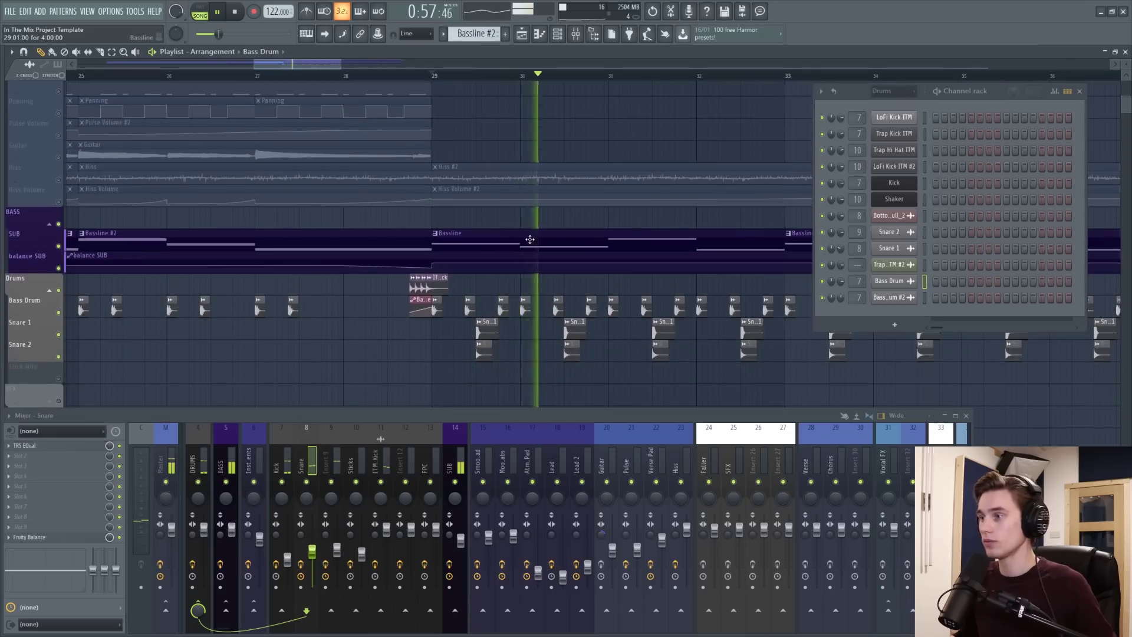
scroll(531, 239, up, 5)
key(space)
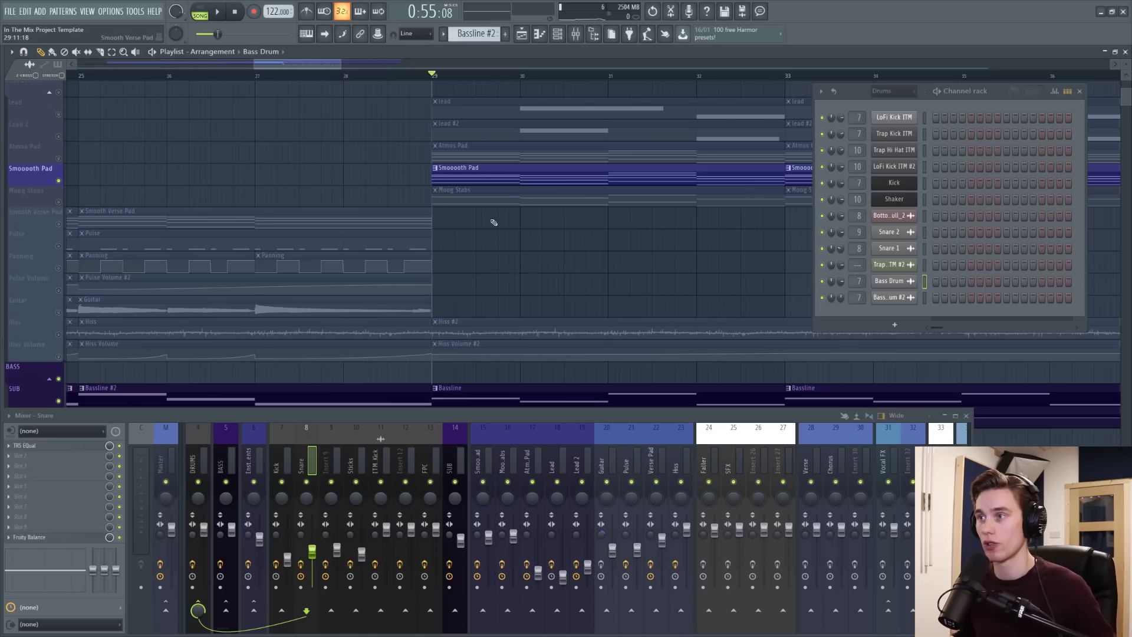
Step: Play the Smooth Pad, bass and drums together from bar 29, viewing the snare and bassline clips
scroll(494, 228, down, 8)
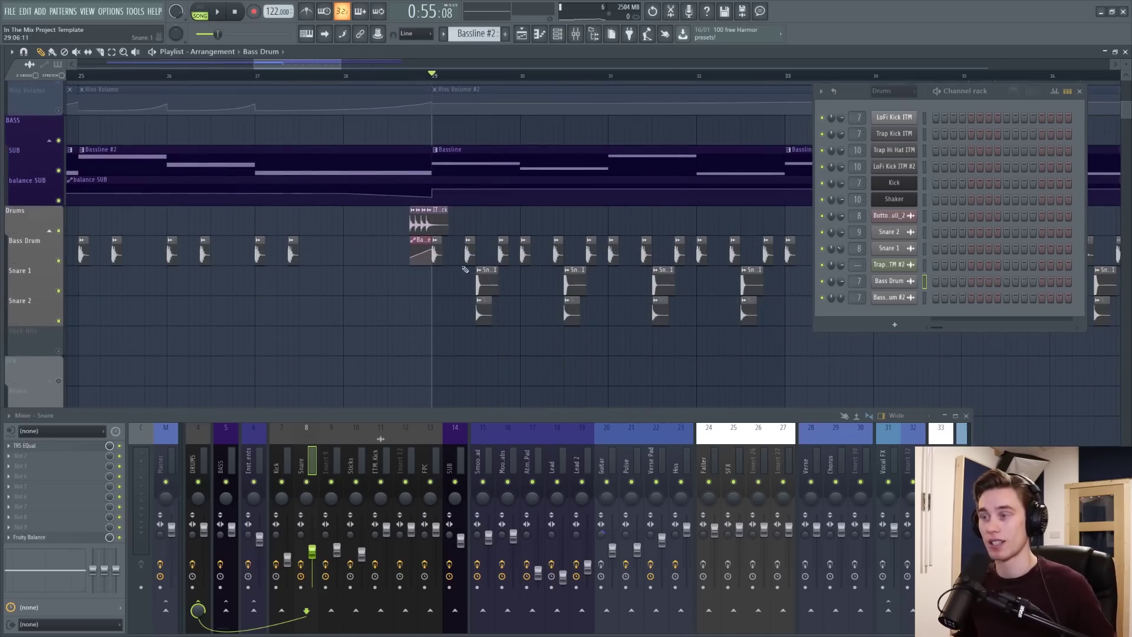
key(space)
scroll(539, 136, down, 3)
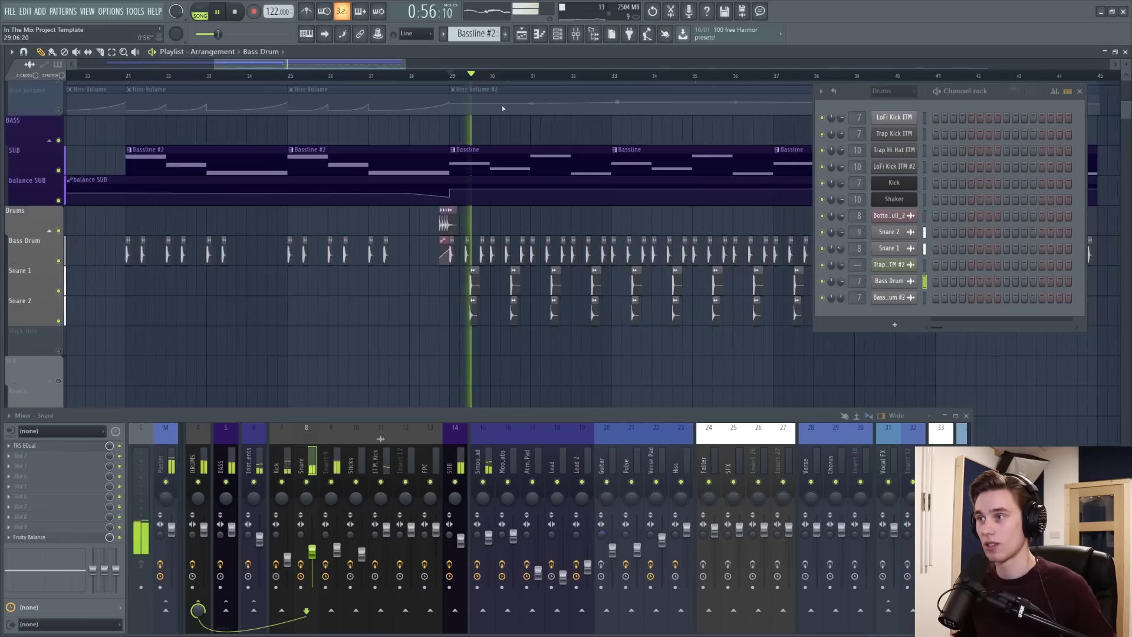
scroll(540, 135, up, 2)
scroll(540, 136, down, 1)
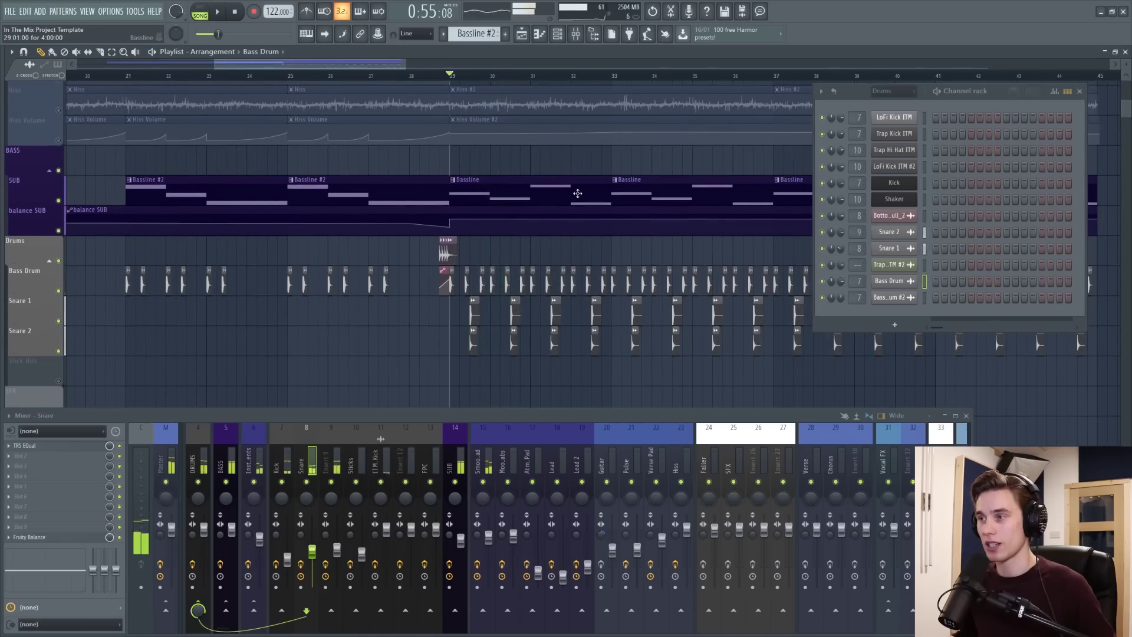
key(space)
Step: Unmute all playlist tracks and play the full drop from bar 29
scroll(472, 201, up, 10)
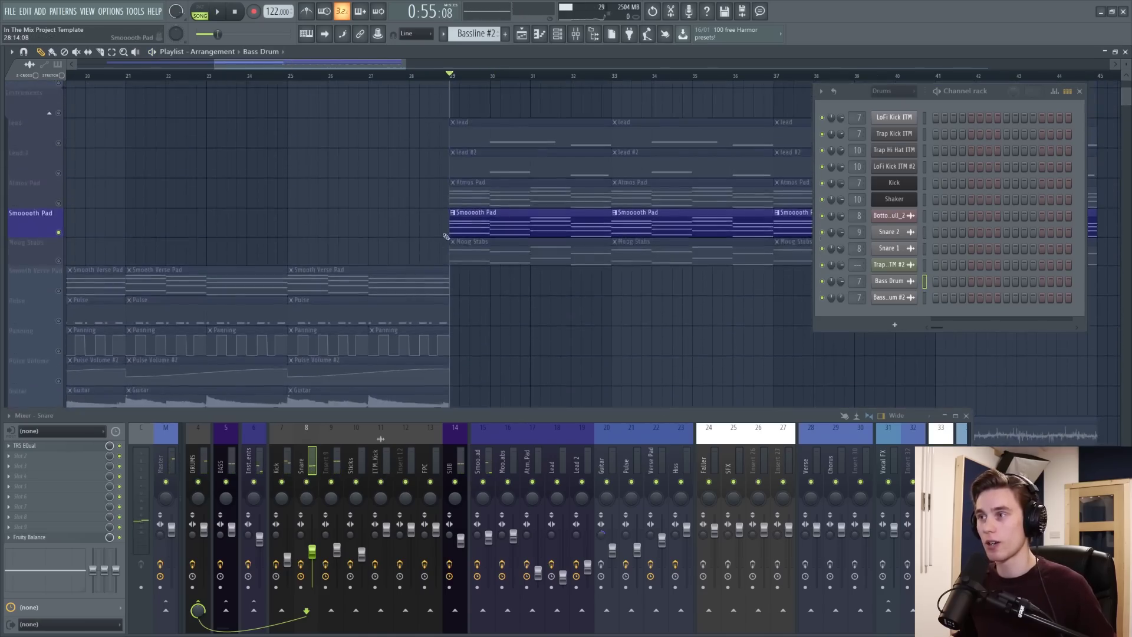
scroll(474, 183, down, 4)
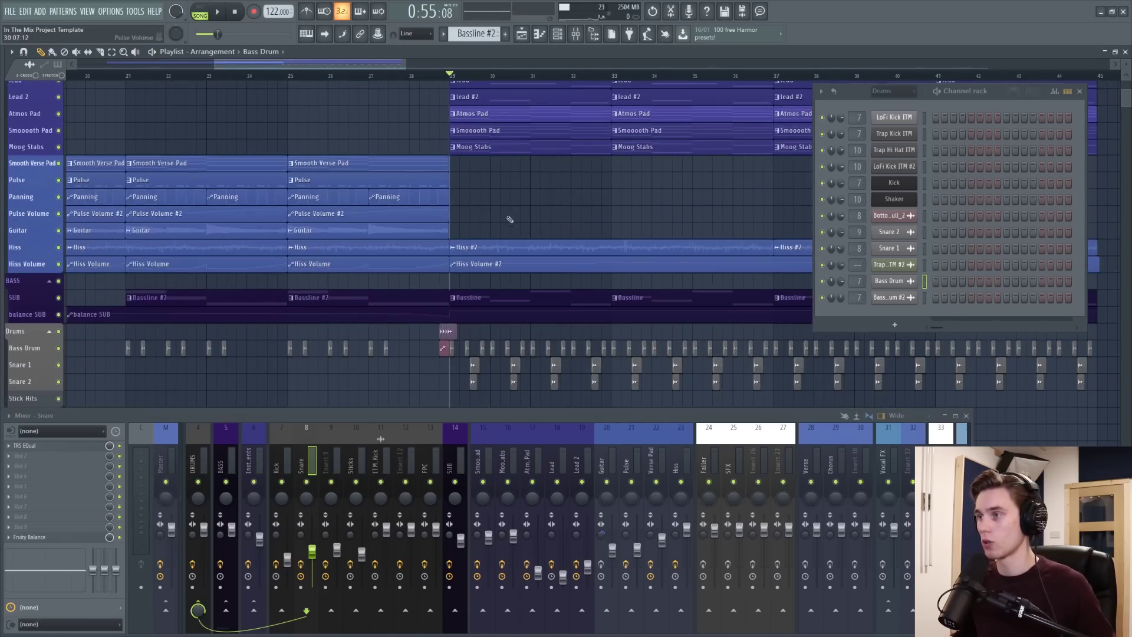
key(space)
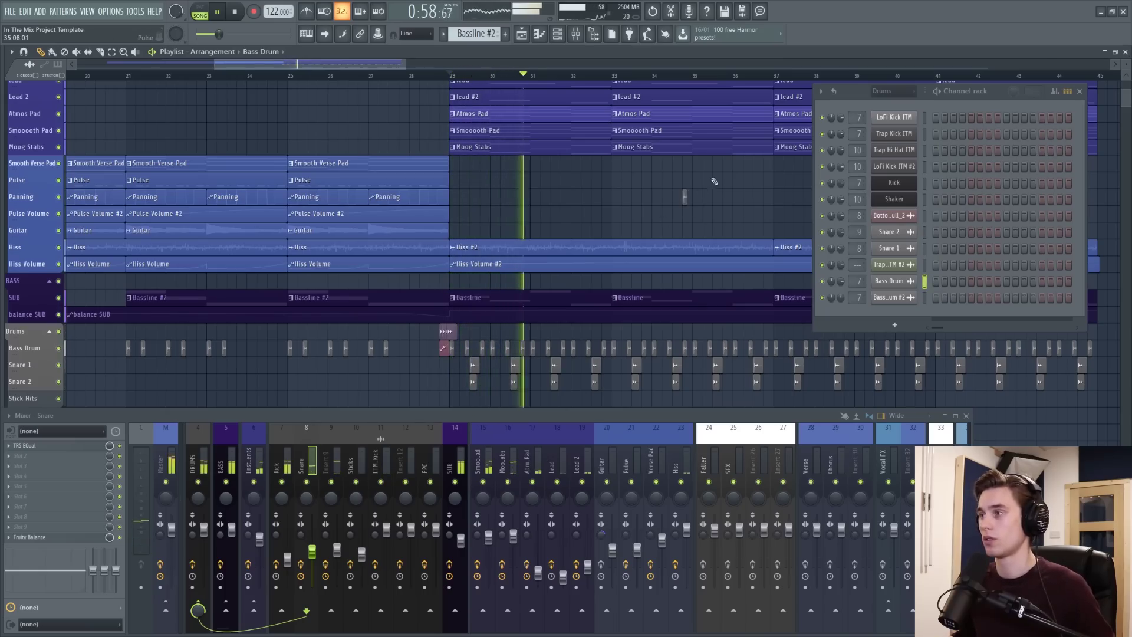
key(space)
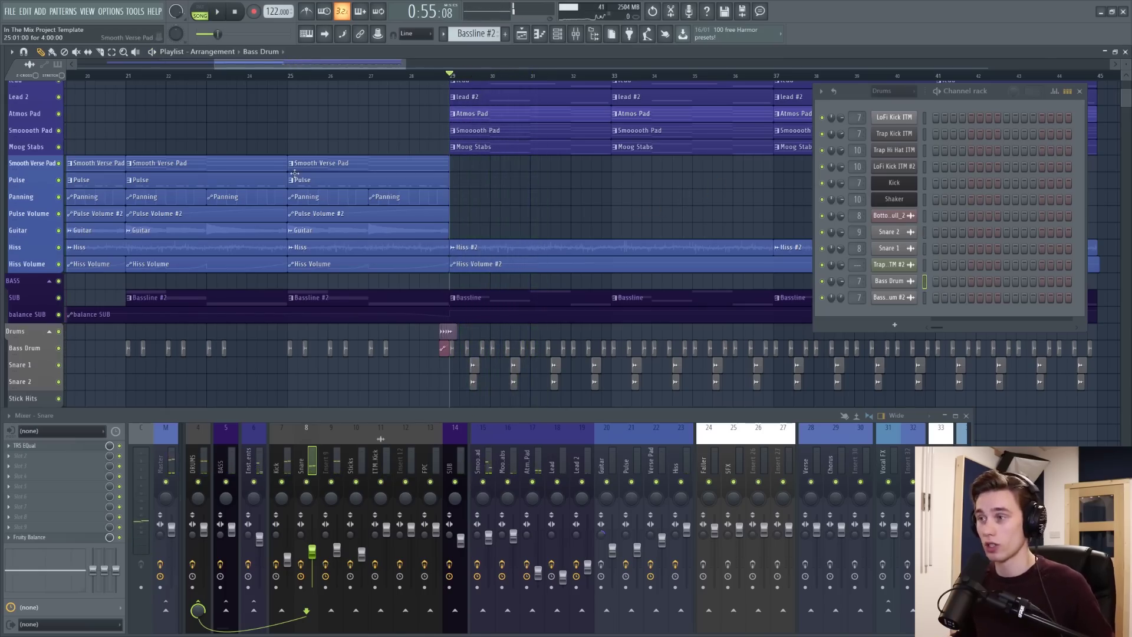
Step: Solo the Moog Stabs playlist track and play it from bar 29
scroll(294, 173, up, 3)
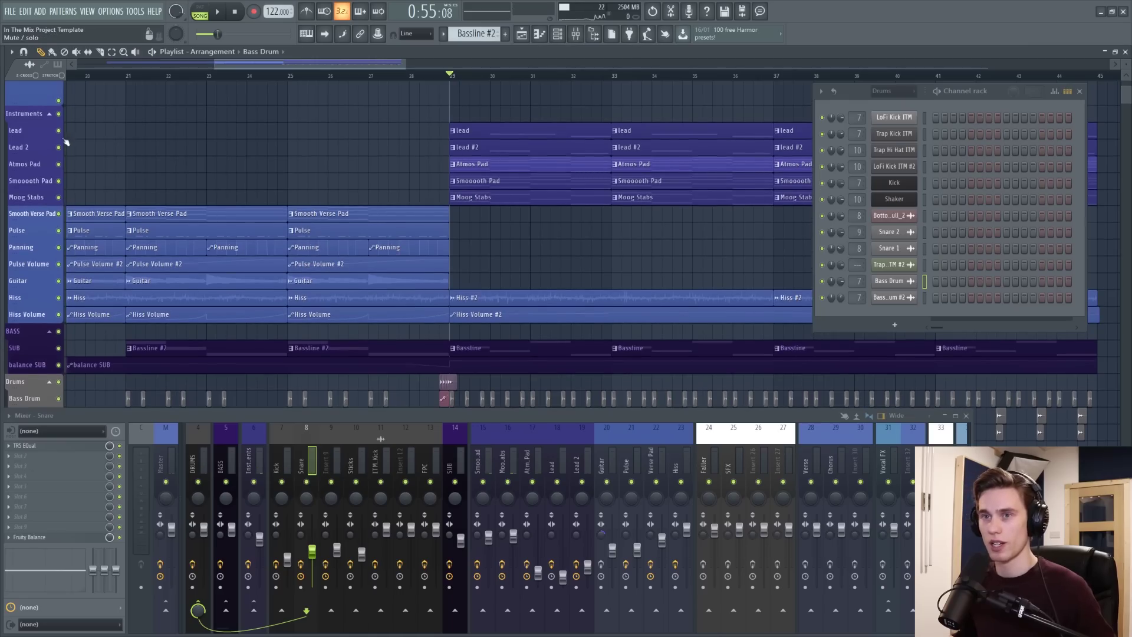
scroll(66, 142, down, 1)
ctrl+click(58, 181)
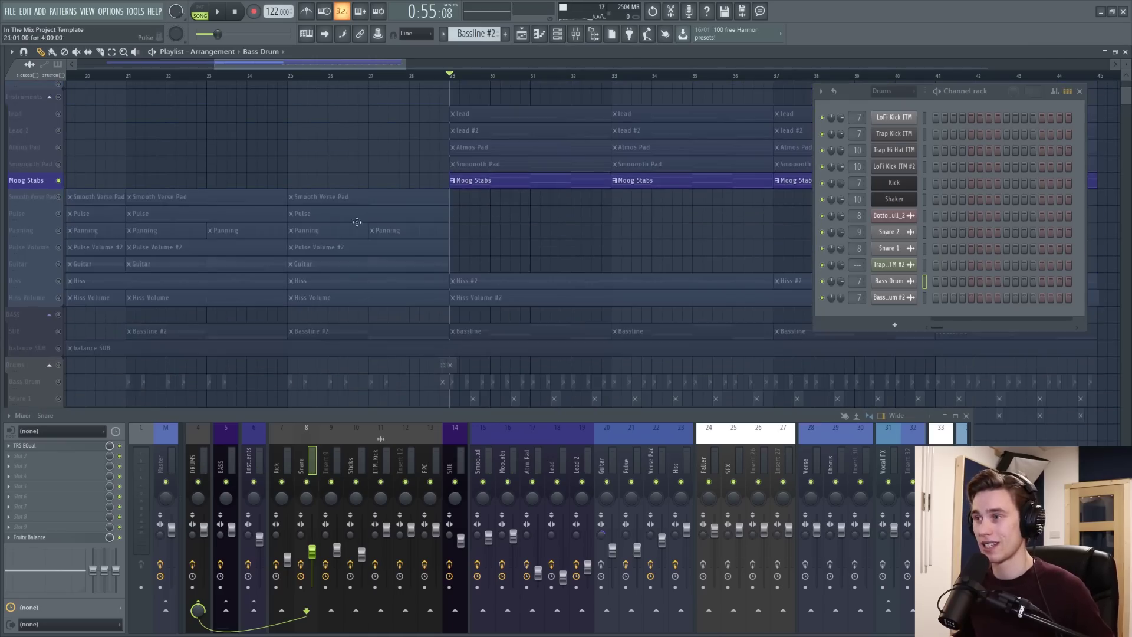
alt+scroll(487, 193, up, 2)
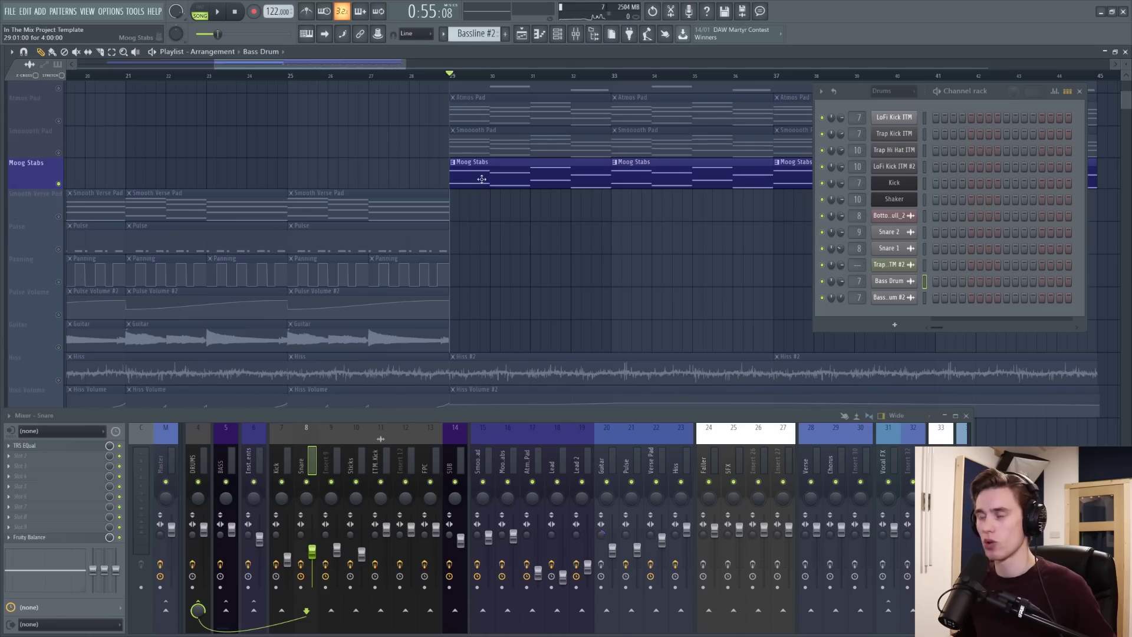
scroll(268, 342, down, 6)
scroll(490, 176, up, 7)
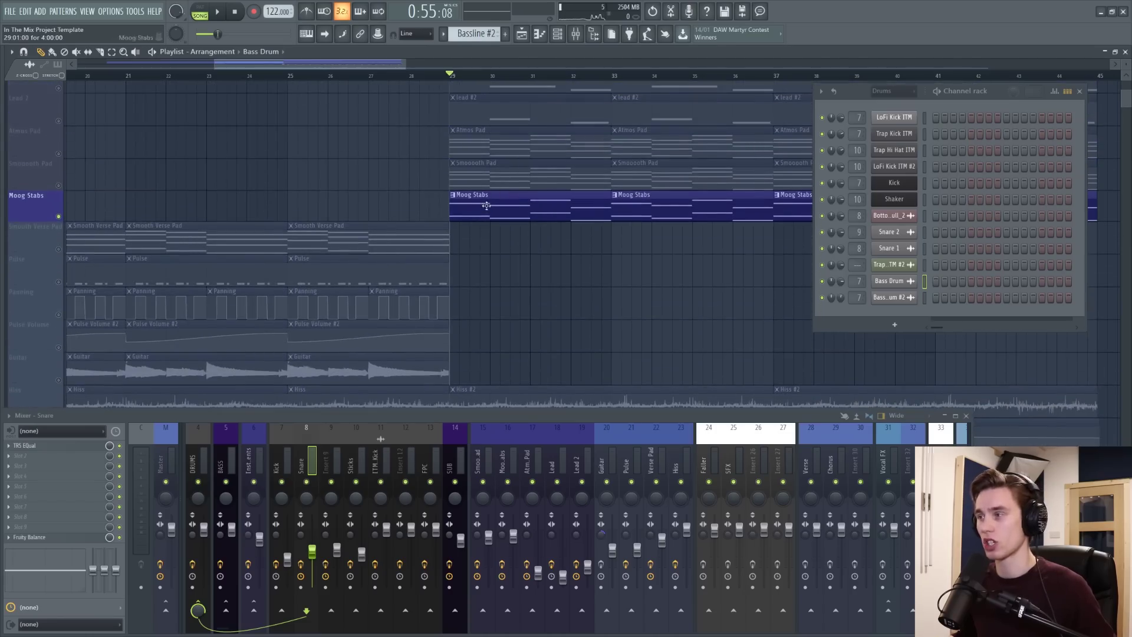
key(space)
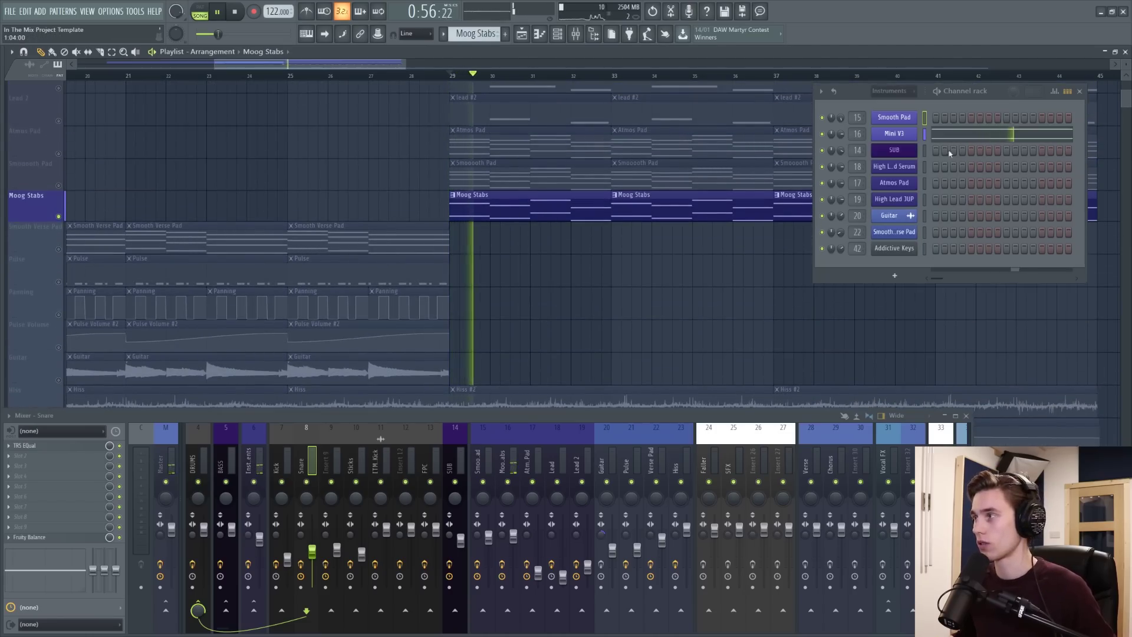
Step: Inspect the Mini V3 synth behind the Moog Stabs, stop playback, and close the synth
click(898, 134)
key(space)
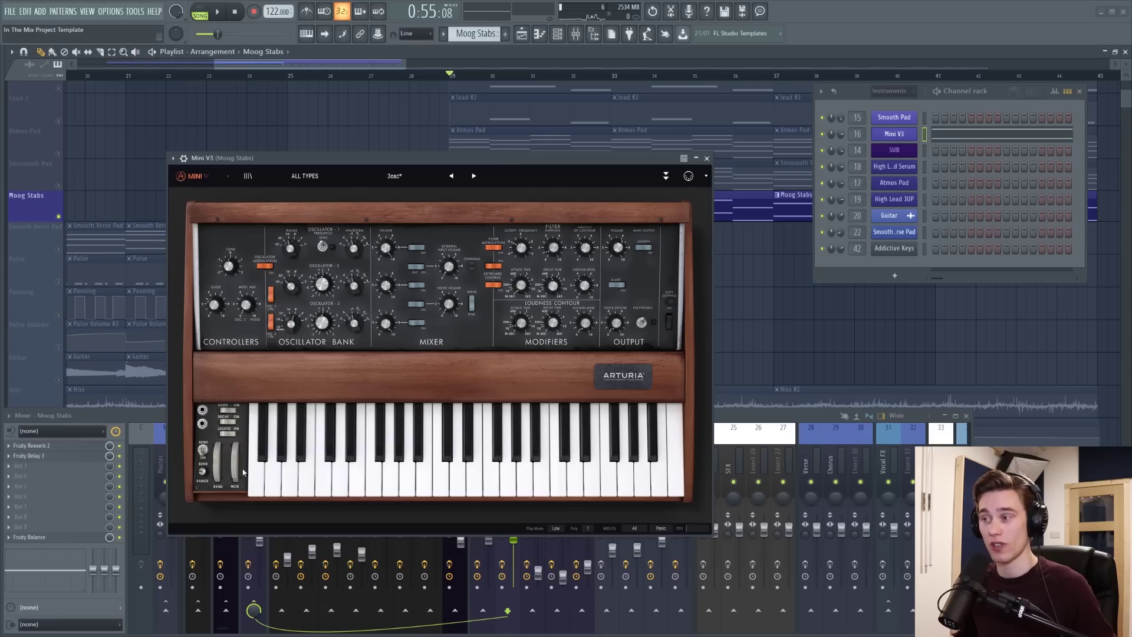
click(707, 158)
Step: Enable the SUB track alongside Moog Stabs and play the two together from bar 29
scroll(62, 340, down, 3)
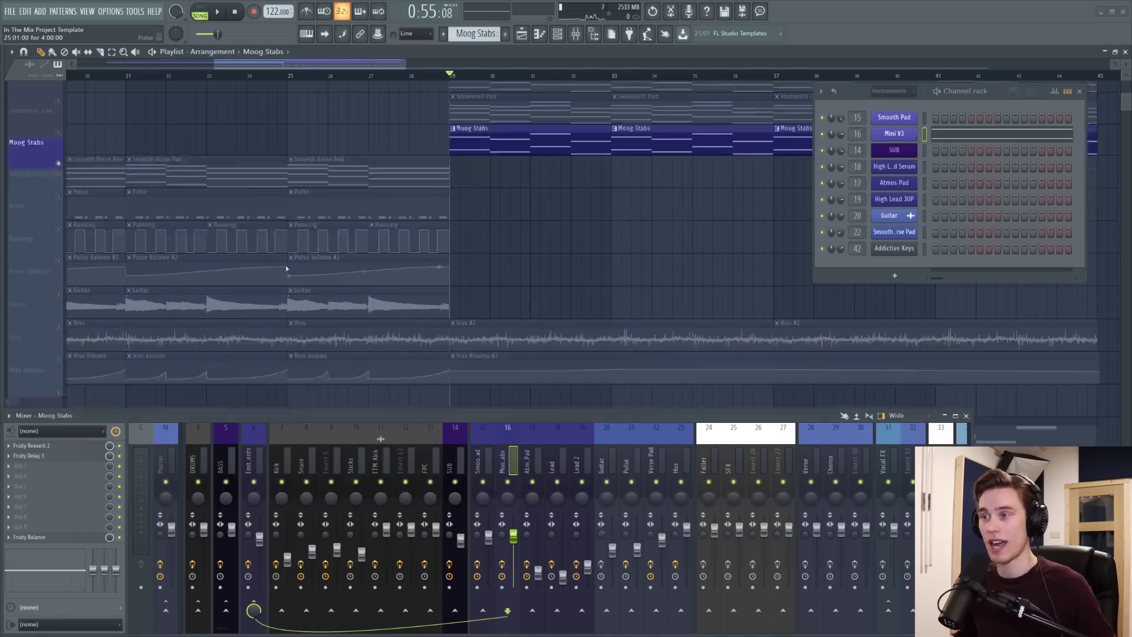
scroll(62, 339, down, 2)
click(62, 341)
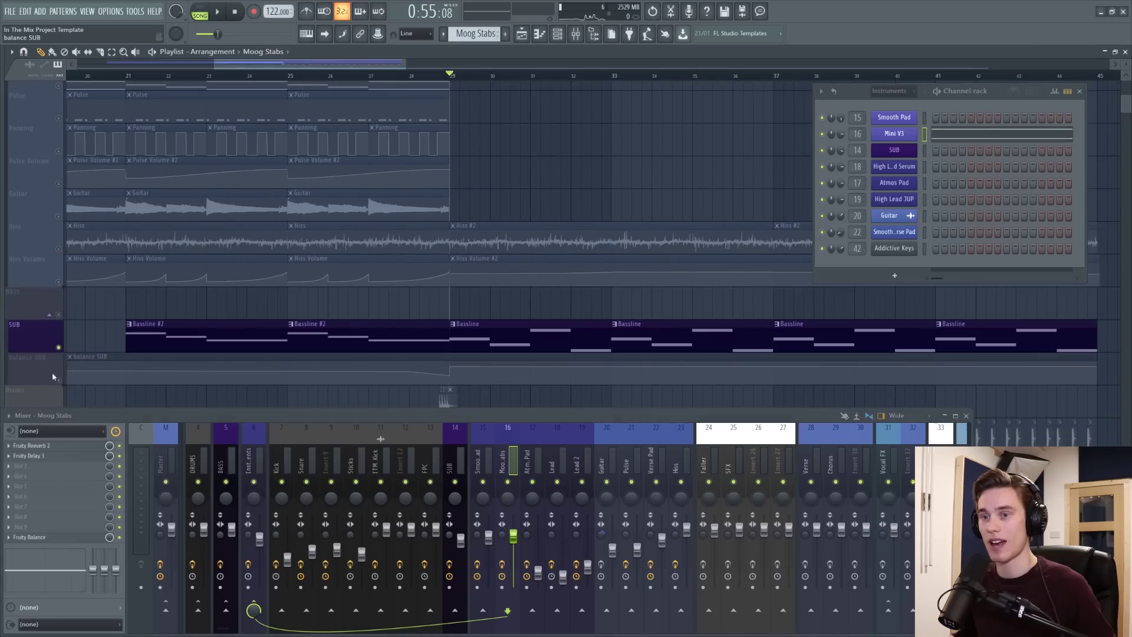
scroll(207, 298, up, 4)
key(space)
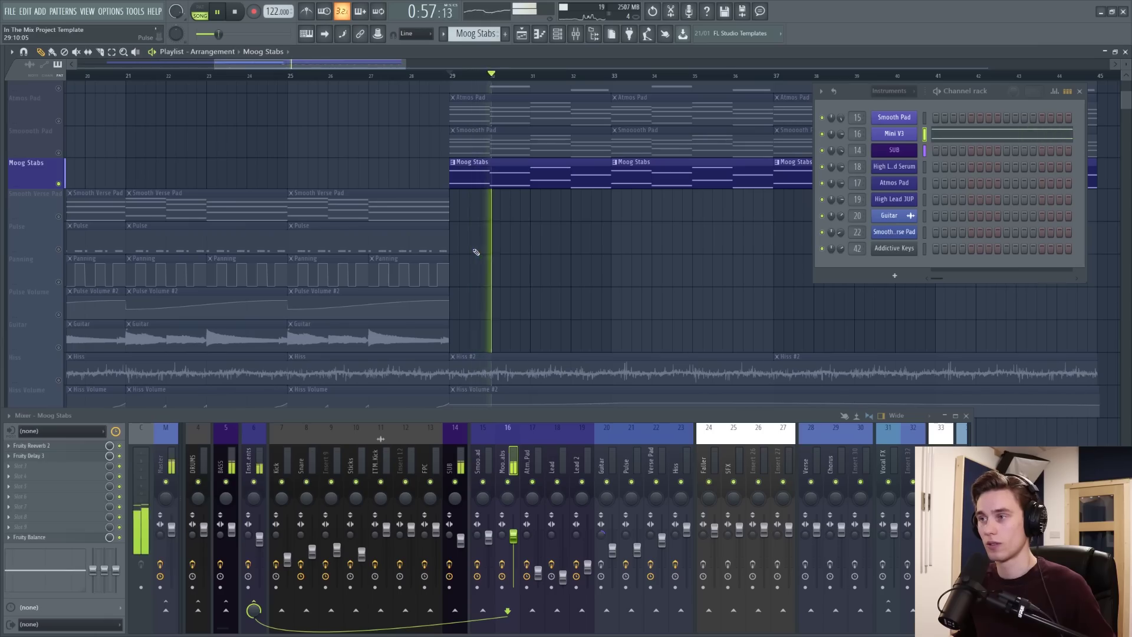
key(space)
Step: Solo the Moog Stabs mixer track, inspect its Fruity Delay 3 settings, and close the delay
right_click(507, 482)
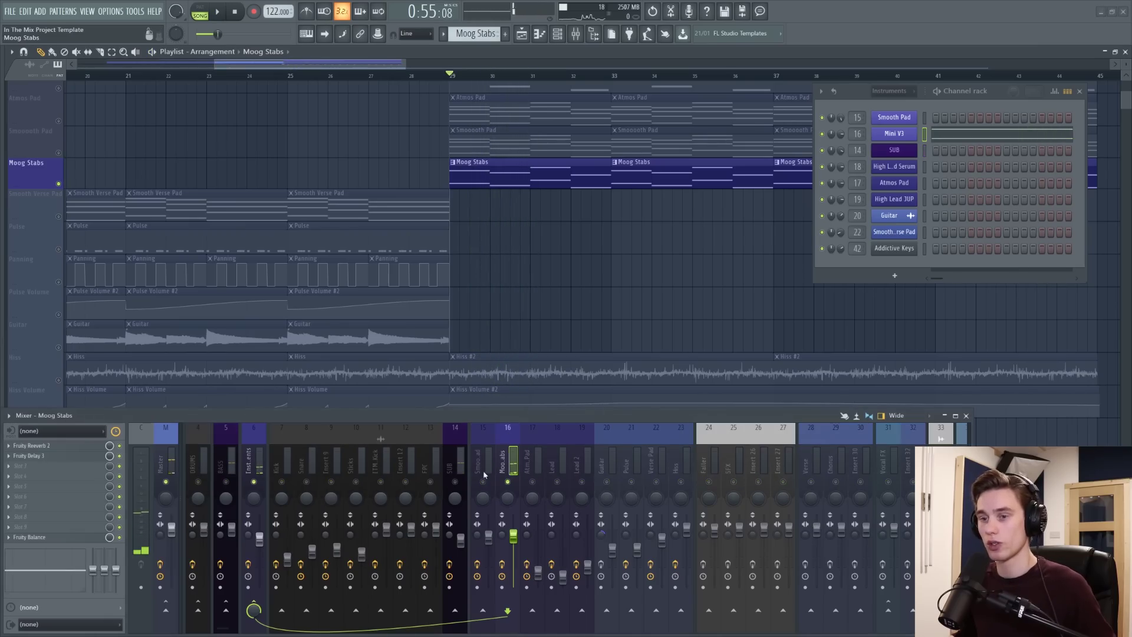
click(89, 456)
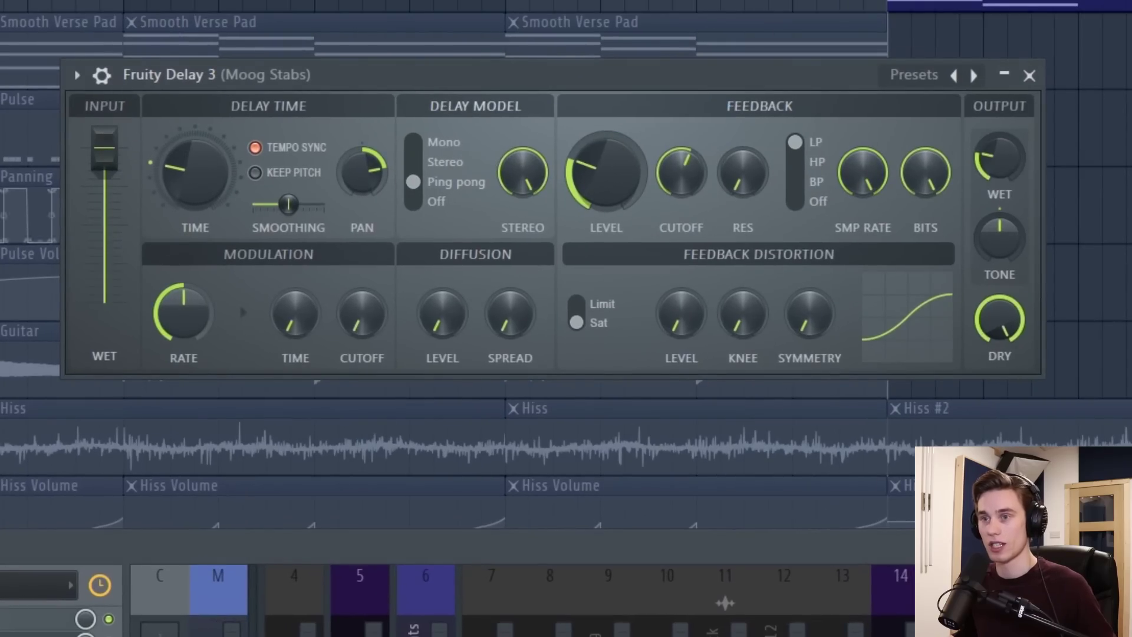
click(1029, 75)
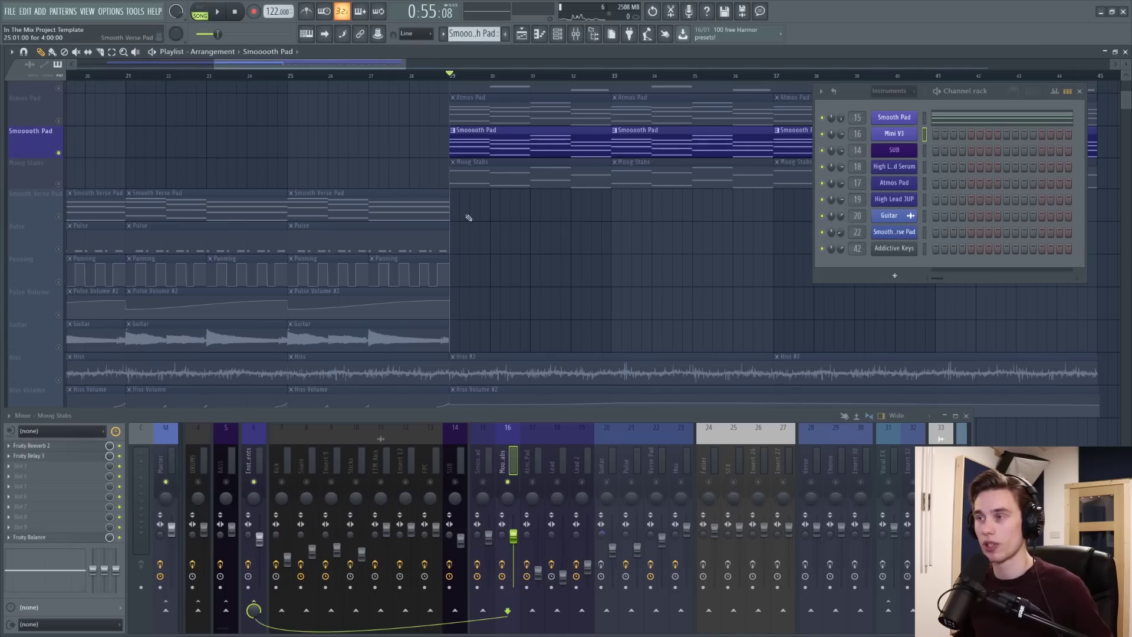
Step: Play the soloed Smooth Pad from bar 29 and bring up its Serum instrument in a clear position
scroll(500, 142, up, 2)
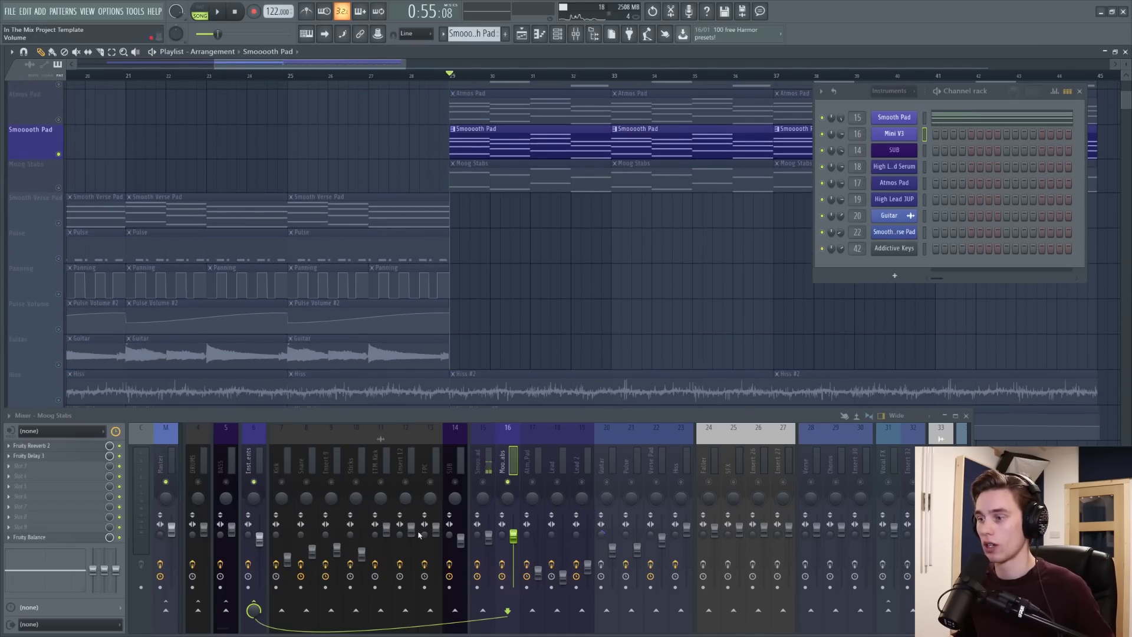
key(space)
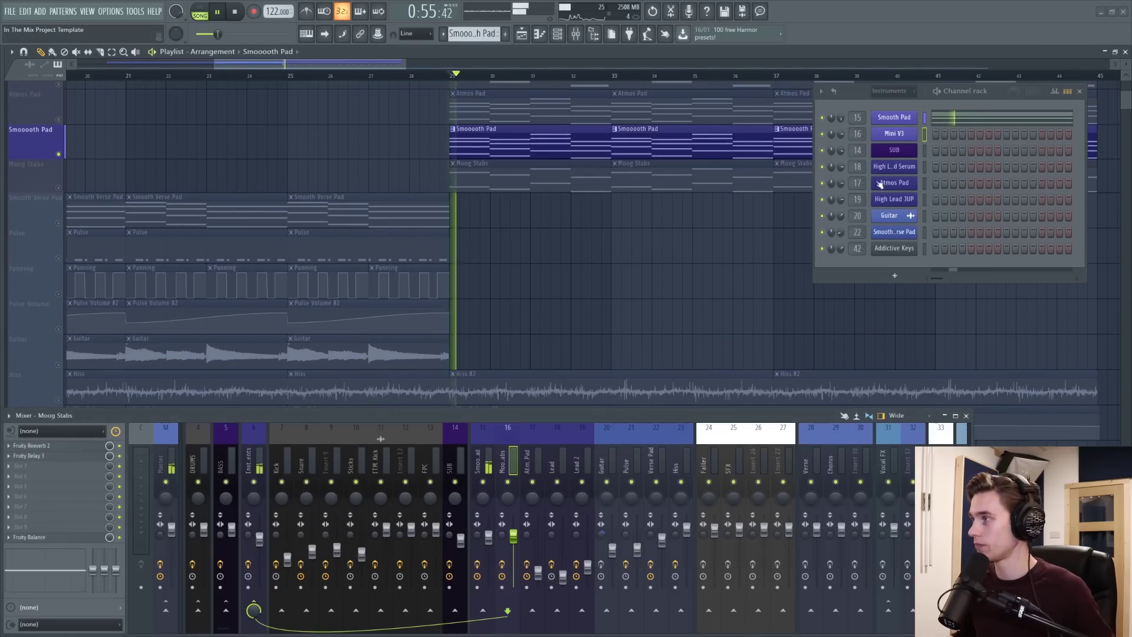
click(894, 117)
drag(413, 169, 229, 139)
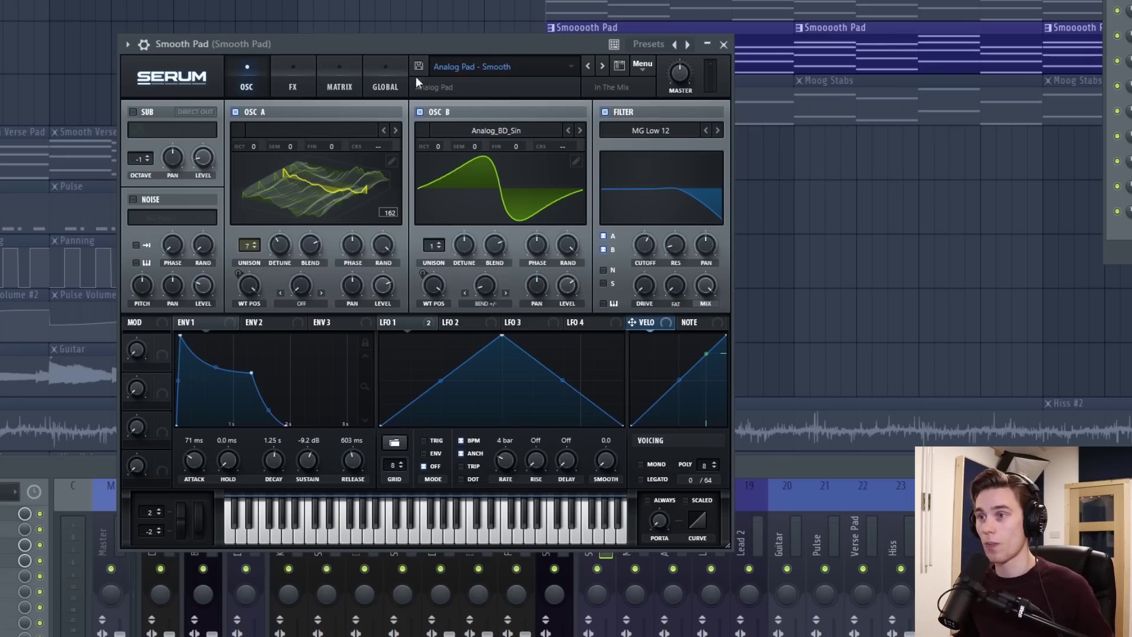
Step: Review Smooth Pad's effects and oscillators in Serum, close the synth, and play the pad again from bar 29
click(293, 75)
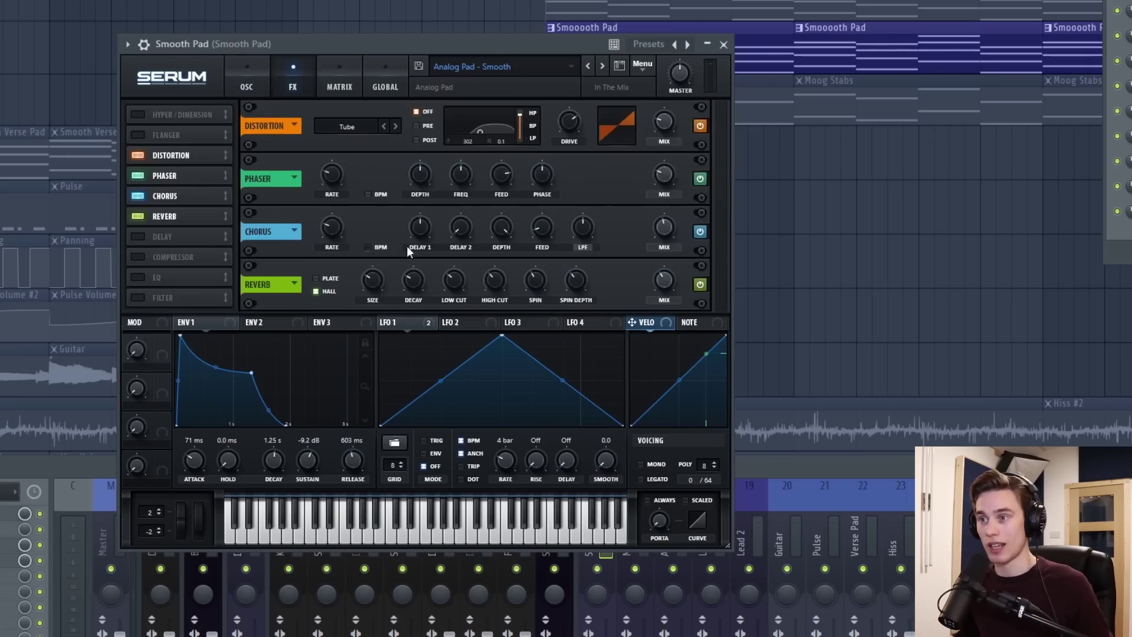
click(250, 83)
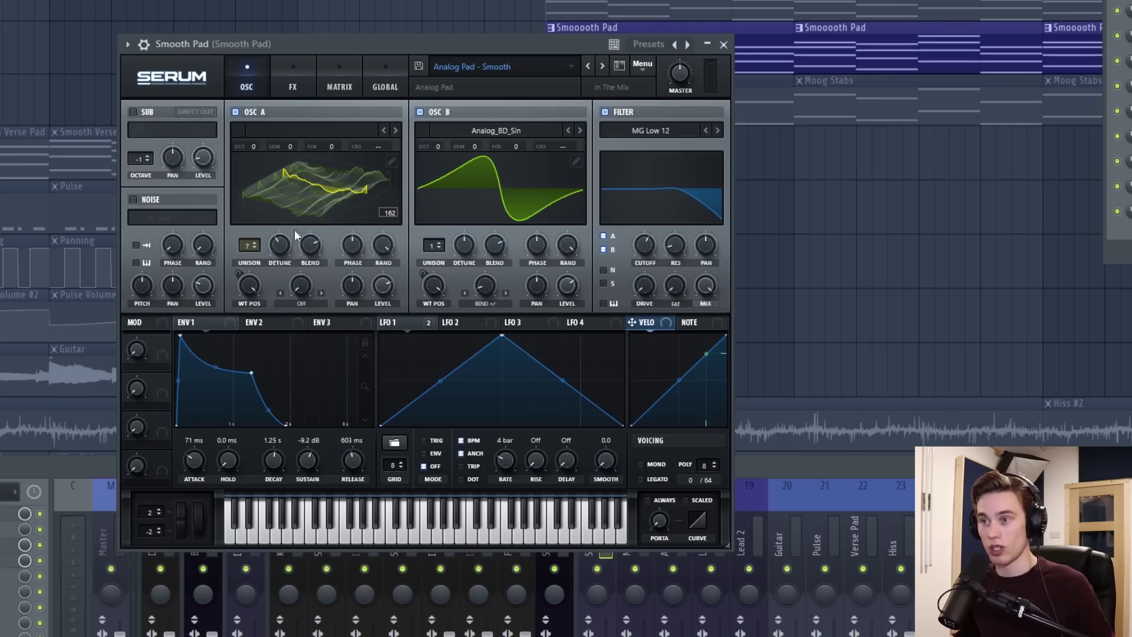
click(293, 88)
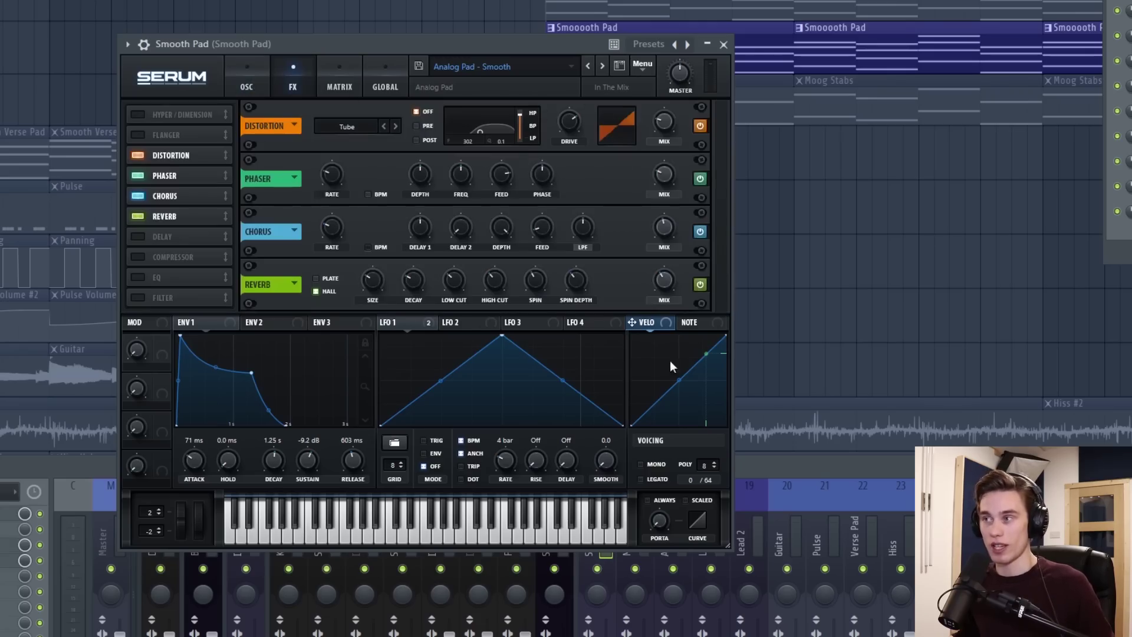
click(724, 45)
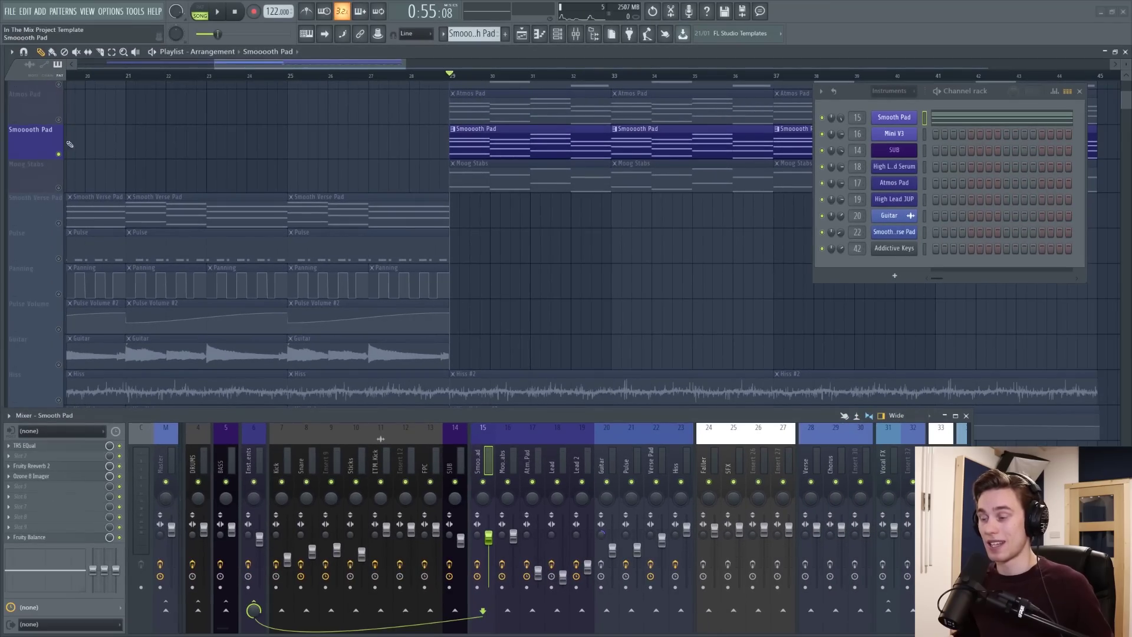
key(space)
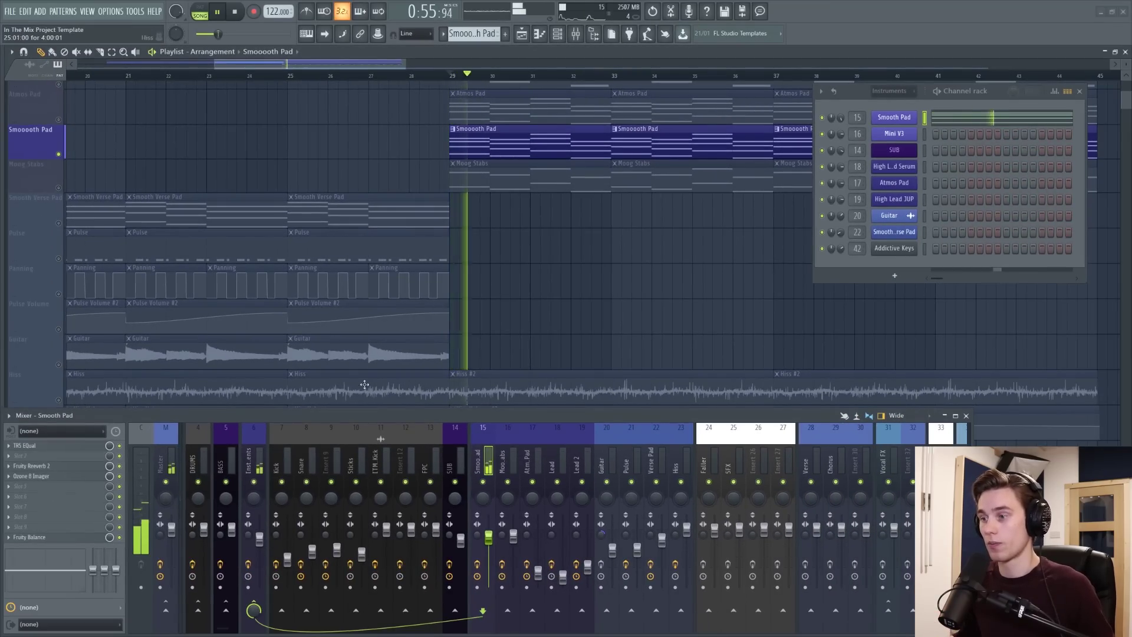
key(space)
Step: Solo the Atmos Pad track, play it from bar 29 while inspecting its JUP-8 V synth, and close the synth
click(60, 121)
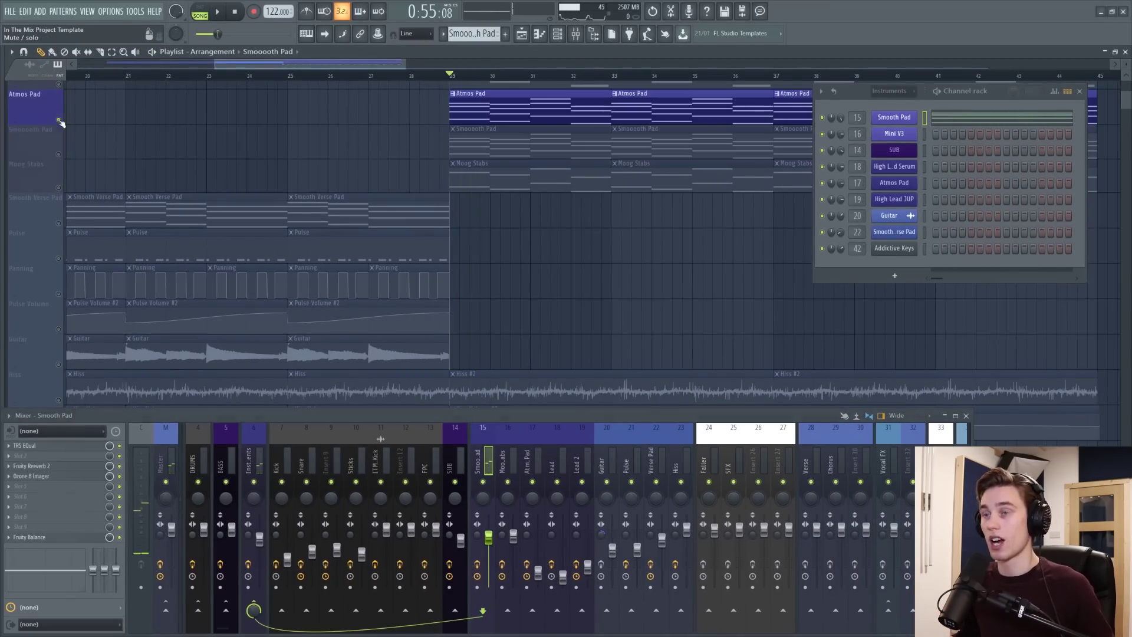
key(space)
click(895, 182)
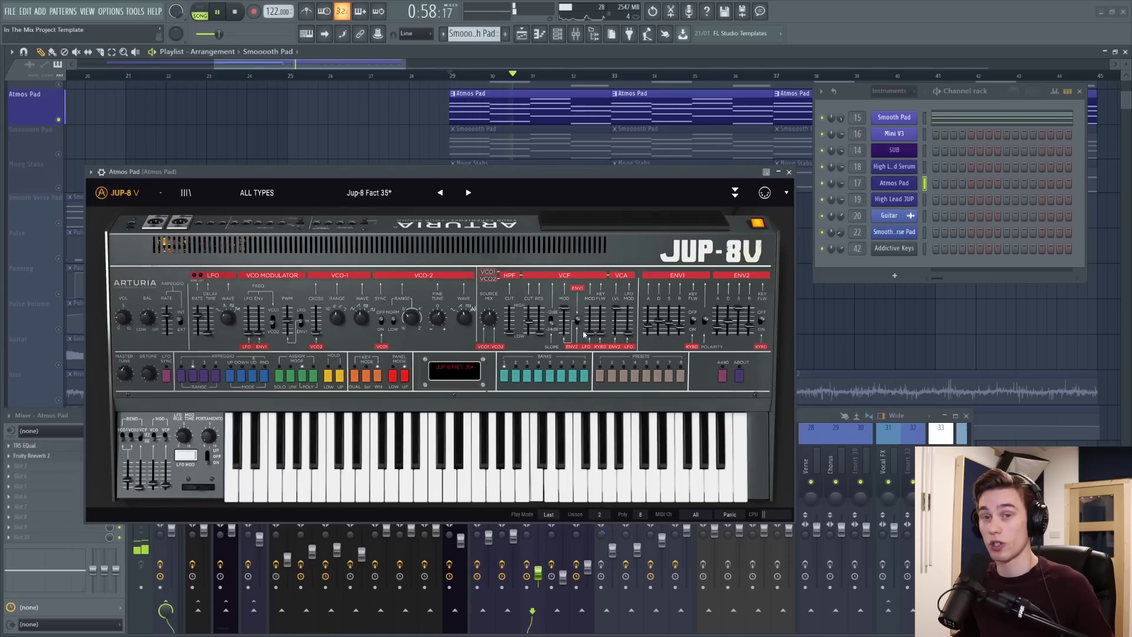
click(789, 171)
key(space)
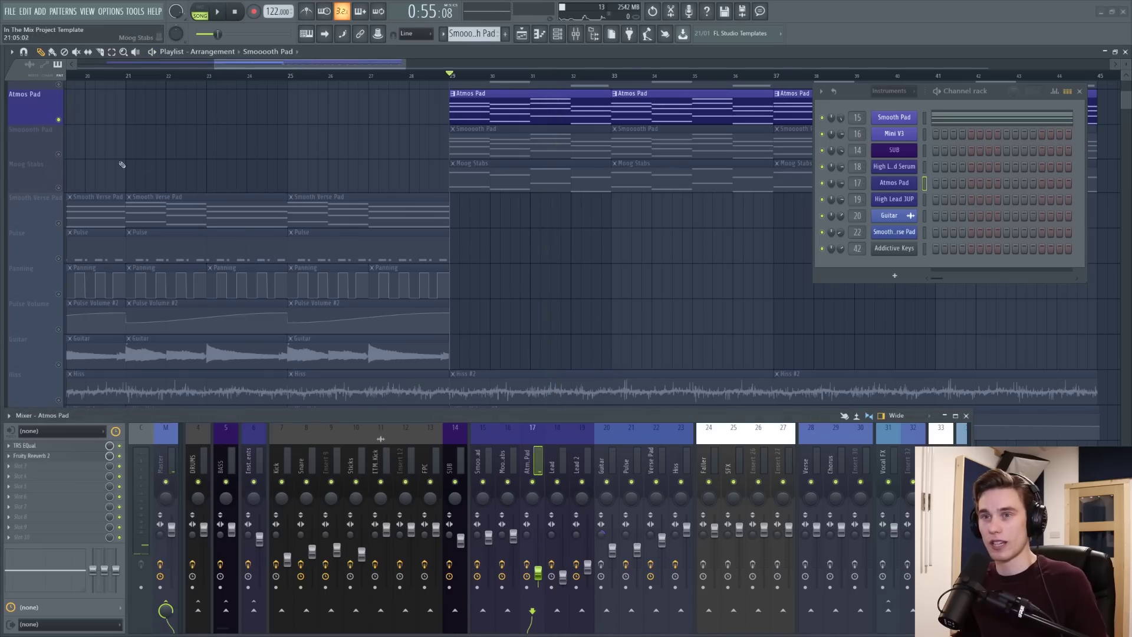
Step: Unsolo the Atmos Pad playlist track so all tracks sound, and play the full drop from bar 29
drag(66, 159, 59, 208)
scroll(201, 176, up, 2)
scroll(201, 175, up, 2)
click(489, 80)
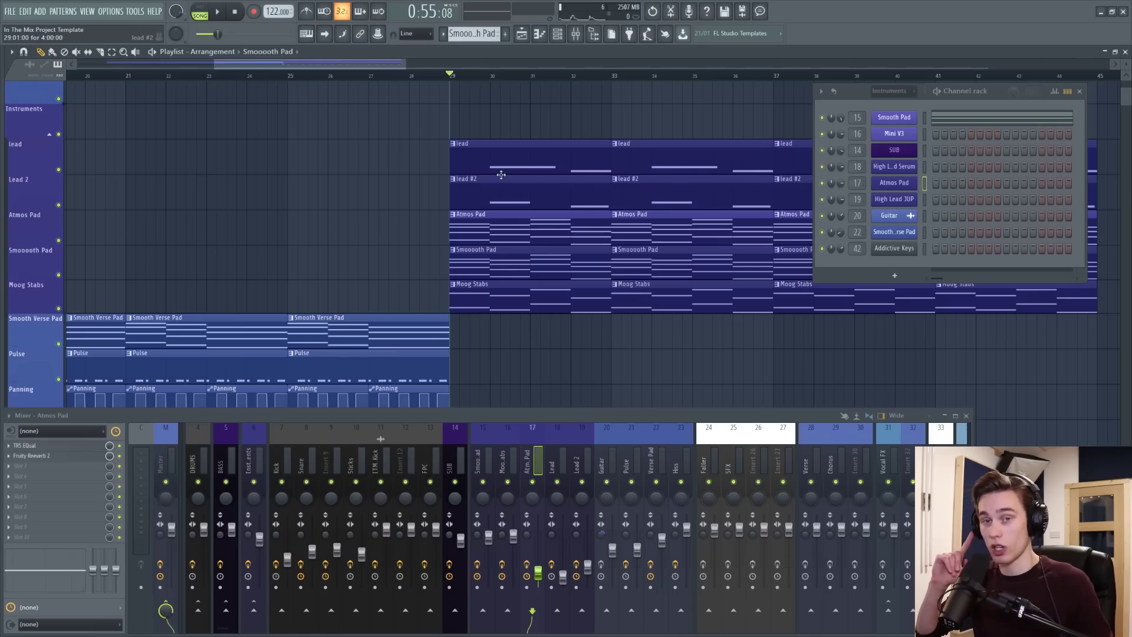
key(space)
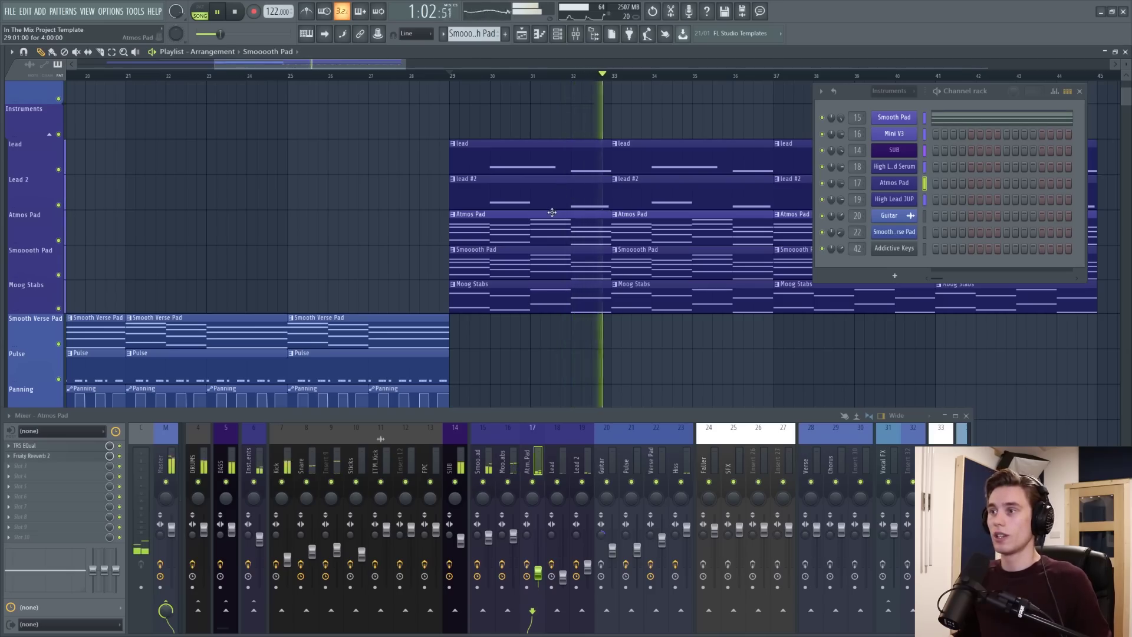
key(space)
scroll(462, 95, down, 3)
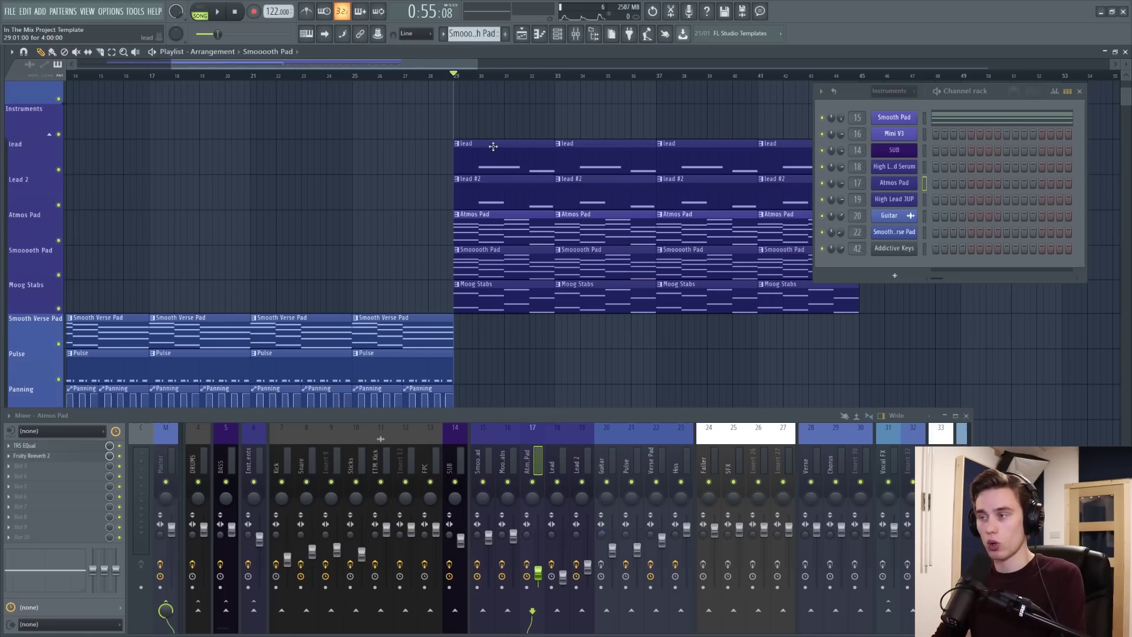
scroll(501, 156, down, 9)
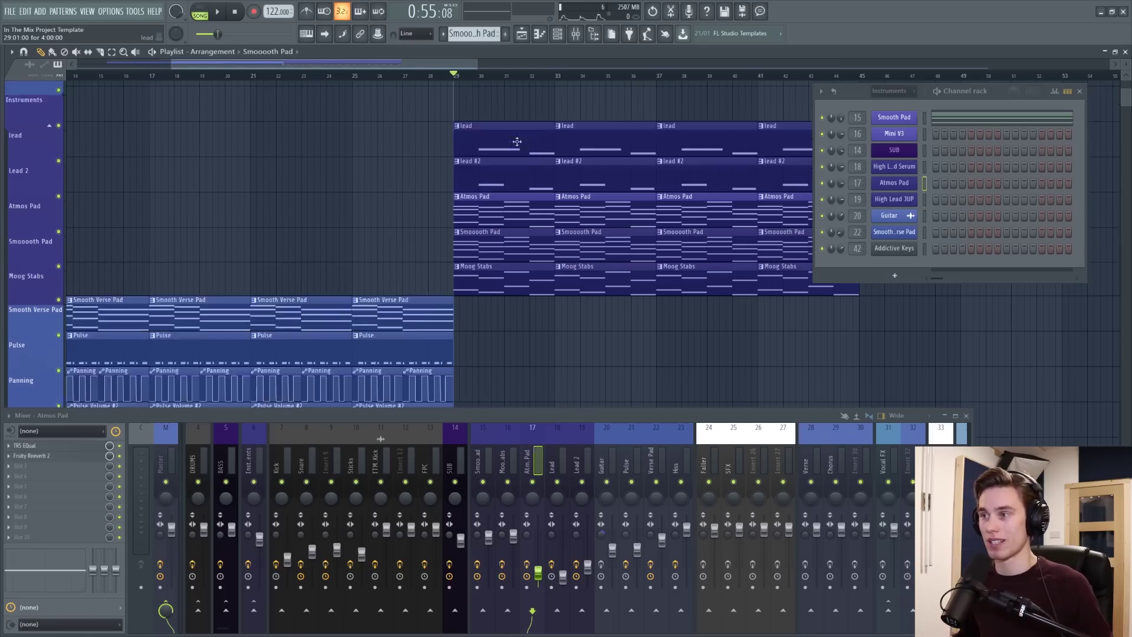
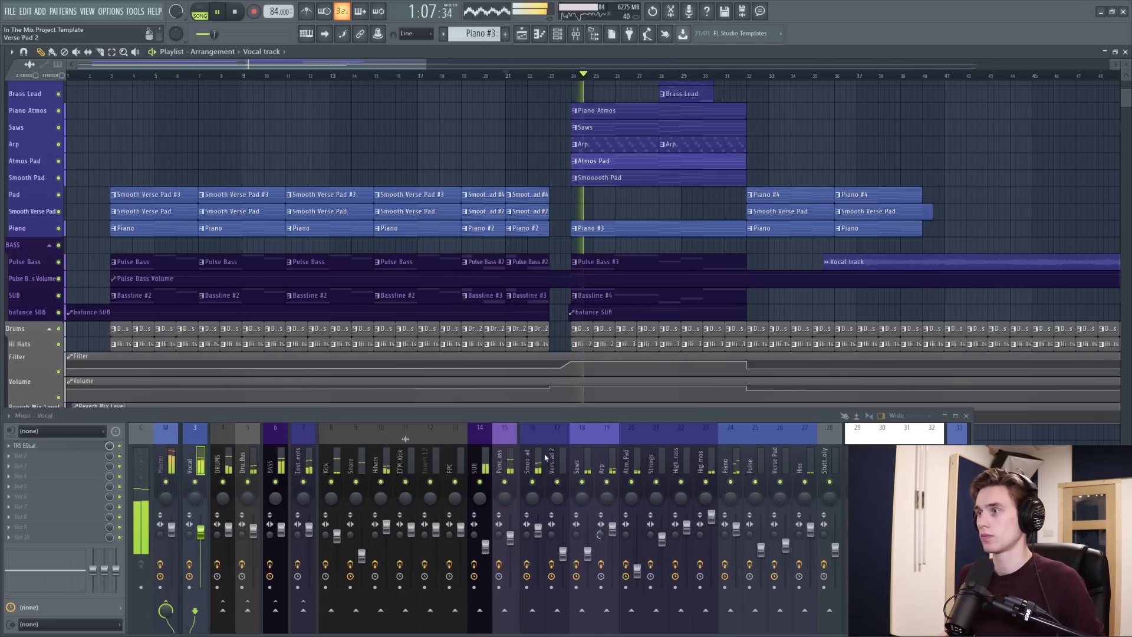
Step: Briefly solo the Arp, SUB and BASS mixer tracks in turn during playback, and stop the song
right_click(607, 482)
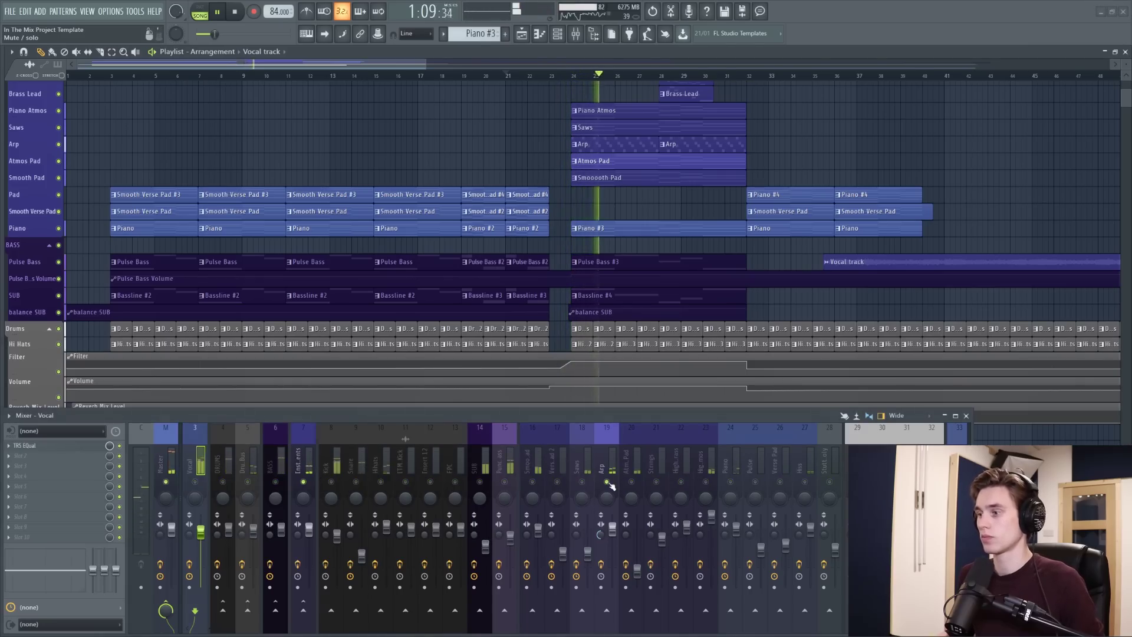
right_click(608, 483)
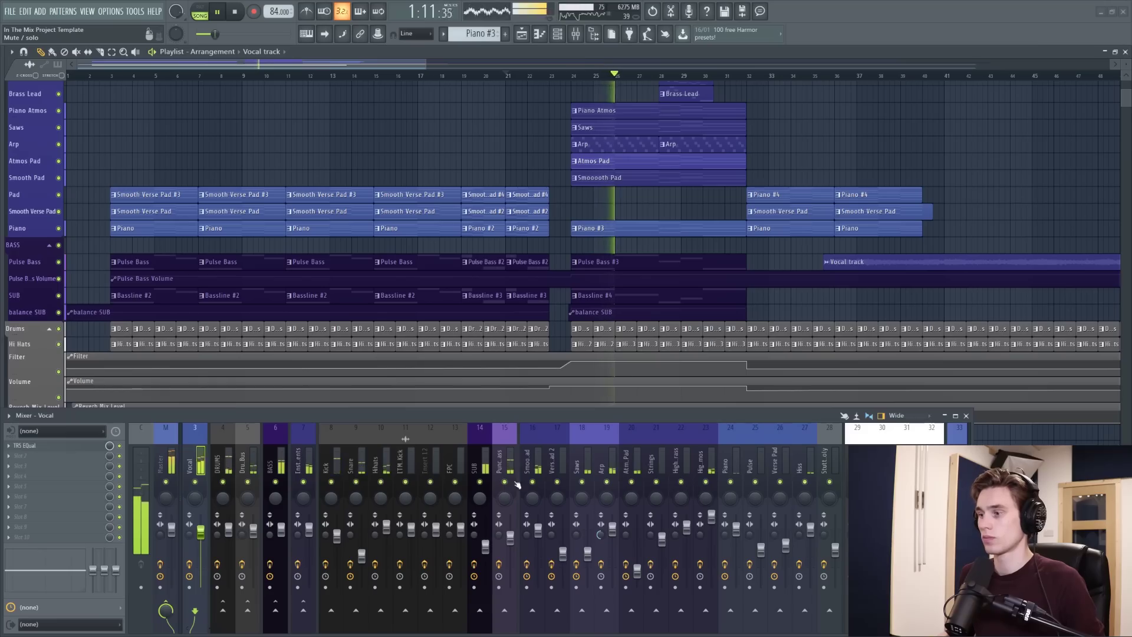
right_click(480, 482)
right_click(480, 483)
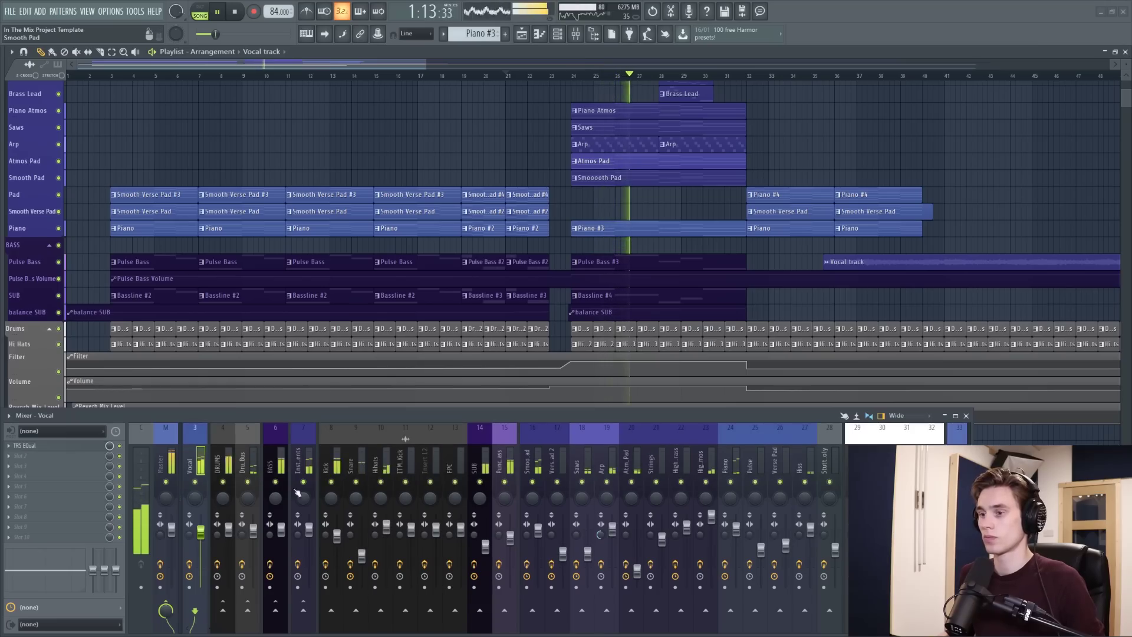
right_click(276, 482)
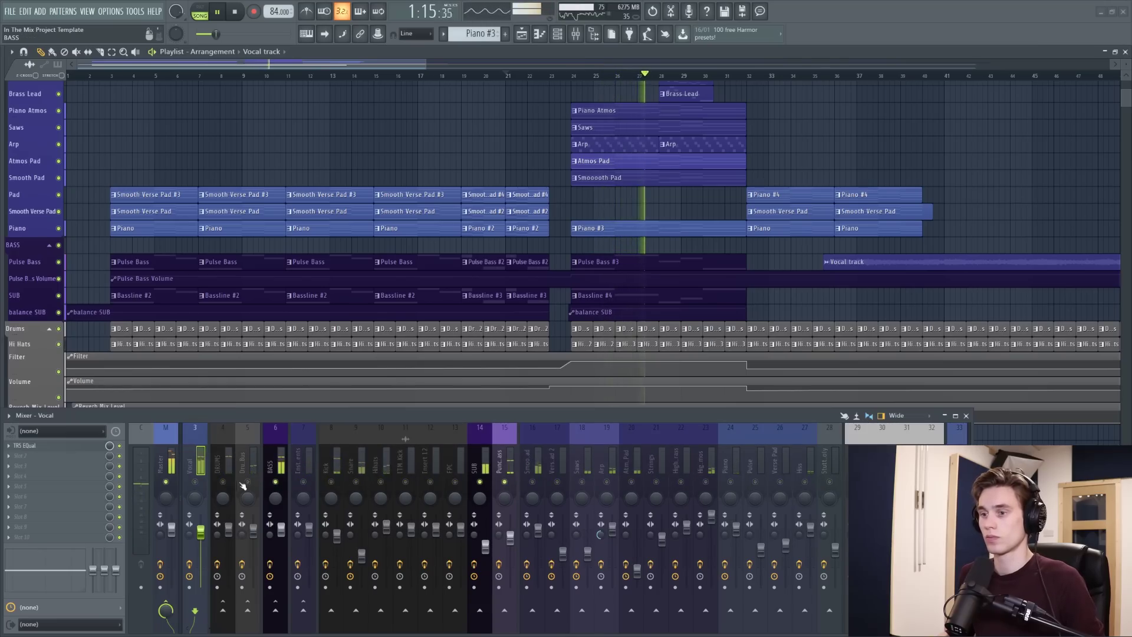
right_click(275, 482)
key(space)
Step: Solo the Drums group in the playlist and play the verse drums from bar 3
scroll(478, 307, down, 3)
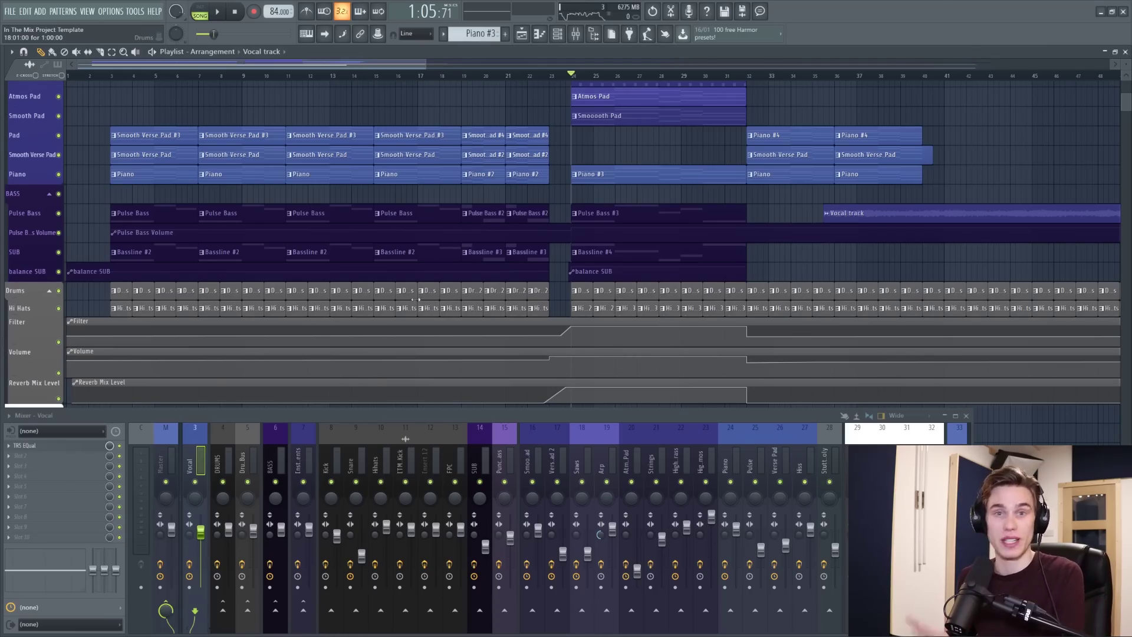
scroll(470, 296, up, 3)
scroll(286, 77, down, 3)
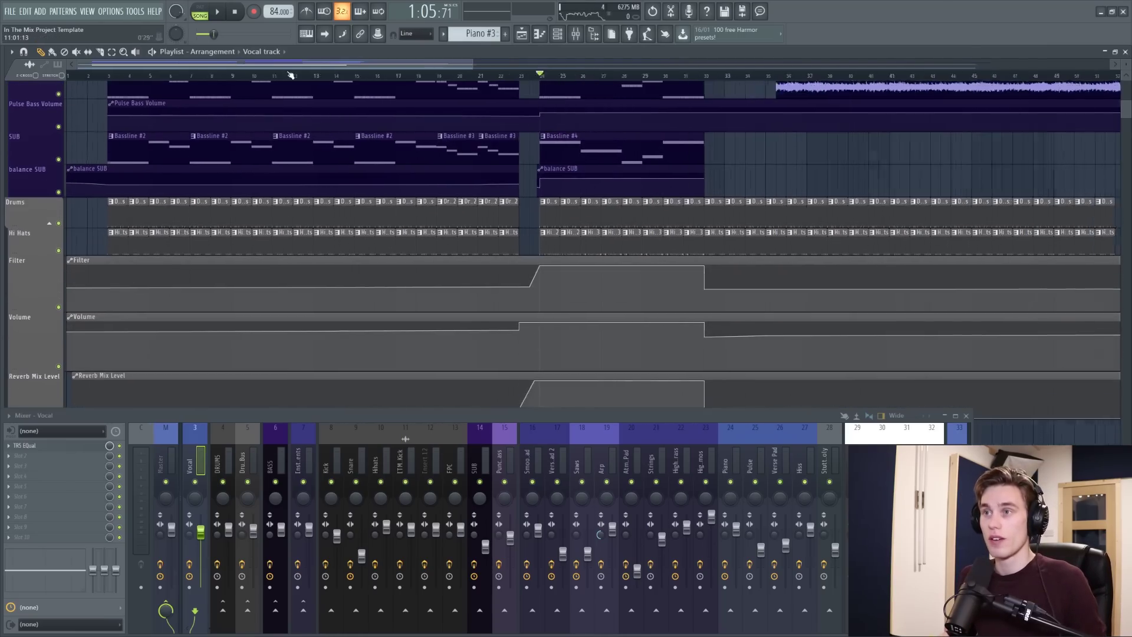
scroll(70, 222, down, 2)
right_click(59, 207)
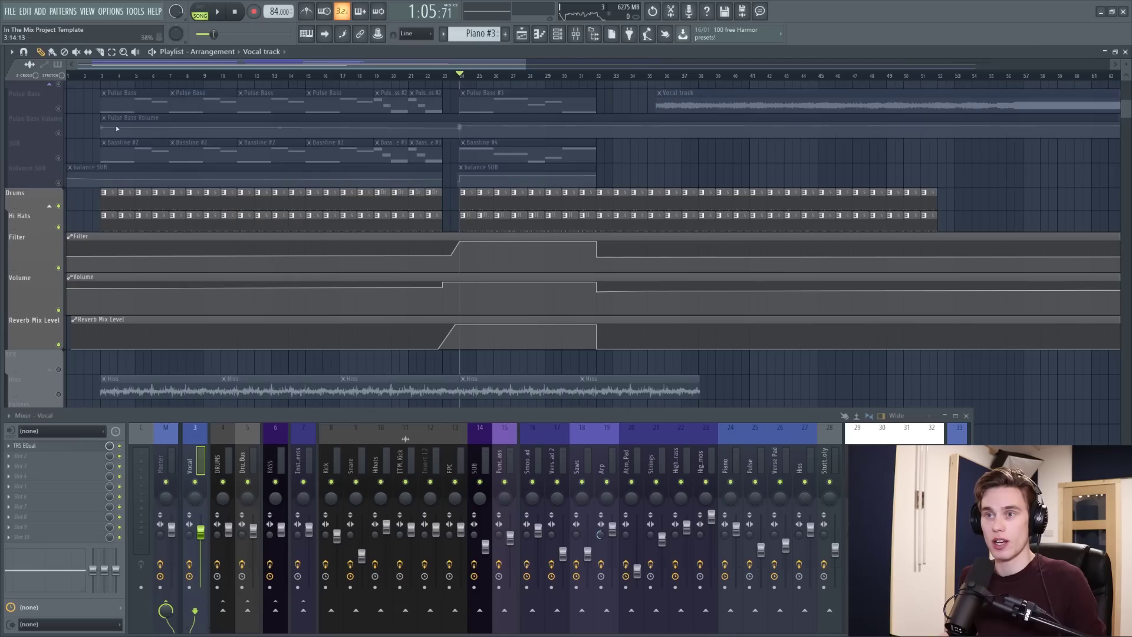
scroll(110, 203, up, 2)
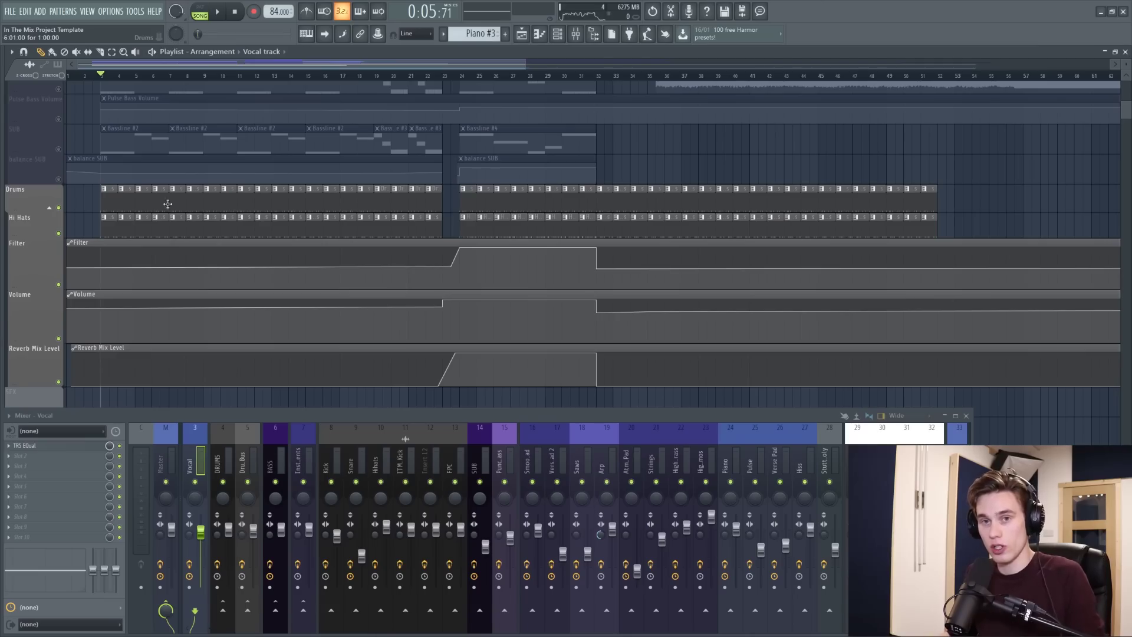
key(space)
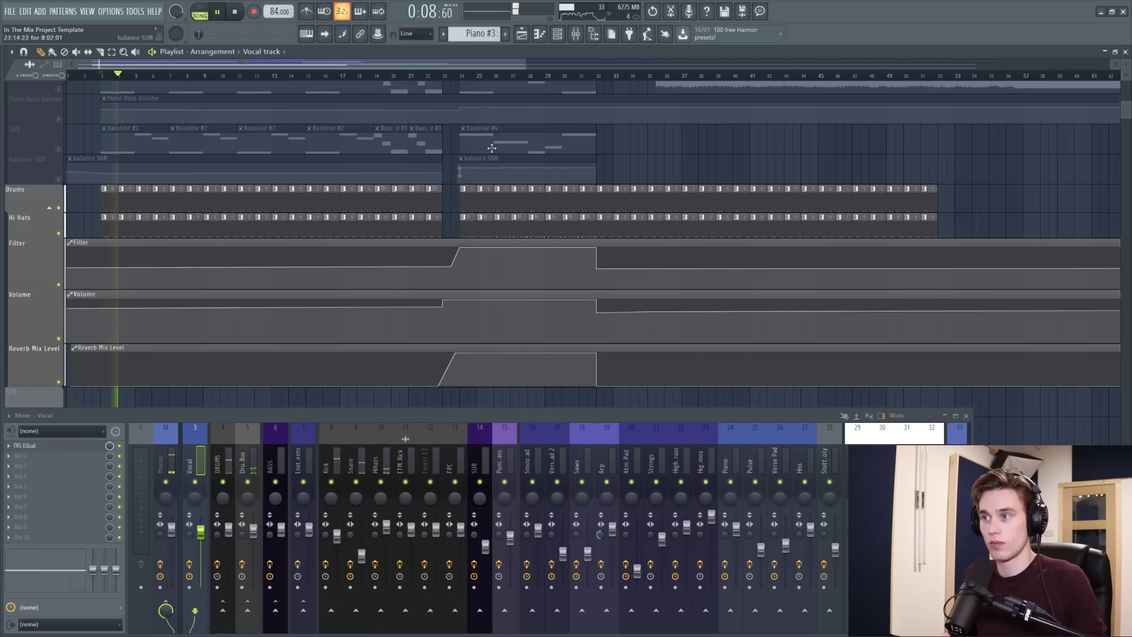
Step: Compare the soloed drums by playing the drop from bars 24 and 26, the verse from bar 7, and bar 26 again
click(463, 77)
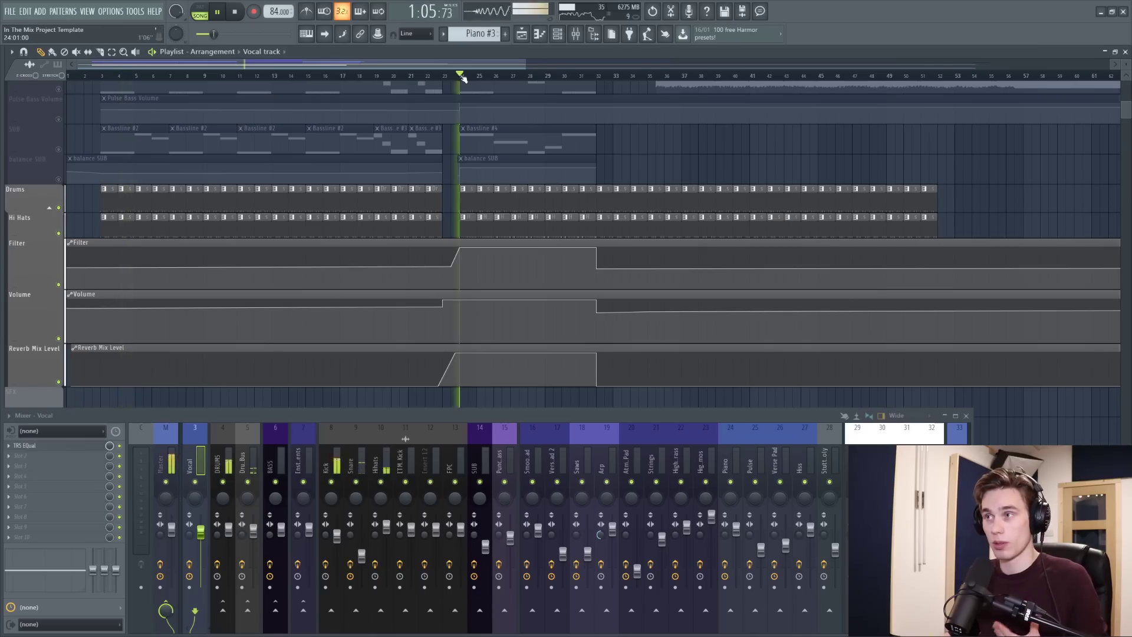
scroll(492, 78, up, 2)
click(498, 78)
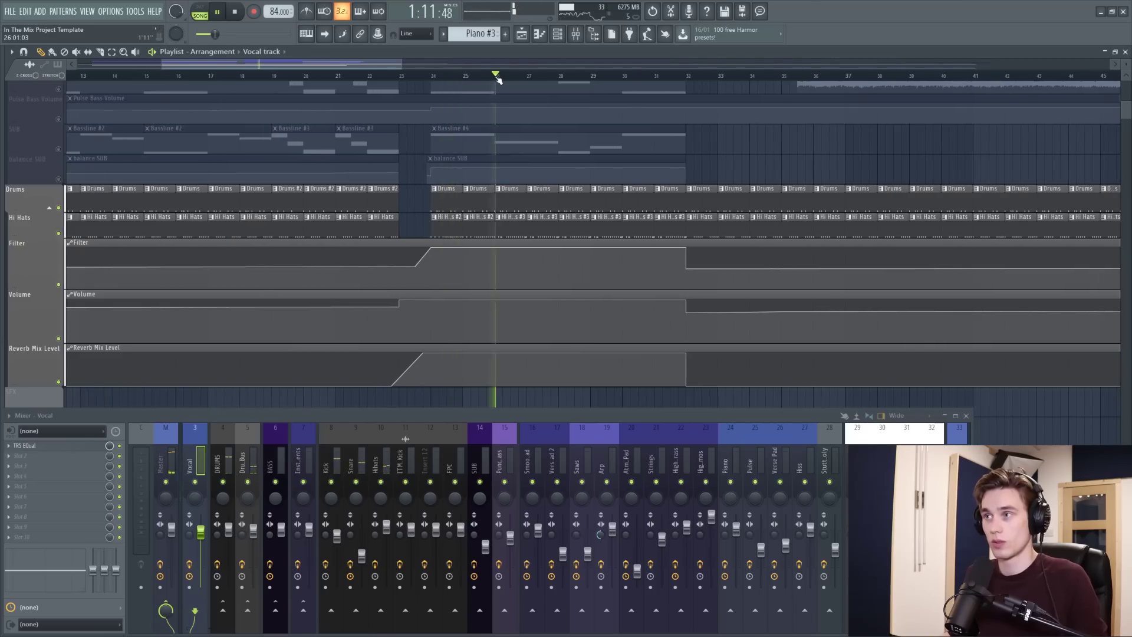
scroll(498, 79, down, 3)
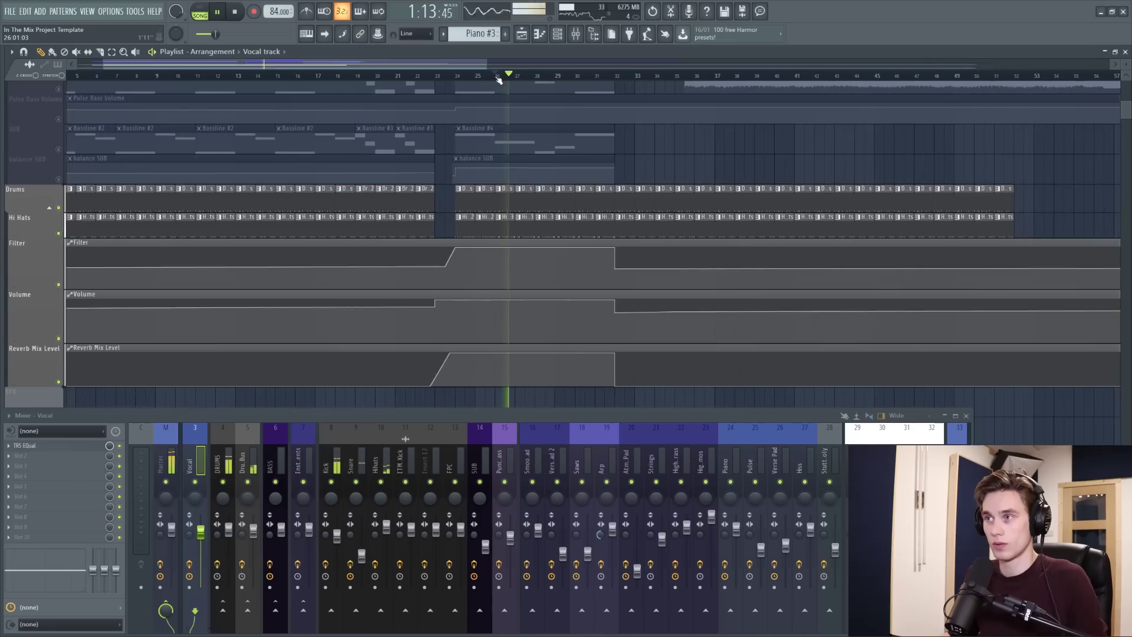
key(space)
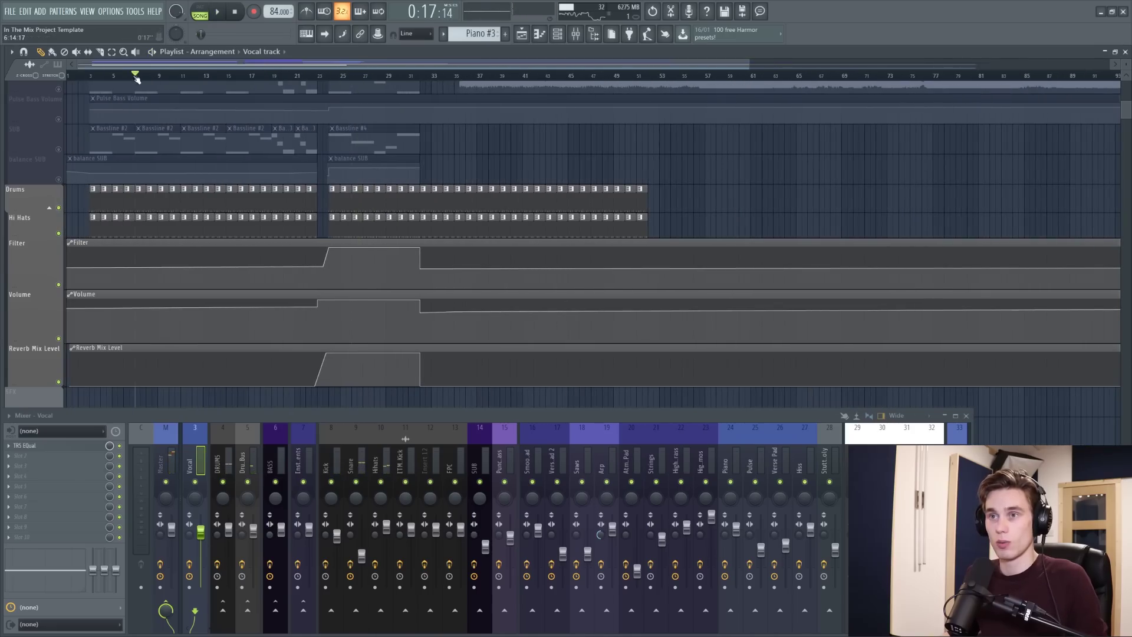
key(space)
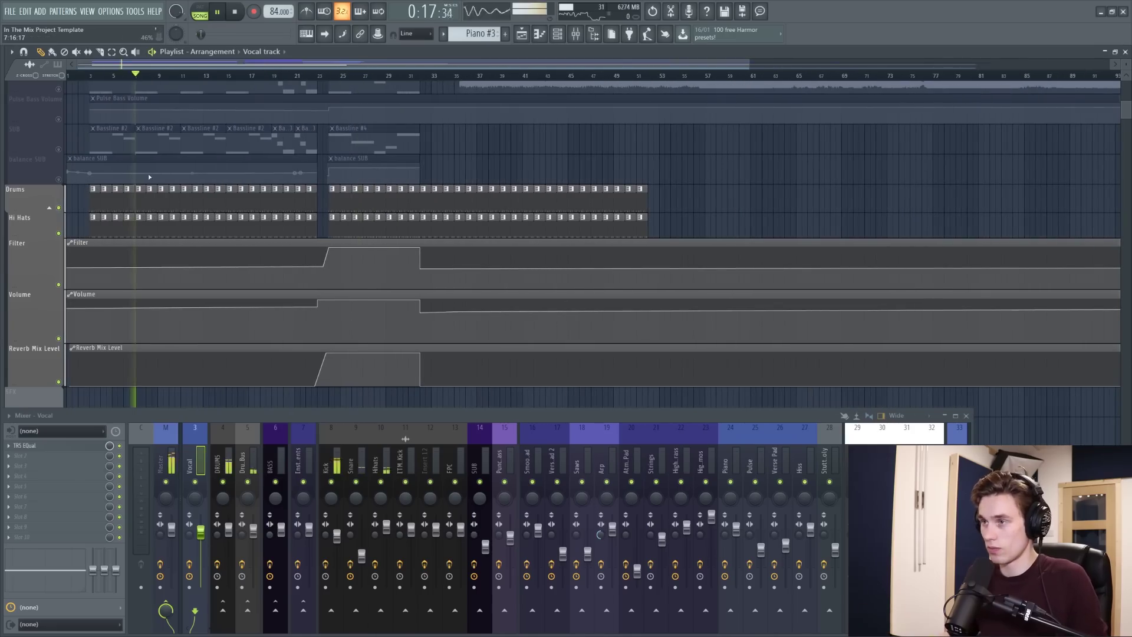
click(354, 77)
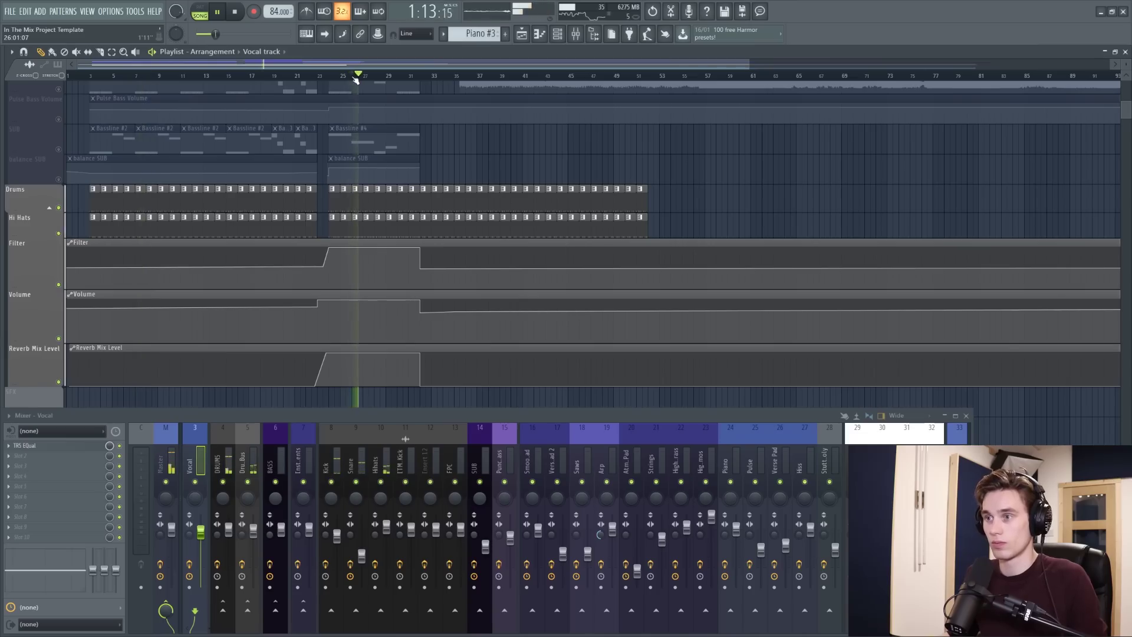
key(space)
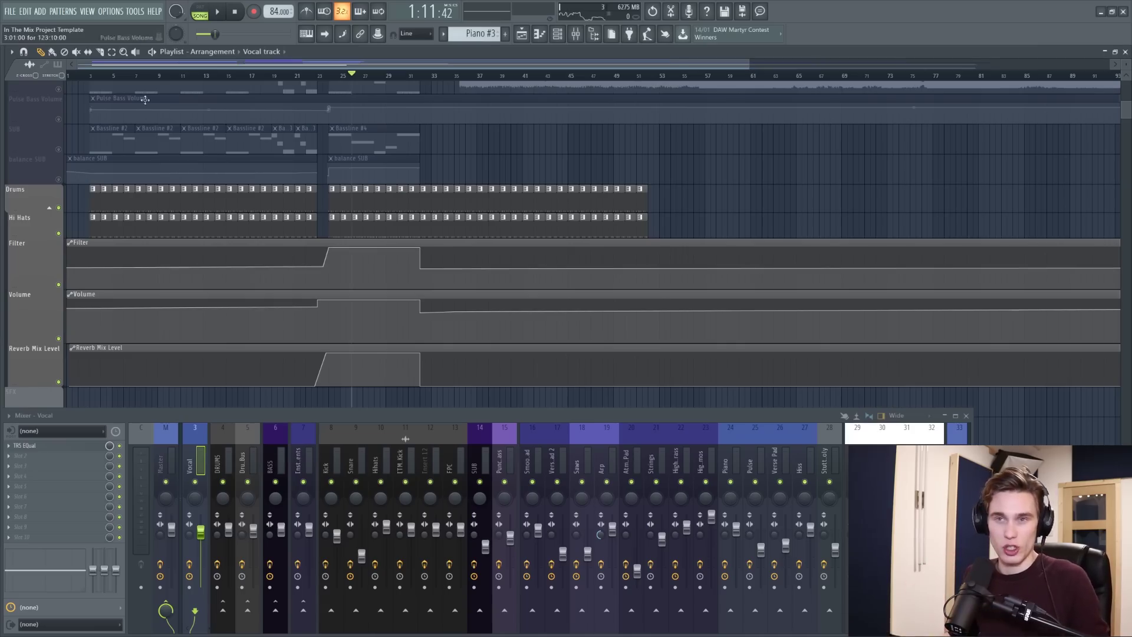
Step: Return the playhead to bar 3, mute the drum bus mixer track, and look through the Kick, Snare and Hihats mixer tracks
scroll(102, 80, up, 3)
click(116, 76)
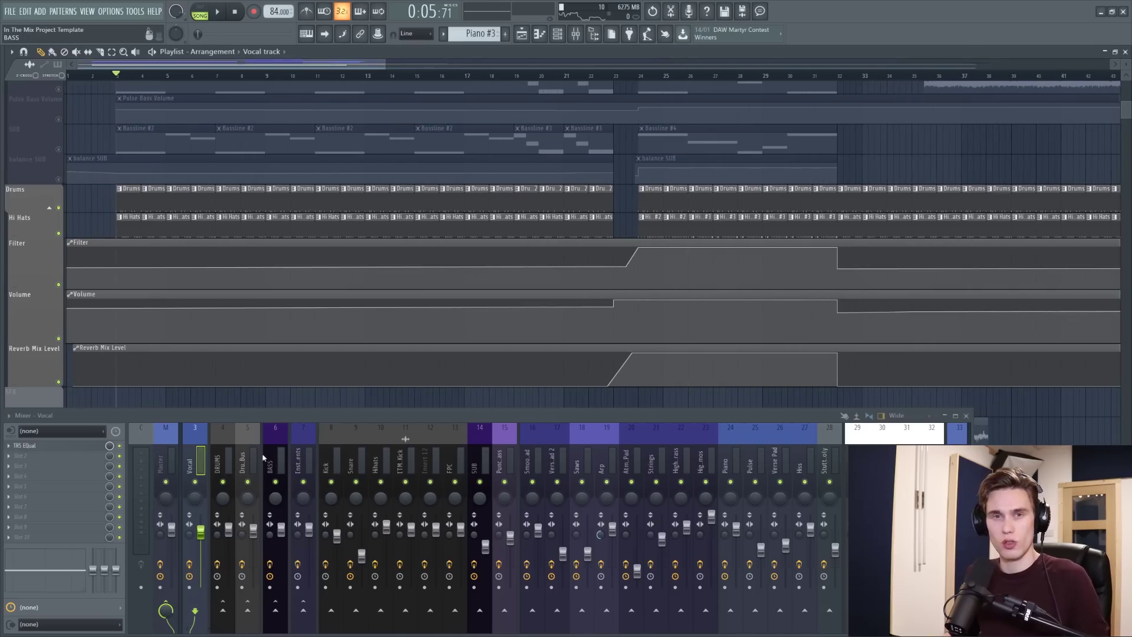
click(248, 483)
click(341, 451)
click(363, 453)
click(384, 454)
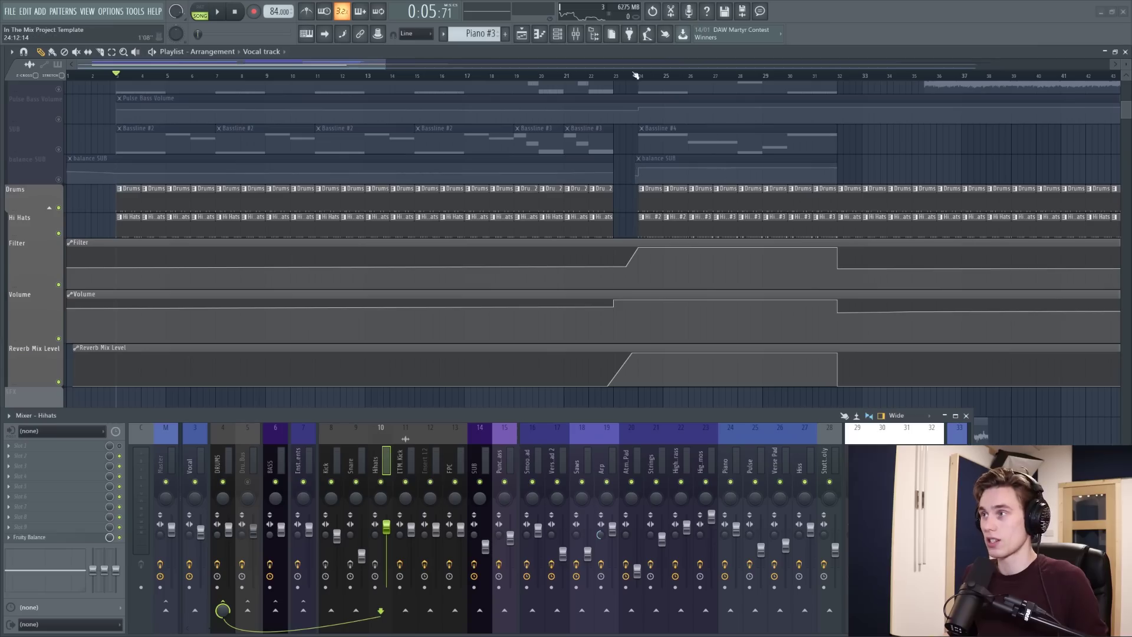
Step: Play the drop drums with the bus muted, select bar 26 as a one-bar loop, and restart playback there
key(space)
scroll(722, 77, up, 3)
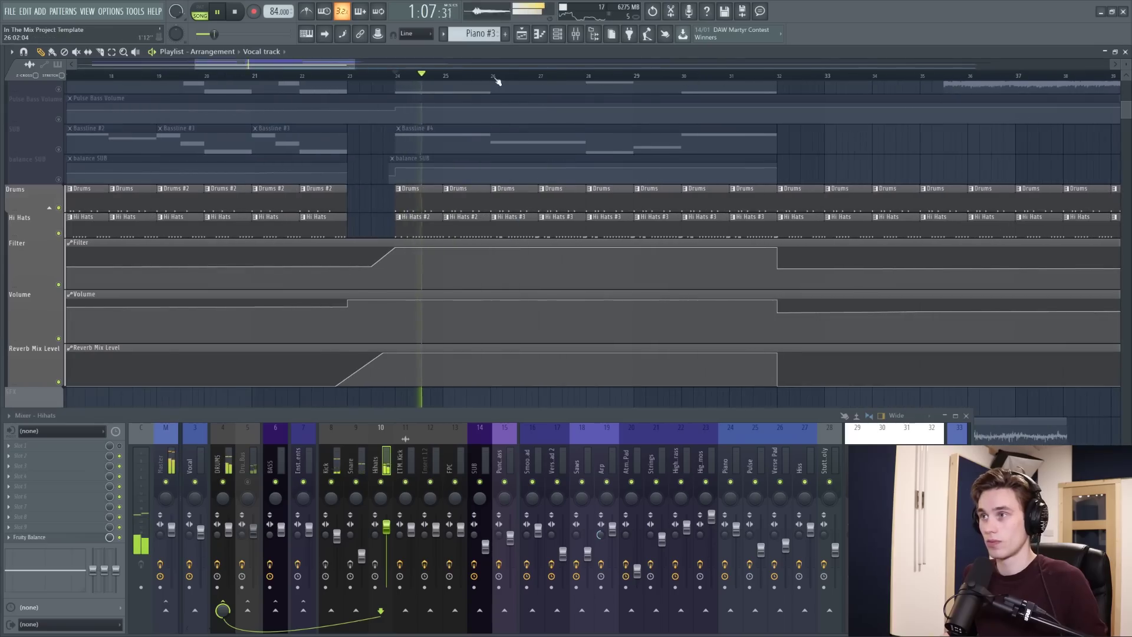
drag(491, 77, 541, 79)
key(space)
key(space)
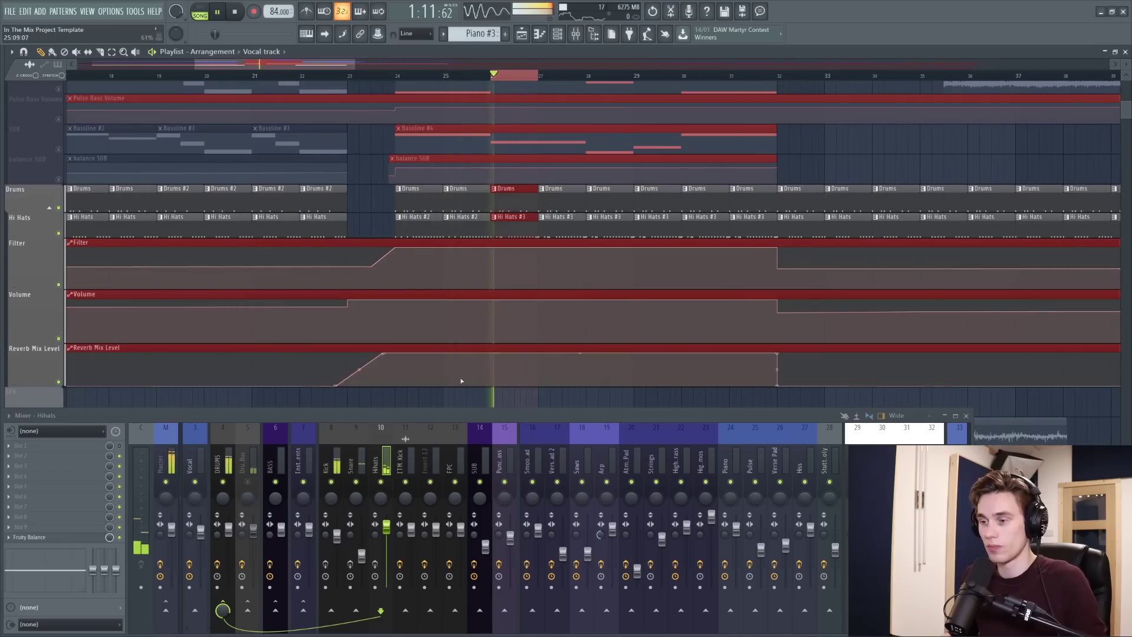
Step: Inspect the Kick and Dynas Snare sampler channels of the Drums pattern, and close the sampler and channel rack
click(329, 462)
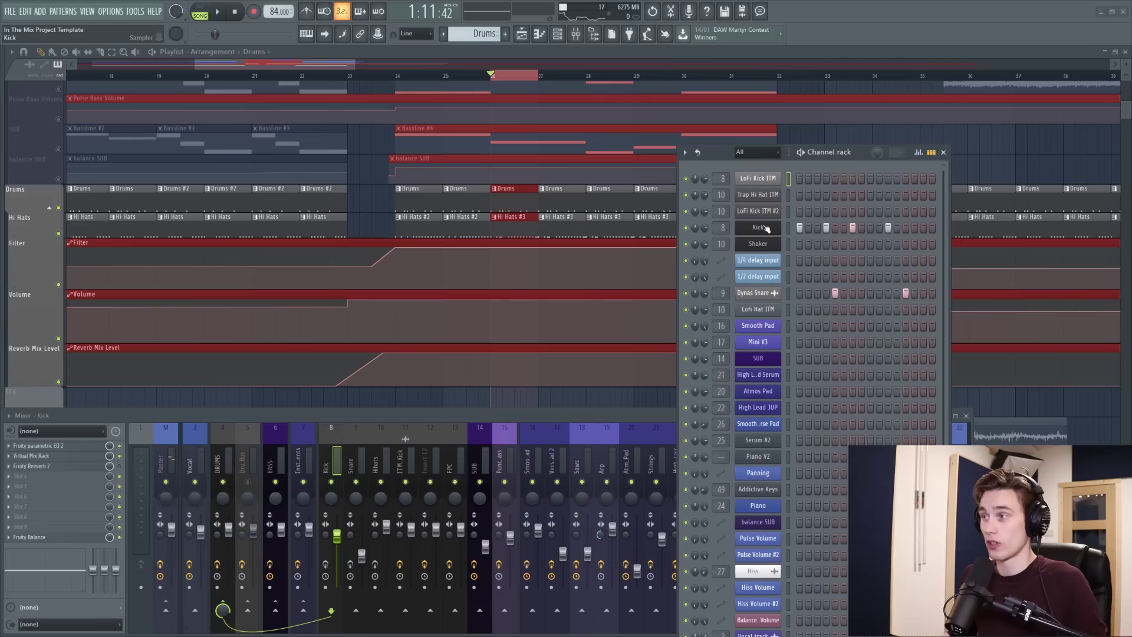
click(760, 227)
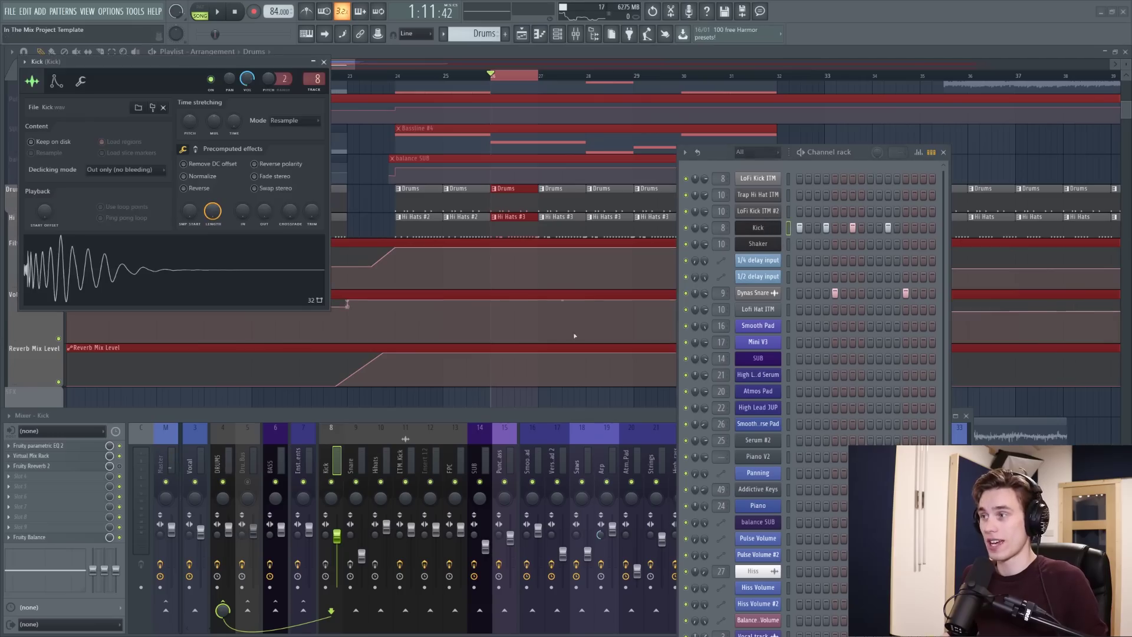
click(765, 296)
drag(229, 77, 305, 99)
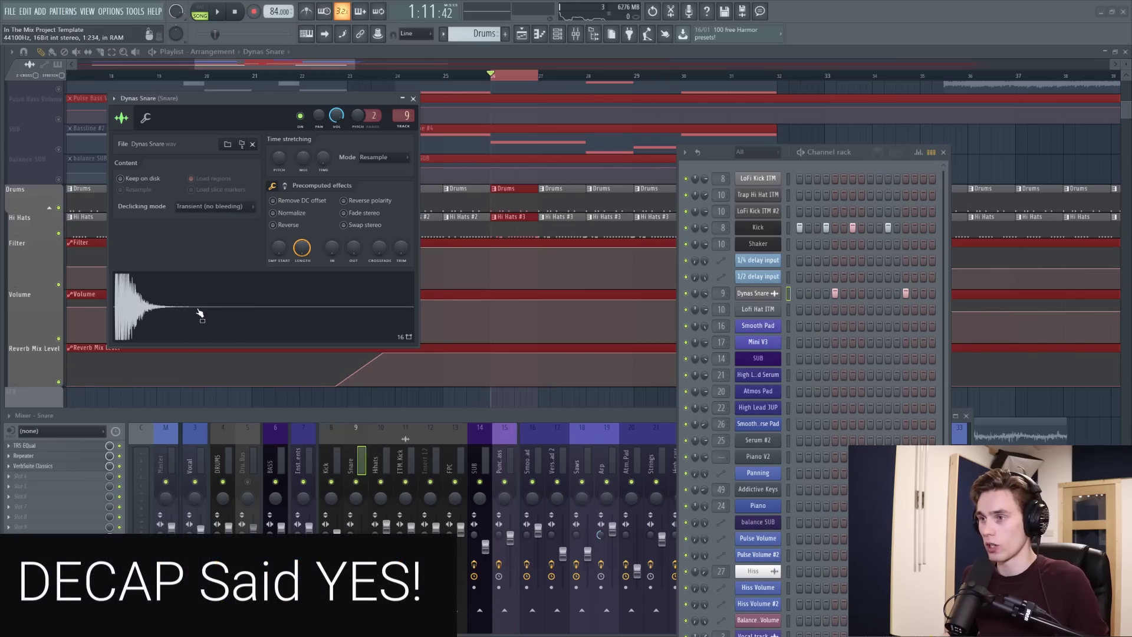
key(Escape)
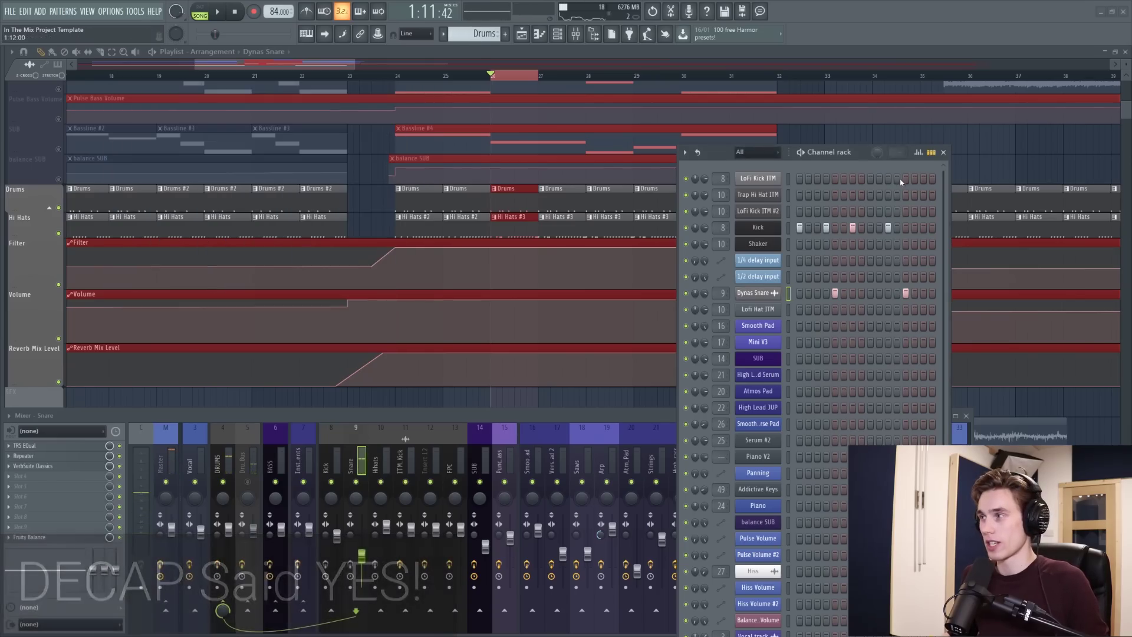
click(943, 152)
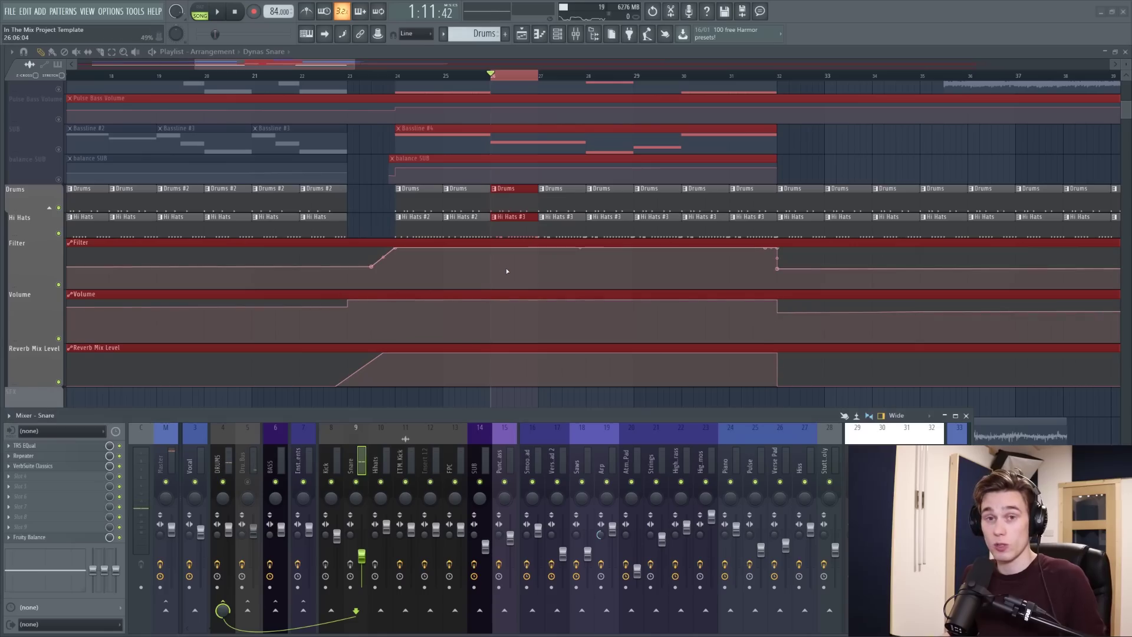
Step: Audition the bar 26 drum loop twice, bringing up the Kick mixer track between plays
key(space)
key(space)
click(338, 481)
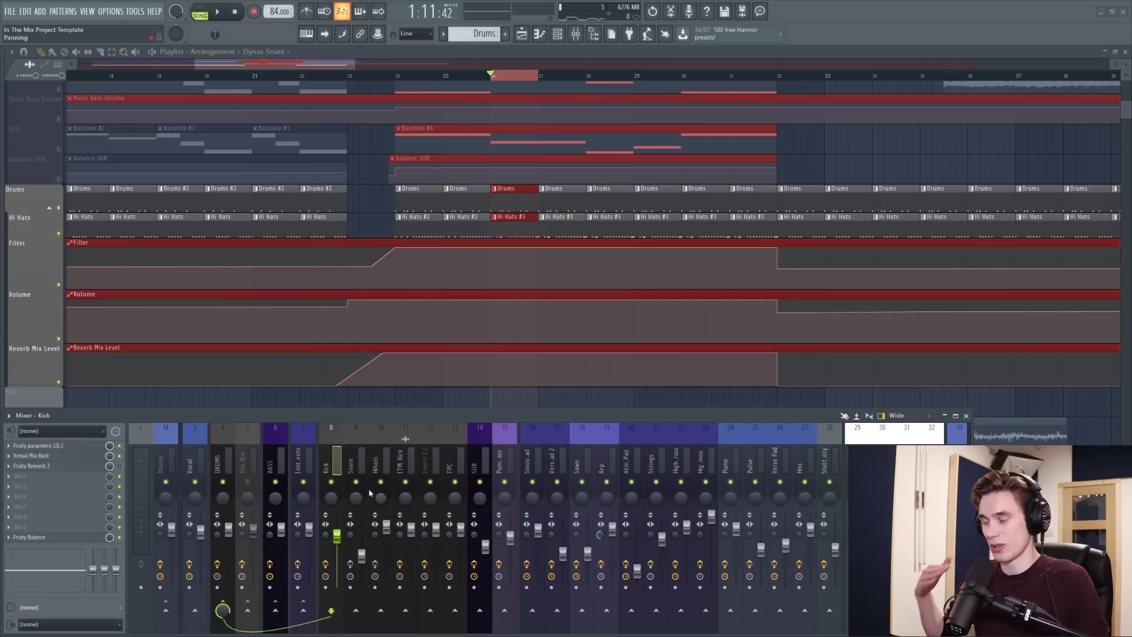
key(space)
key(space)
Step: Play the loop with the Snare mixer track selected, and bring up its TR5 EQual effect in a clear position
click(360, 472)
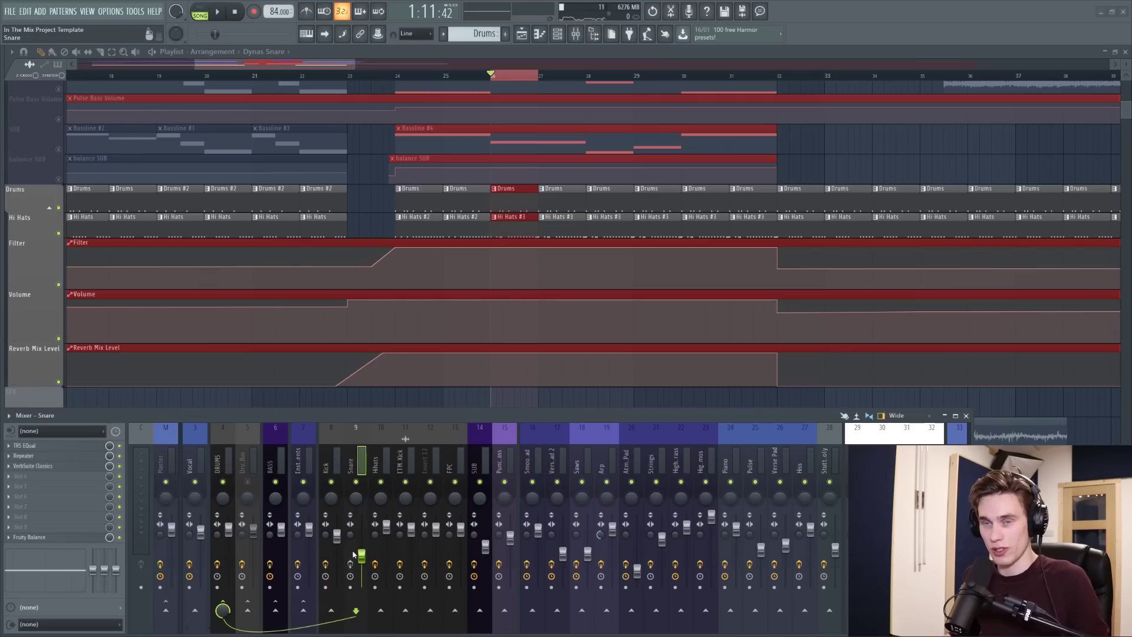
key(space)
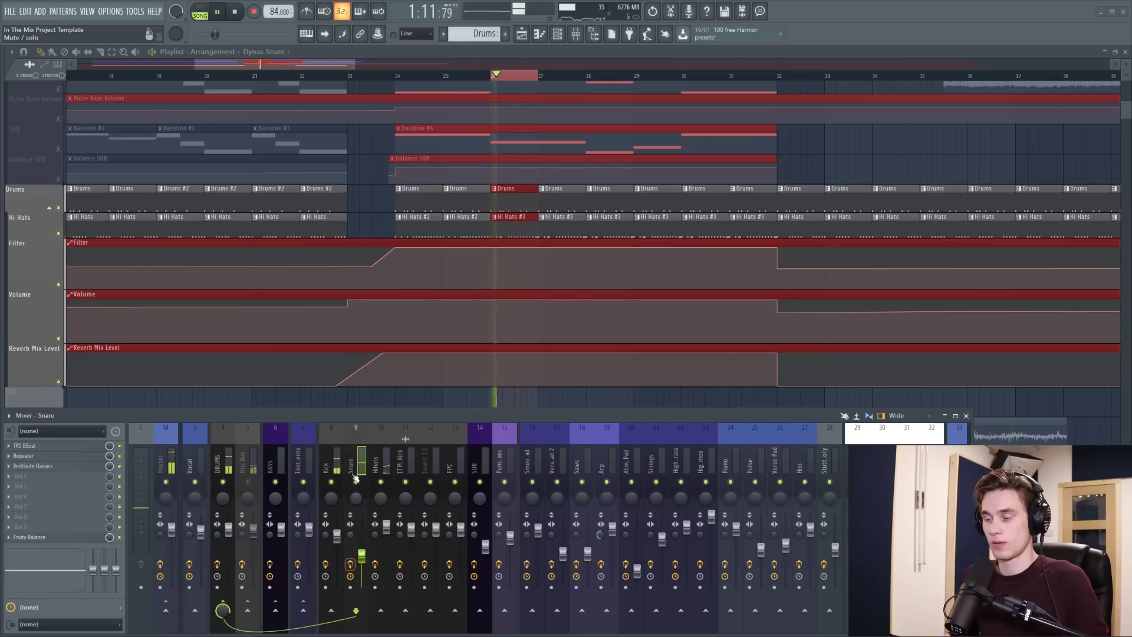
key(space)
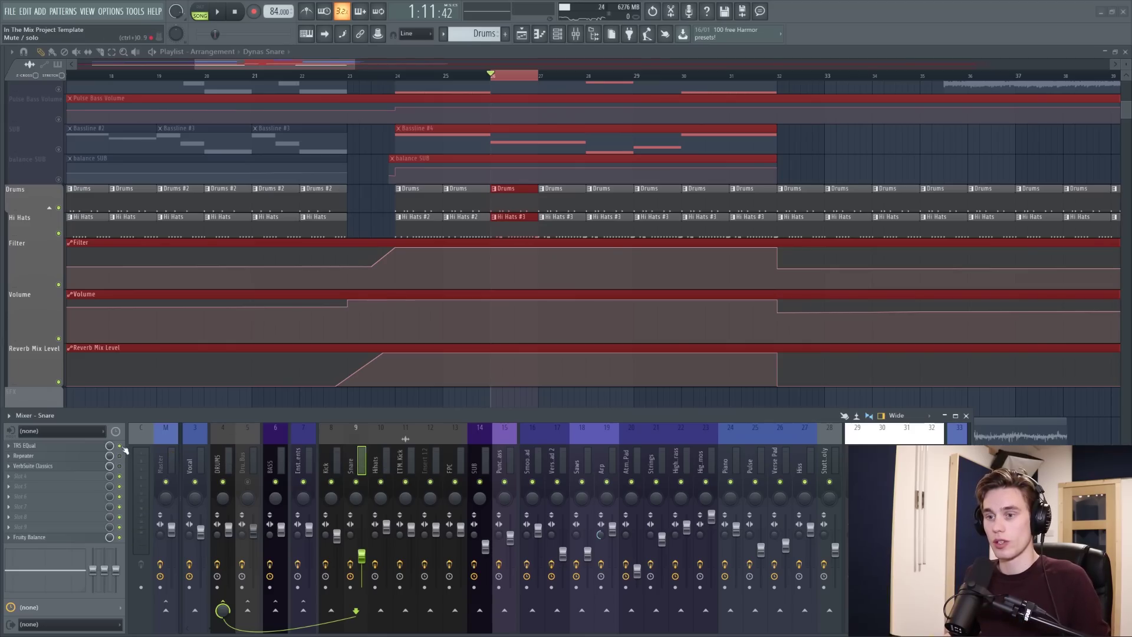
click(91, 446)
drag(313, 83, 530, 185)
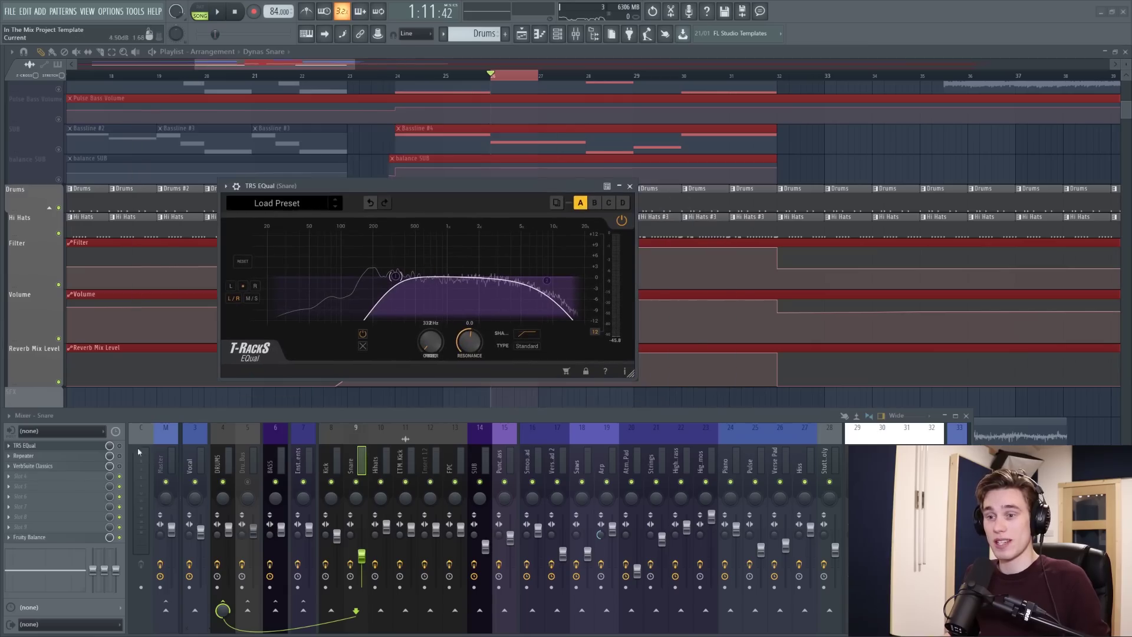
Step: Audition the snare loop, open the Snare track's Repeater effect in a clear position, and close TR5 EQual
key(space)
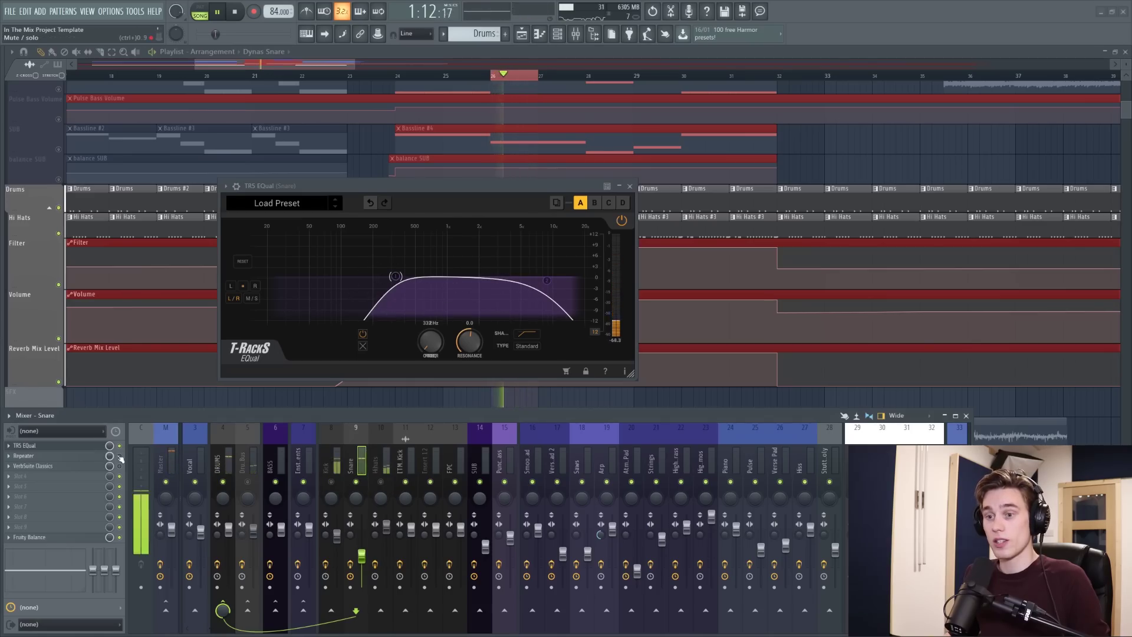
key(space)
click(35, 456)
drag(480, 193, 476, 207)
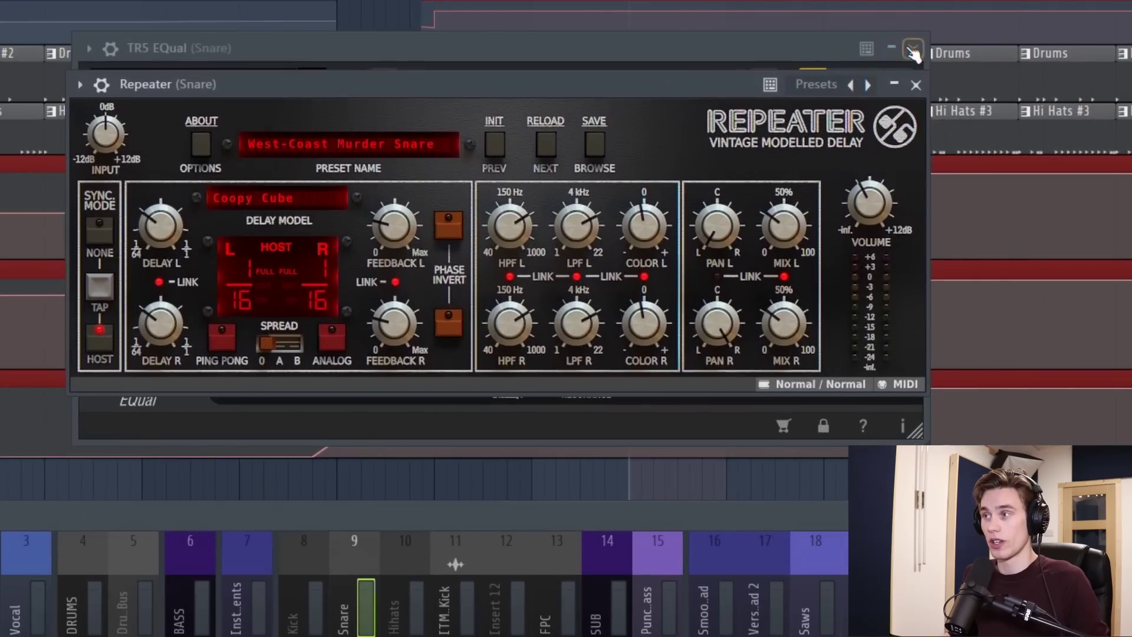
click(913, 52)
drag(684, 81, 677, 73)
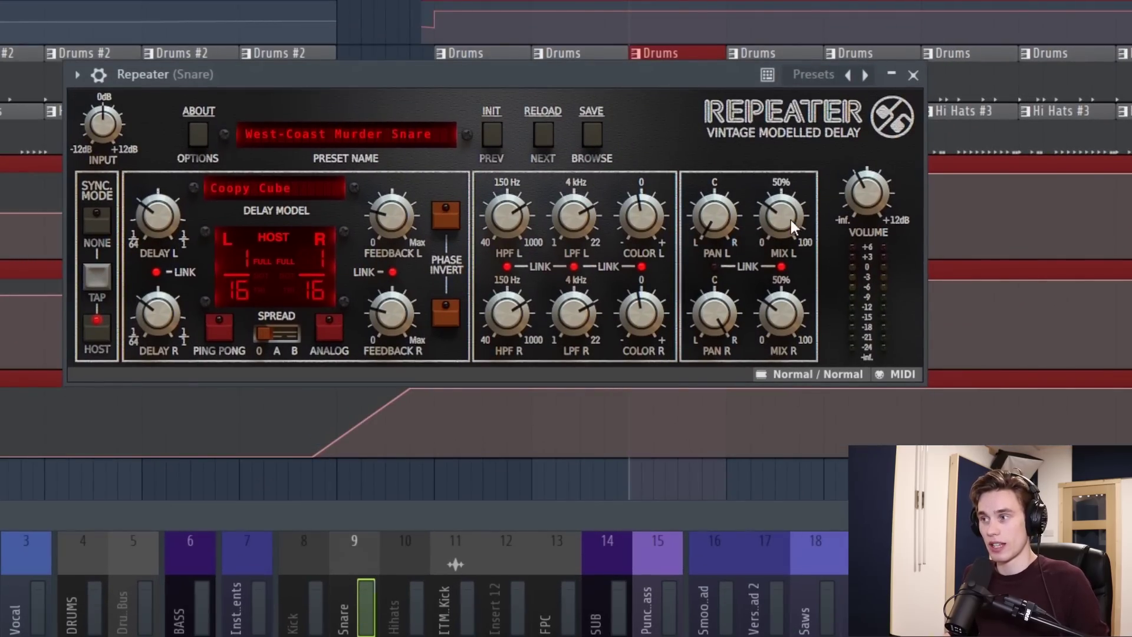
drag(680, 93, 675, 80)
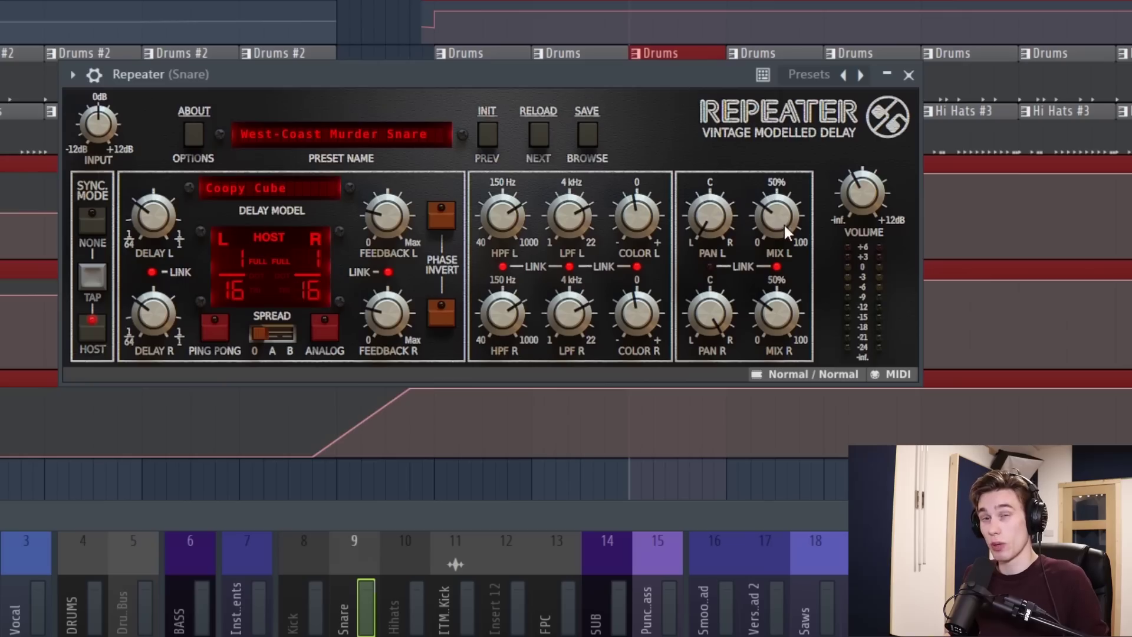
Step: Vary Repeater's left mix to 74% and then 32% during playback, and close the effect
drag(783, 220, 794, 159)
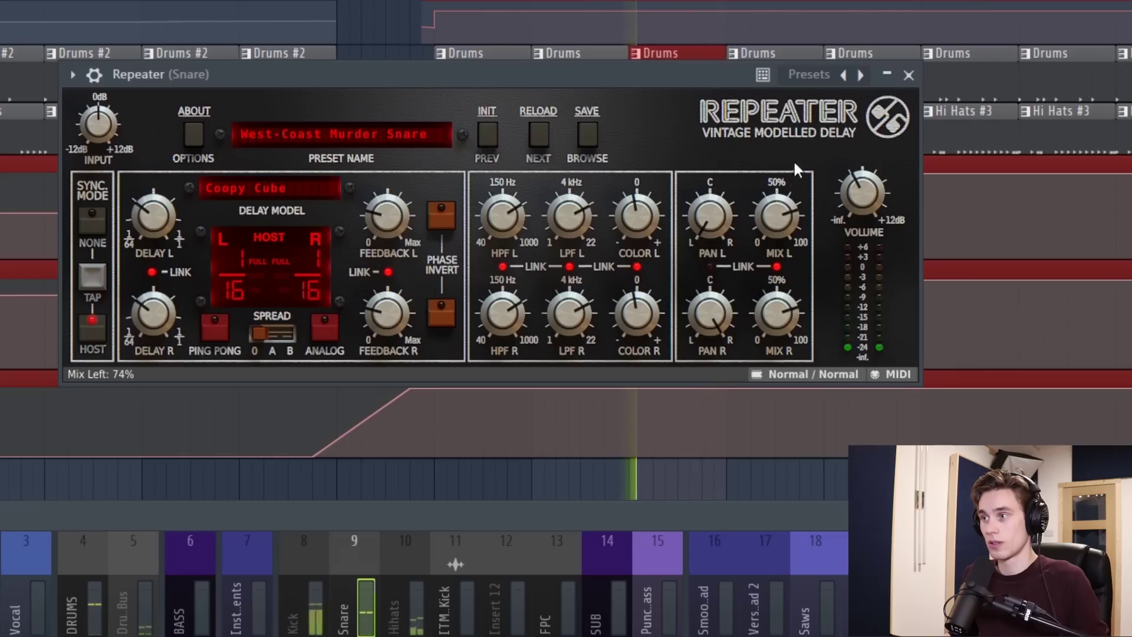
drag(783, 210, 754, 295)
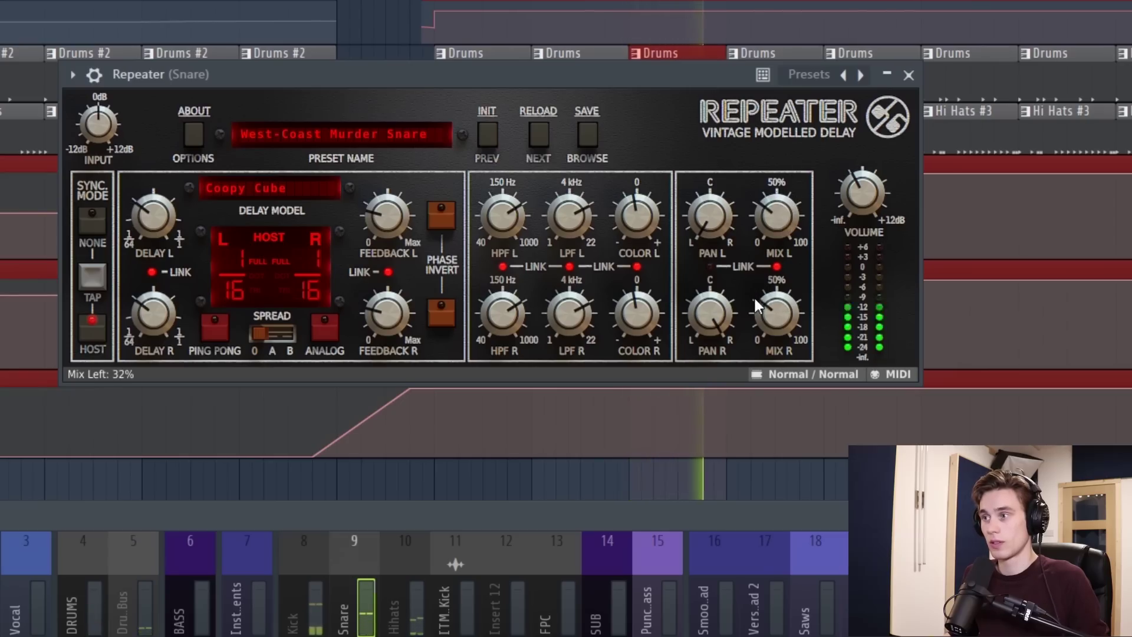
click(909, 75)
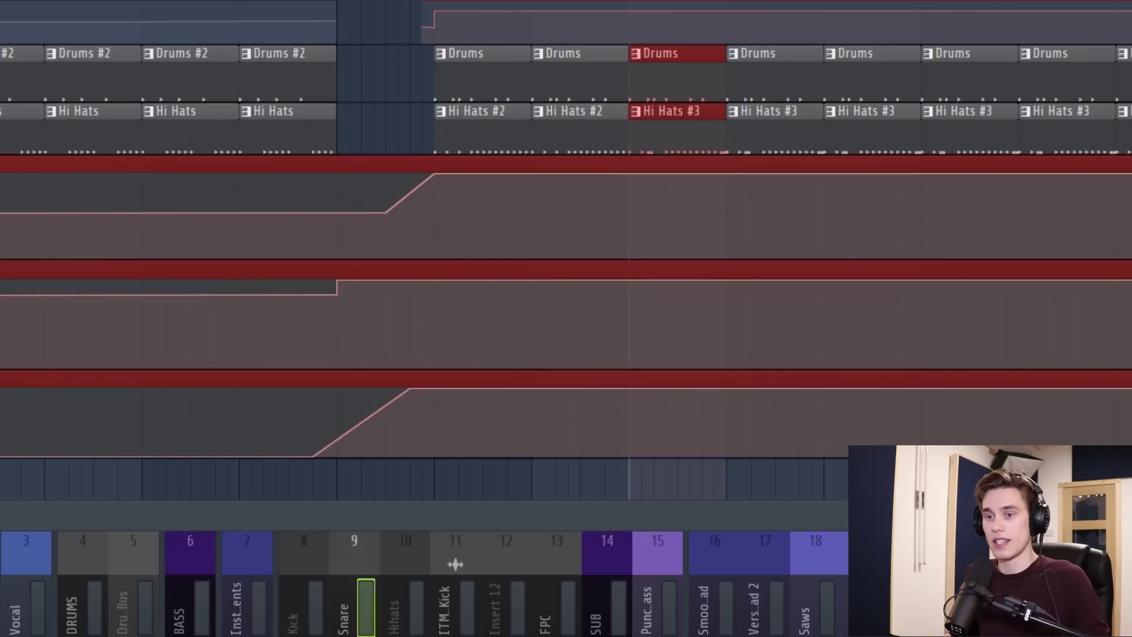
Step: Open the Snare track's VerbSuite Classics reverb, audition the loop with it, and place its window in a clear position
double_click(481, 224)
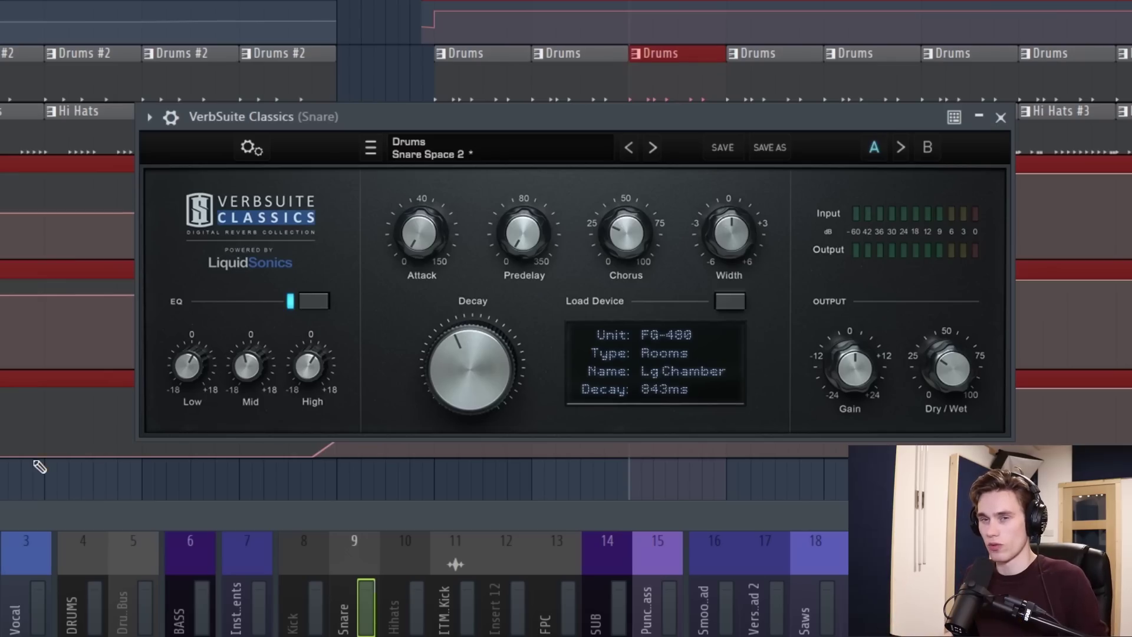
key(space)
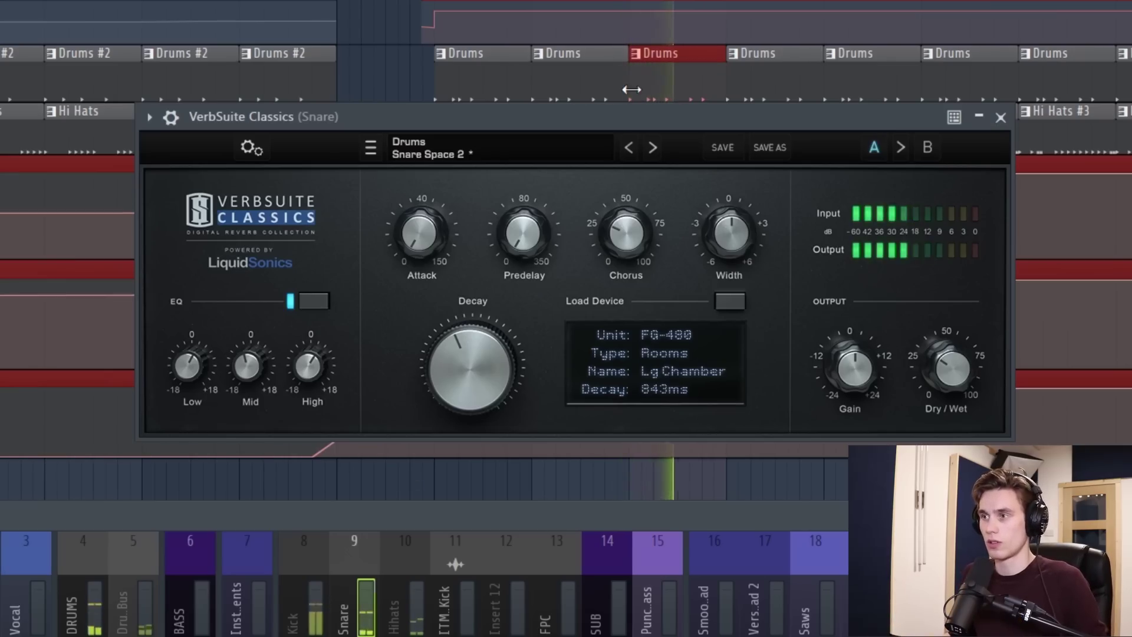
drag(631, 121, 592, 123)
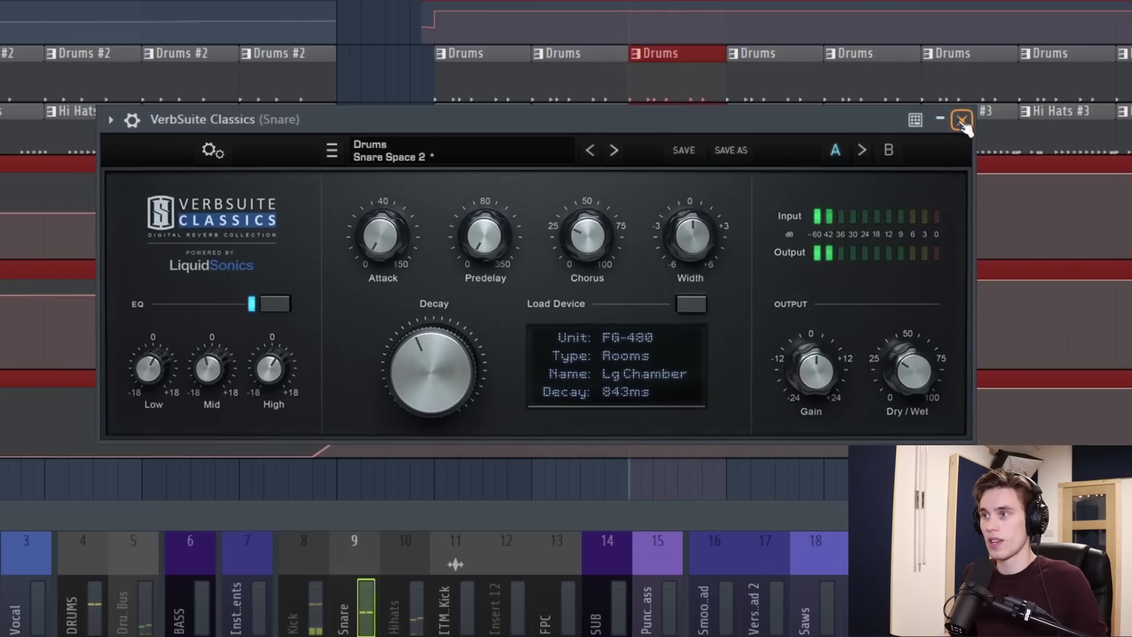
key(space)
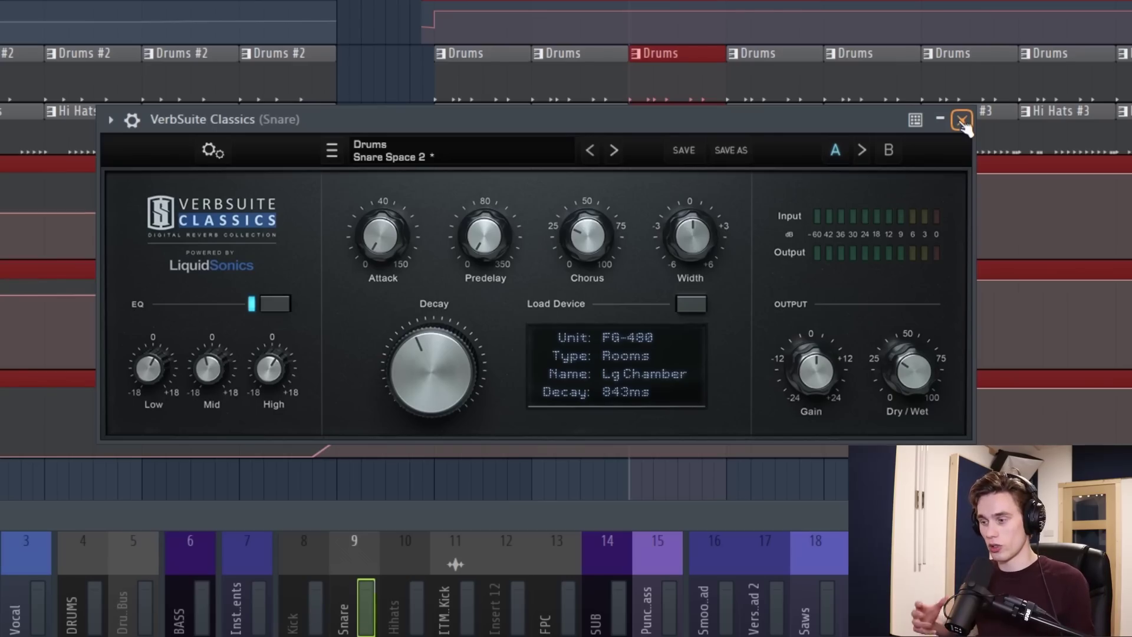
Step: Raise the VerbSuite Classics decay to 1.17 s during playback, lower it again, and close the effect
key(space)
drag(401, 365, 513, 111)
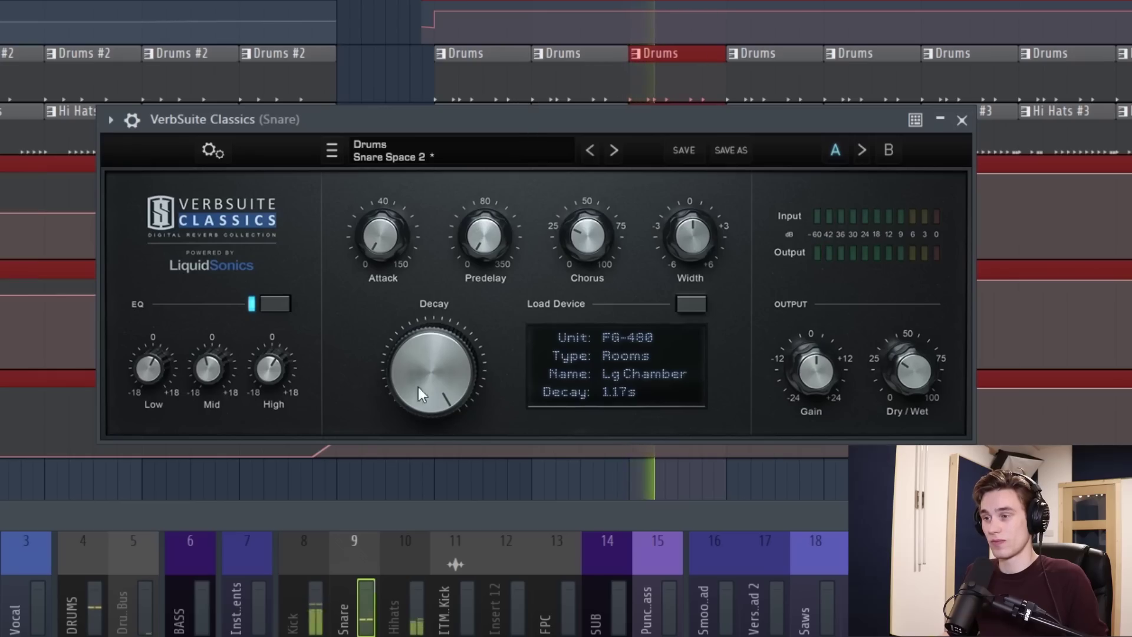
drag(439, 349, 393, 430)
click(956, 121)
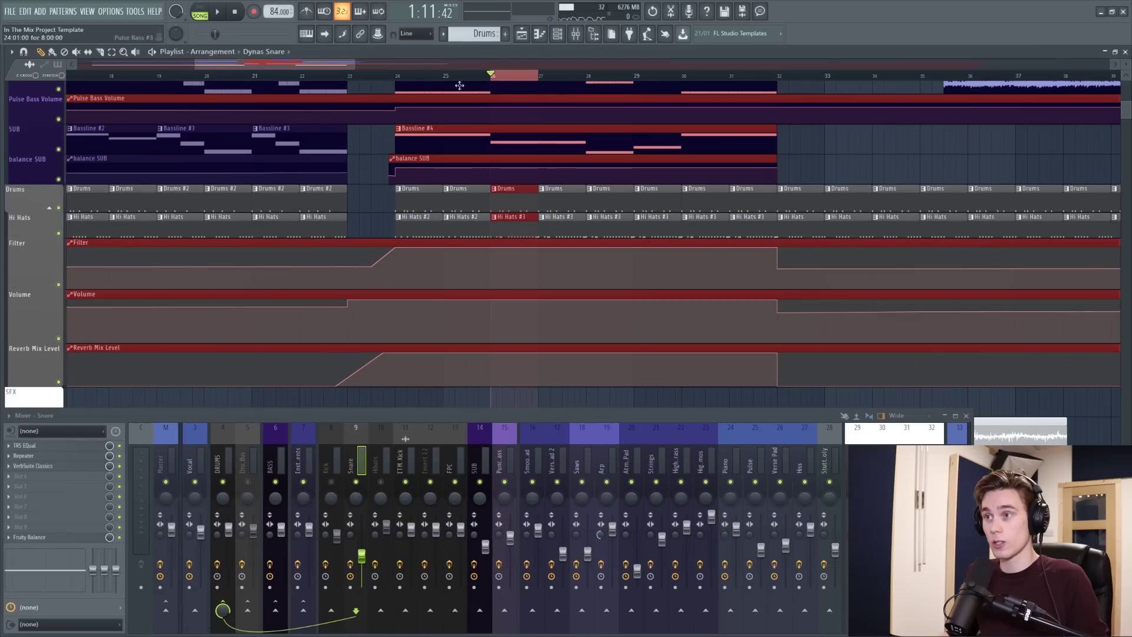
Step: Unsolo the Snare mixer track and play the full drop from bar 24, toggling the snare's VerbSuite Classics reverb
key(space)
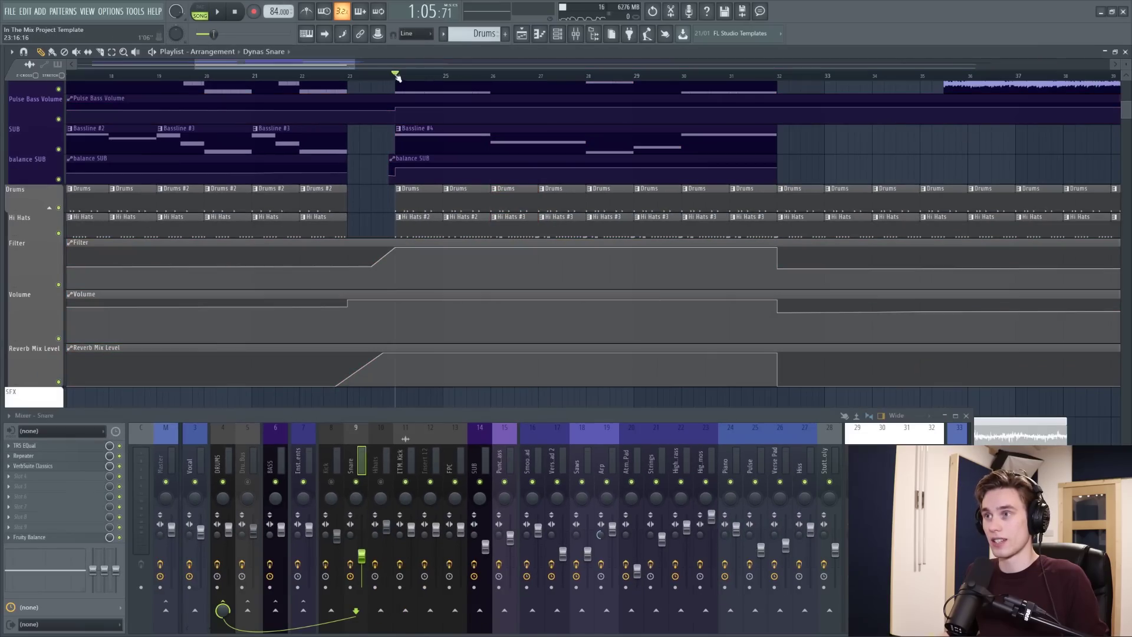
right_click(354, 483)
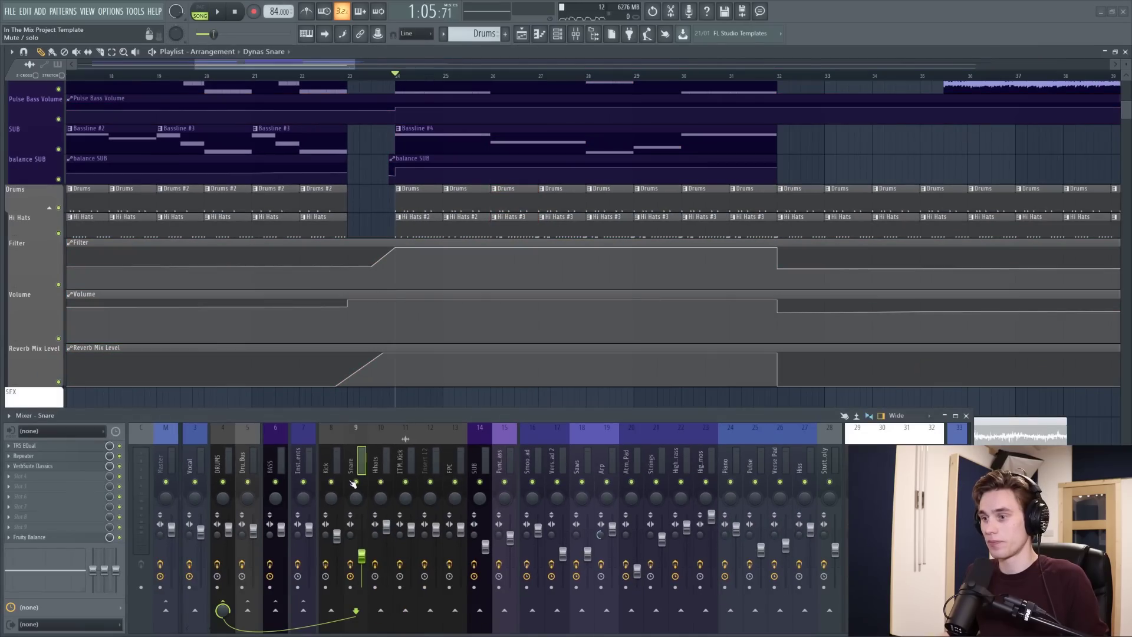
key(space)
click(119, 466)
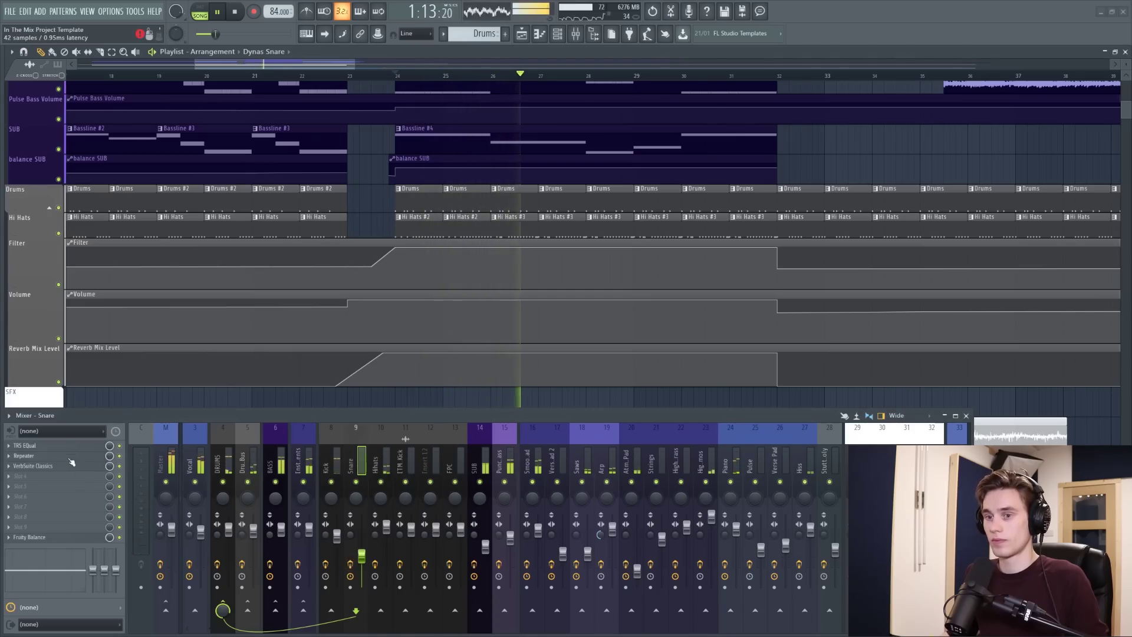
Step: Set the snare's VerbSuite Classics reverb decay to 88% during playback, close the effect, and stop playback
click(33, 466)
drag(396, 345, 400, 334)
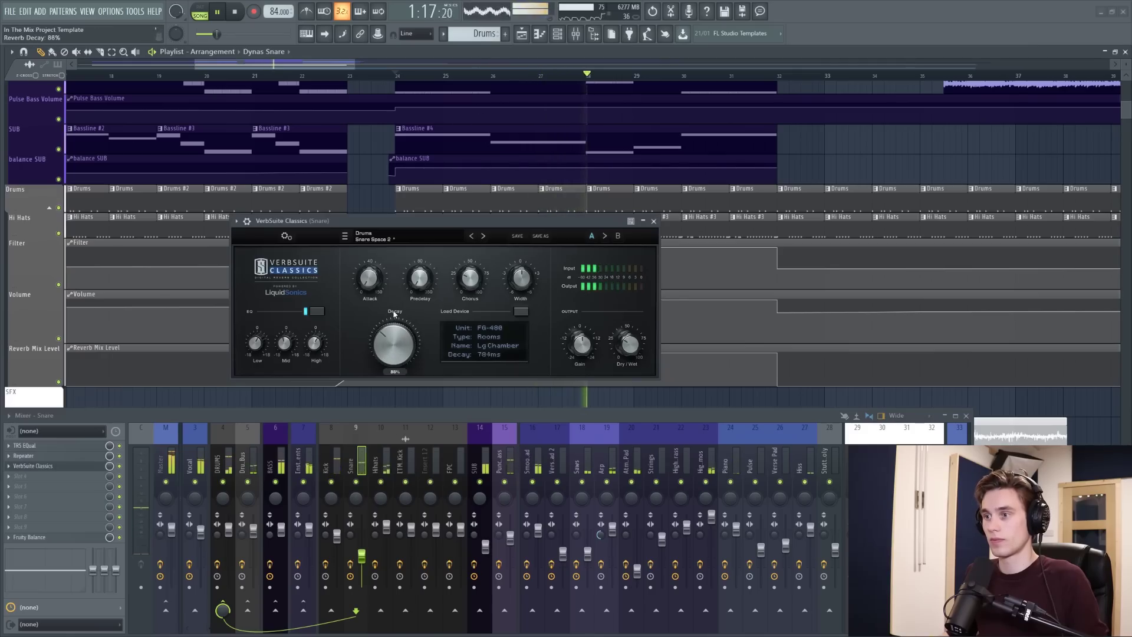
key(Escape)
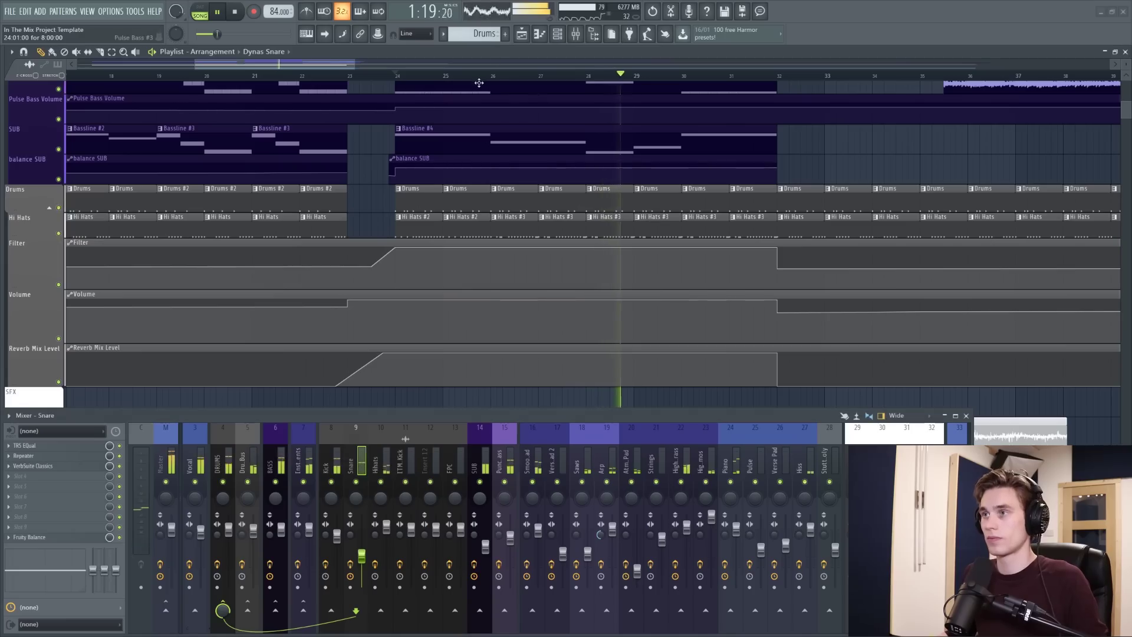
key(space)
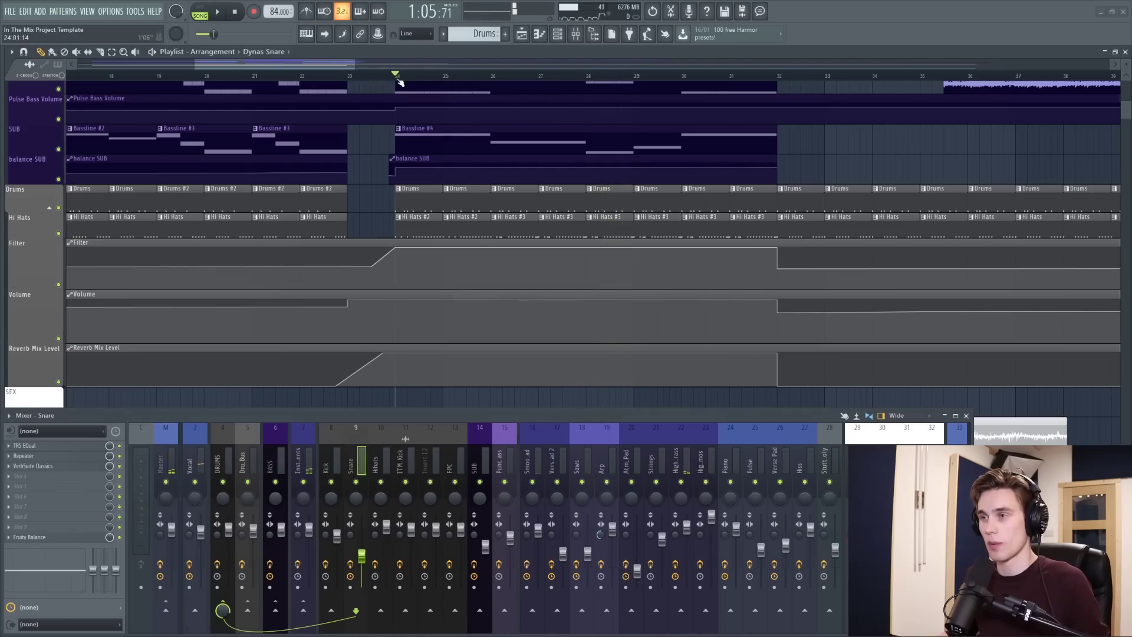
Step: Solo the Drums playlist group, select the DRUMS mixer track, and bring the whole arrangement into view
scroll(400, 82, up, 1)
right_click(59, 208)
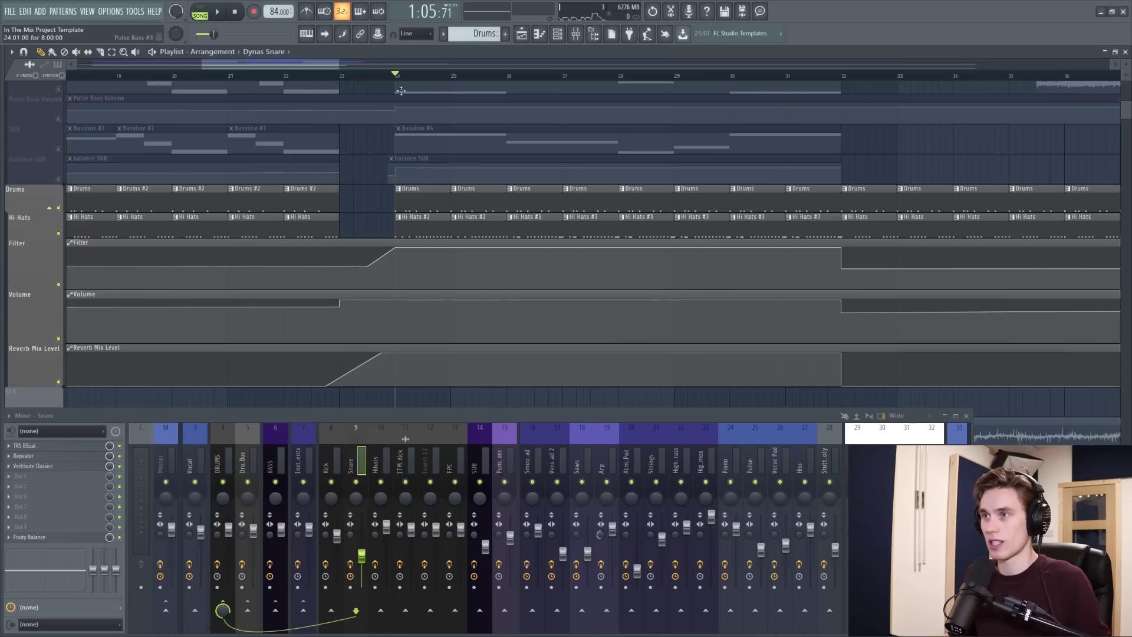
scroll(401, 90, down, 3)
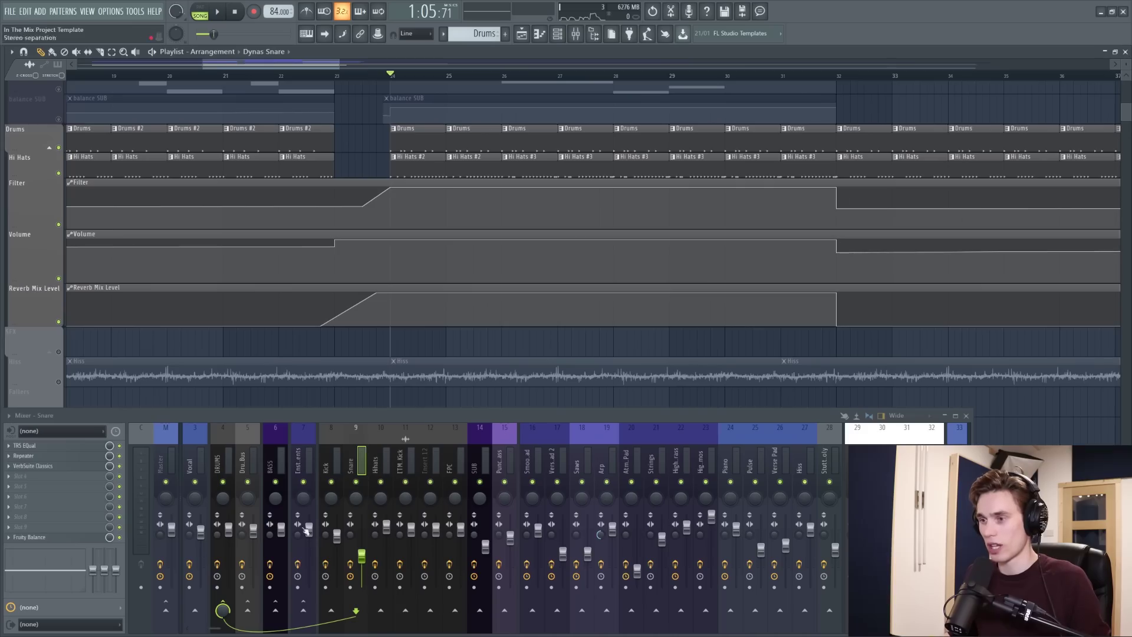
click(220, 457)
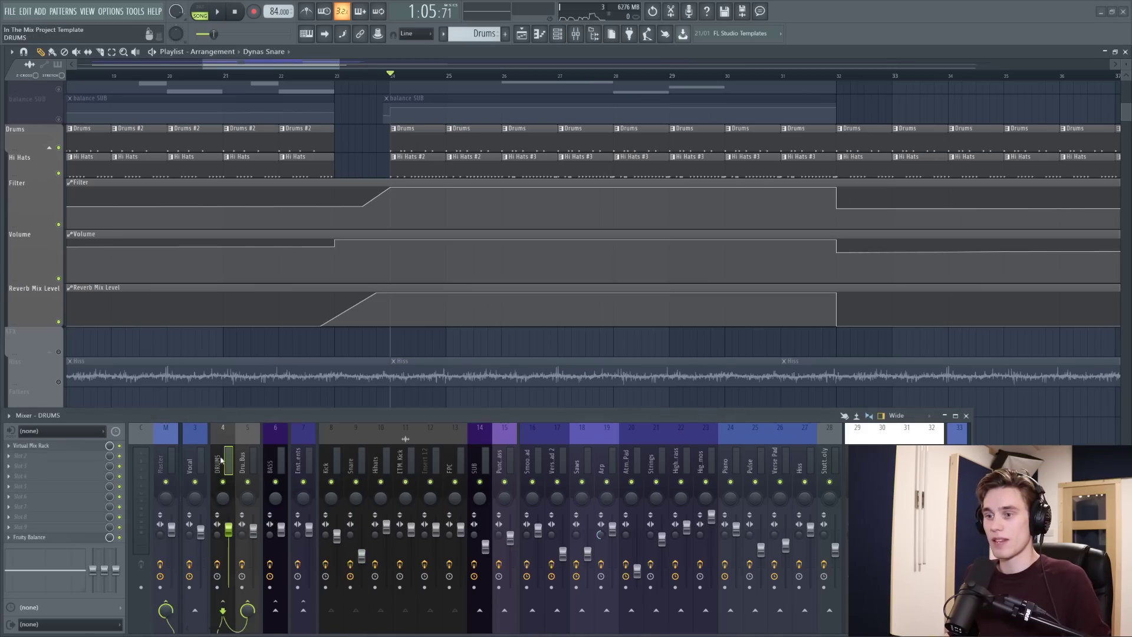
scroll(378, 60, down, 8)
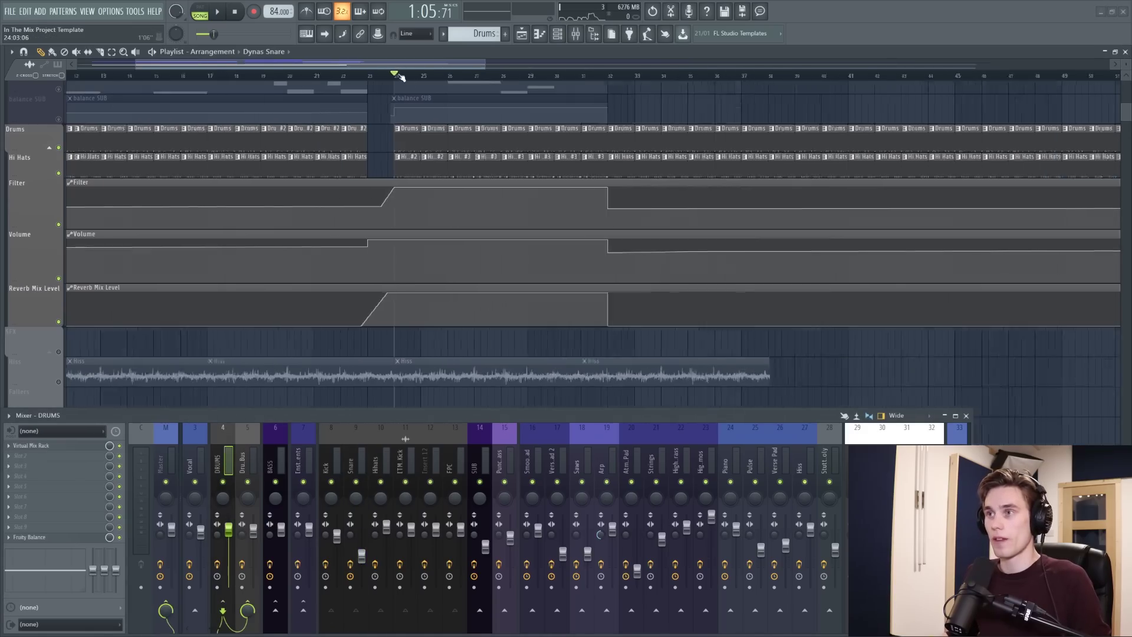
drag(400, 70, 520, 86)
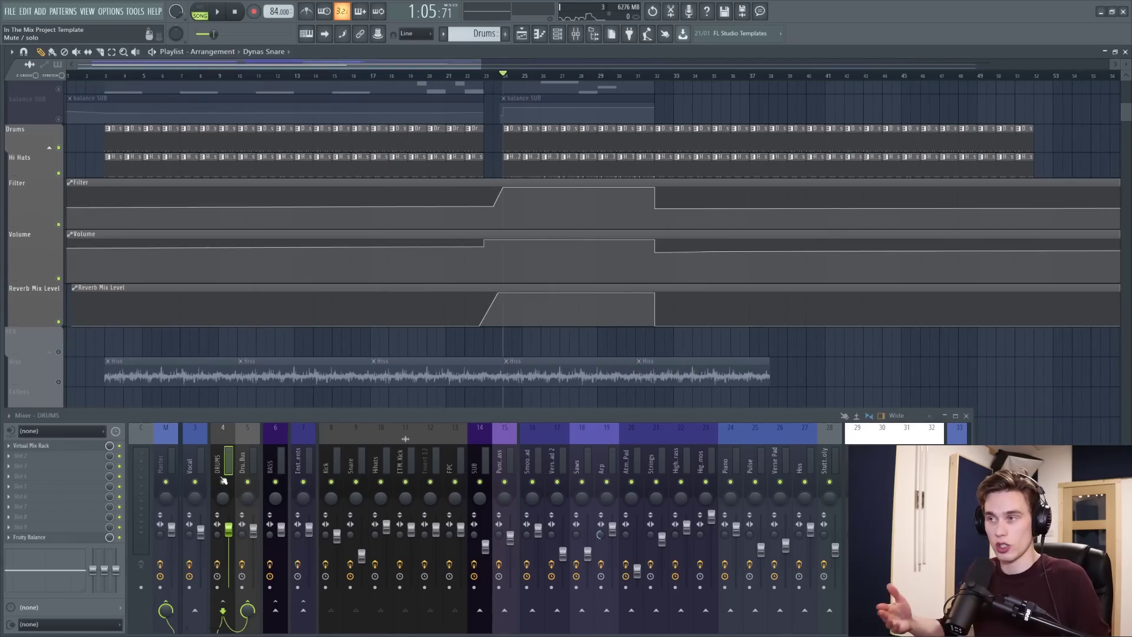
Step: Place the playhead at bar 4, inspect the Virtual Mix Rack effect on the DRUMS mixer track, and close it
key(space)
key(space)
click(130, 76)
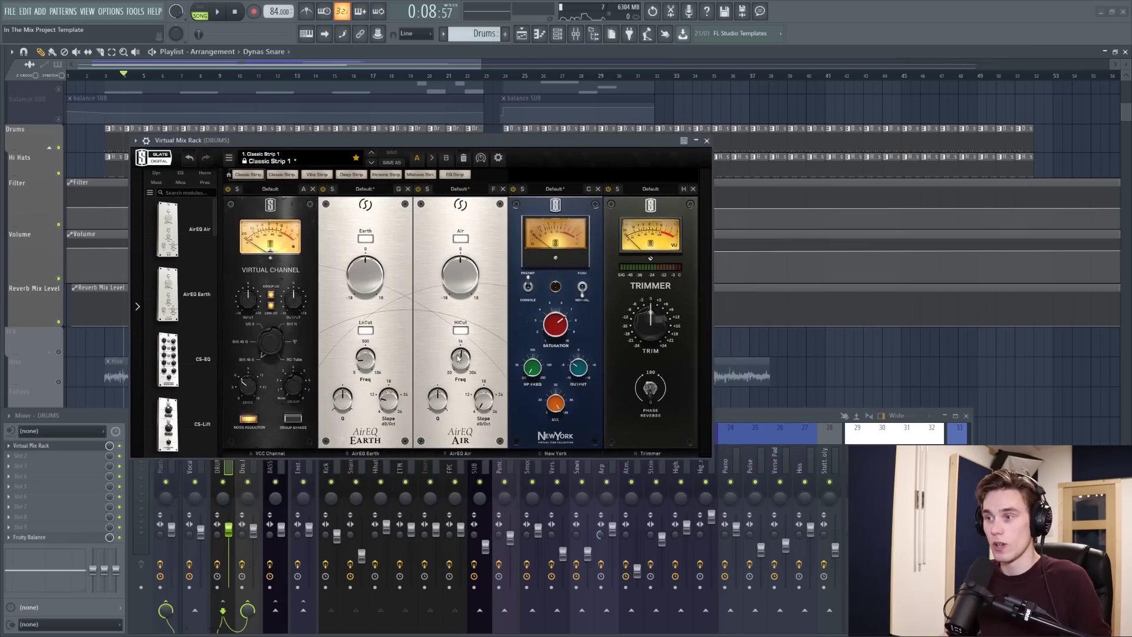
drag(474, 142, 402, 245)
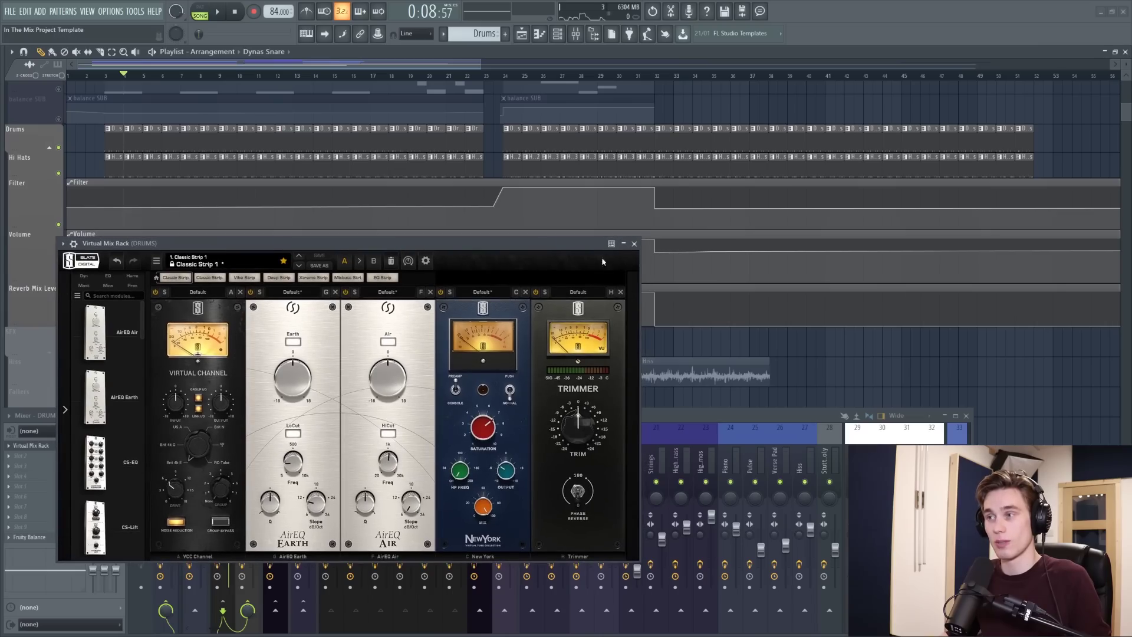
click(635, 244)
Step: Audition the soloed drums from bar 4 and from the drop at bar 24, and stop playback
key(space)
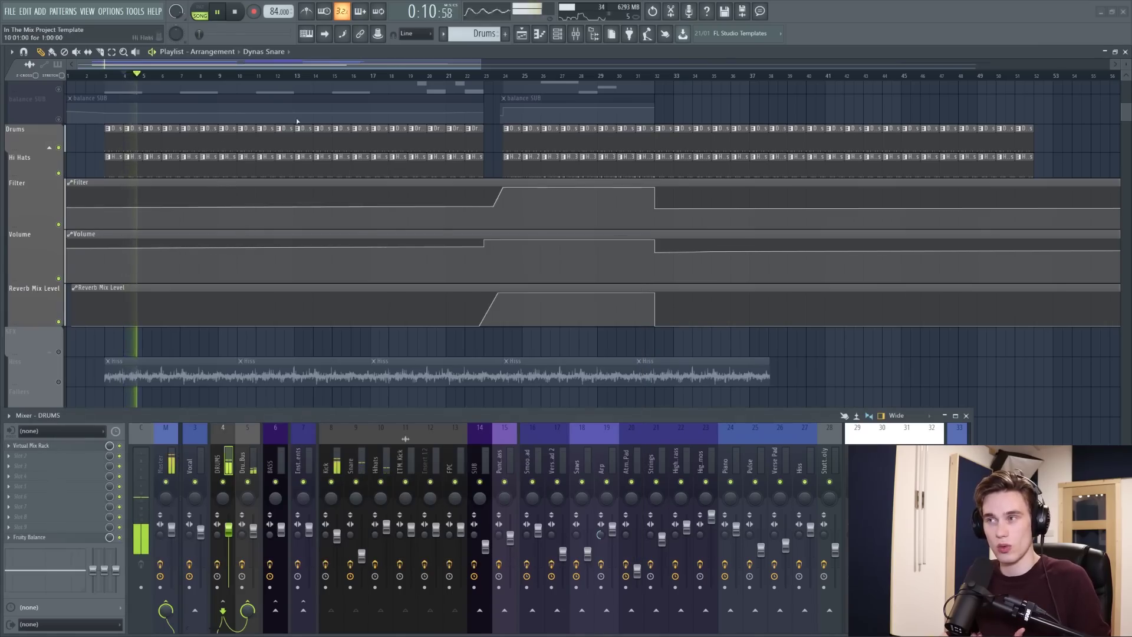
click(505, 75)
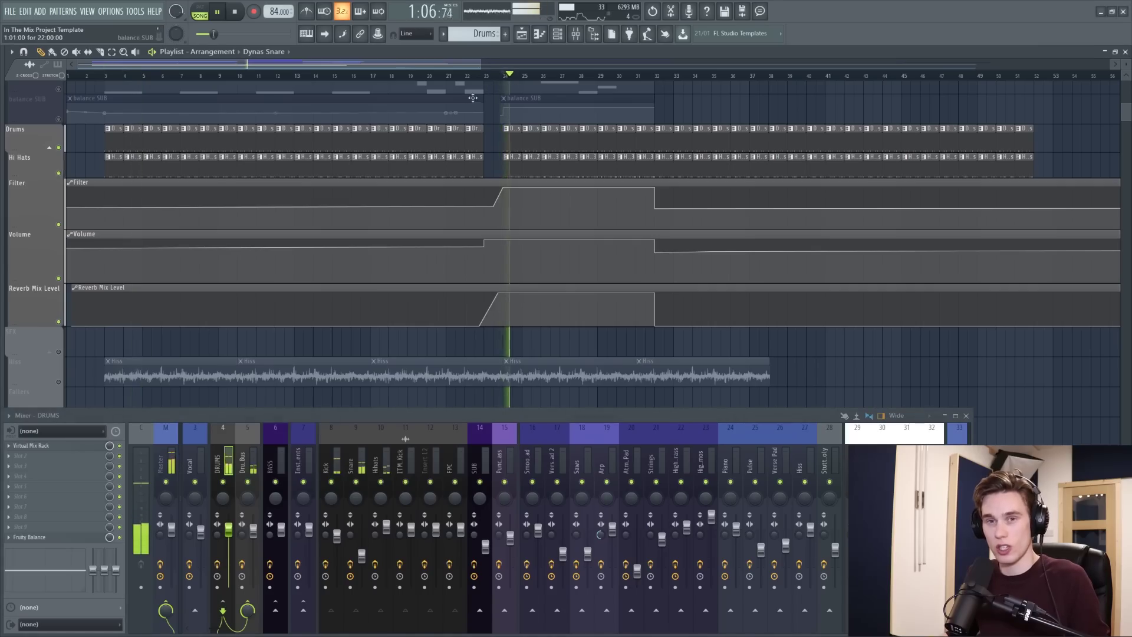
key(space)
Step: Inspect the Drum reverb Bus effects, Fruity Reeverb 2 and band 6 of Fruity parametric EQ 2, and close them
click(250, 491)
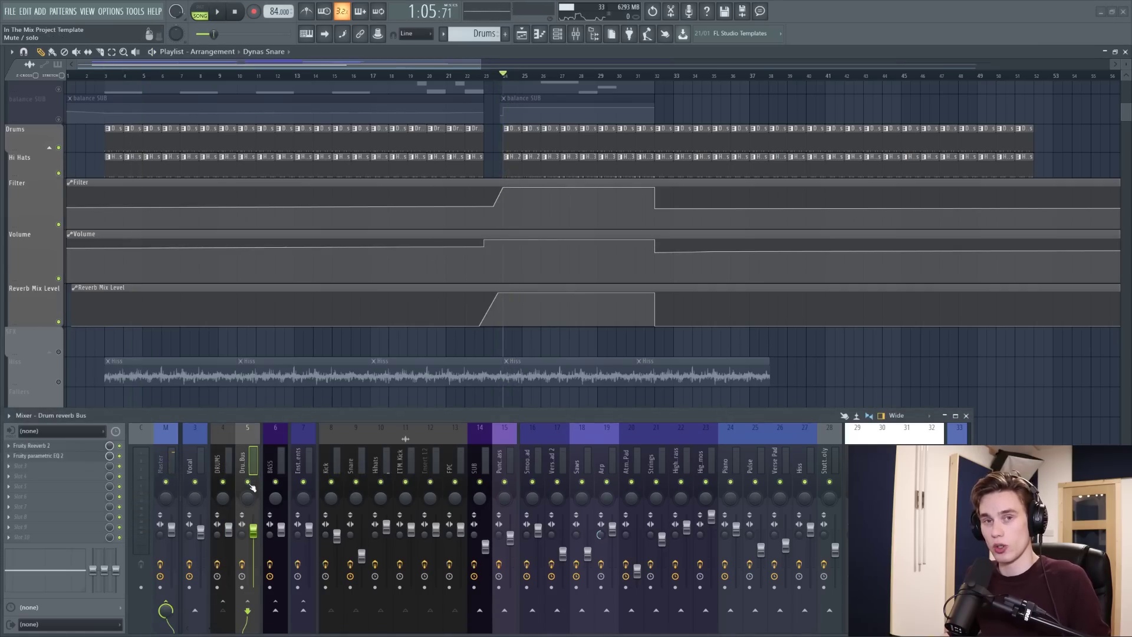
click(223, 473)
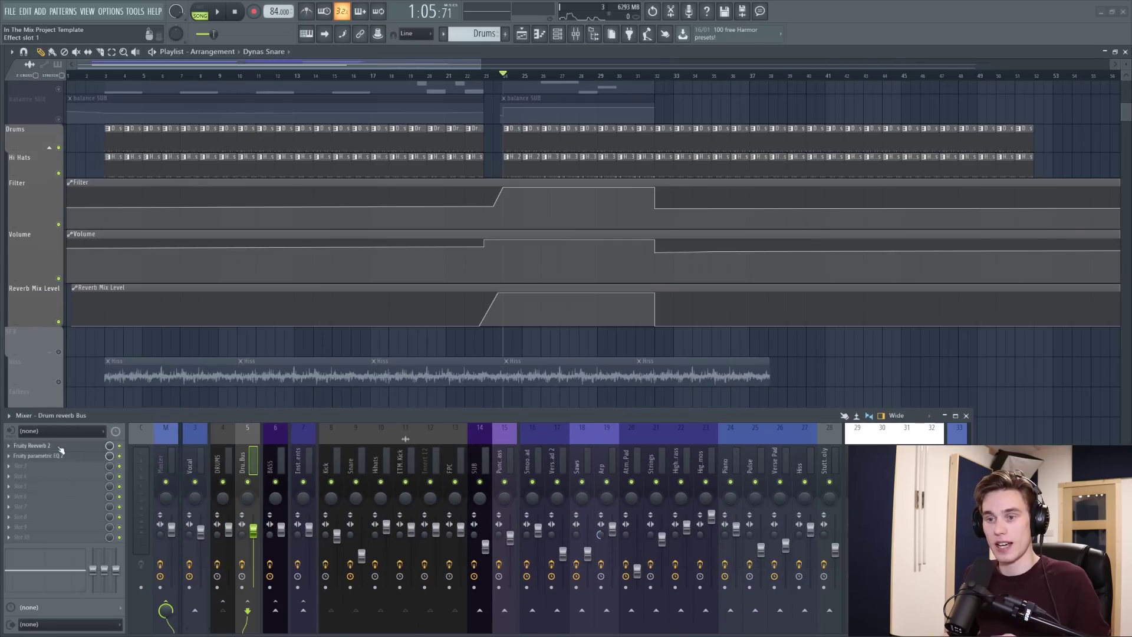
click(59, 448)
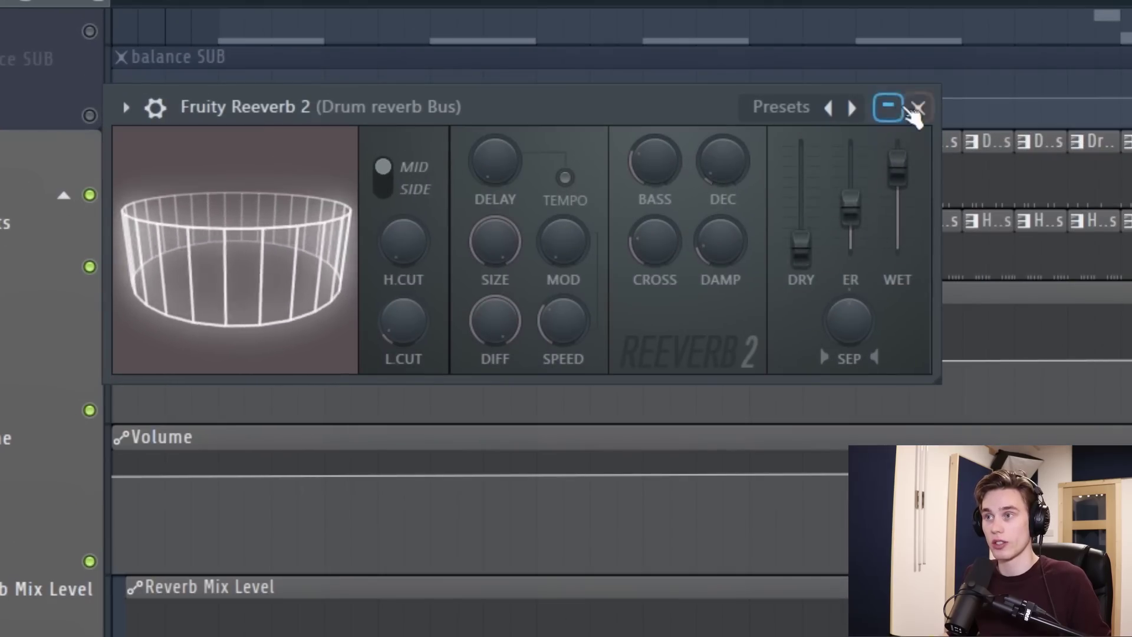
click(904, 110)
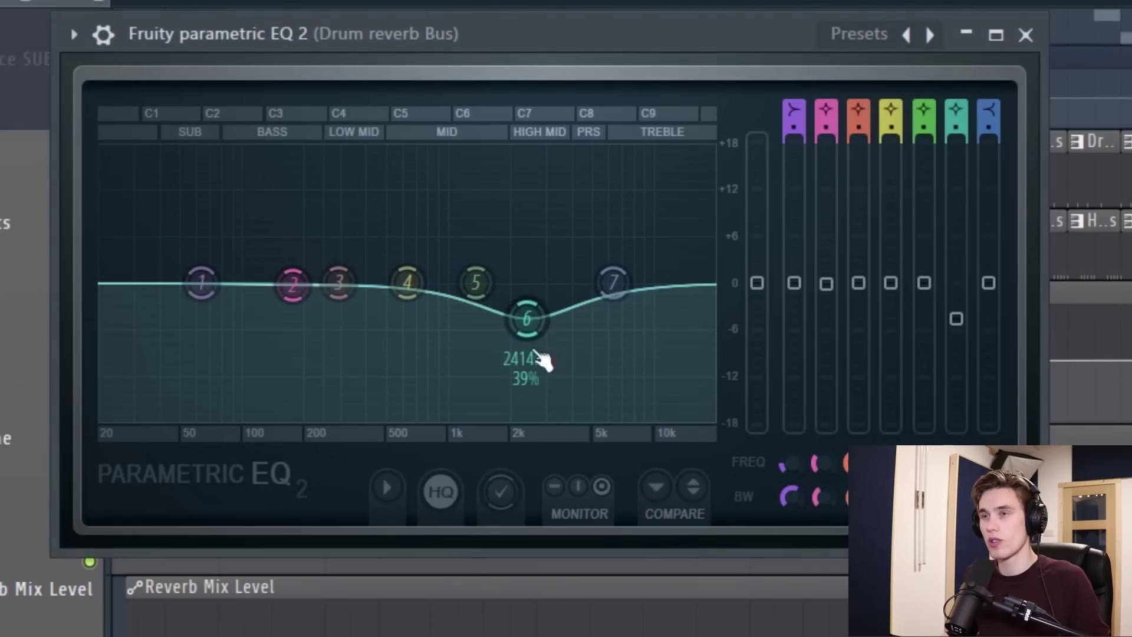
mouse_move(532, 323)
mouse_down()
mouse_move(528, 175)
mouse_move(528, 320)
mouse_up()
click(1025, 35)
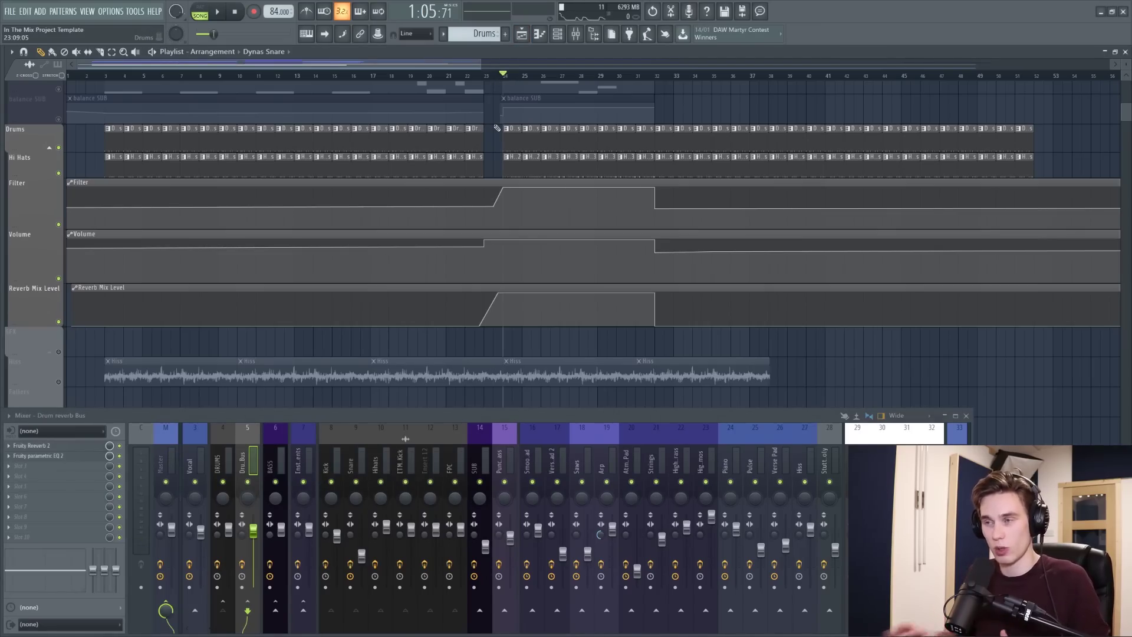
Step: Unsolo the Drums group and play the full mix, switching the Drum reverb Bus off and on to compare
right_click(59, 148)
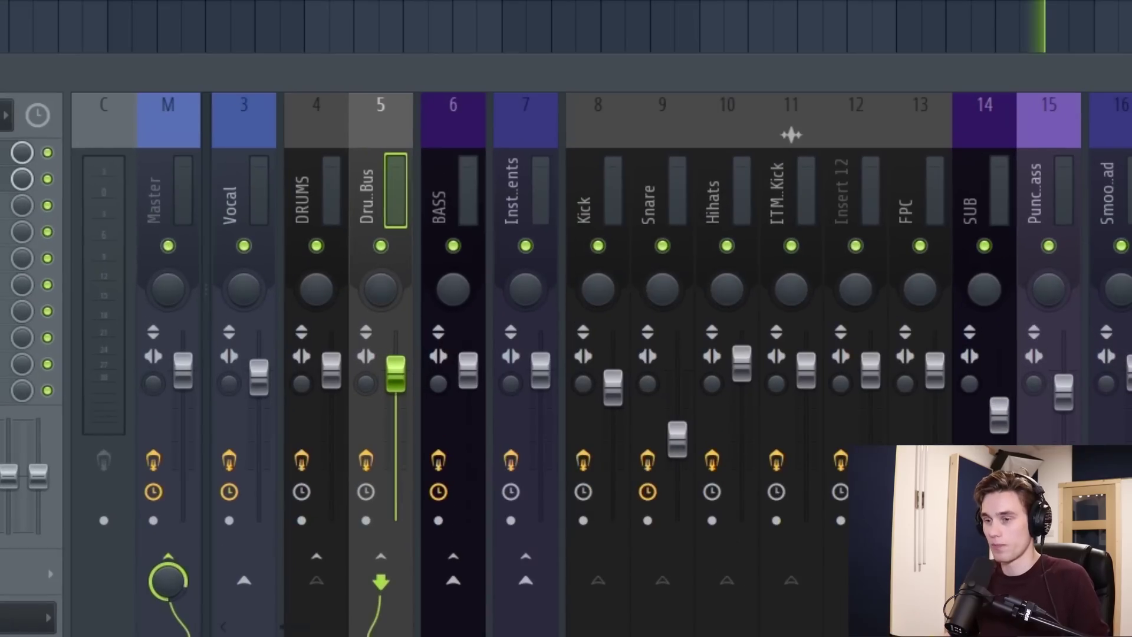
key(space)
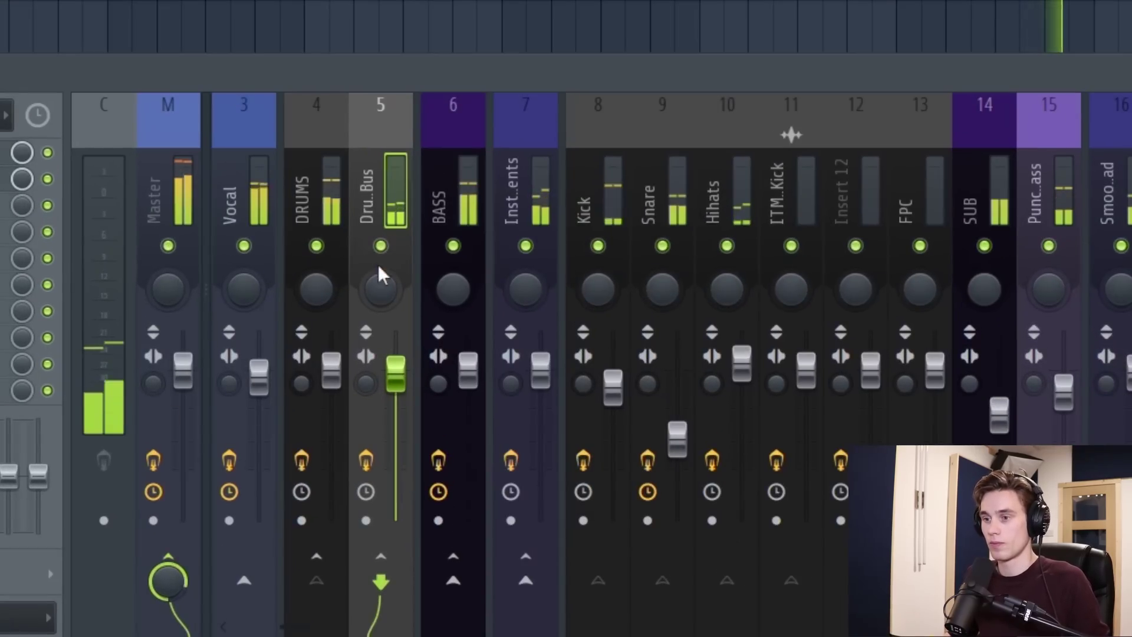
click(382, 247)
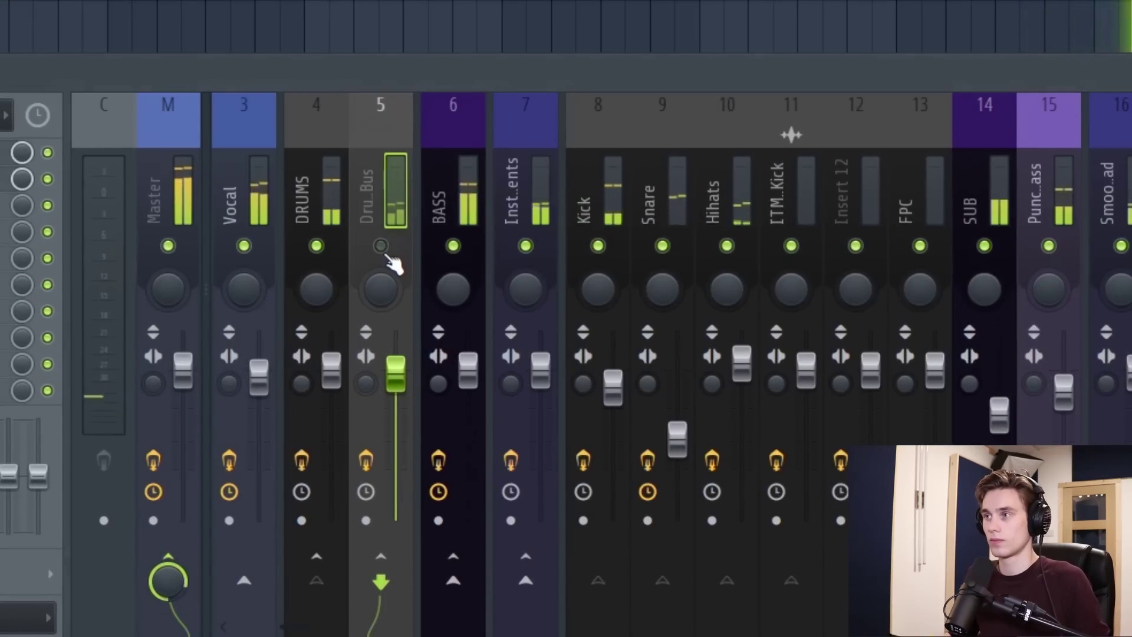
click(383, 248)
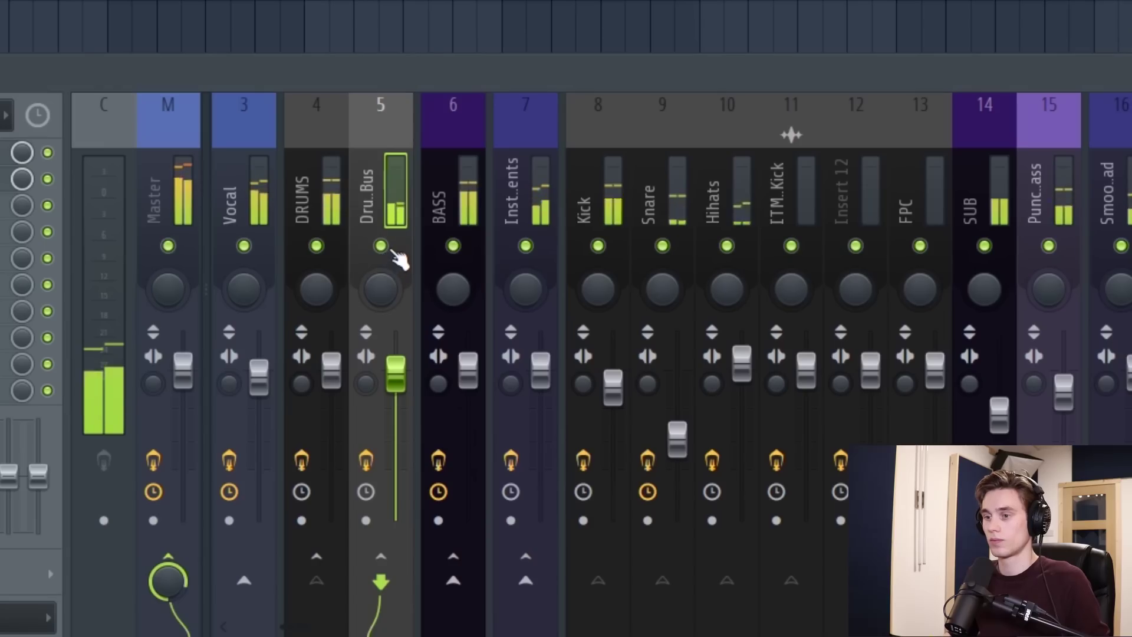
click(388, 249)
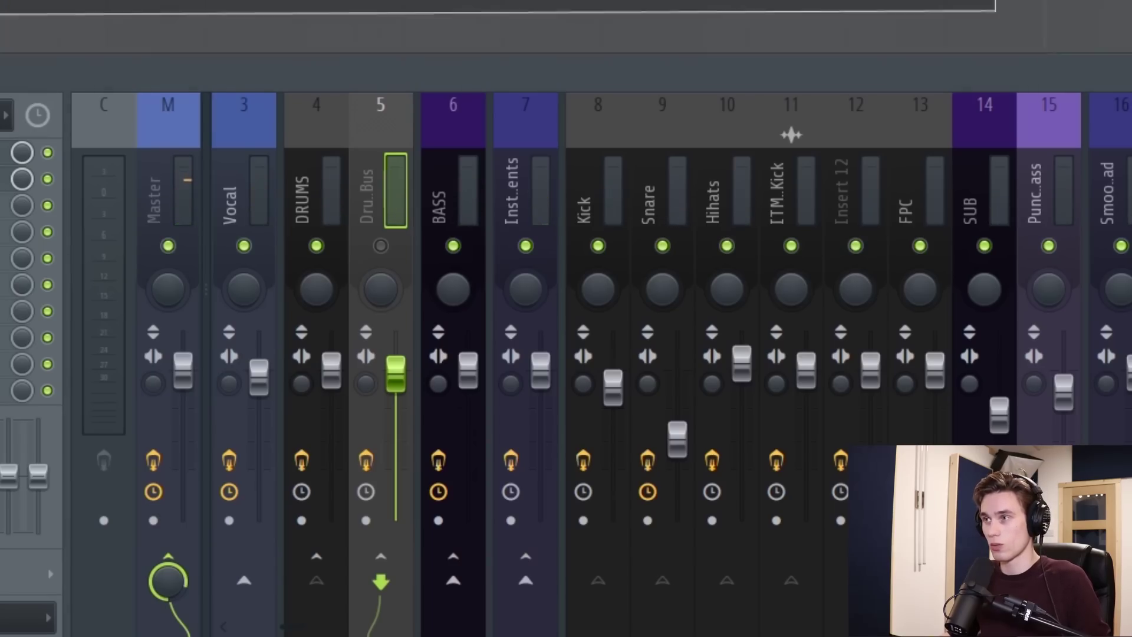
click(381, 245)
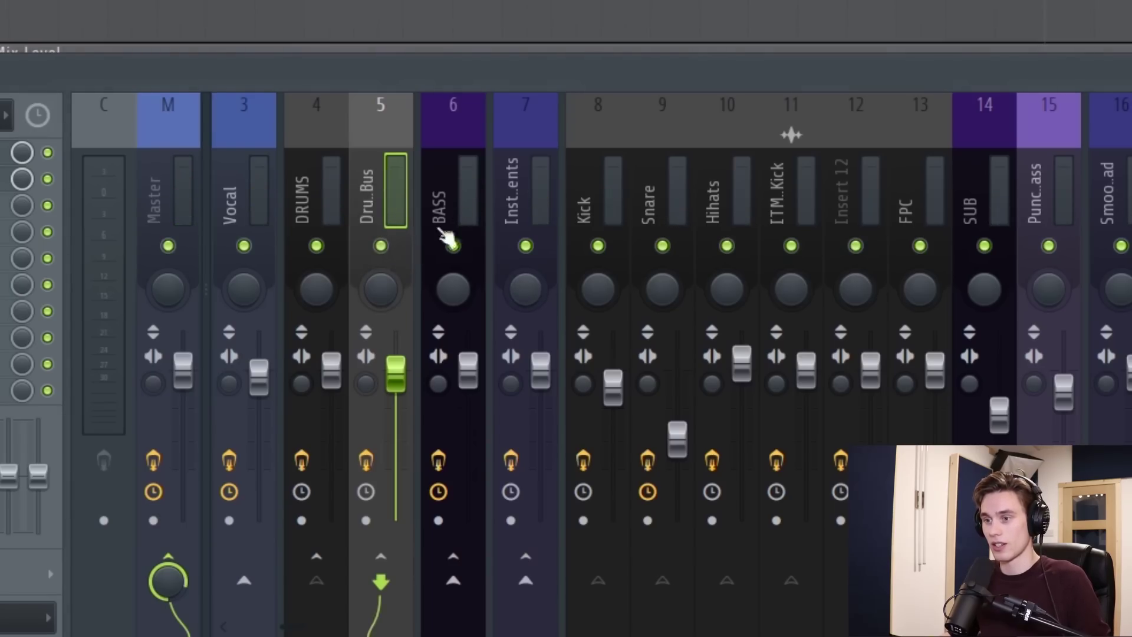
Step: Replay the drop without the vocal, toggling the Drum reverb Bus to compare the sound, and leave the bus enabled
key(space)
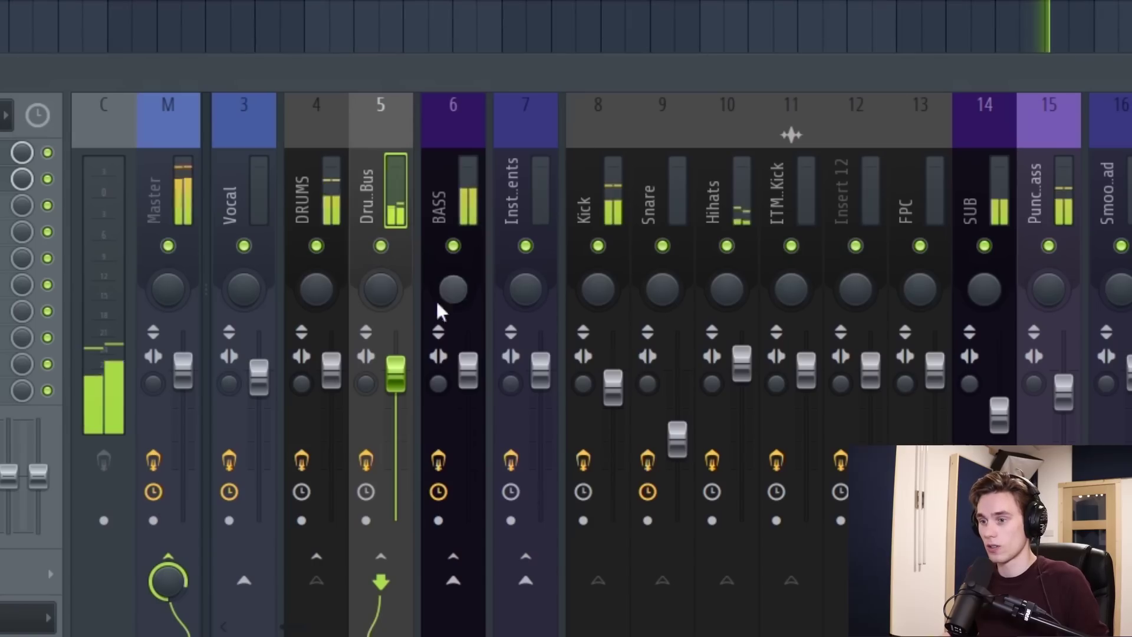
click(388, 247)
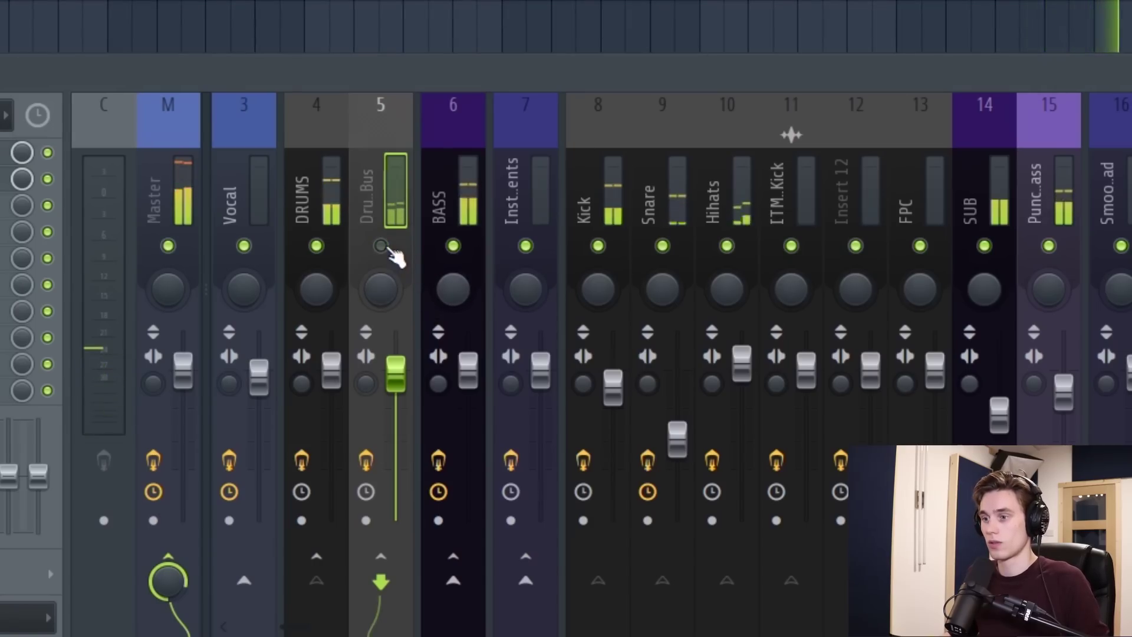
click(387, 247)
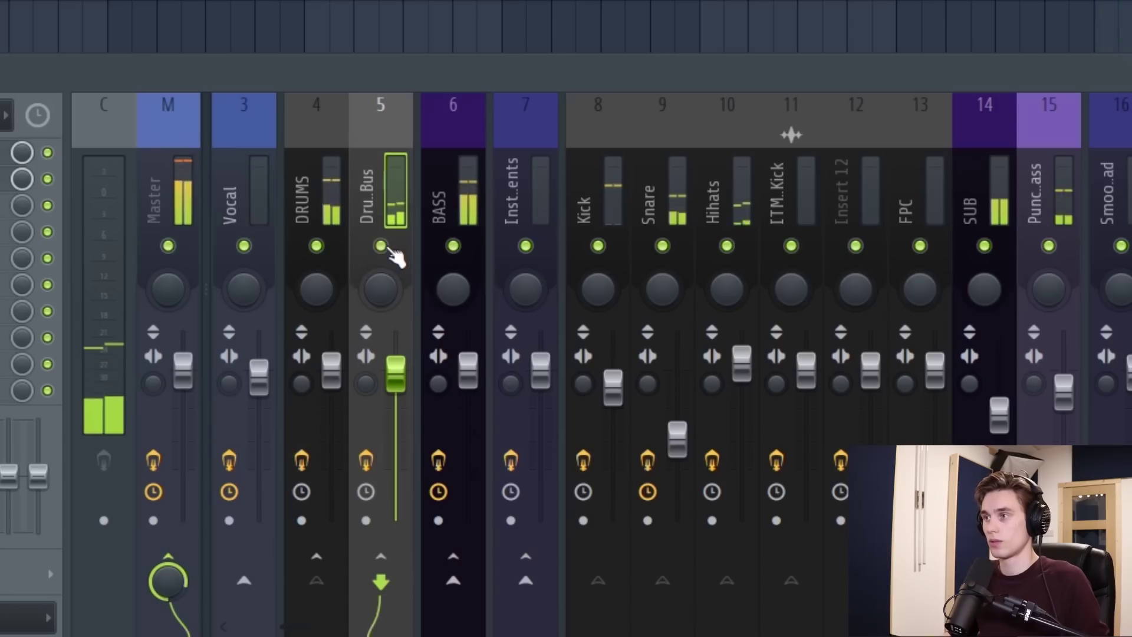
click(387, 246)
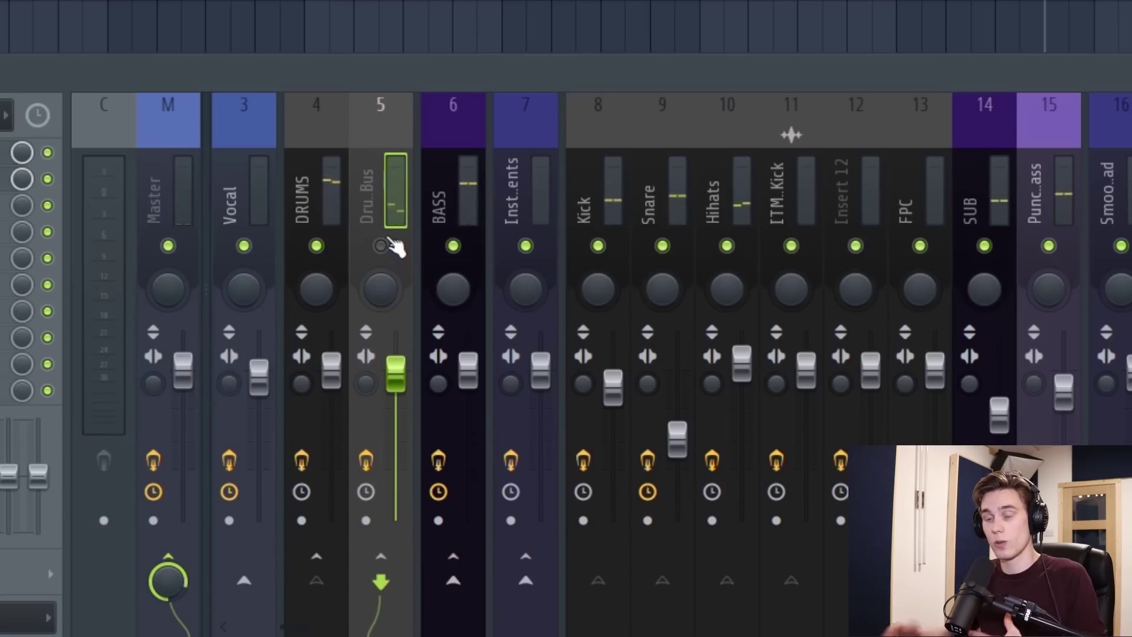
ctrl+click(382, 246)
ctrl+click(381, 246)
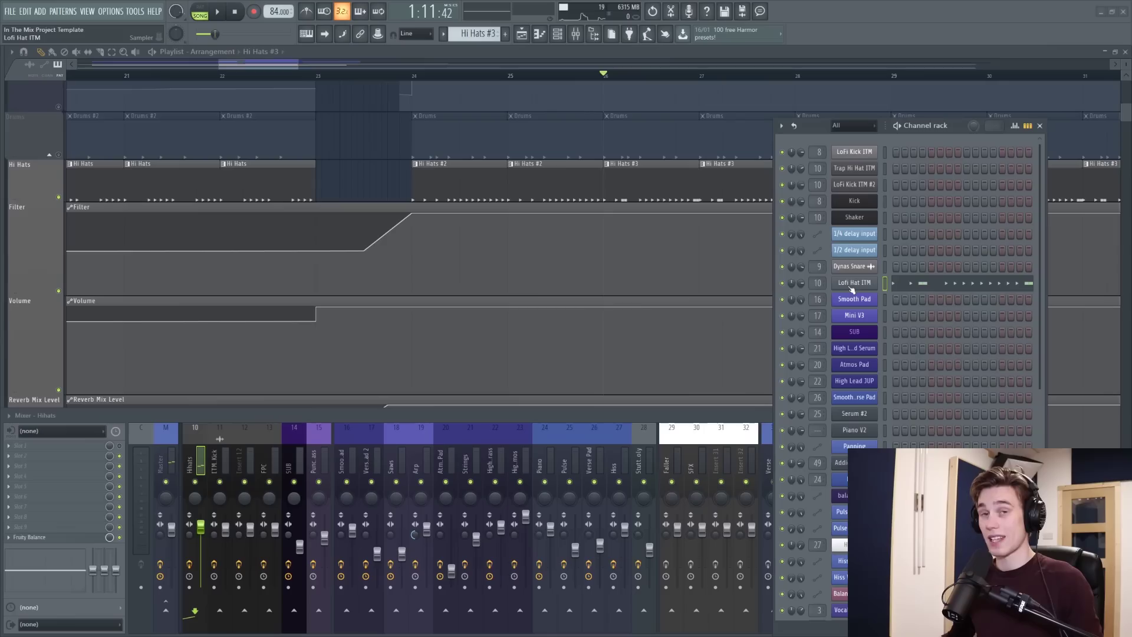
Step: Examine the Lofi Hat ITM notes and velocities in the piano roll, audition the pattern, and close the piano roll
right_click(850, 287)
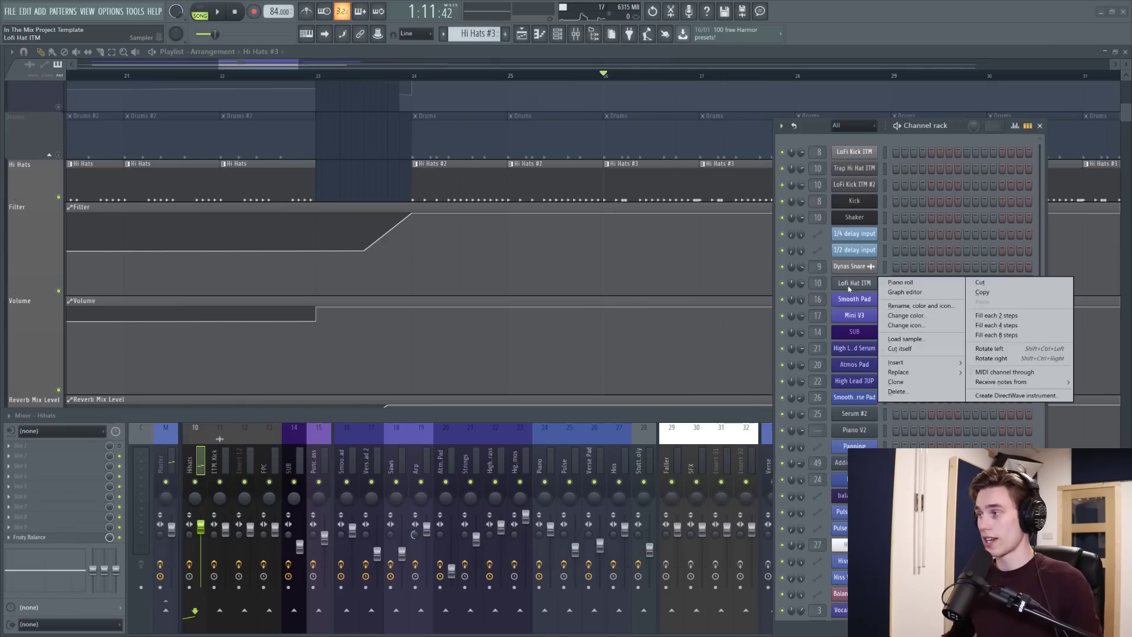
click(890, 283)
scroll(132, 306, down, 10)
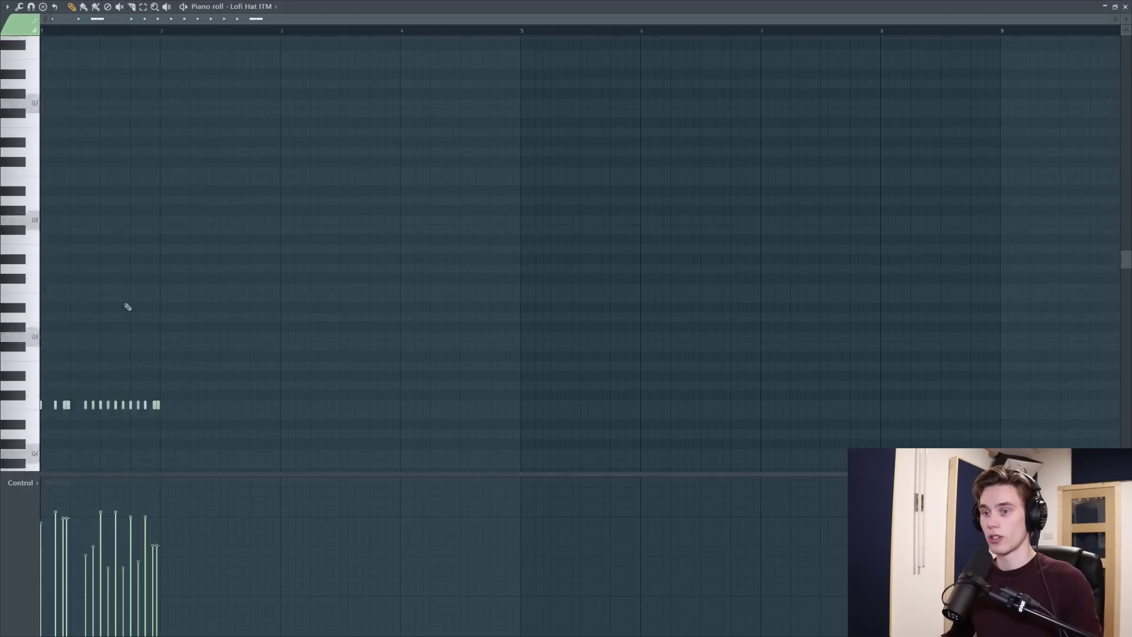
scroll(141, 312, up, 1)
scroll(78, 20, up, 5)
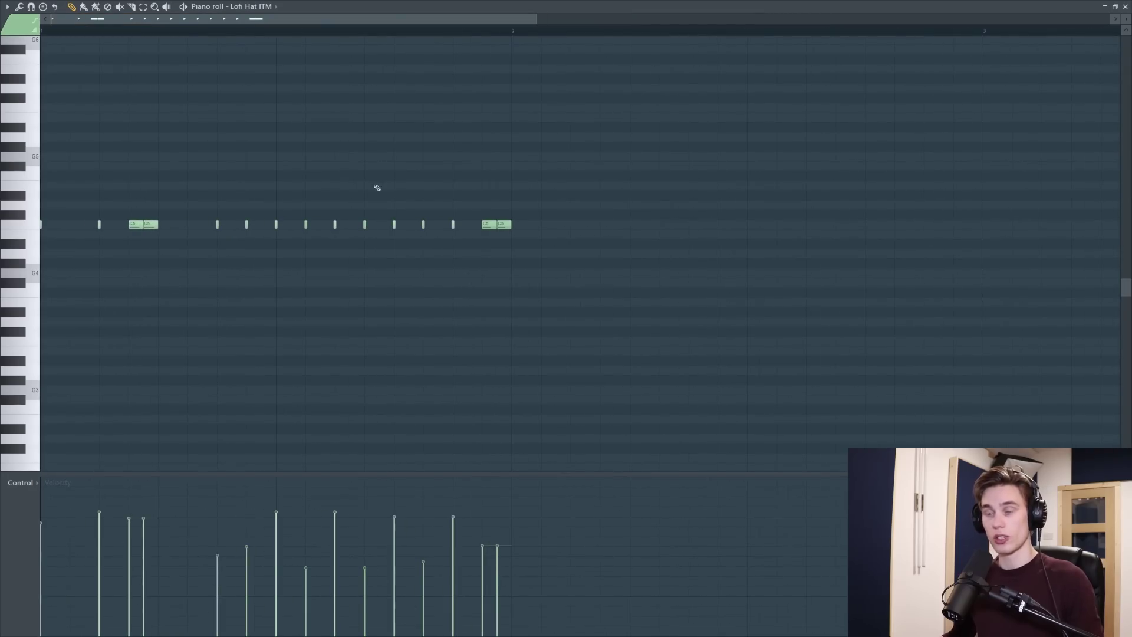
key(space)
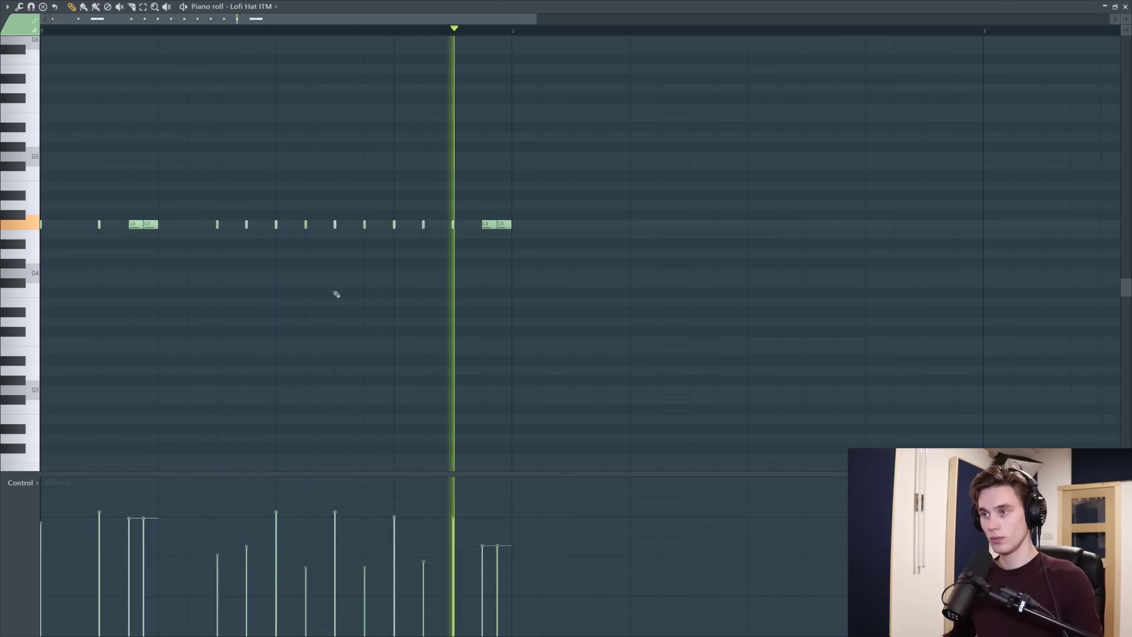
key(space)
click(1125, 7)
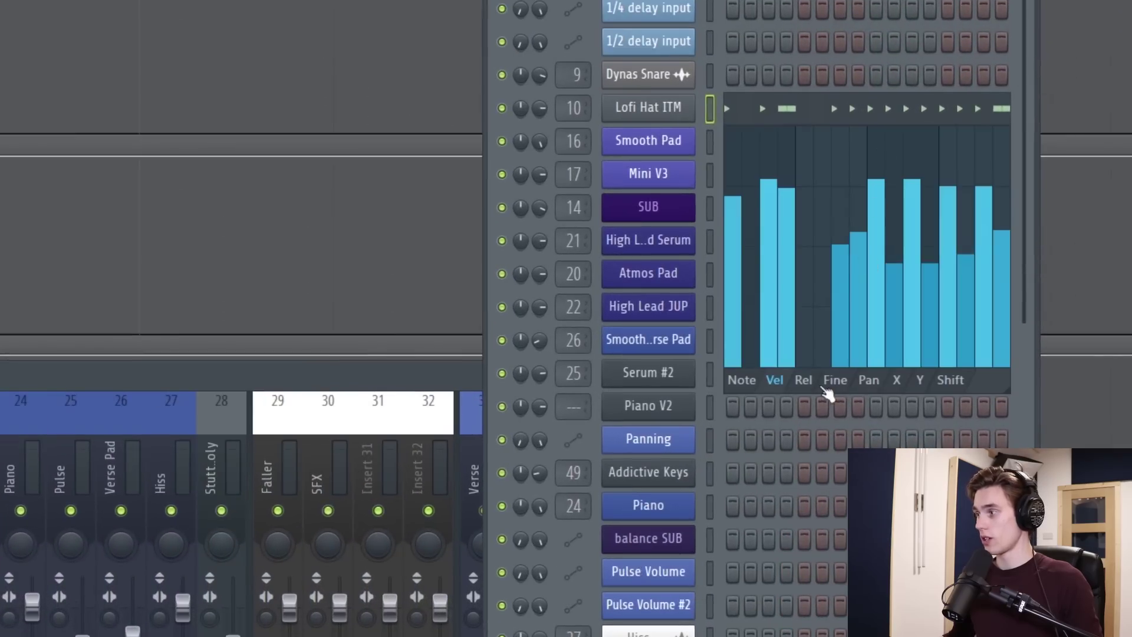
Step: Show the Lofi Hat ITM pan values in the graph editor and audition the panned hi-hats
click(805, 381)
click(868, 380)
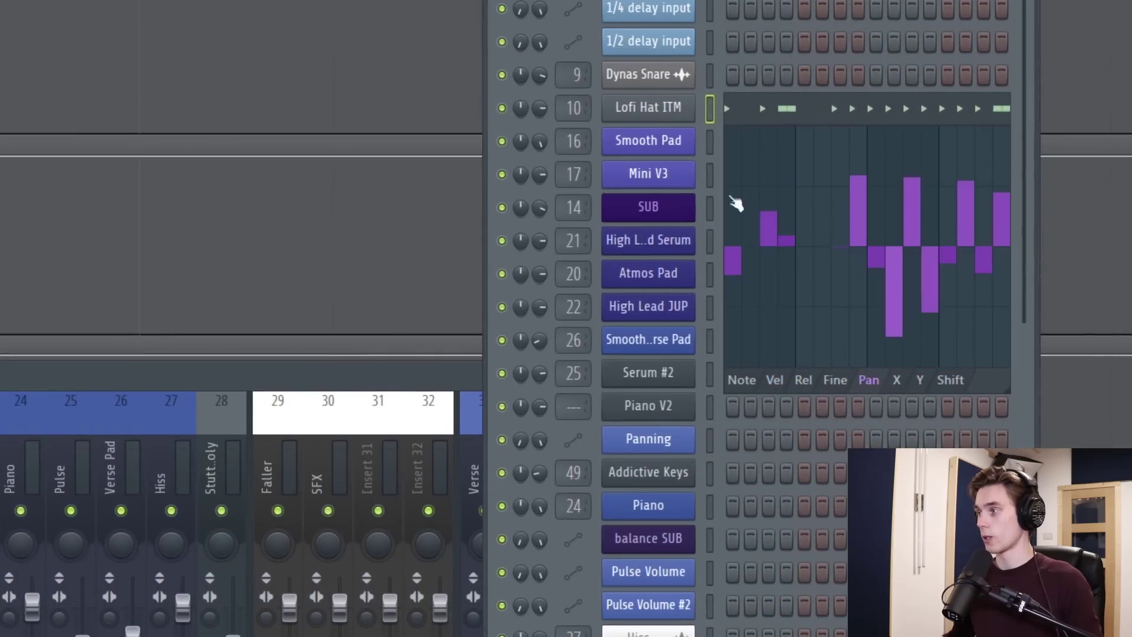
key(space)
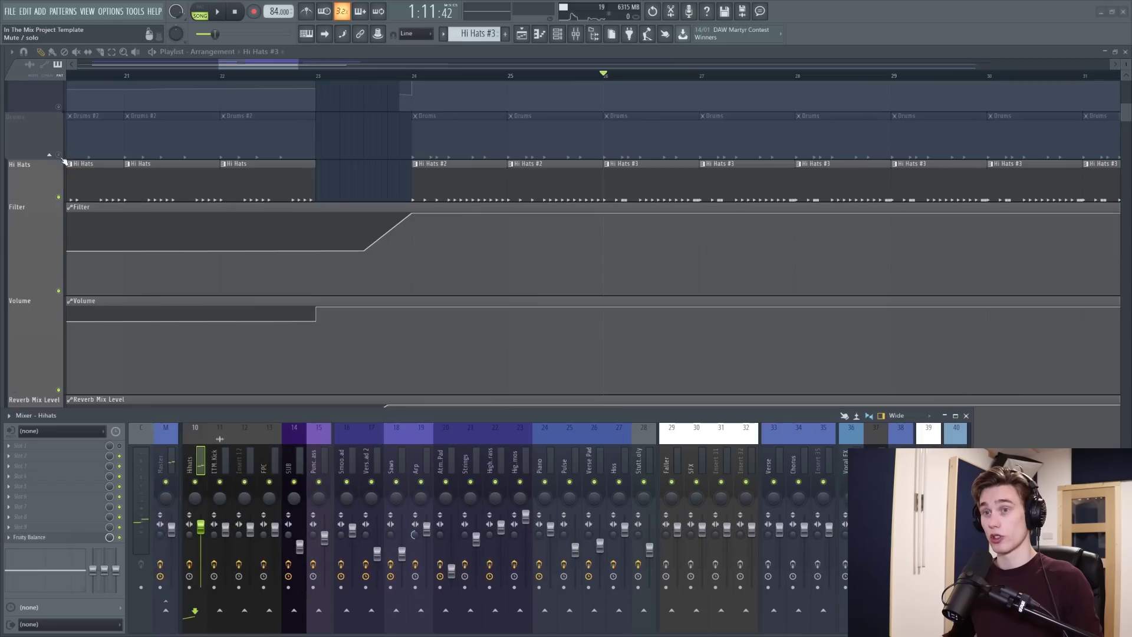
Step: Unmute the Drums playlist track, play it with the hi-hats, mute the Drum reverb Bus, and stop playback
click(59, 156)
scroll(243, 466, up, 3)
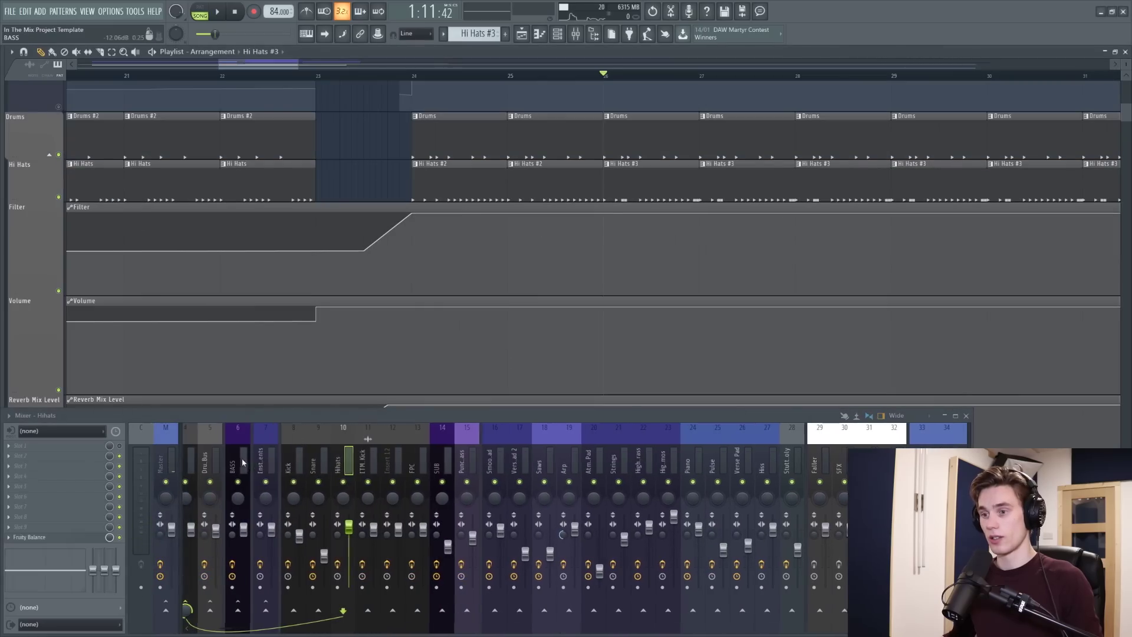
key(space)
click(212, 482)
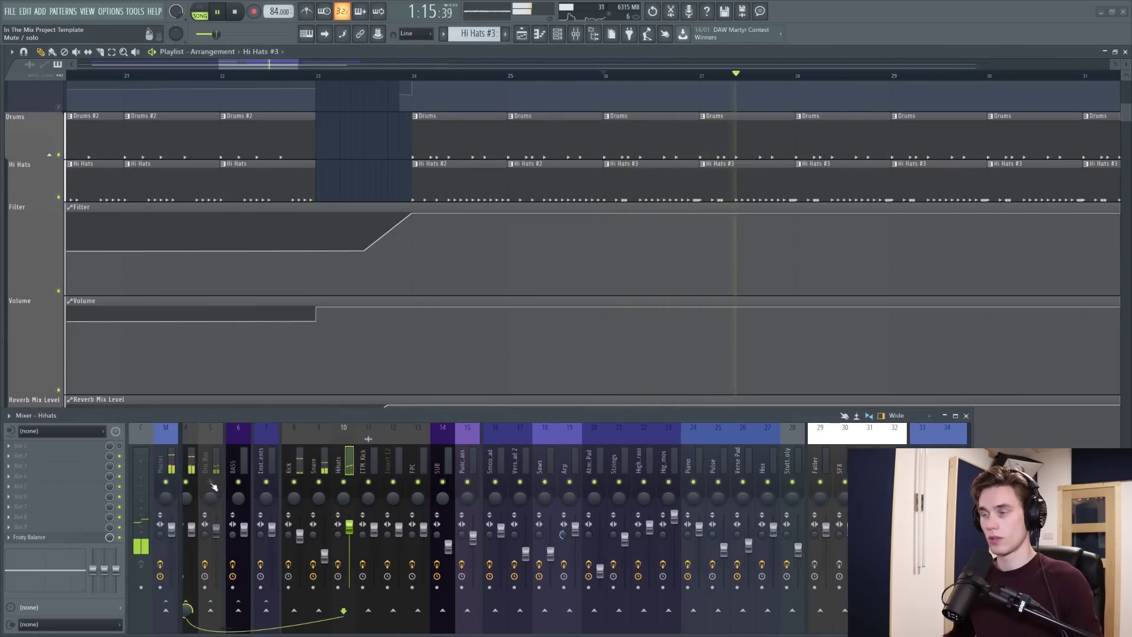
key(space)
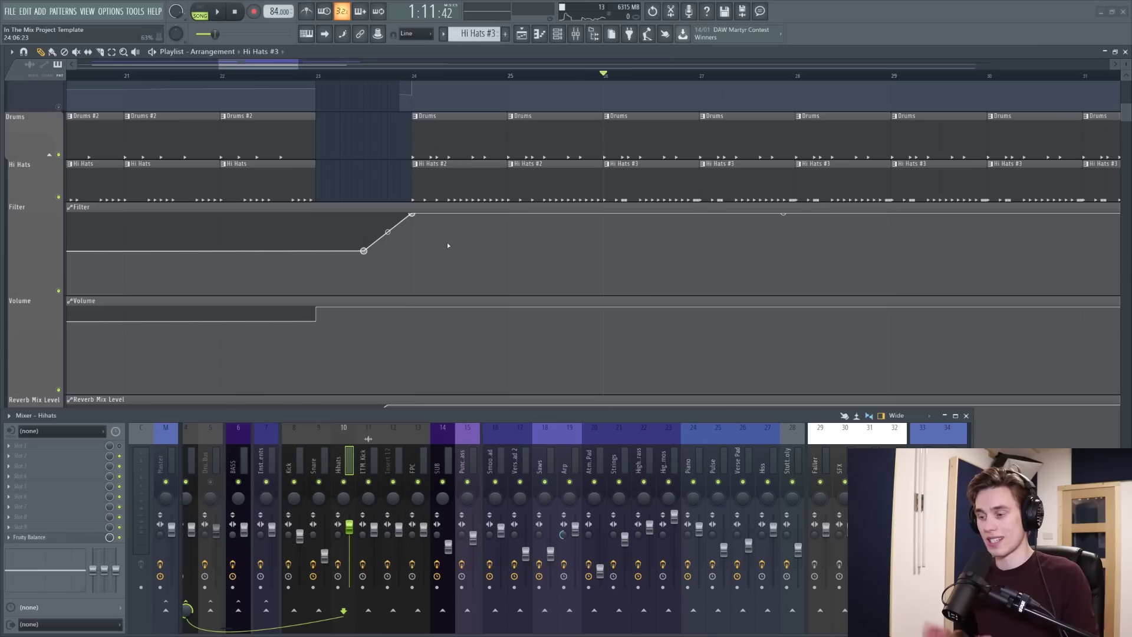
Step: Reset all Lofi Hat ITM note panning to centre and redraw the note velocities as a nearly level line
click(556, 34)
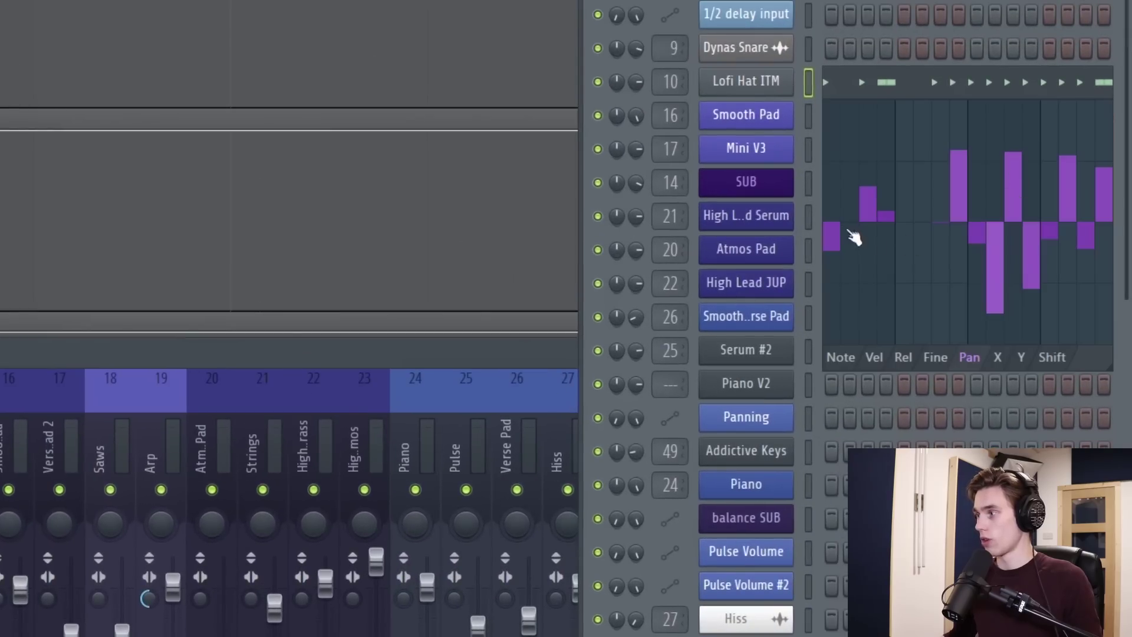
drag(853, 236, 1120, 231)
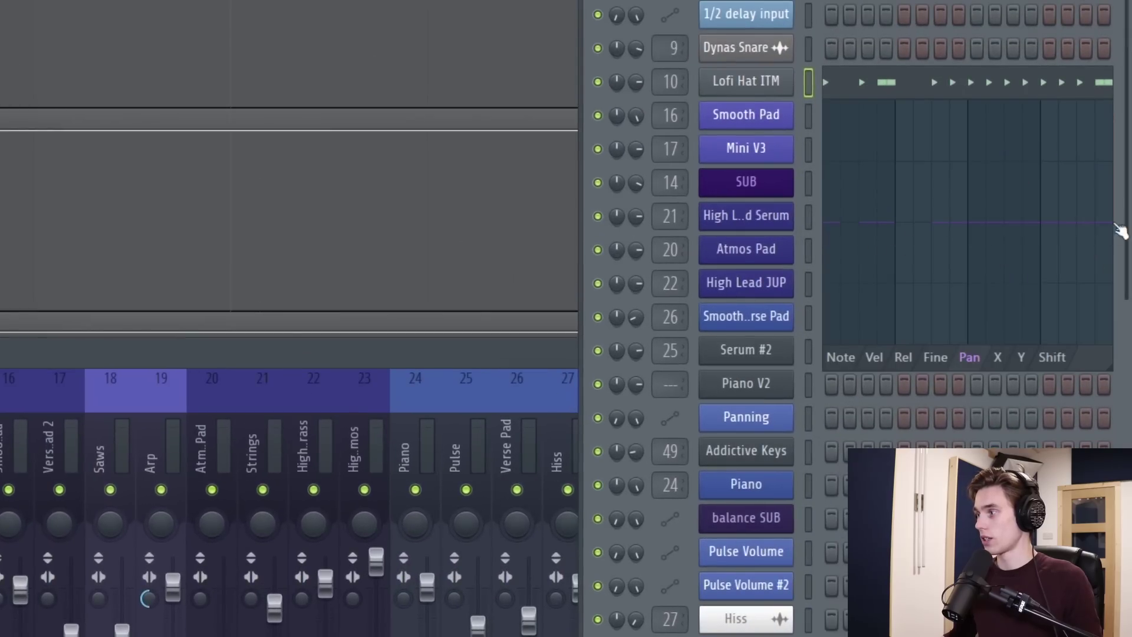
click(887, 357)
mouse_move(855, 236)
mouse_down()
mouse_move(882, 186)
mouse_move(1117, 198)
mouse_up()
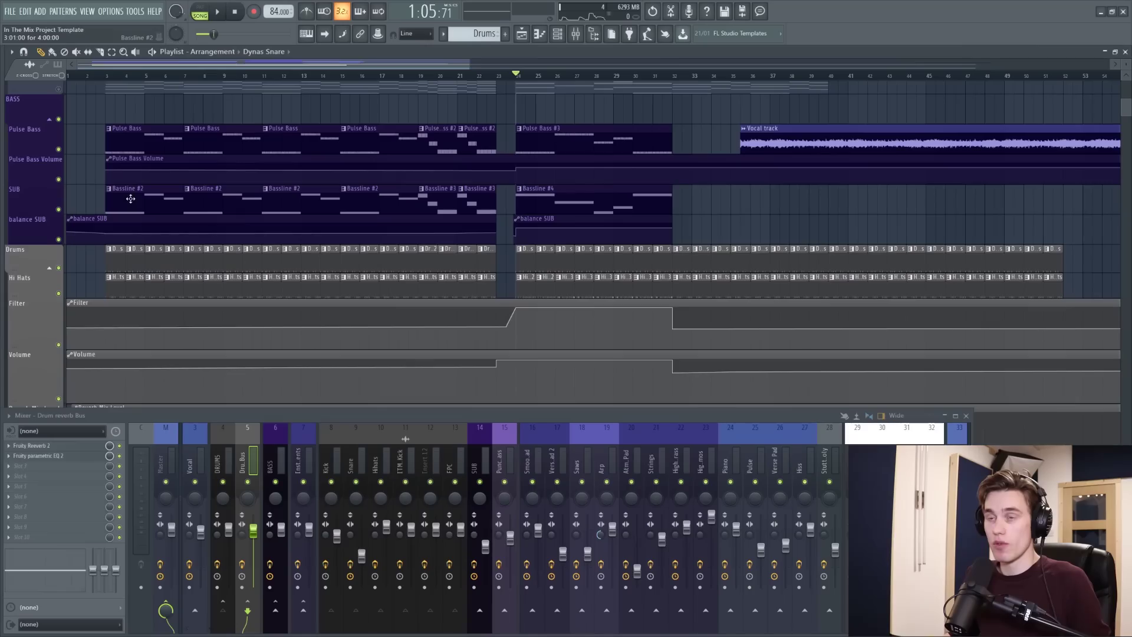
Step: Solo the Piano playlist track, examine the Piano pattern's chords in the piano roll, and audition them
scroll(86, 197, up, 5)
scroll(35, 191, down, 2)
click(59, 179)
right_click(59, 180)
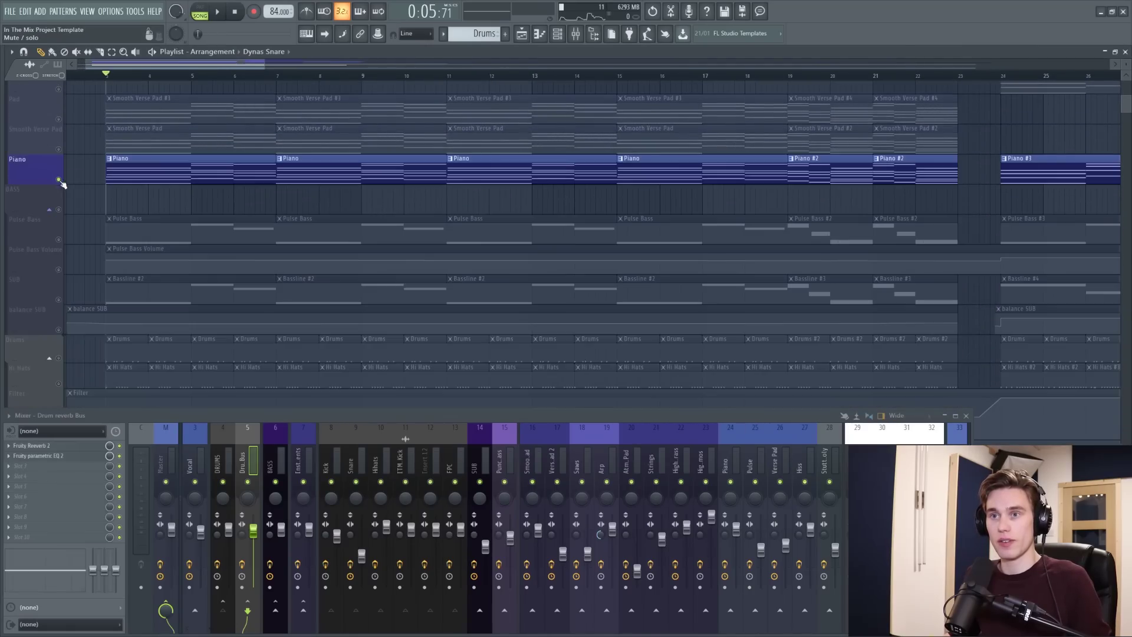
double_click(137, 166)
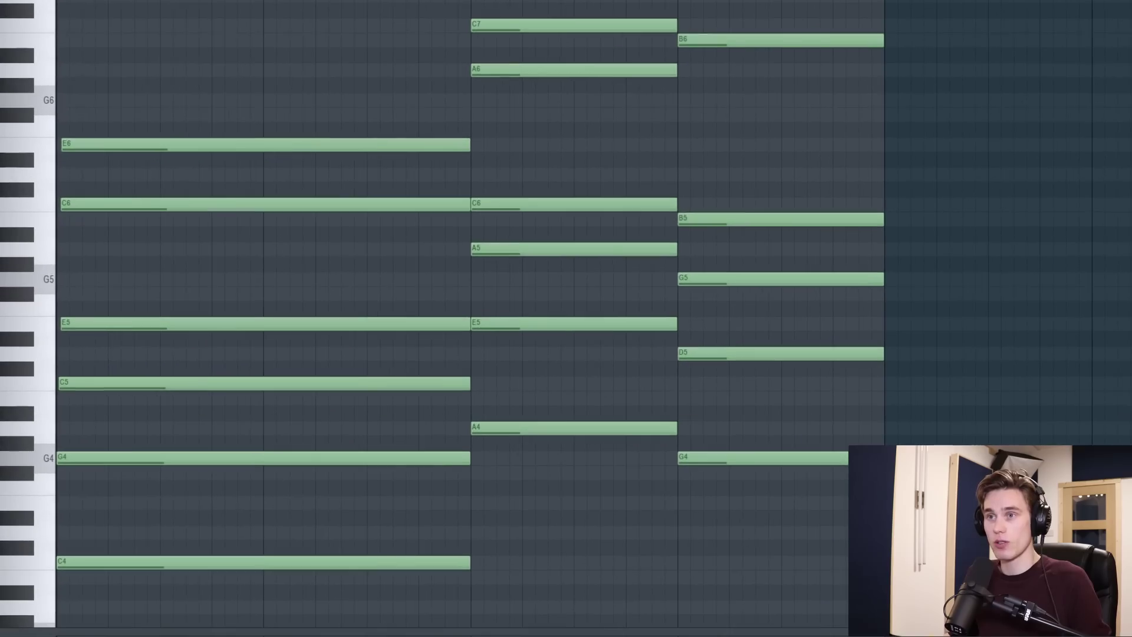
scroll(144, 598, up, 3)
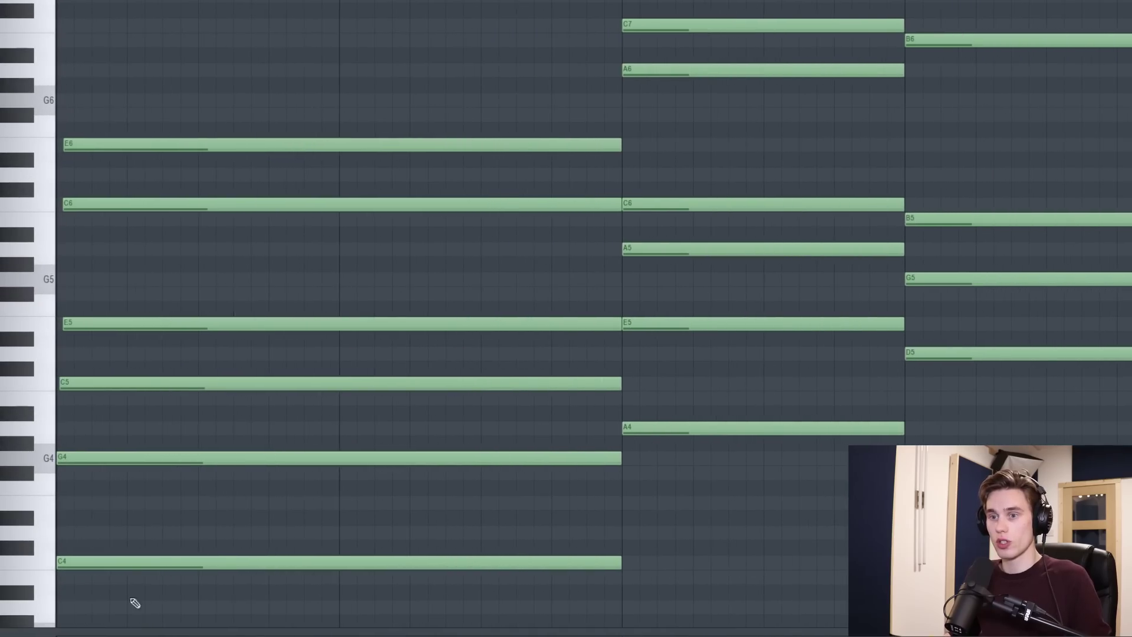
key(space)
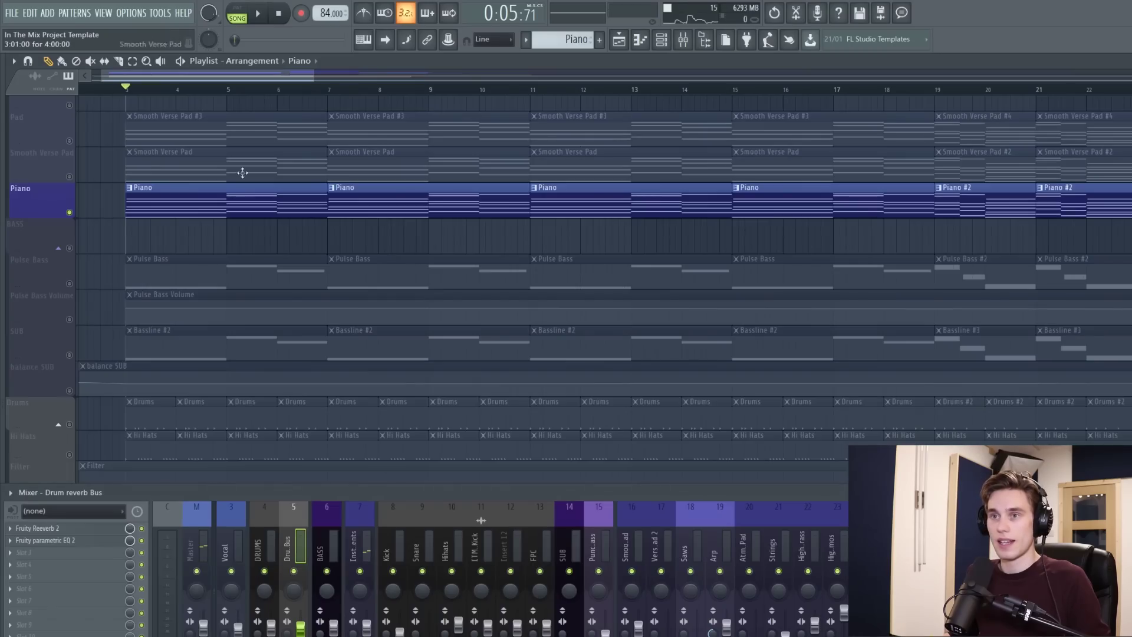
Step: Enable the Smooth Verse Pad track alongside the Piano, then solo the pad and audition it
click(69, 177)
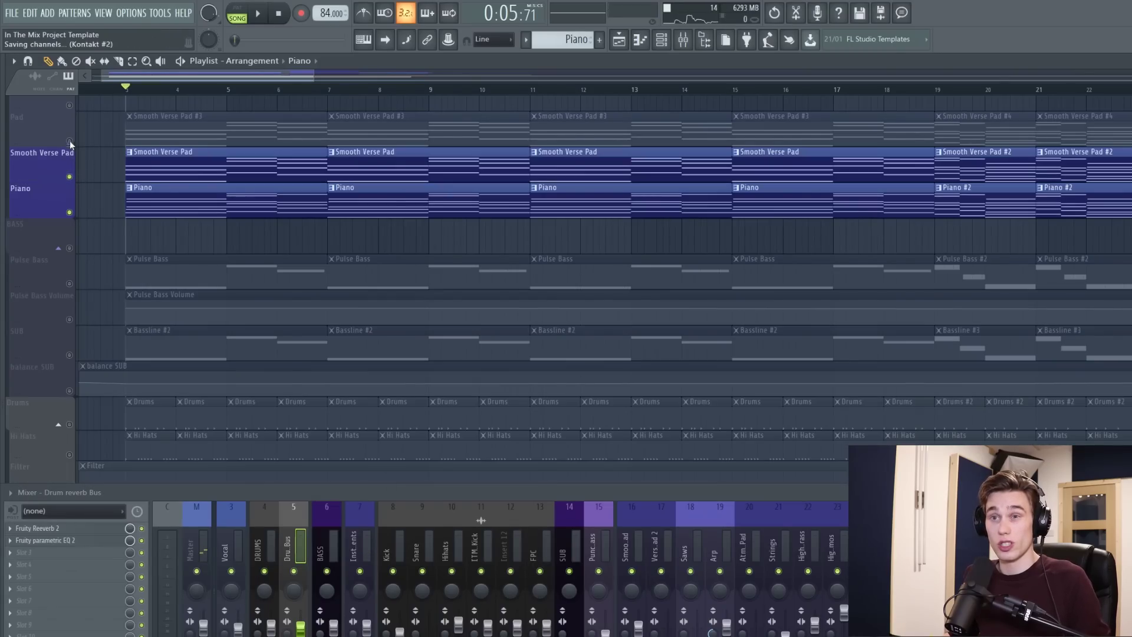
right_click(70, 177)
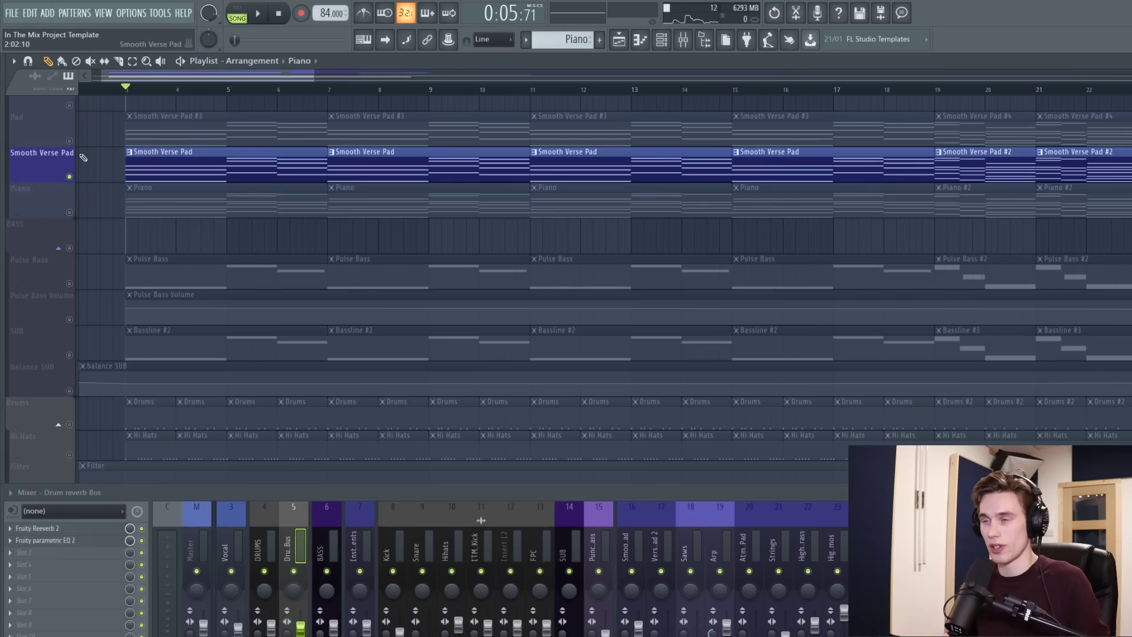
key(space)
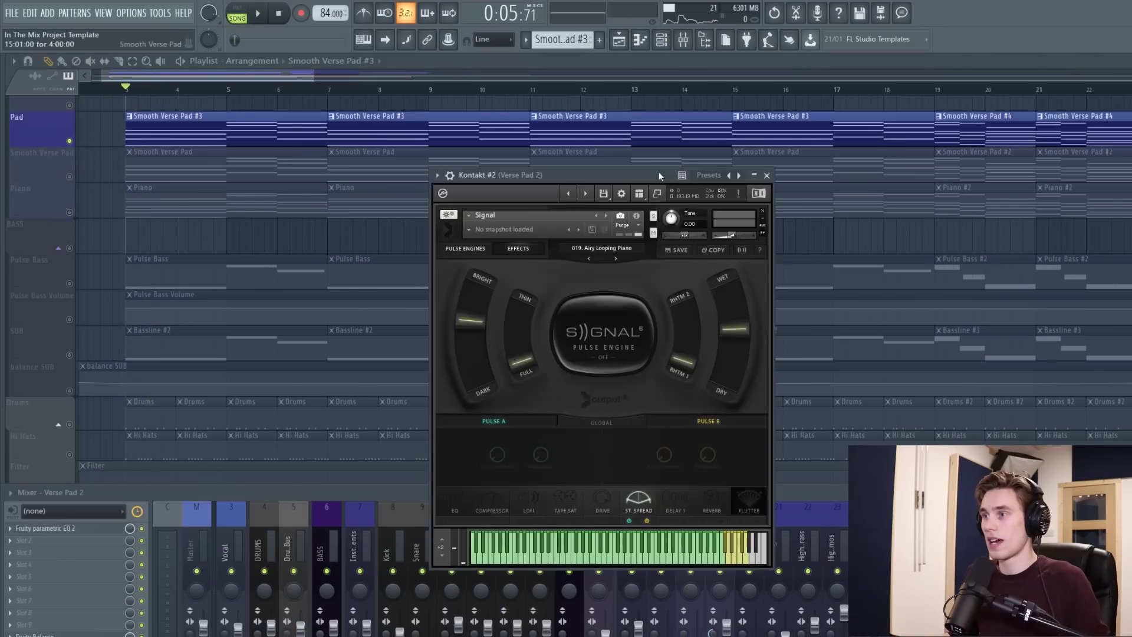
Step: Reposition the Kontakt #2 window showing the Signal instrument and audition the soloed Pad track
drag(659, 176, 700, 146)
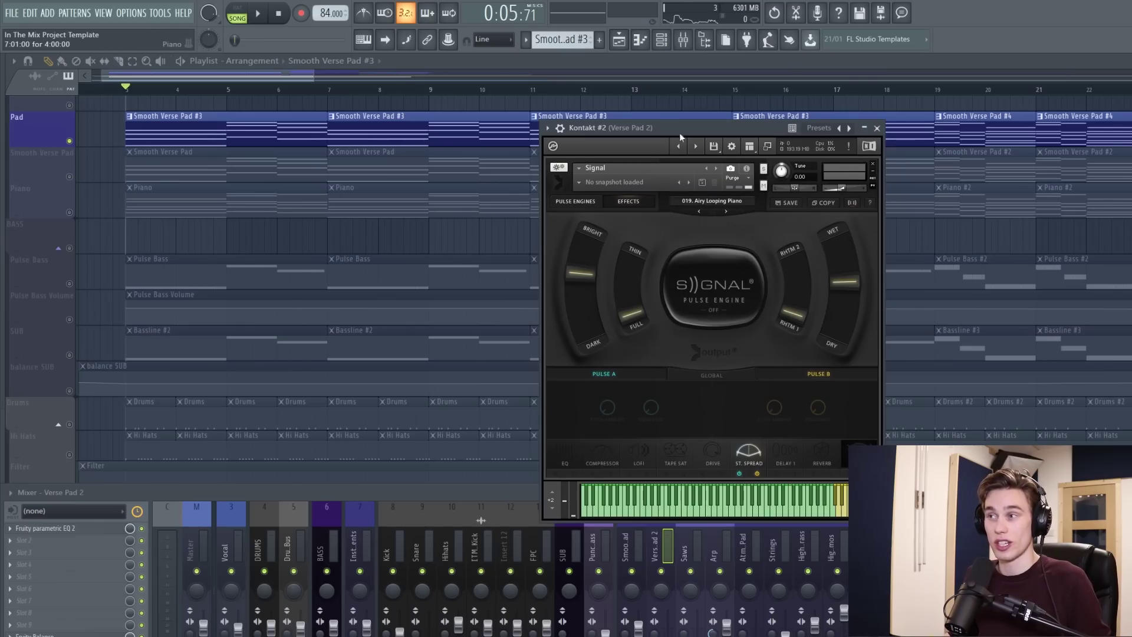
drag(678, 133, 614, 146)
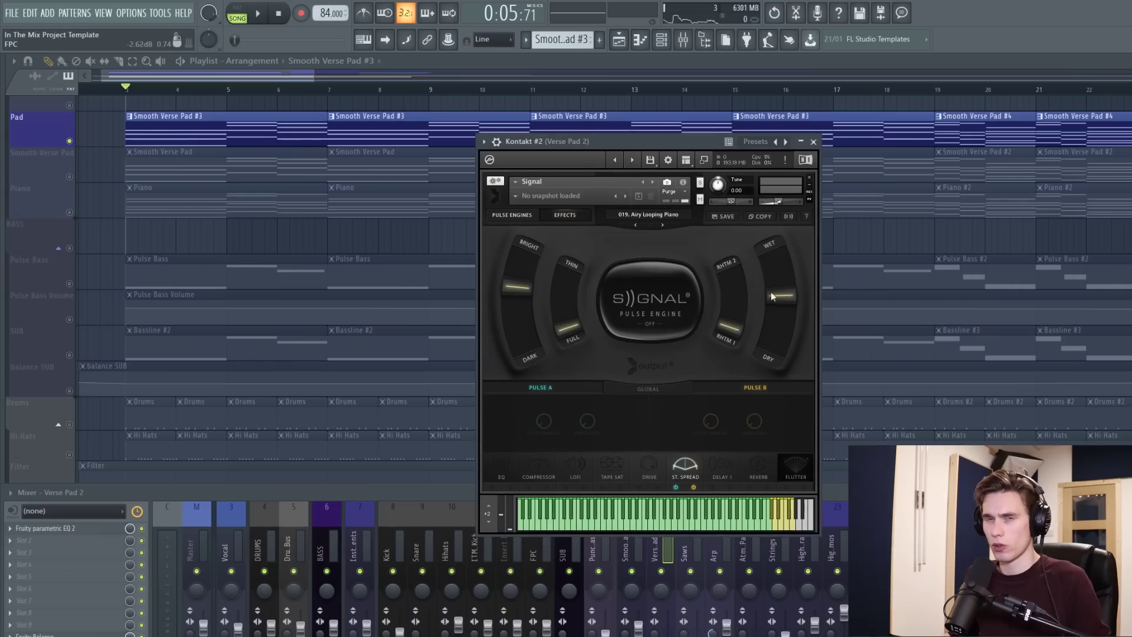
drag(670, 146, 636, 145)
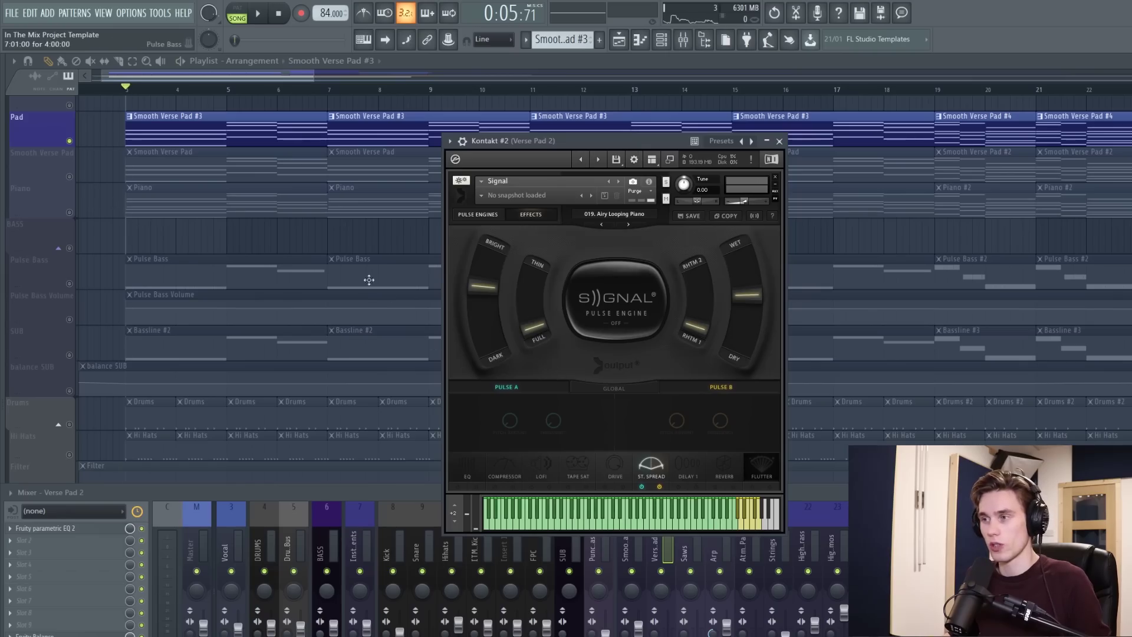
key(space)
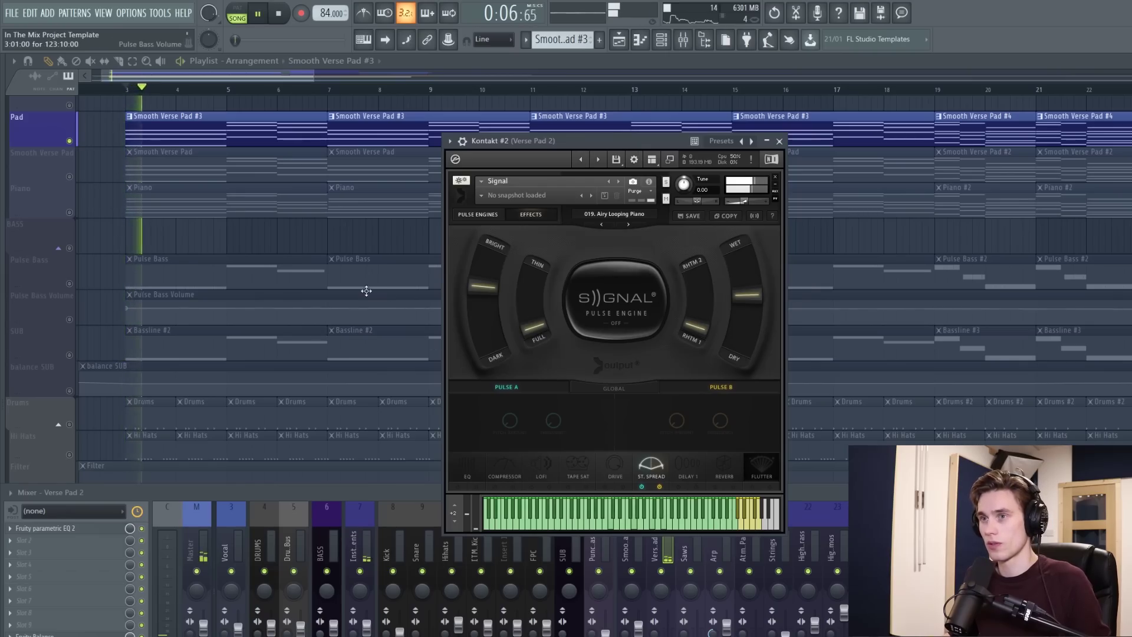
Step: Enable the Piano and Smooth Verse Pad tracks alongside the Pad, audition the layers together, and close the Kontakt #2 window
key(space)
click(70, 212)
key(space)
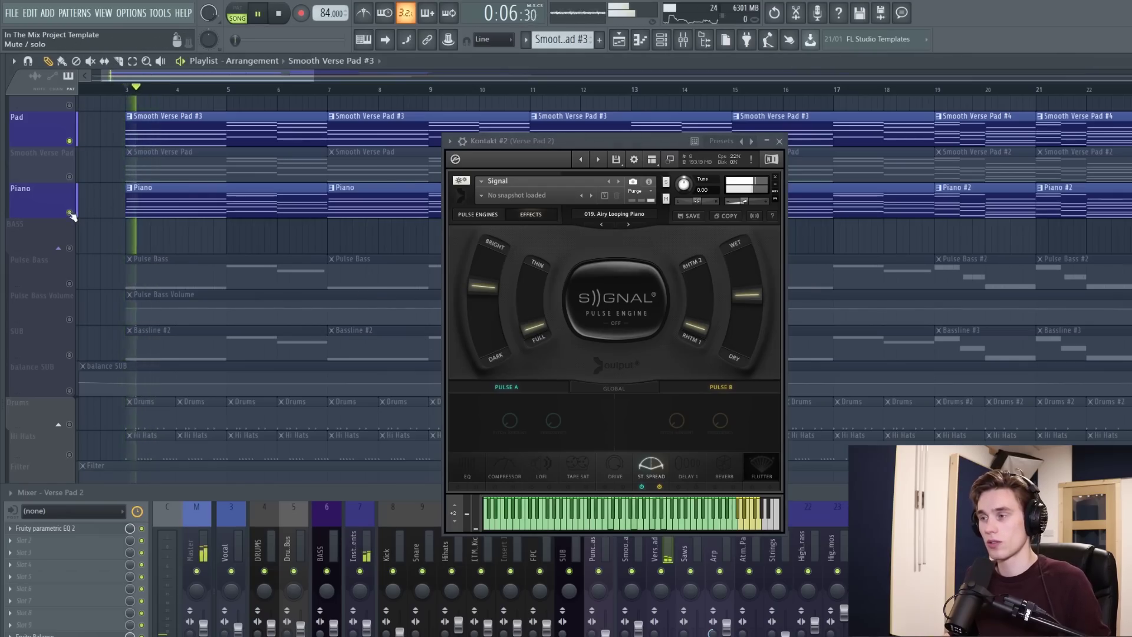
click(70, 177)
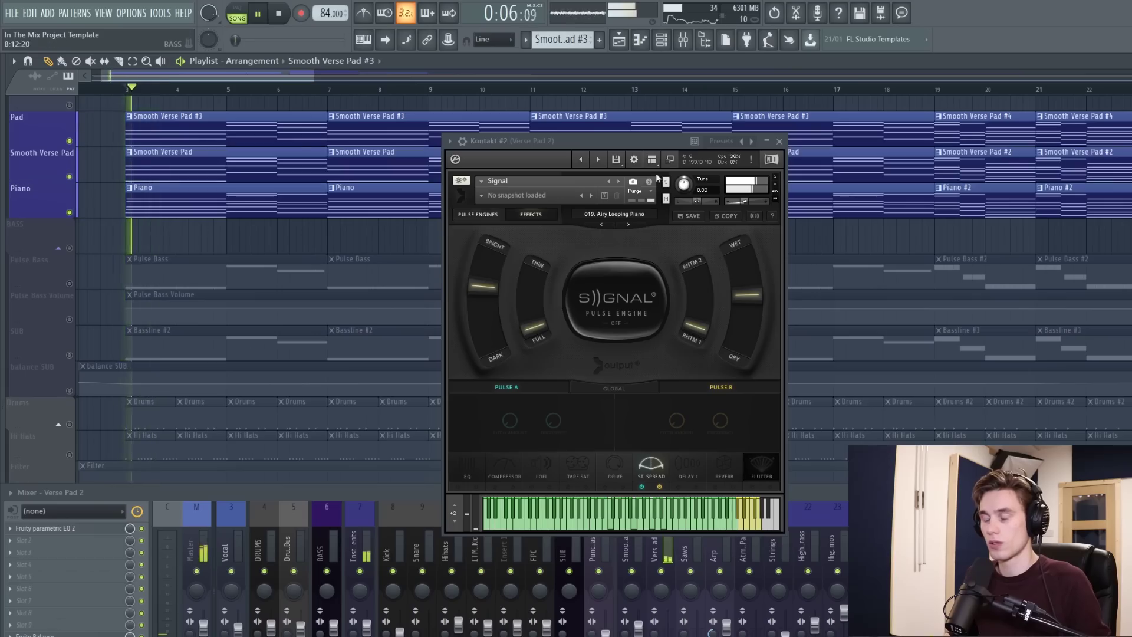
key(space)
click(781, 142)
Step: Solo the Pulse Bass with its volume automation, audition it, and bring in the drums and SUB tracks
scroll(59, 181, down, 3)
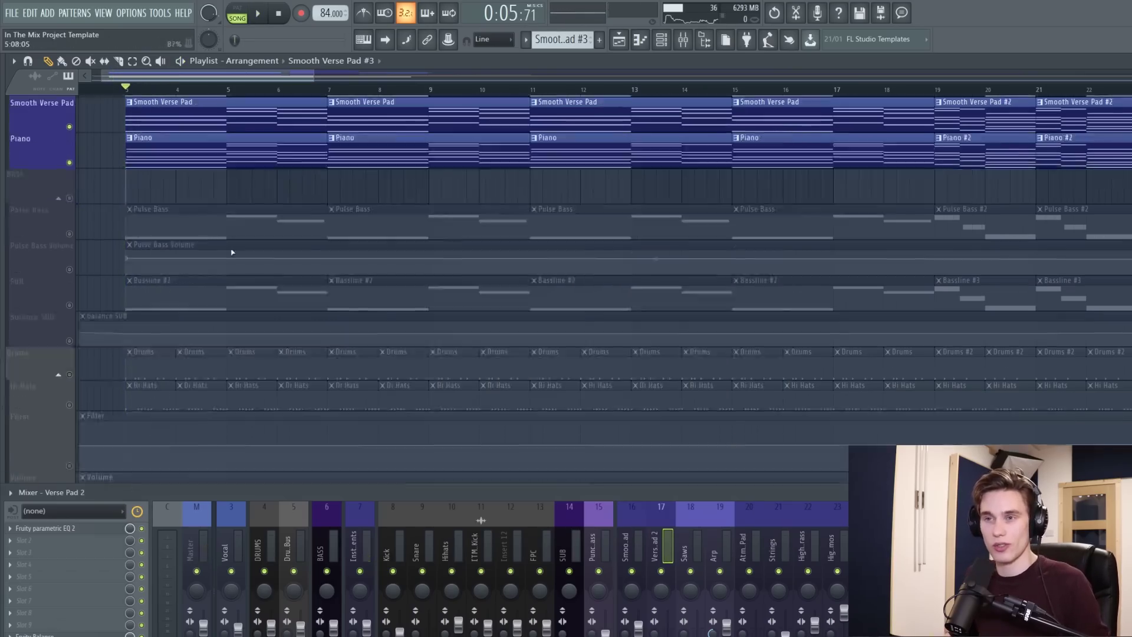
click(70, 178)
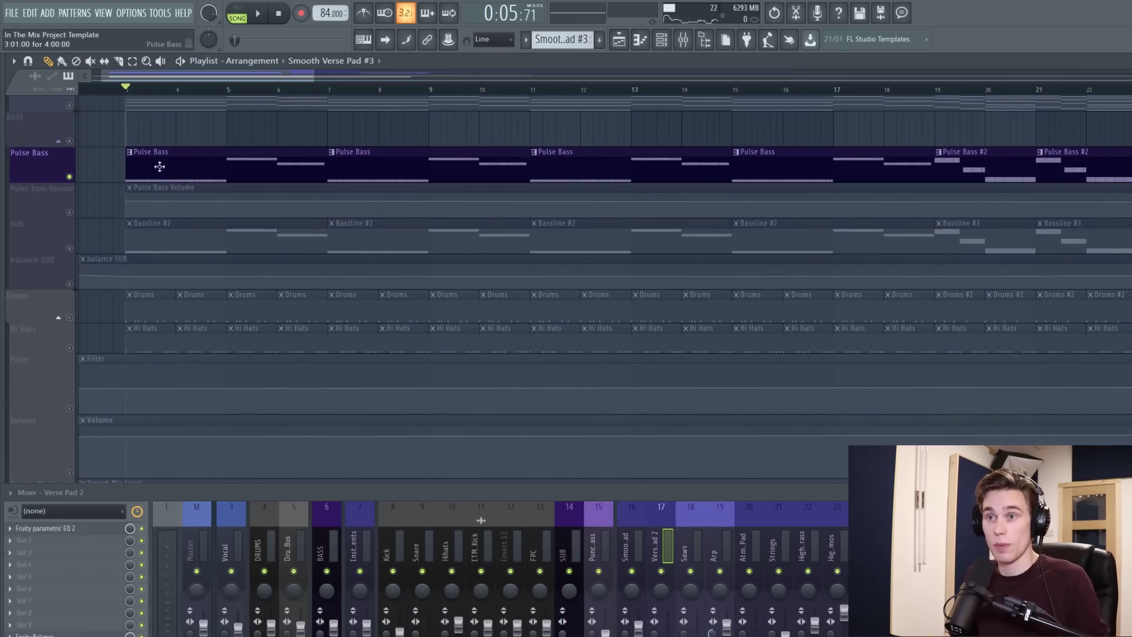
ctrl+click(69, 213)
key(space)
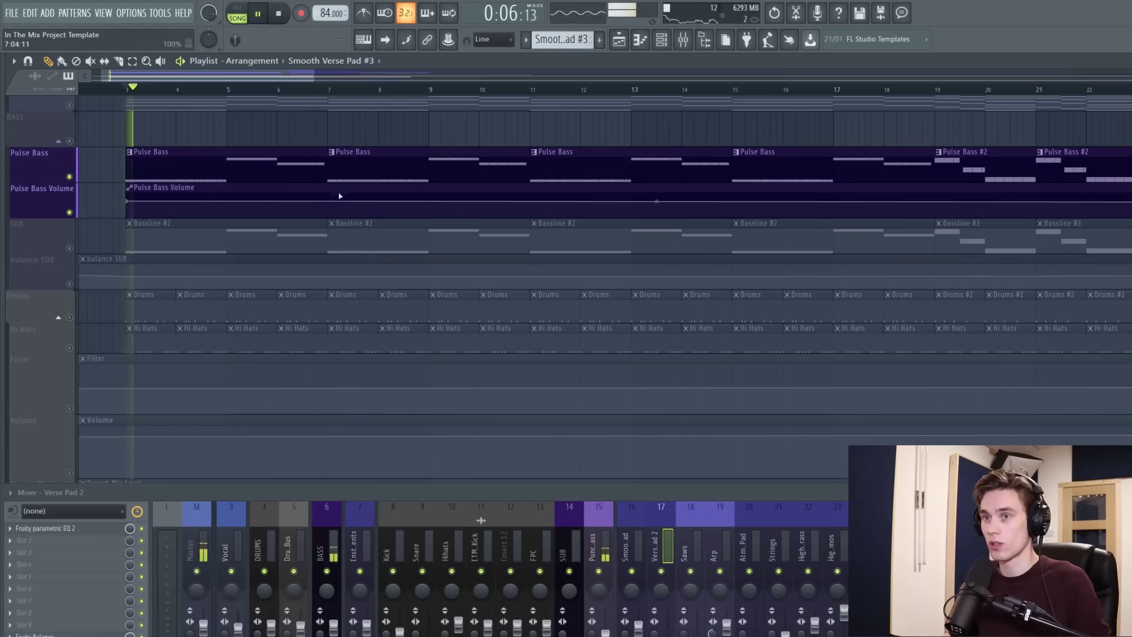
click(70, 318)
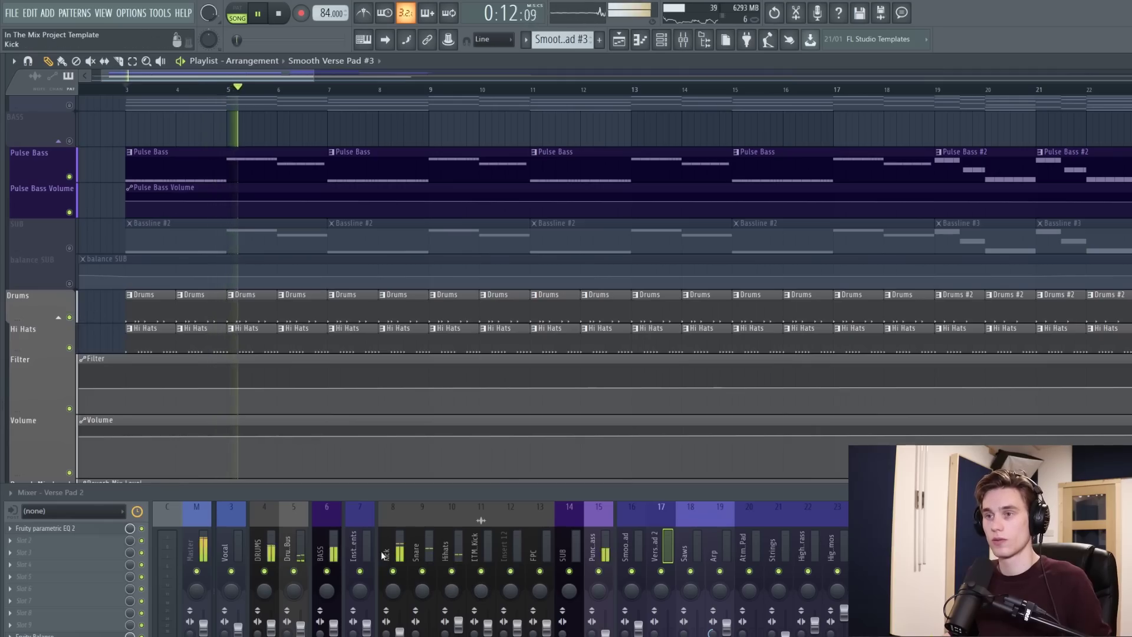
click(69, 249)
key(space)
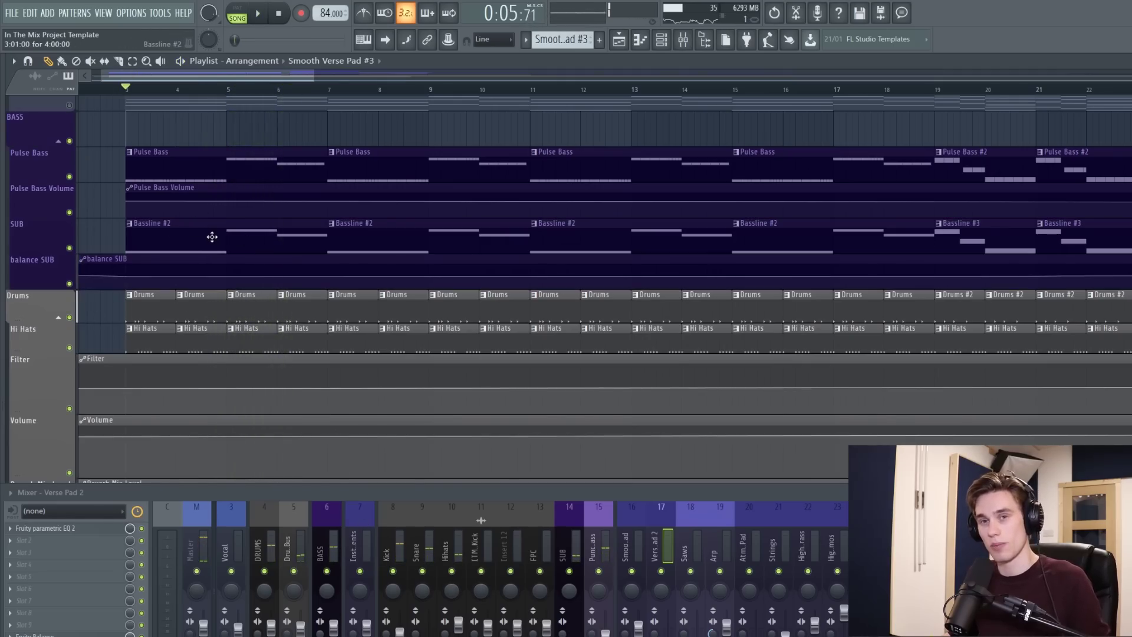
Step: Enable the Pad, Smooth Verse Pad and Piano tracks, audition the full verse, and select the Punchy Bass mixer track
scroll(237, 243, up, 3)
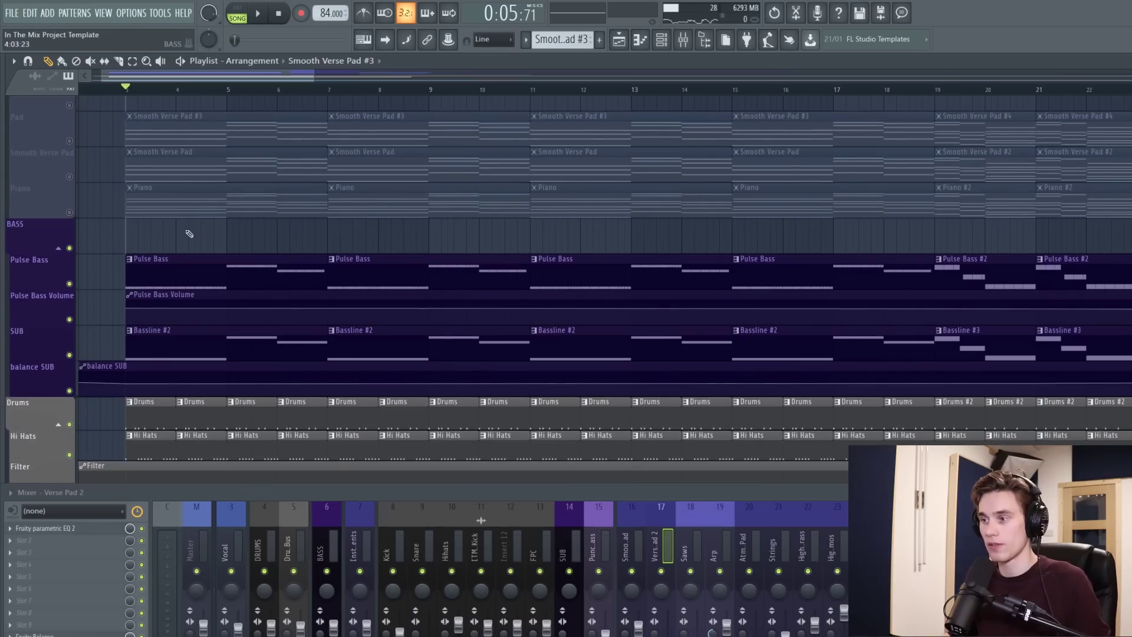
click(69, 213)
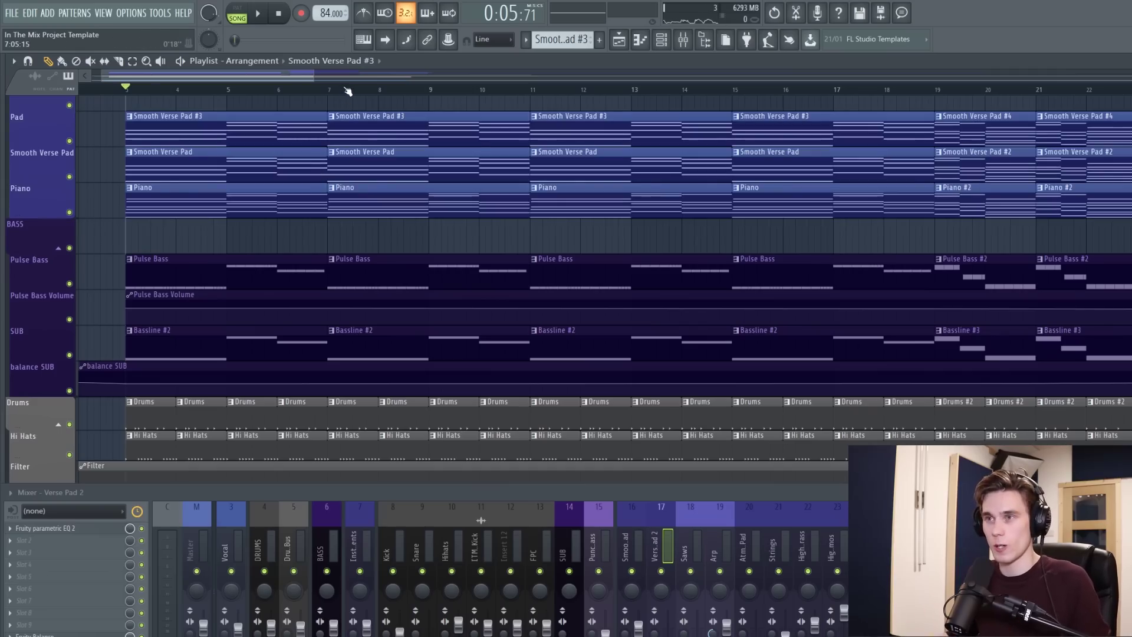
scroll(350, 94, down, 2)
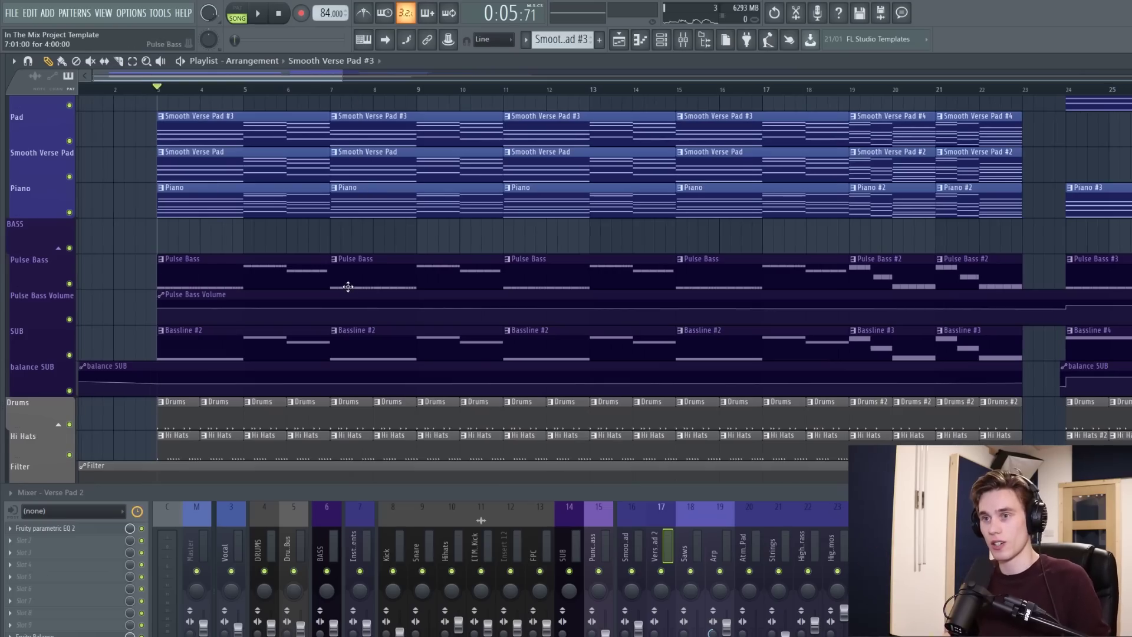
key(space)
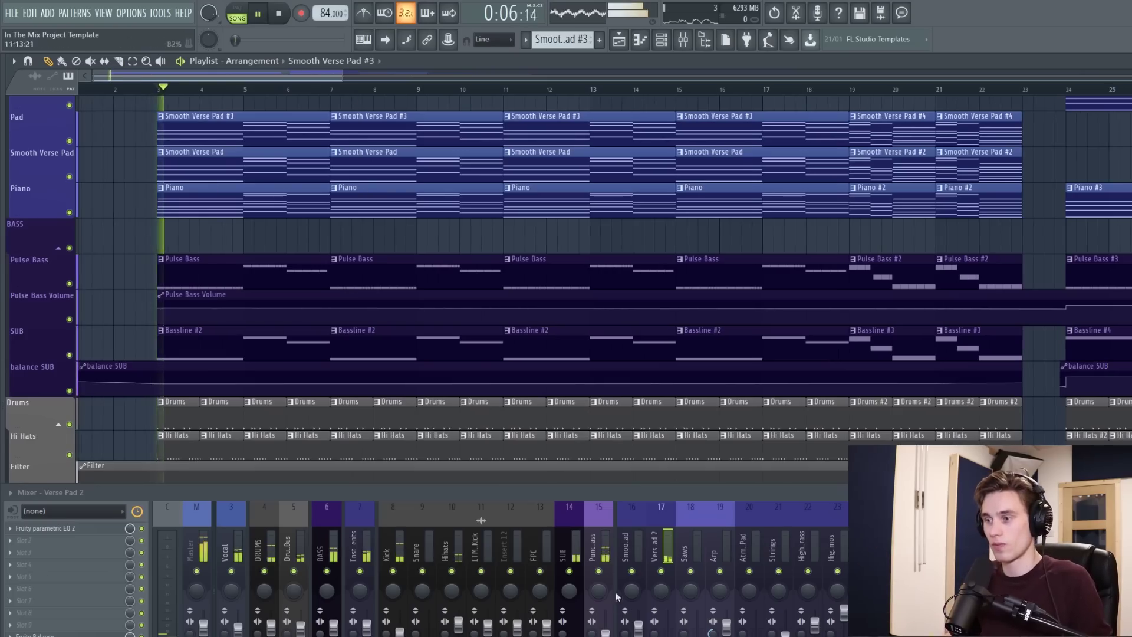
click(596, 539)
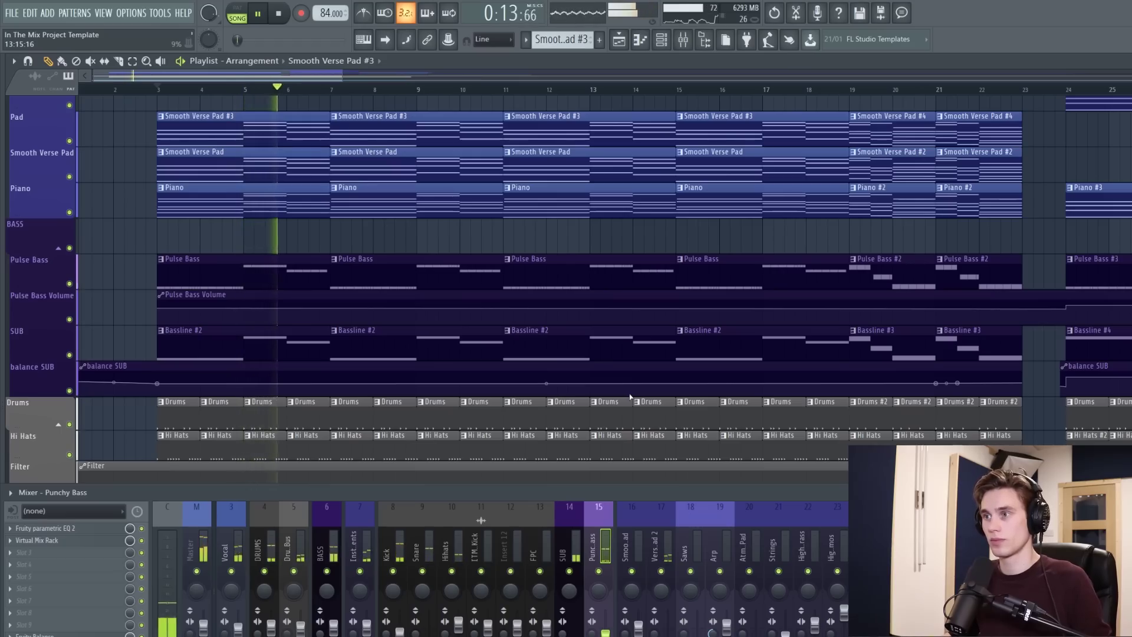
key(space)
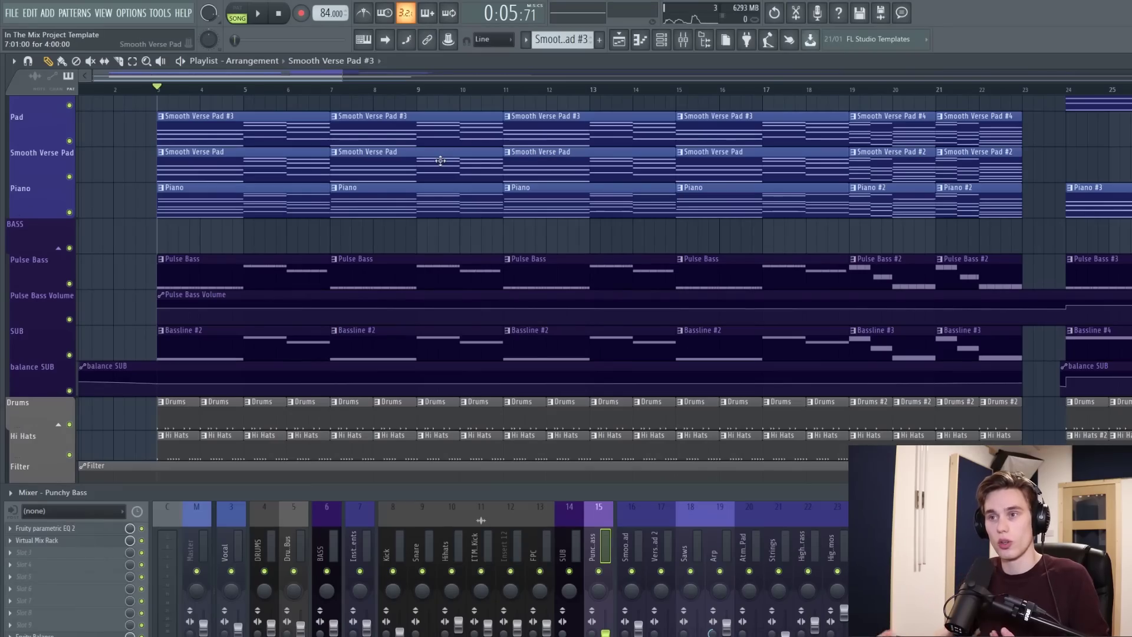
Step: Solo the Piano track at bar 19, examine the Piano #2 pattern's chords in the piano roll, and audition them
scroll(333, 93, down, 3)
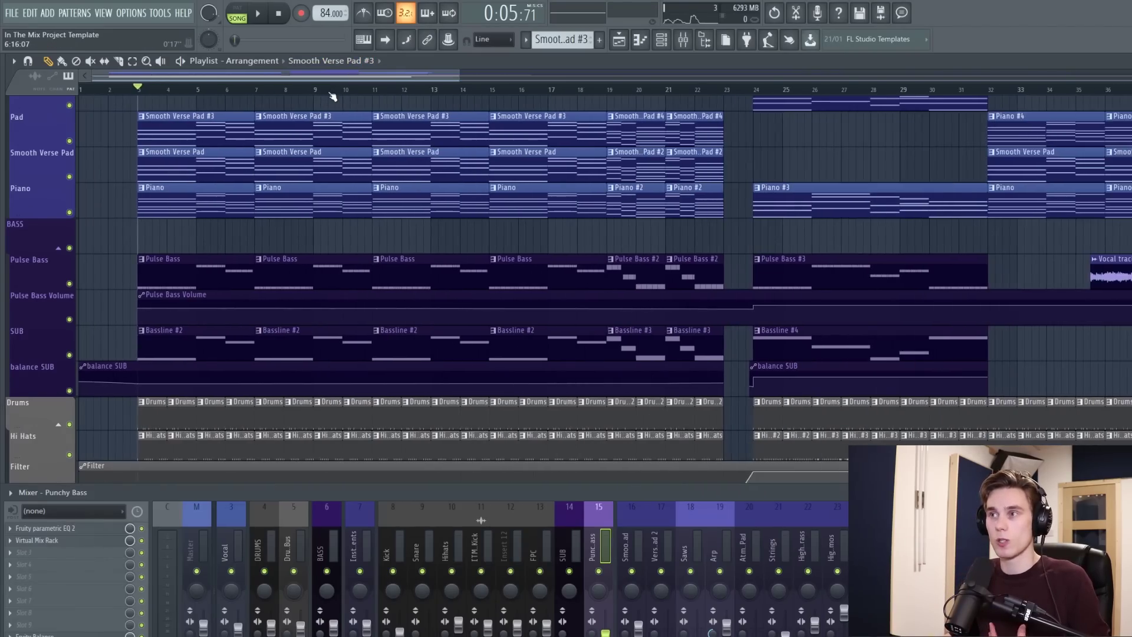
scroll(333, 96, up, 1)
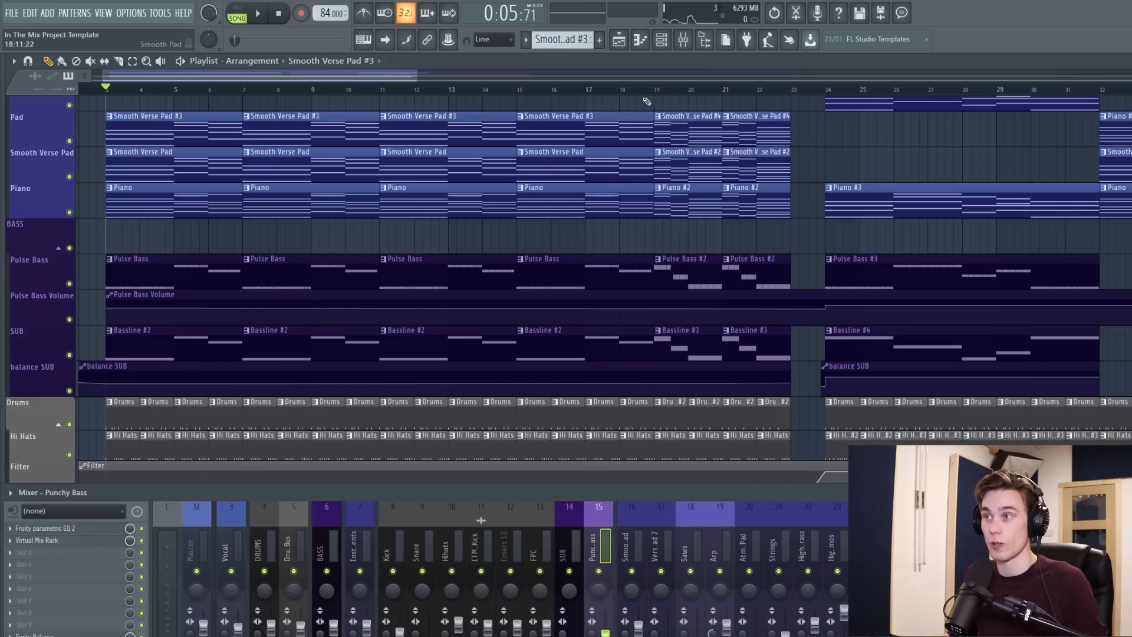
scroll(654, 94, up, 5)
scroll(672, 201, up, 4)
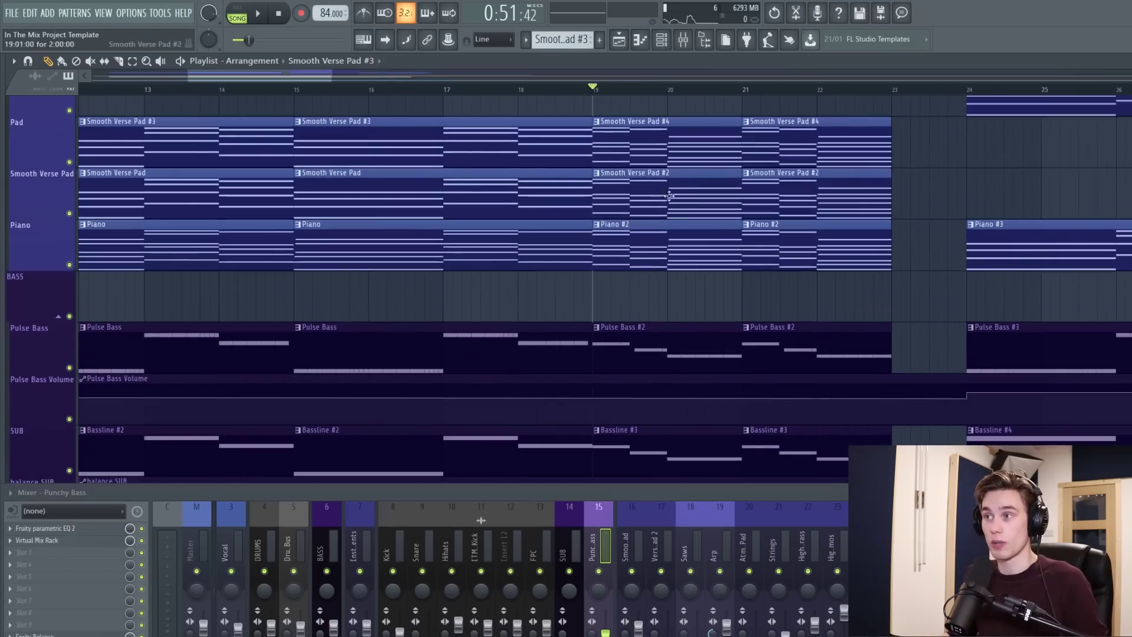
scroll(678, 217, up, 2)
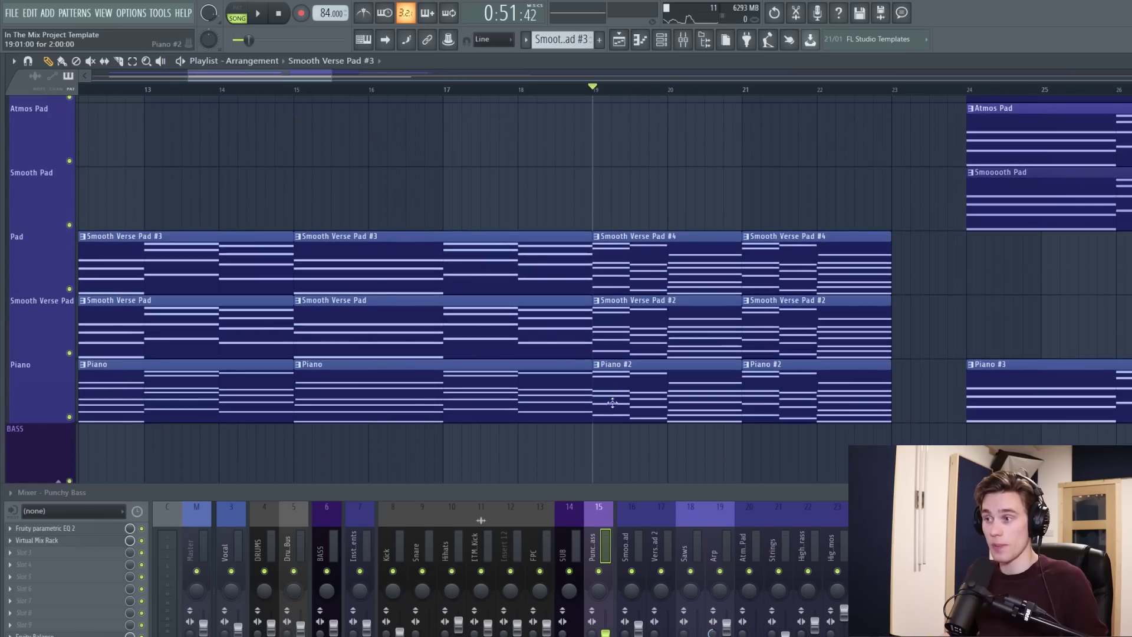
right_click(69, 417)
scroll(392, 126, down, 2)
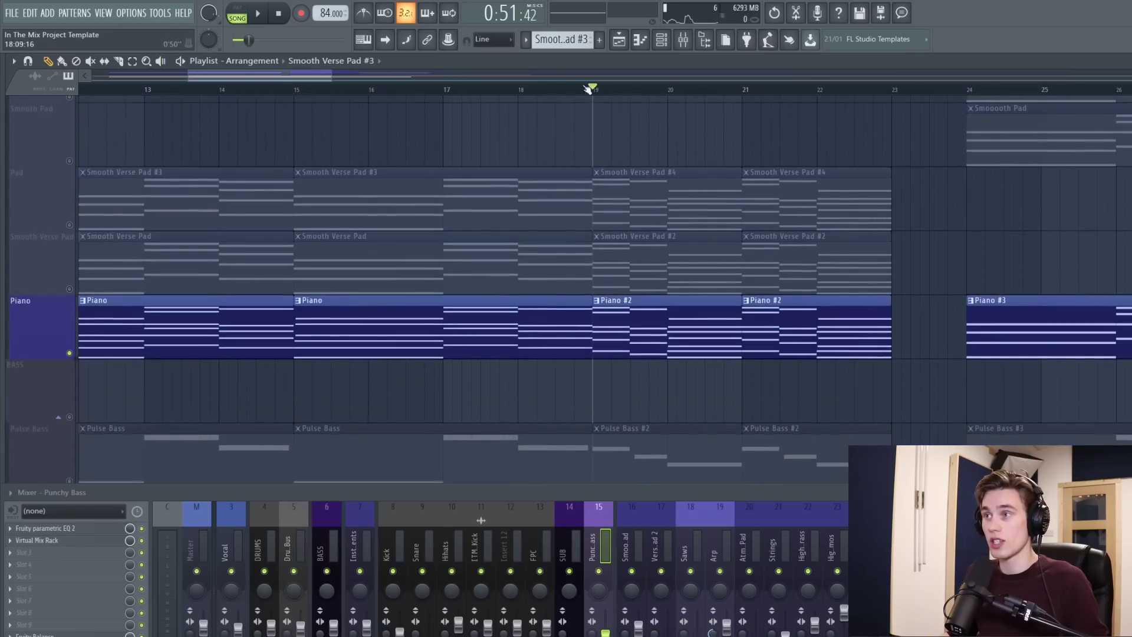
double_click(662, 329)
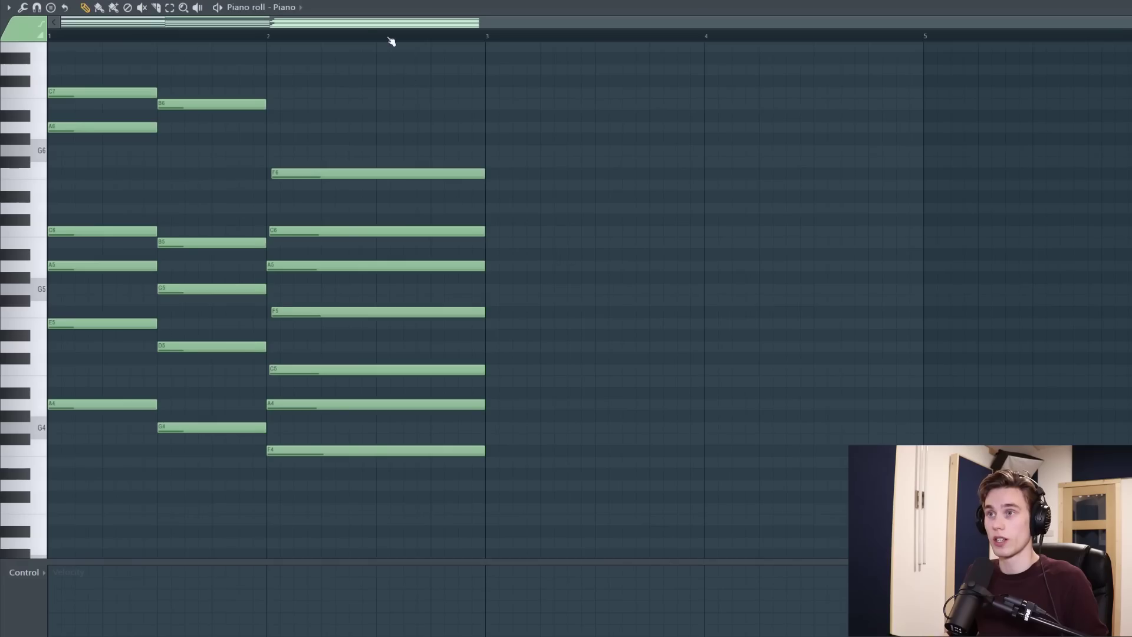
scroll(391, 41, up, 3)
key(space)
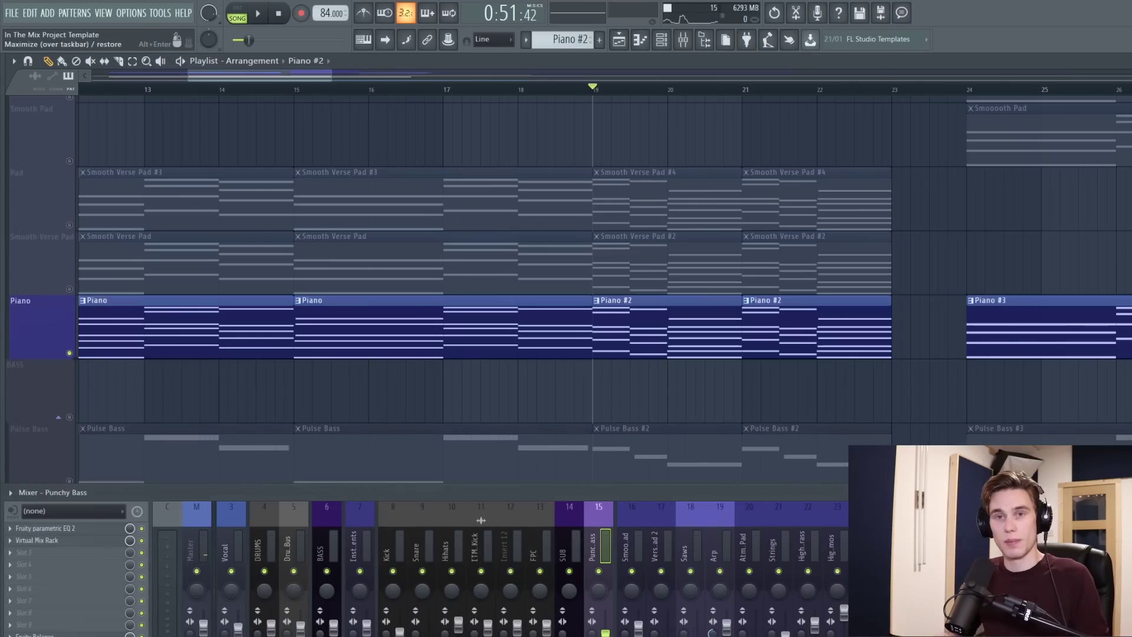
Step: Unsolo the Piano and audition all tracks from bar 23 into the drop
scroll(603, 93, down, 3)
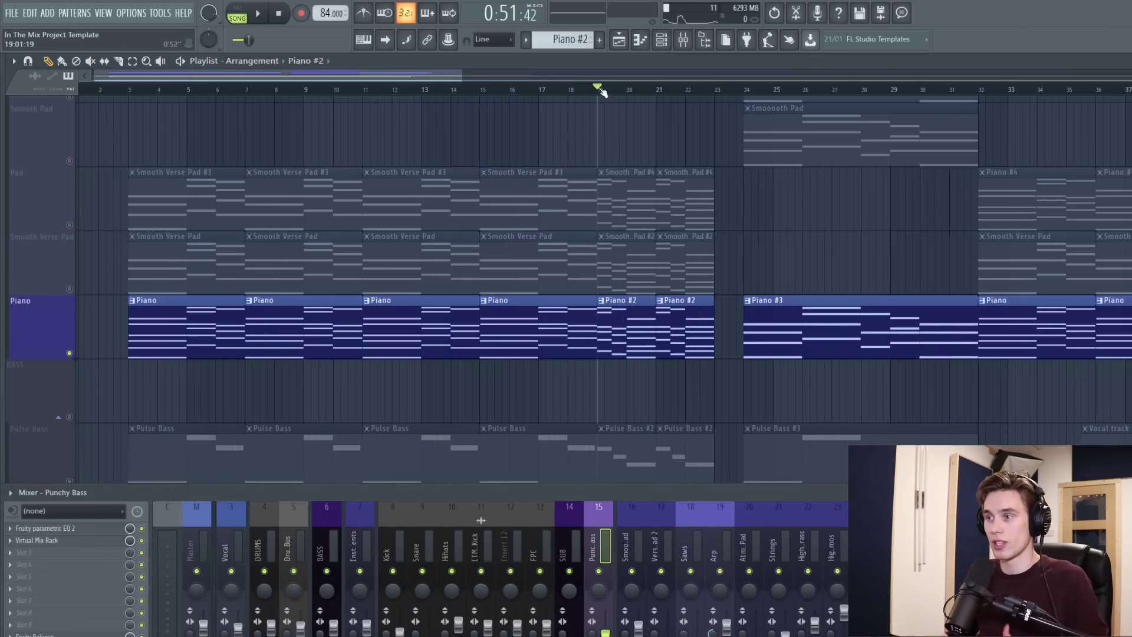
right_click(70, 354)
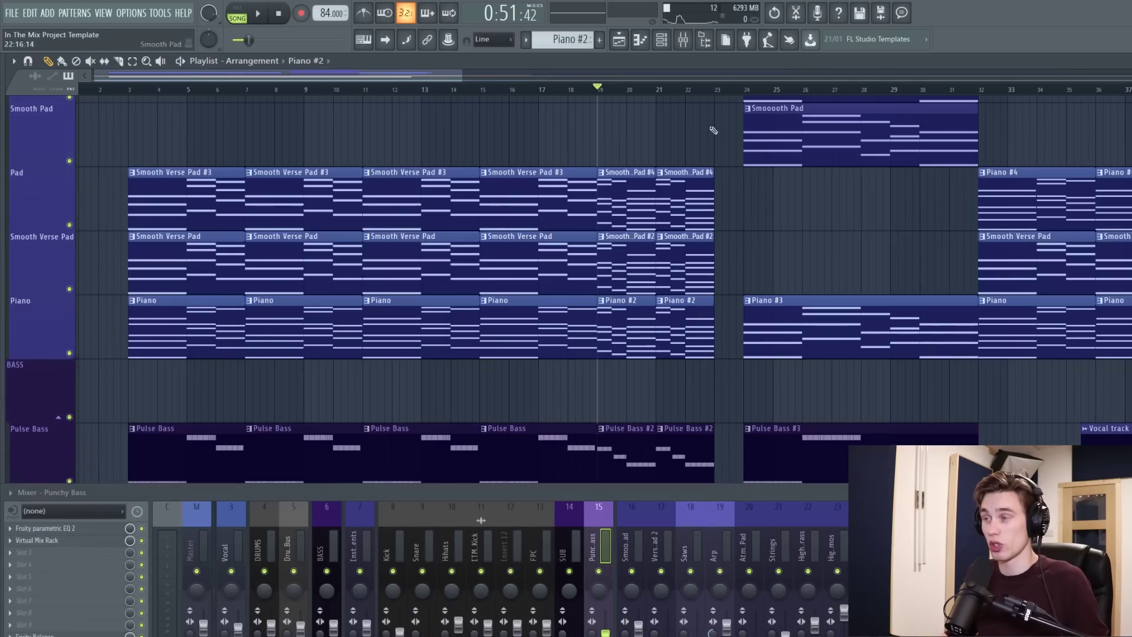
click(719, 93)
key(space)
scroll(740, 228, down, 3)
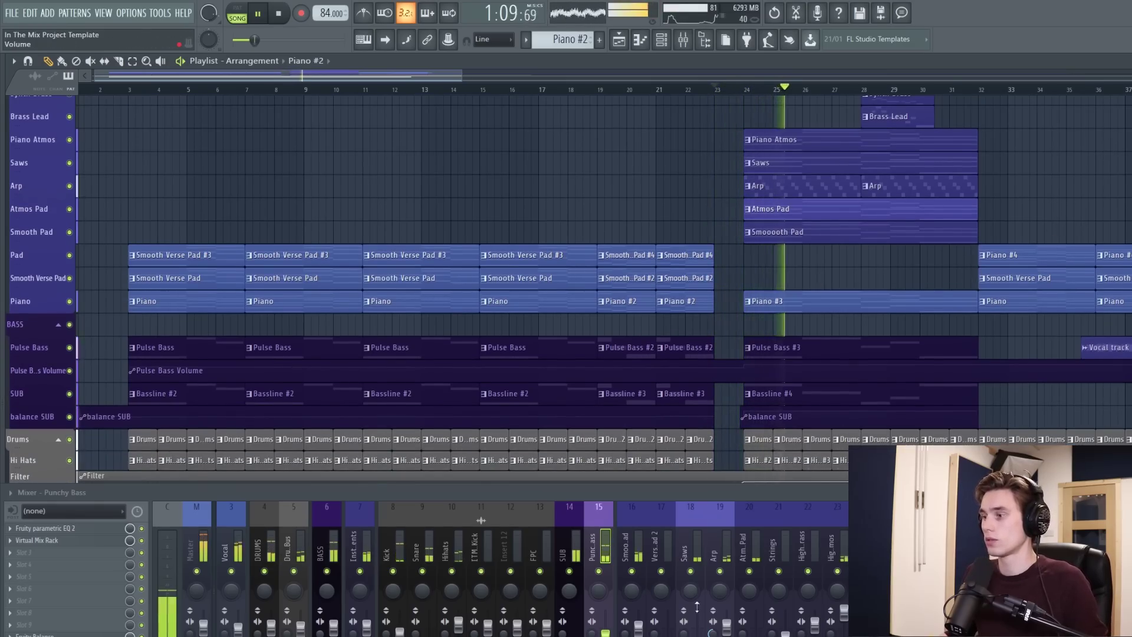
key(space)
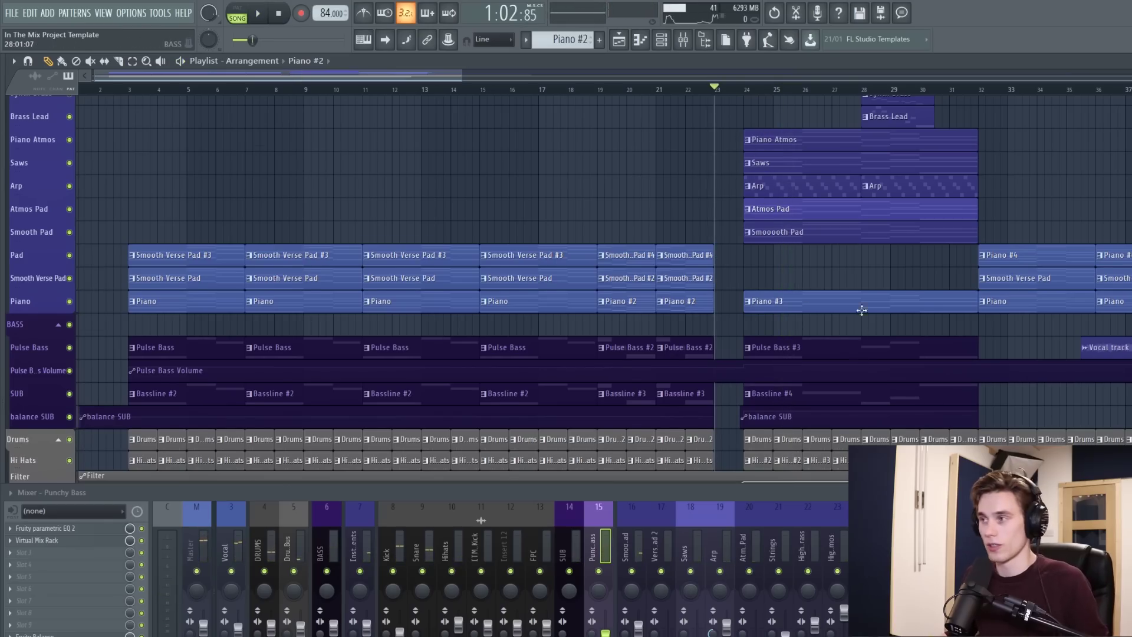
Step: Solo the drum and bass groups, audition the drop from bar 24, and audition it again with the Smooth Pad added
scroll(865, 320, down, 6)
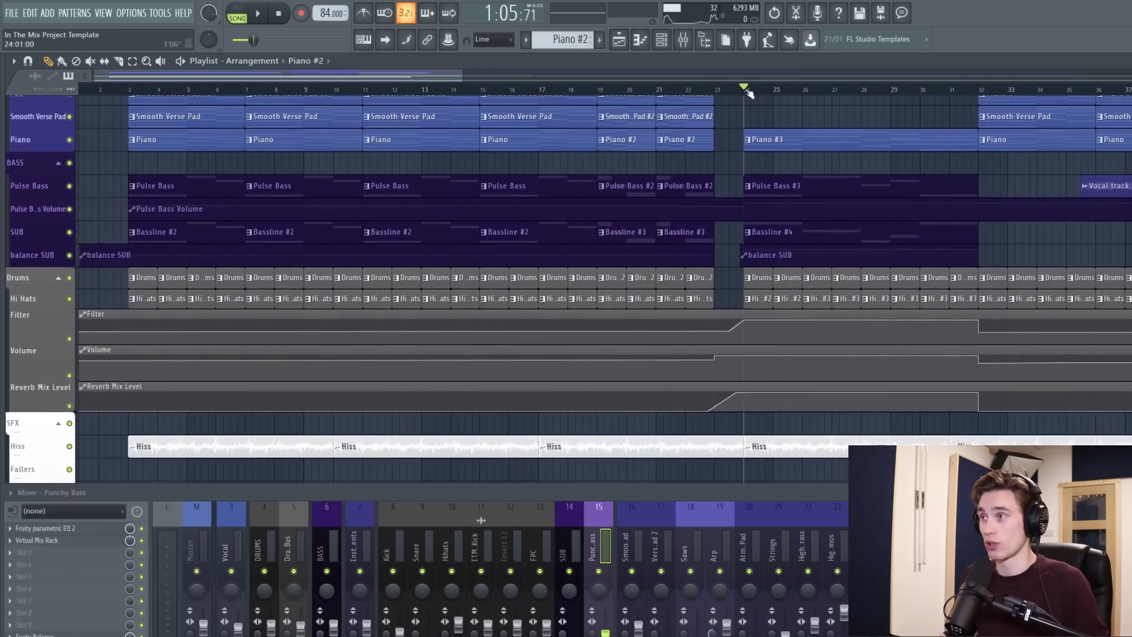
right_click(69, 278)
click(70, 210)
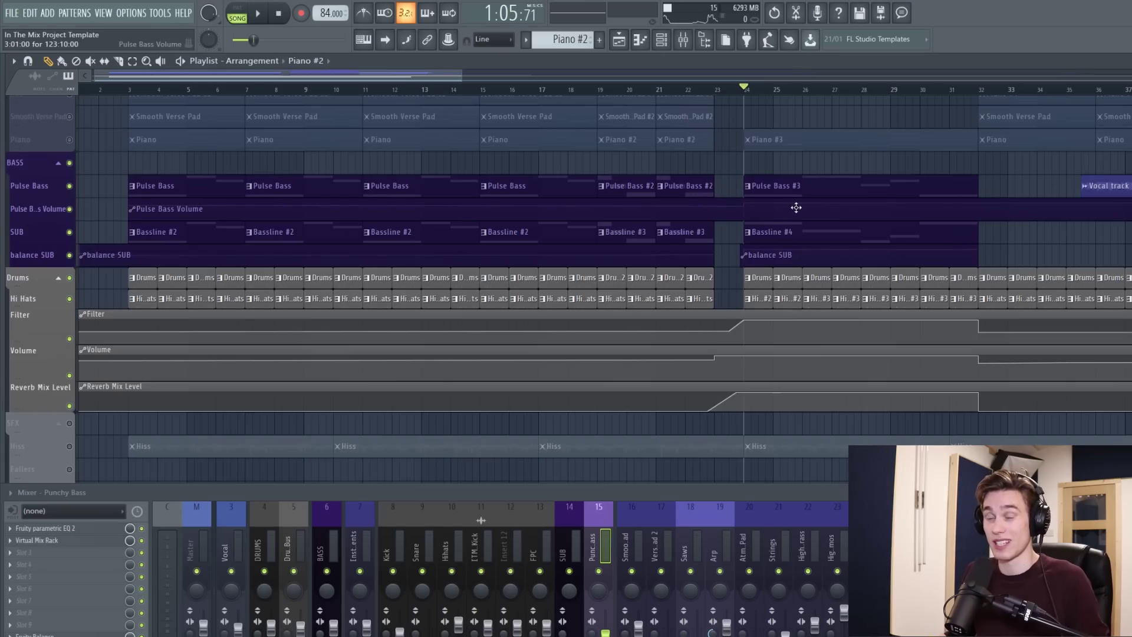
key(space)
scroll(898, 295, up, 4)
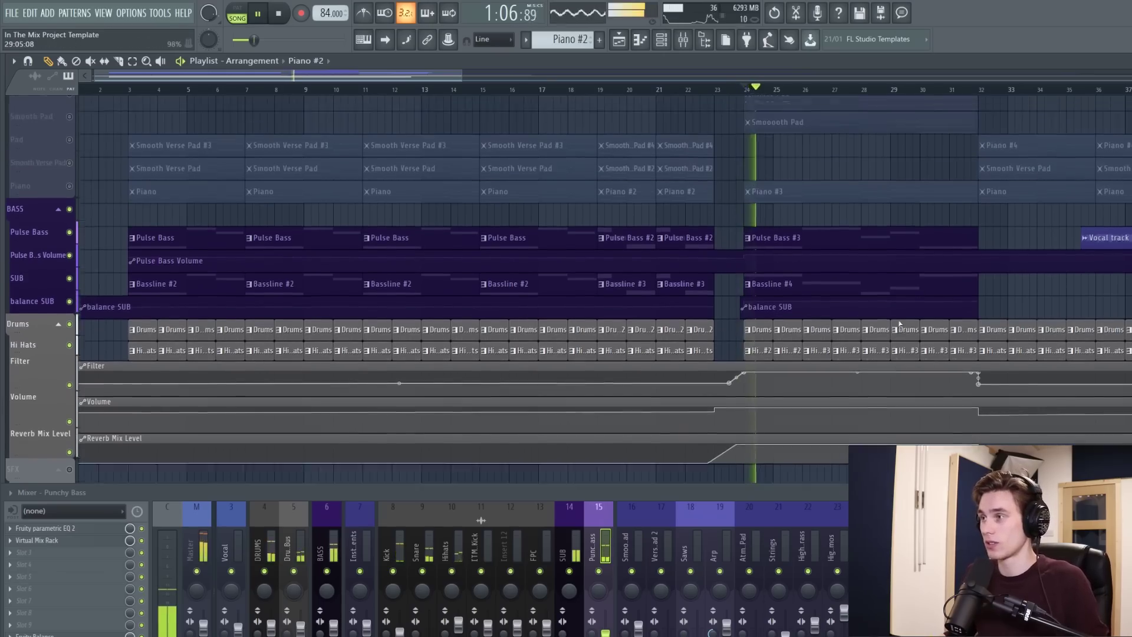
key(space)
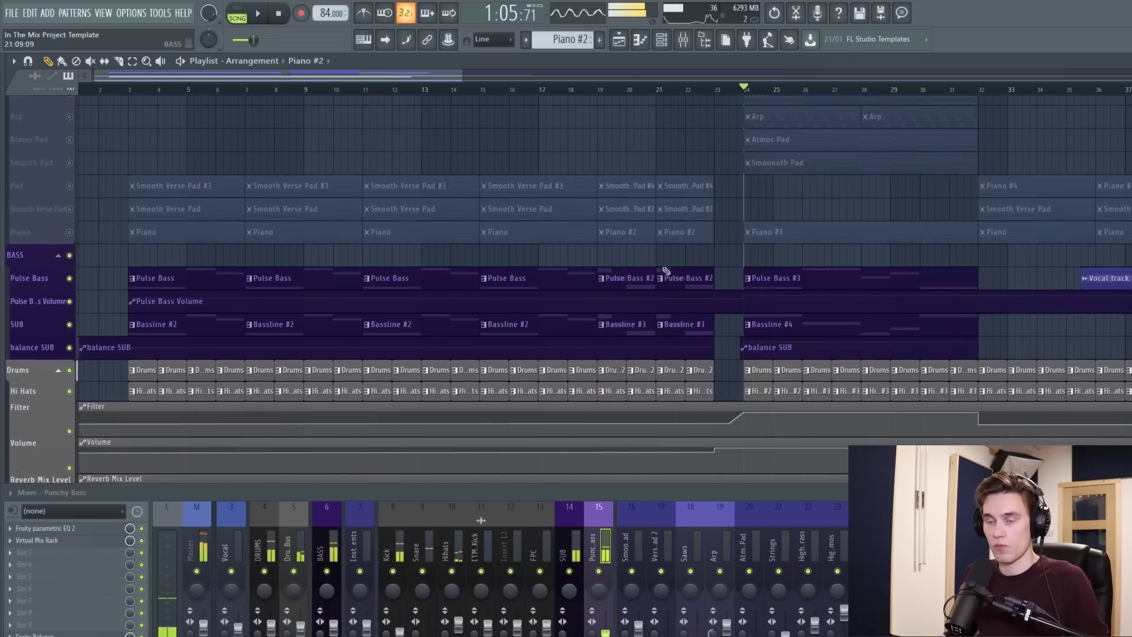
scroll(553, 223, up, 1)
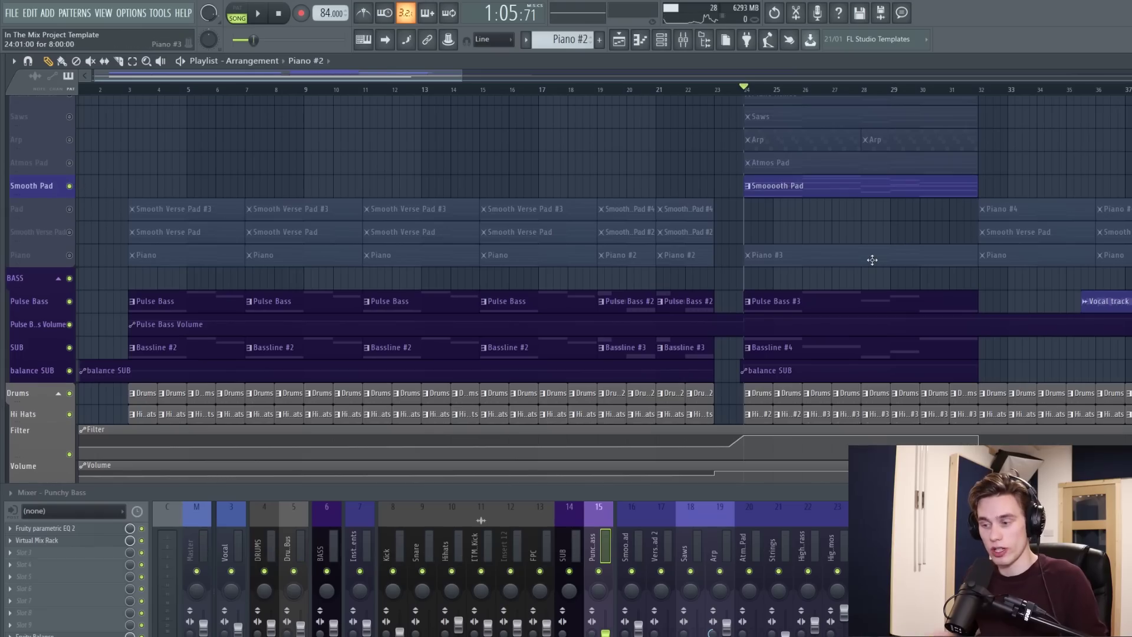
key(space)
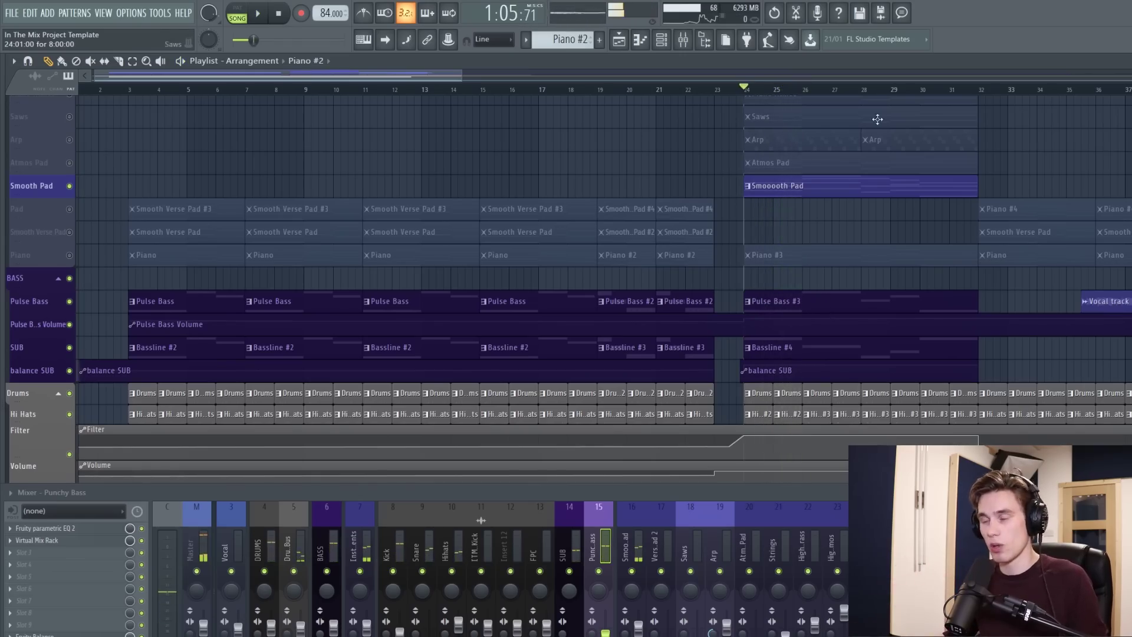
Step: Solo the Piano track, audition the drop's Piano #3 pattern, and return the playhead to bar 3
right_click(70, 257)
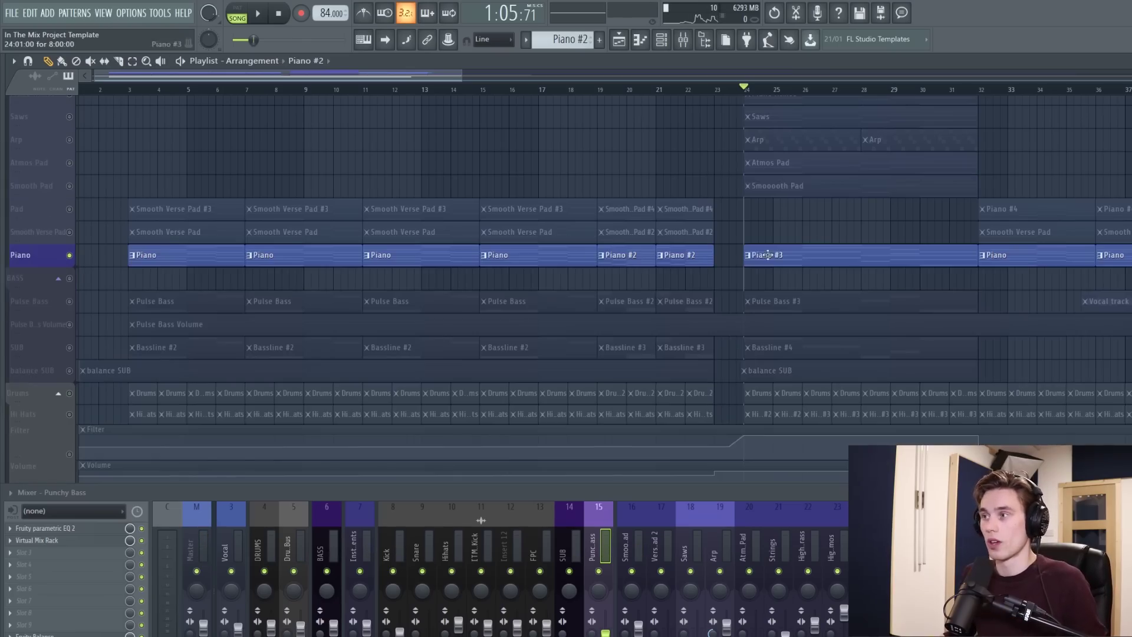
scroll(759, 270, up, 3)
key(space)
scroll(170, 162, down, 2)
key(space)
click(121, 89)
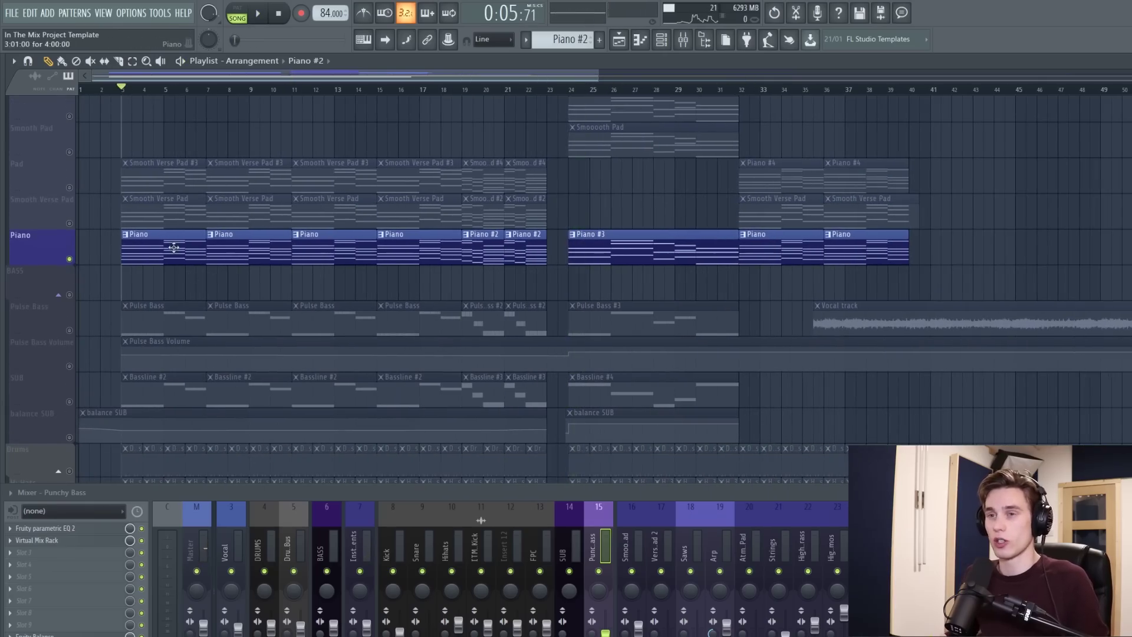
Step: Open the Piano channel's Addictive Keys instrument from the channel rack, hide the rack, and reposition the plugin window
click(661, 40)
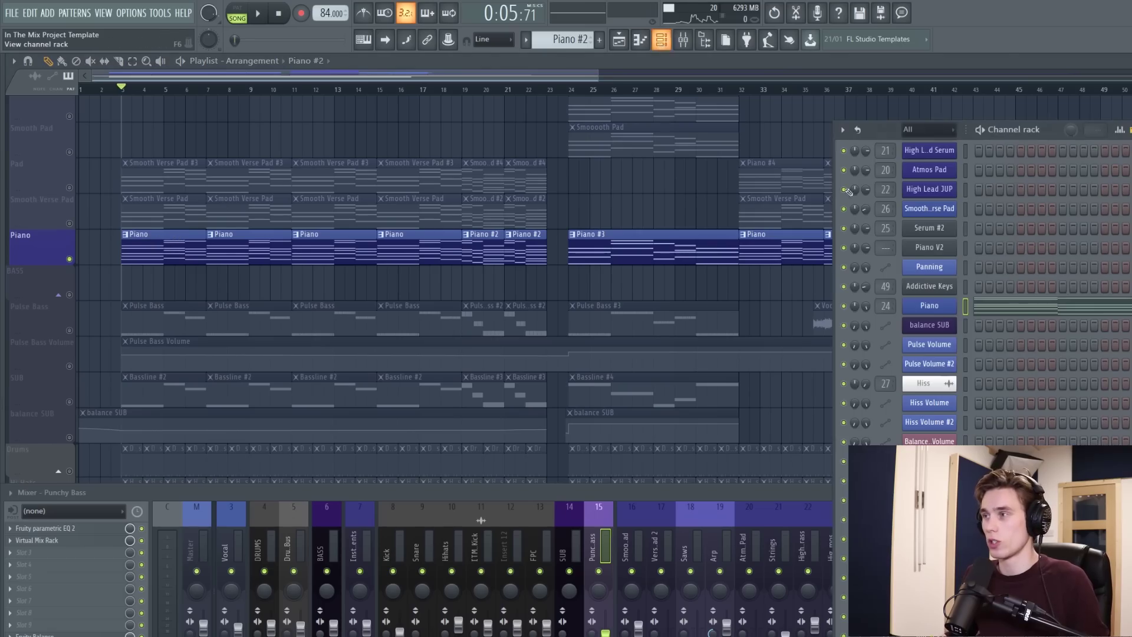
click(938, 306)
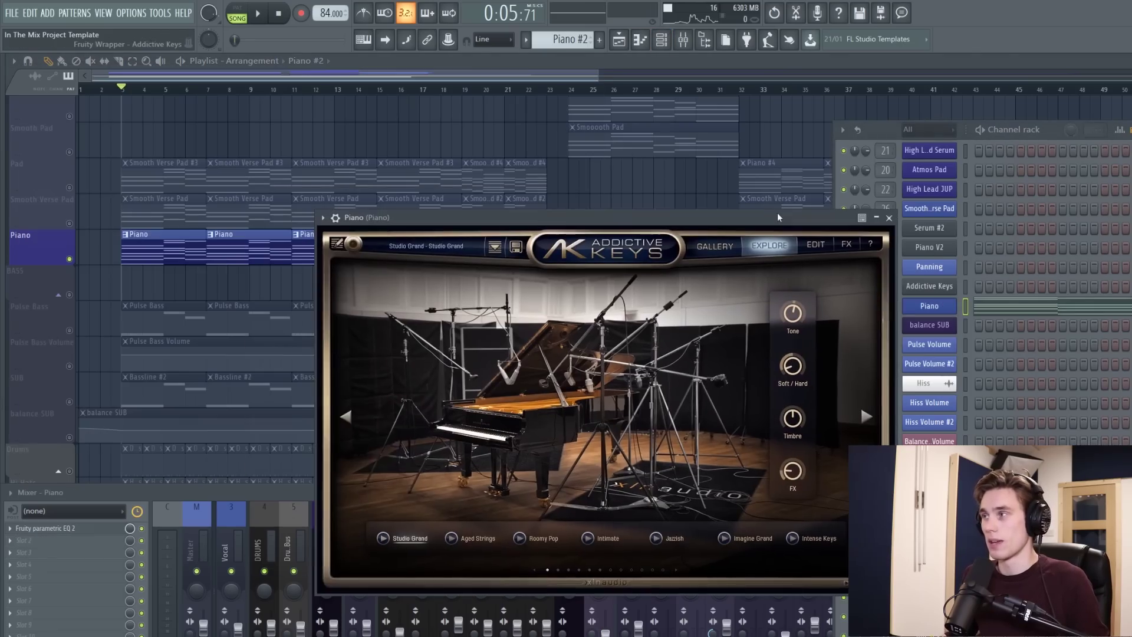
drag(295, 73, 590, 218)
key(F6)
drag(727, 221, 849, 168)
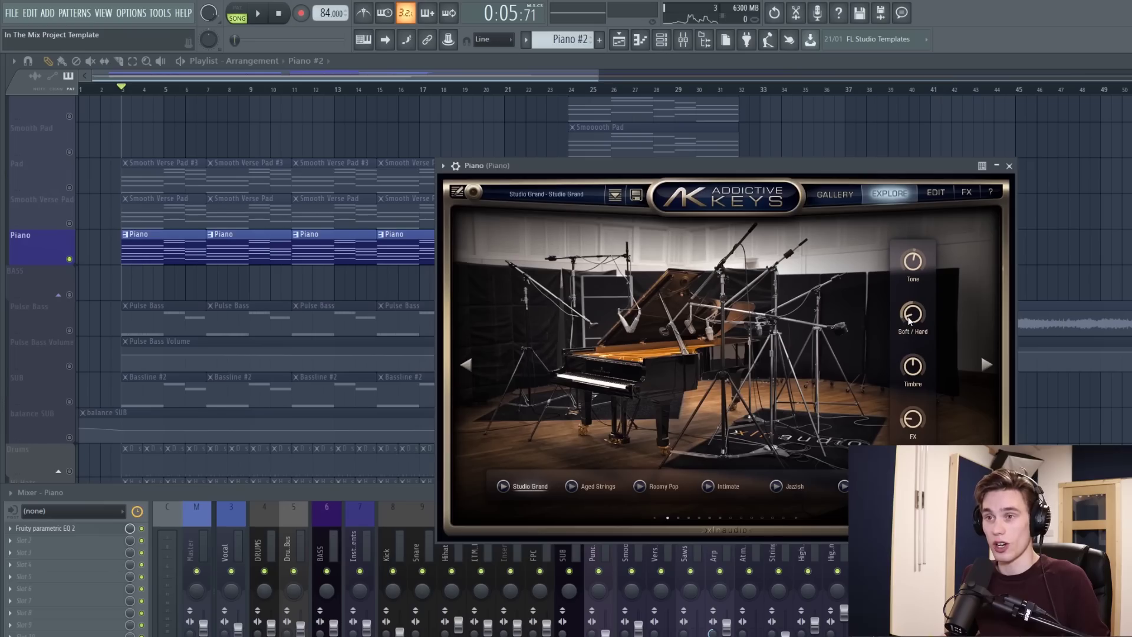
Step: Audition the soloed Piano part from bar 3 and close its Addictive Keys instrument
key(space)
key(space)
key(space)
key(space)
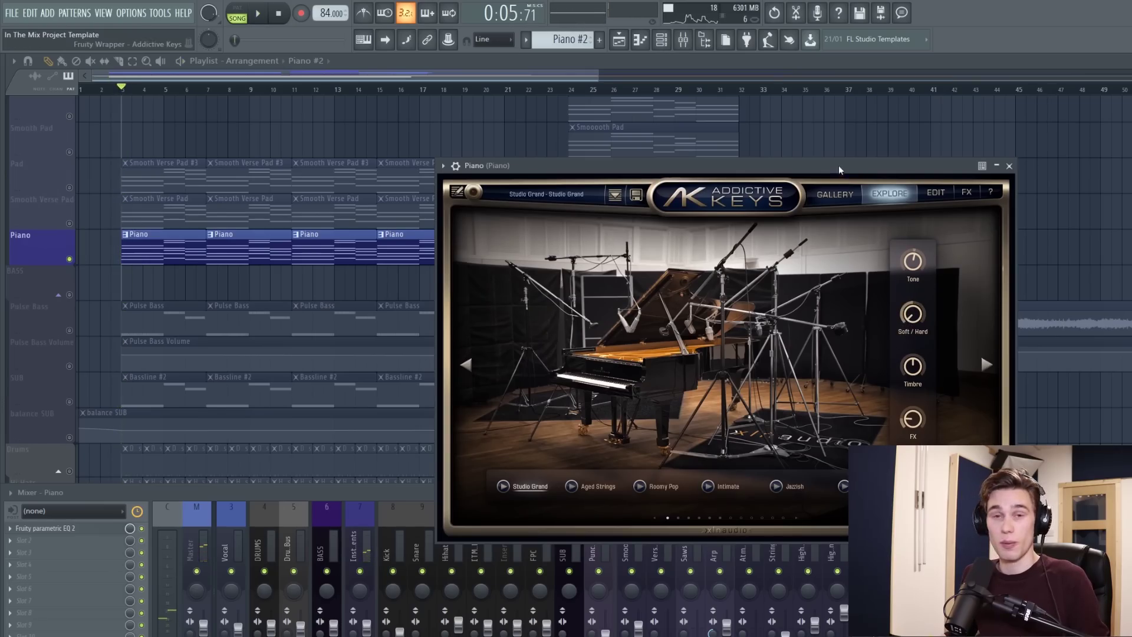
click(1009, 166)
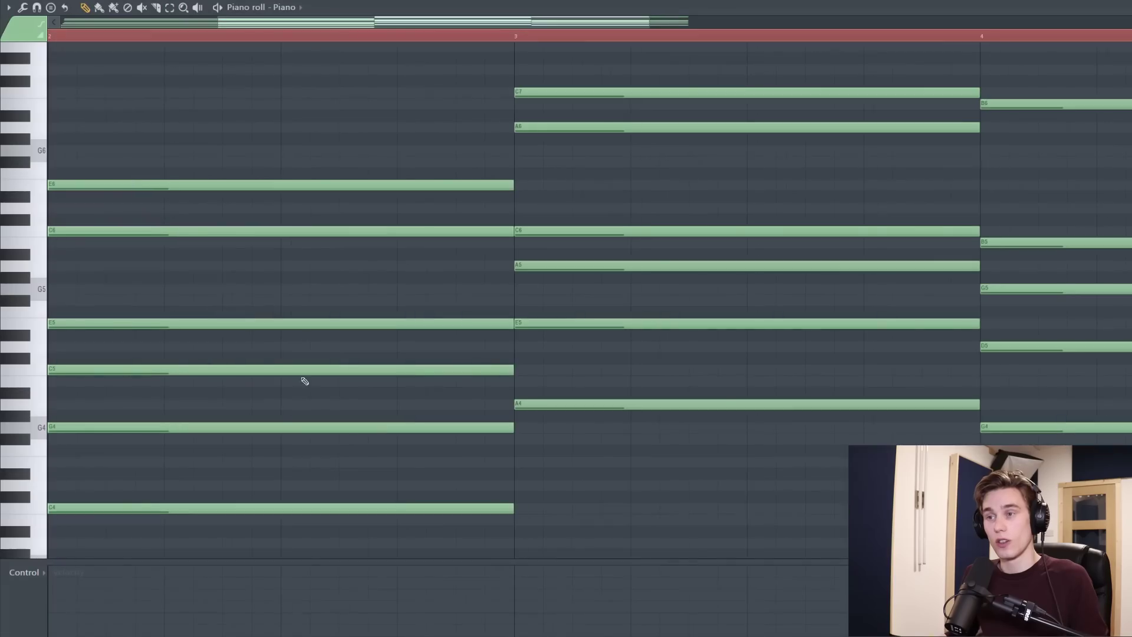
Step: Review the Piano pattern's chords in the piano roll, close it, and move the playhead to bar 24
scroll(348, 43, down, 5)
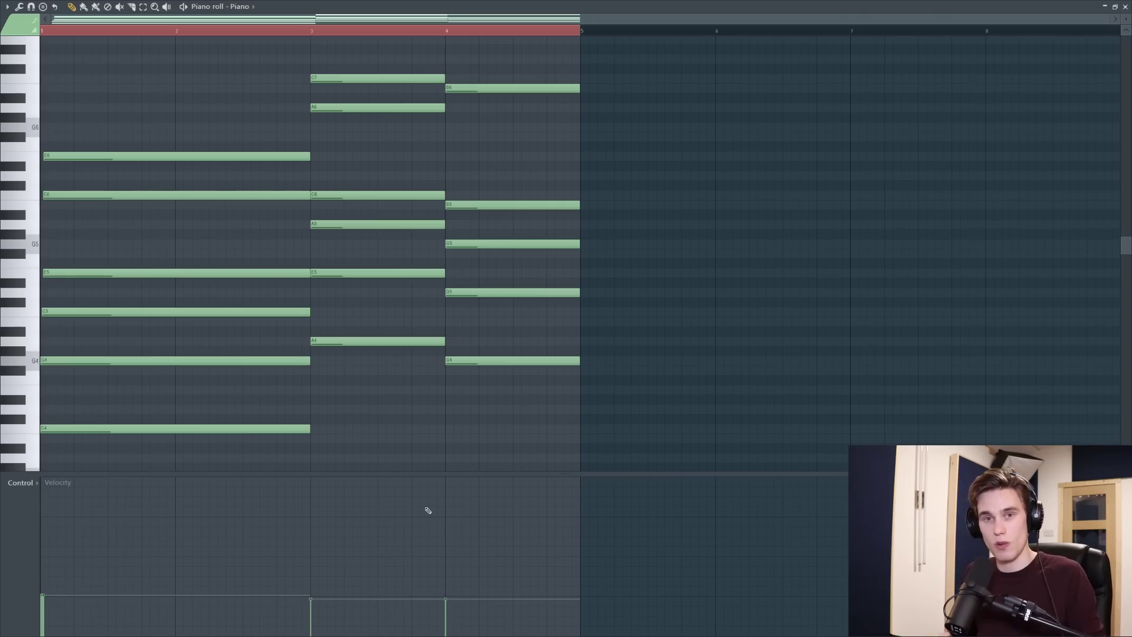
click(1125, 6)
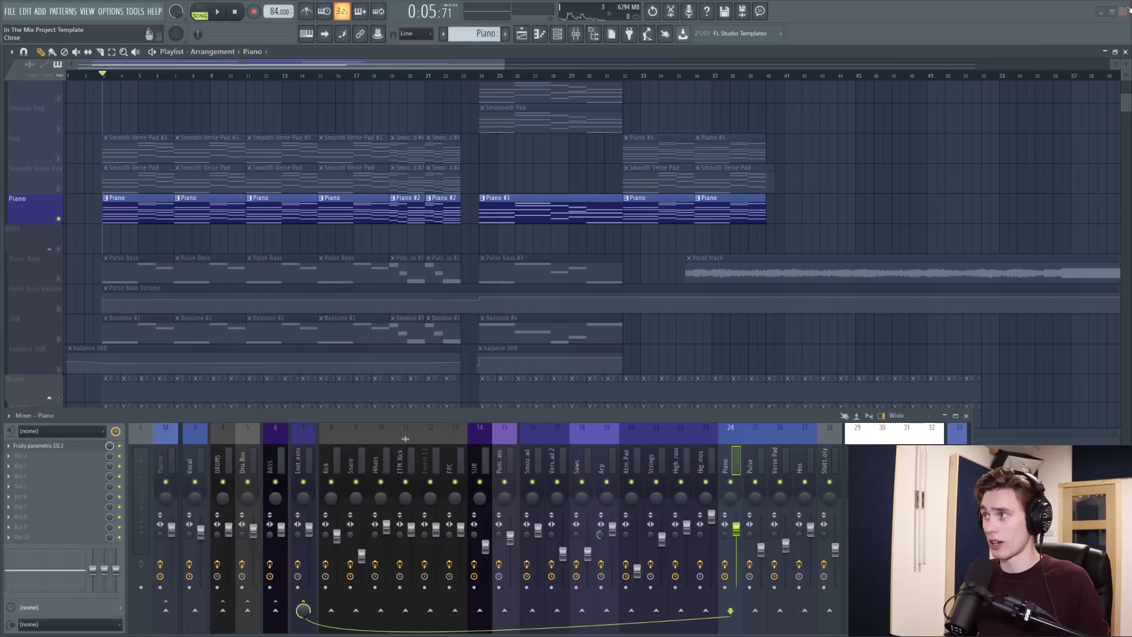
click(483, 76)
scroll(568, 168, up, 3)
scroll(567, 168, down, 3)
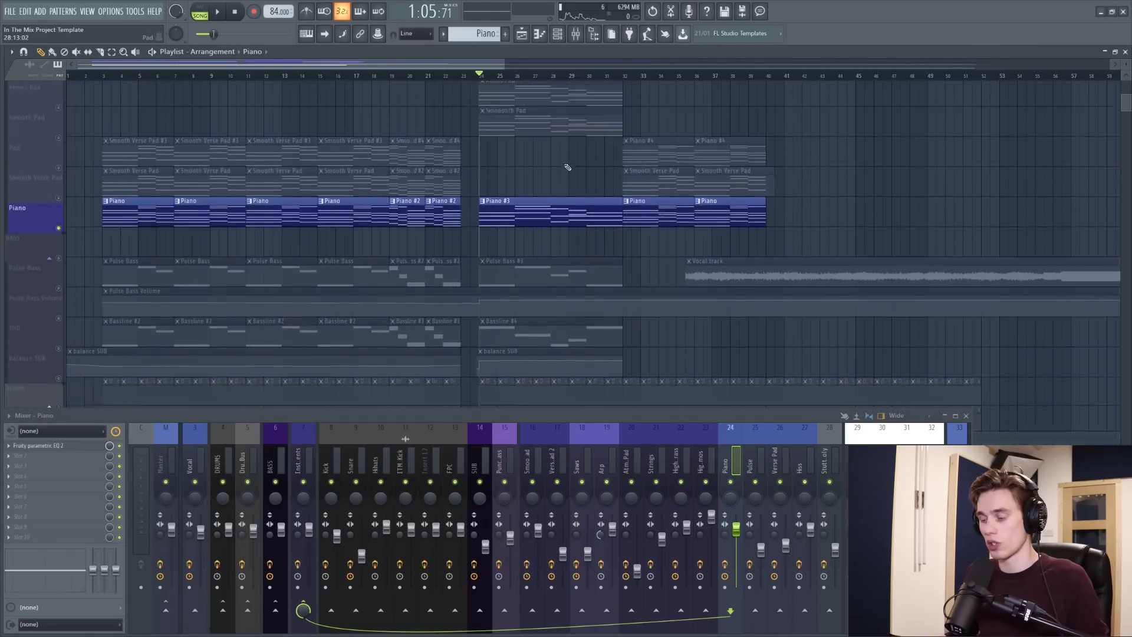
scroll(567, 167, down, 1)
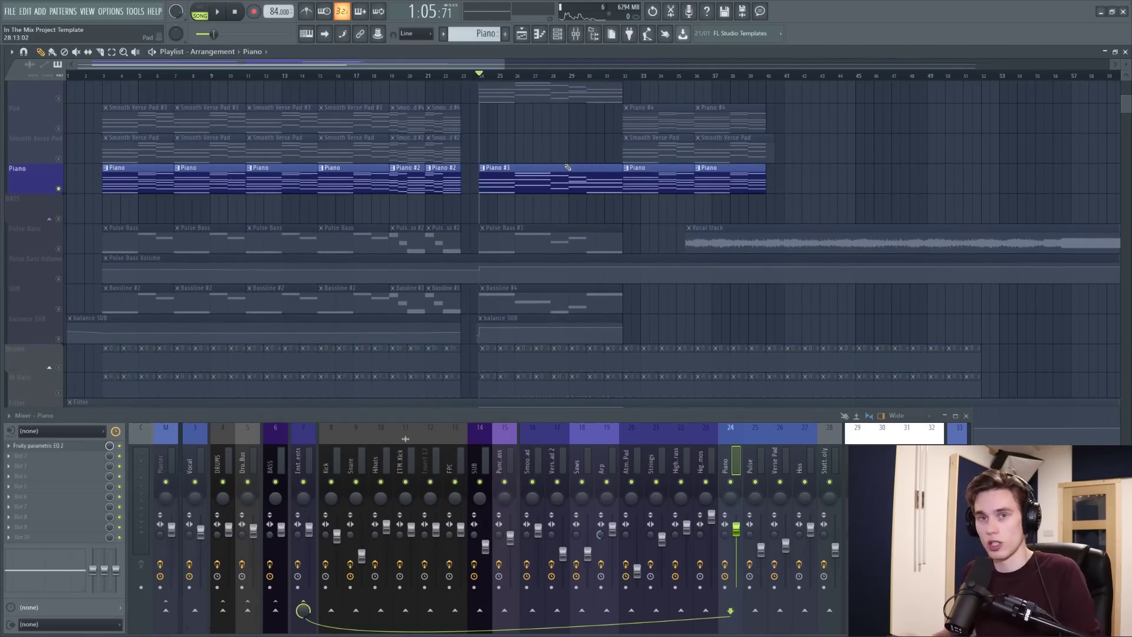
scroll(560, 162, up, 3)
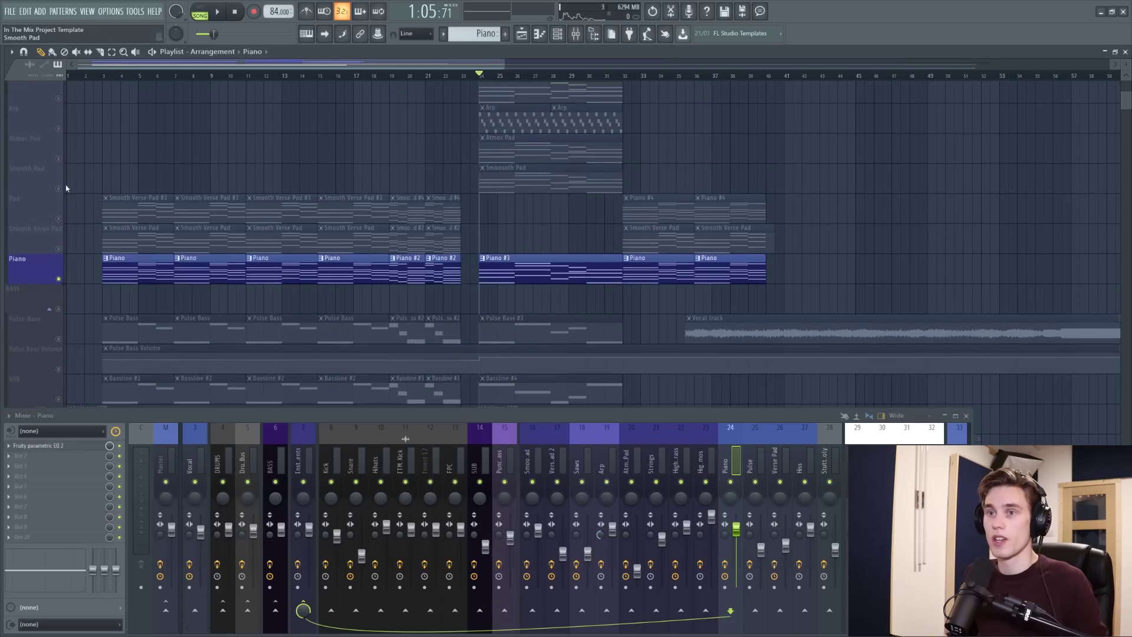
Step: Audition the soloed Smooth Pad from bar 24 with its Serum instrument open, checking the synth's effects and oscillator pages
click(502, 168)
drag(341, 216, 266, 202)
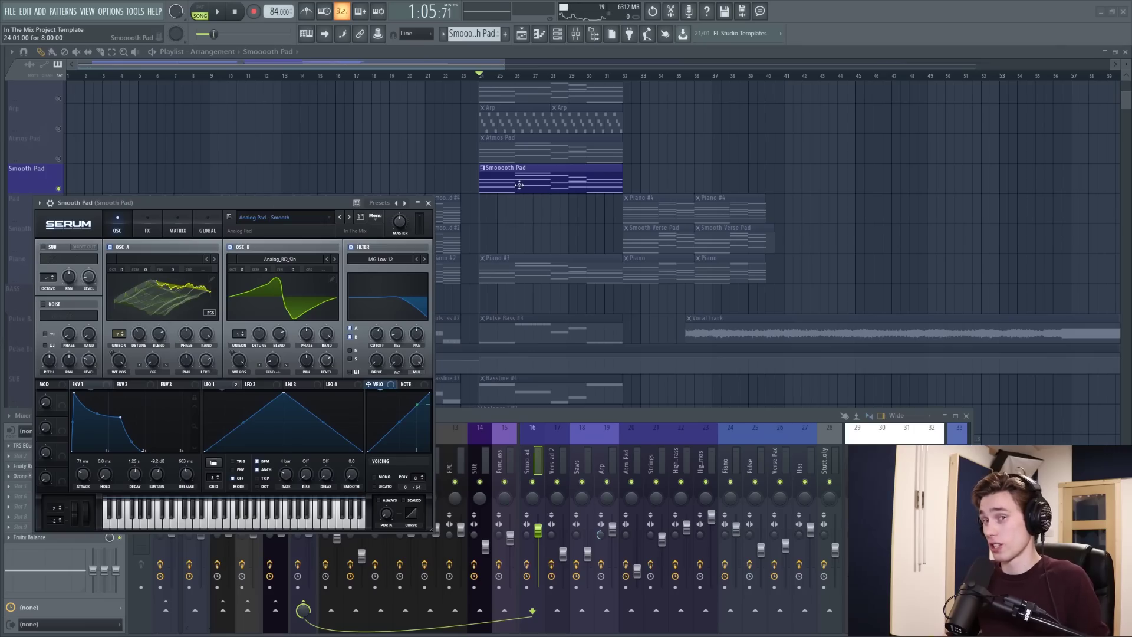
key(space)
click(147, 230)
click(118, 231)
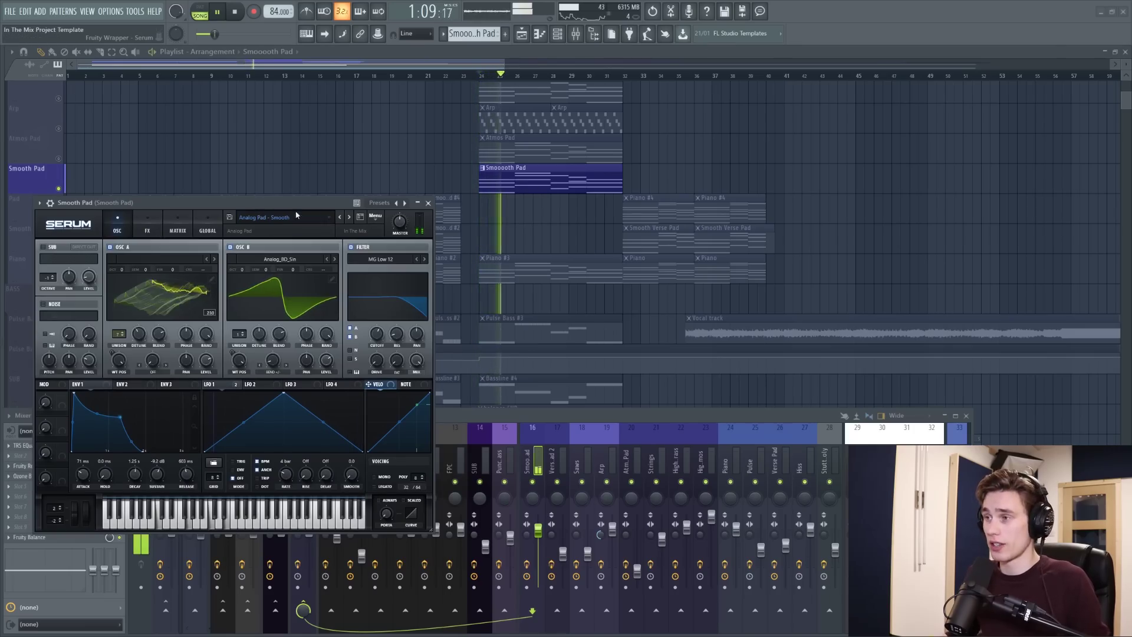
drag(356, 203, 503, 217)
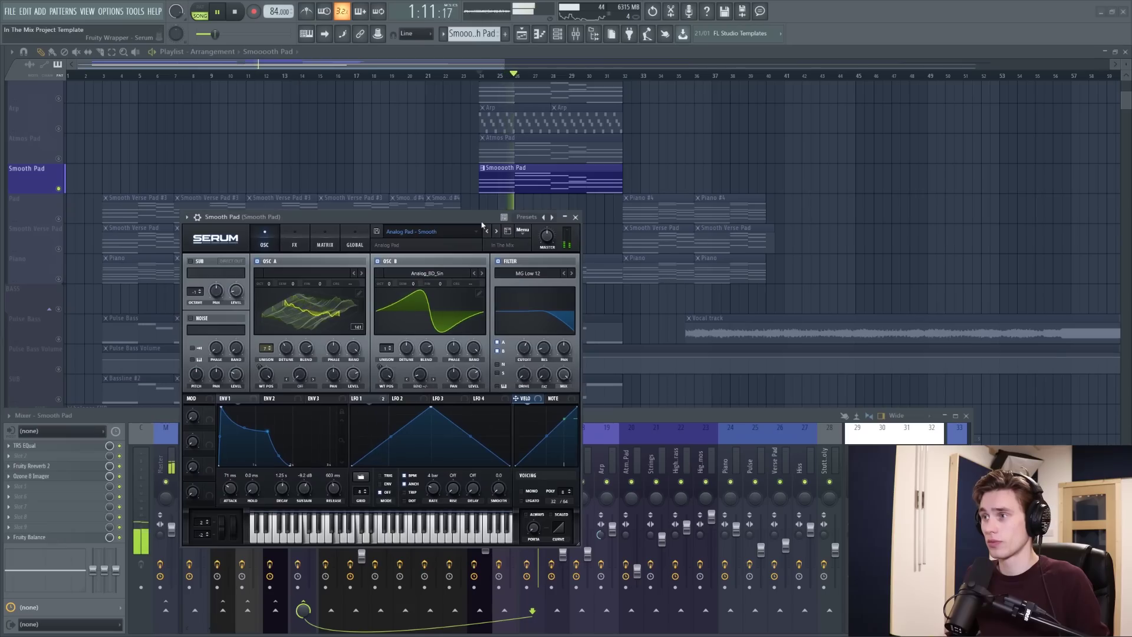
key(space)
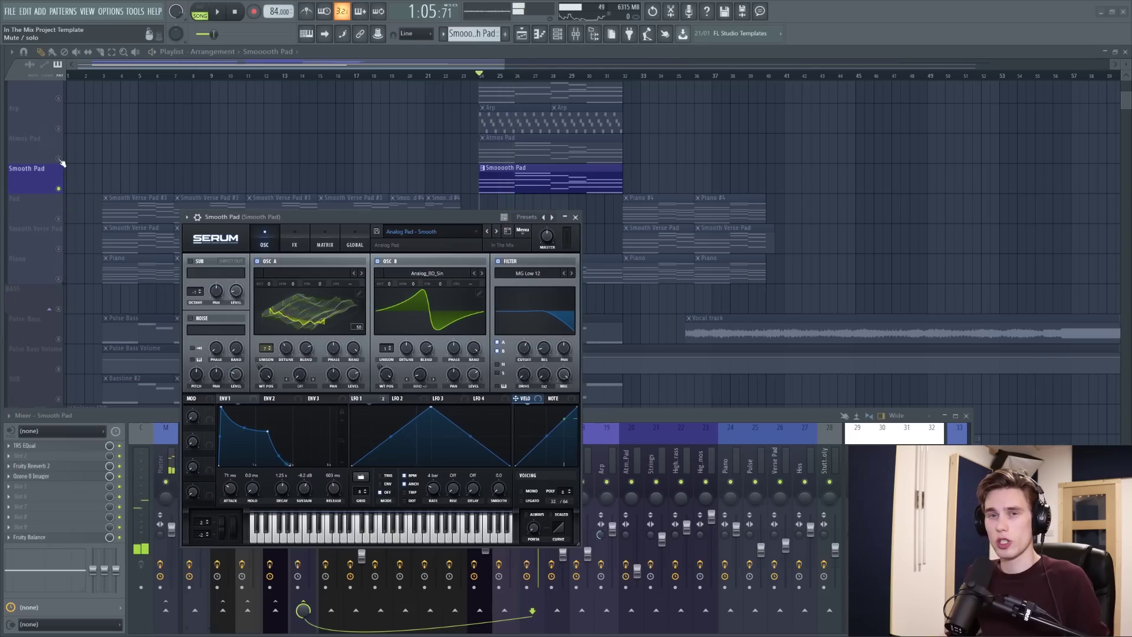
Step: Audition the soloed Atmos Pad from bar 24 with its Jup-8 V instrument open, and close the instrument
key(Up)
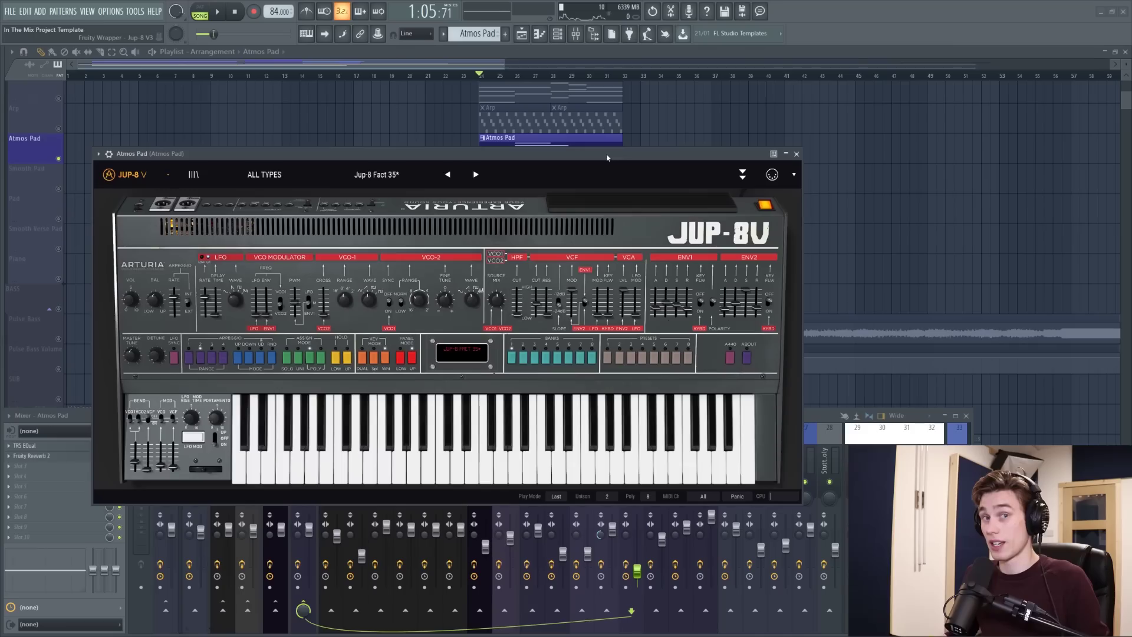
scroll(524, 121, down, 1)
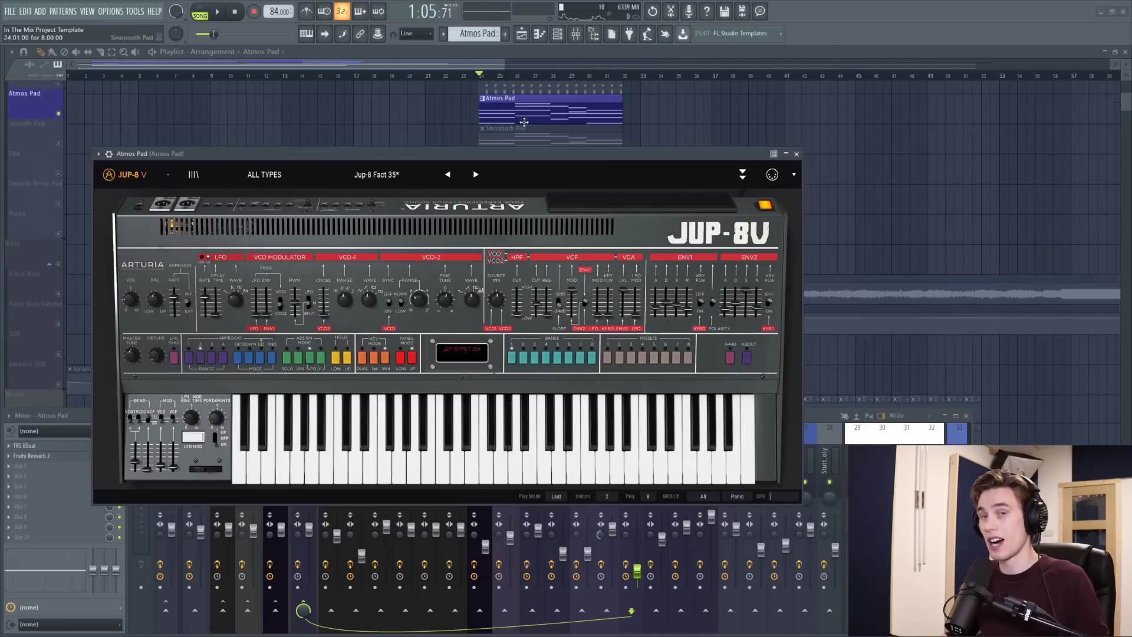
key(space)
scroll(420, 118, down, 1)
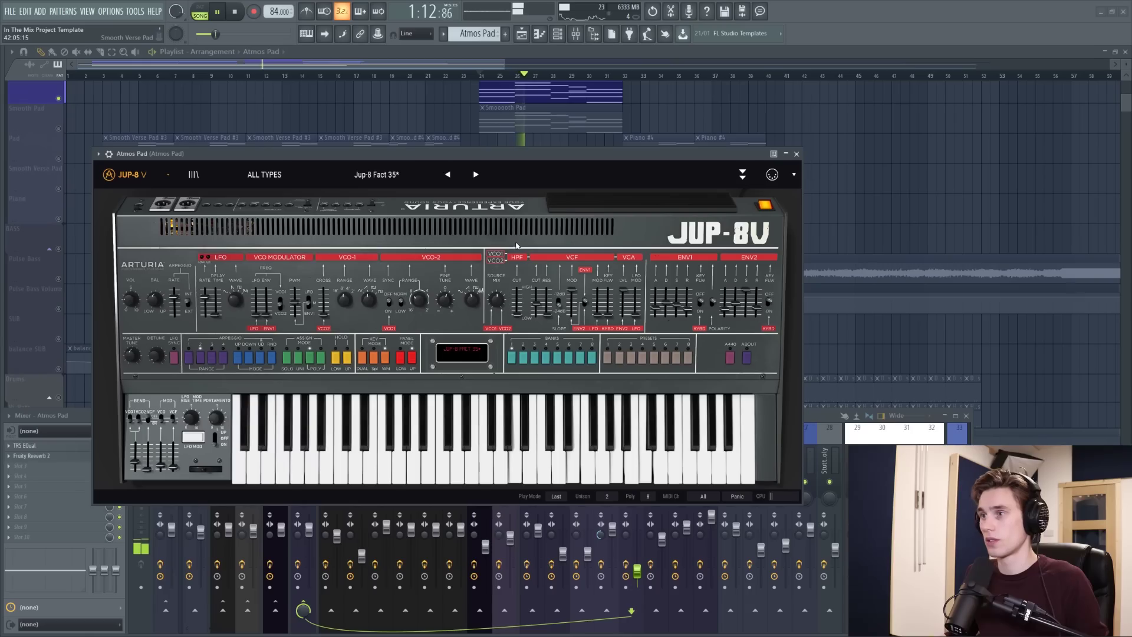
key(space)
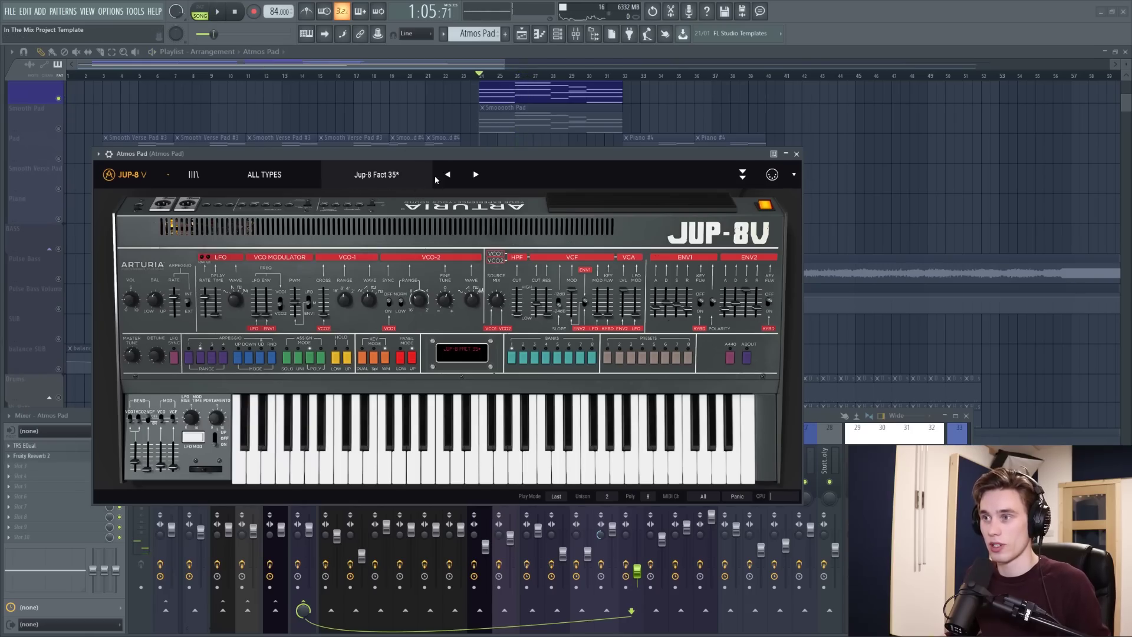
click(796, 153)
Step: Check the Arp's Serum and Addictive Keys instruments and audition the Addictive Keys layer on its own
scroll(285, 225, up, 3)
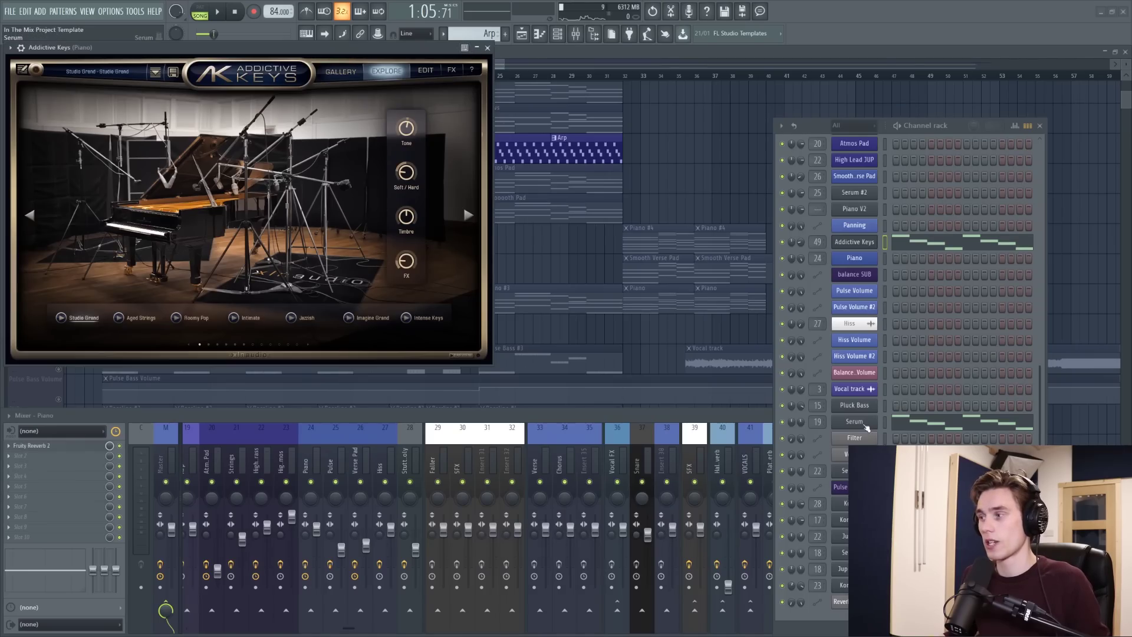
click(855, 421)
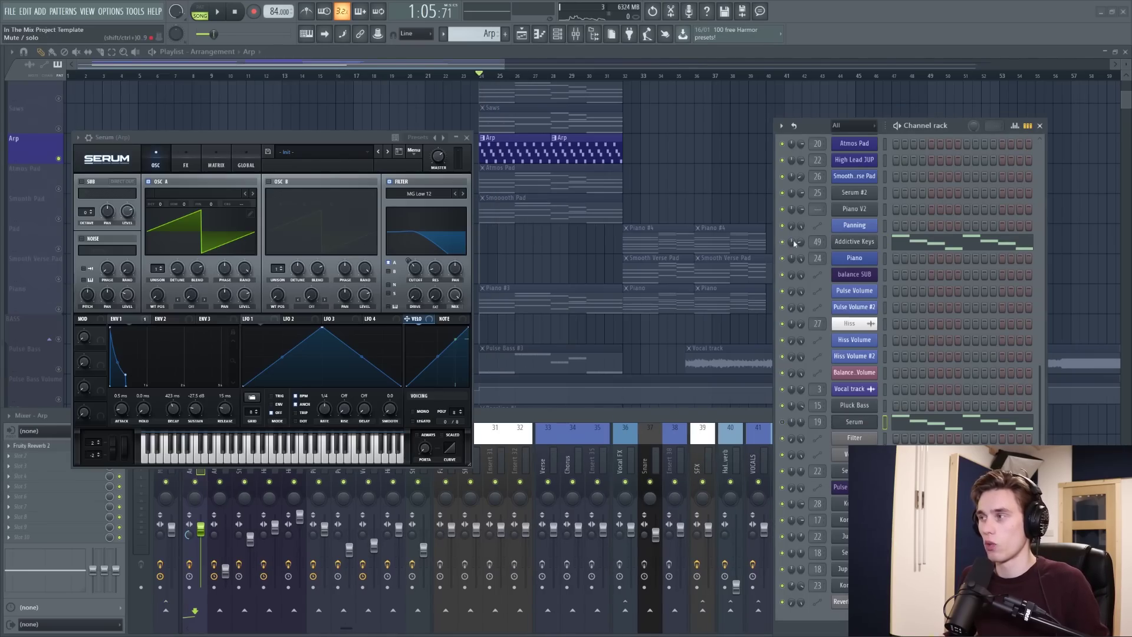
click(855, 242)
drag(394, 57, 407, 188)
key(space)
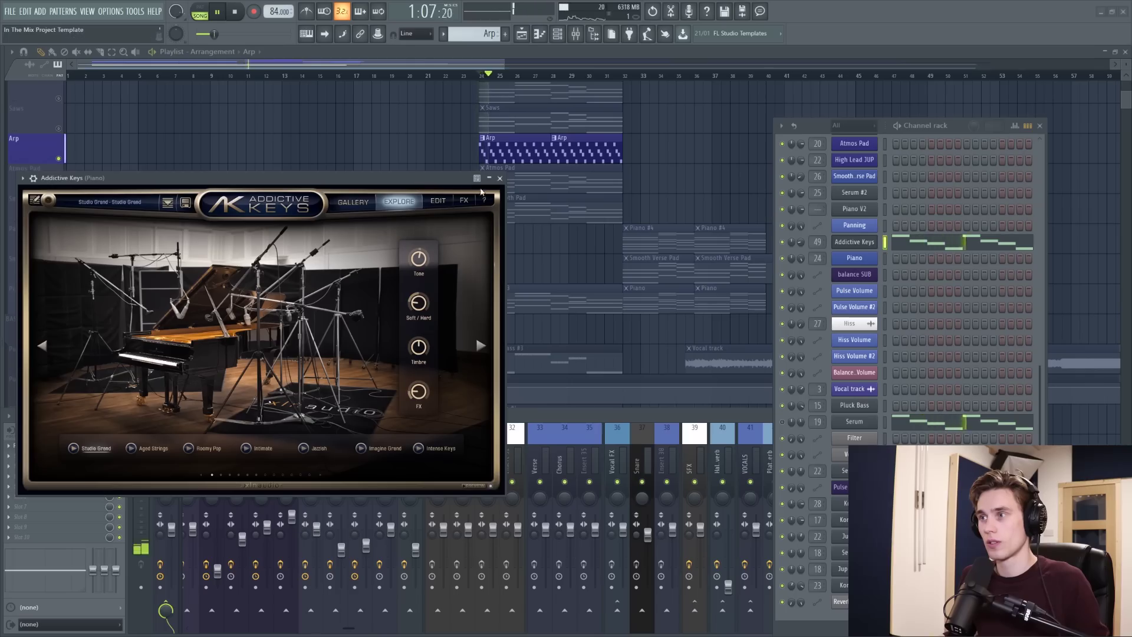
click(500, 178)
key(space)
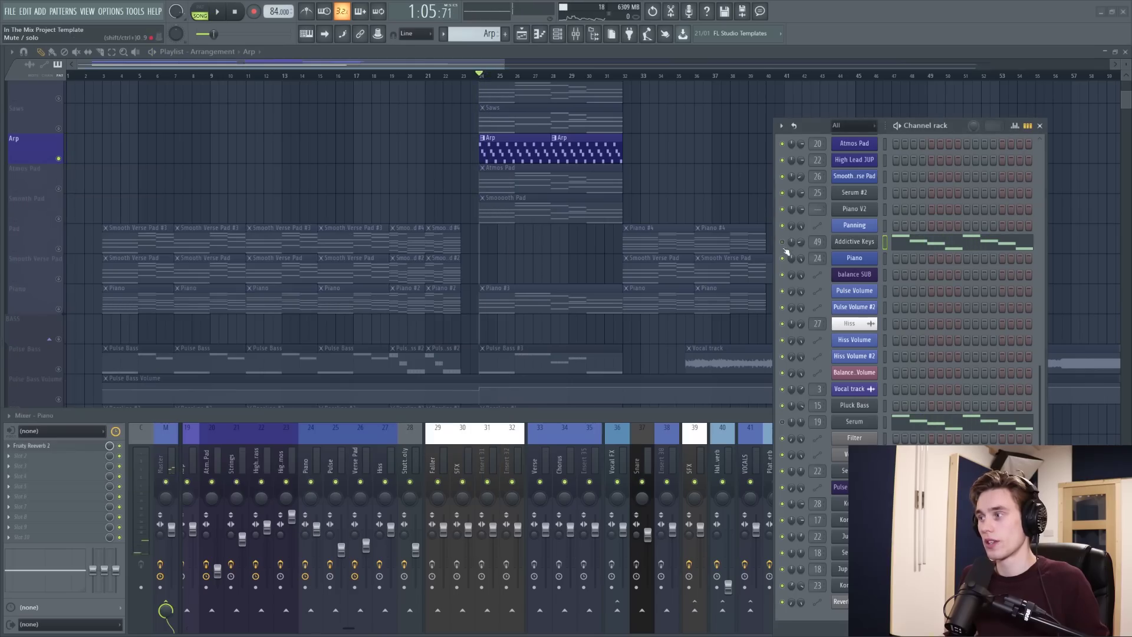
Step: Open the Arp's Serum instrument, audition that layer with Addictive Keys muted, and close the instrument
click(854, 422)
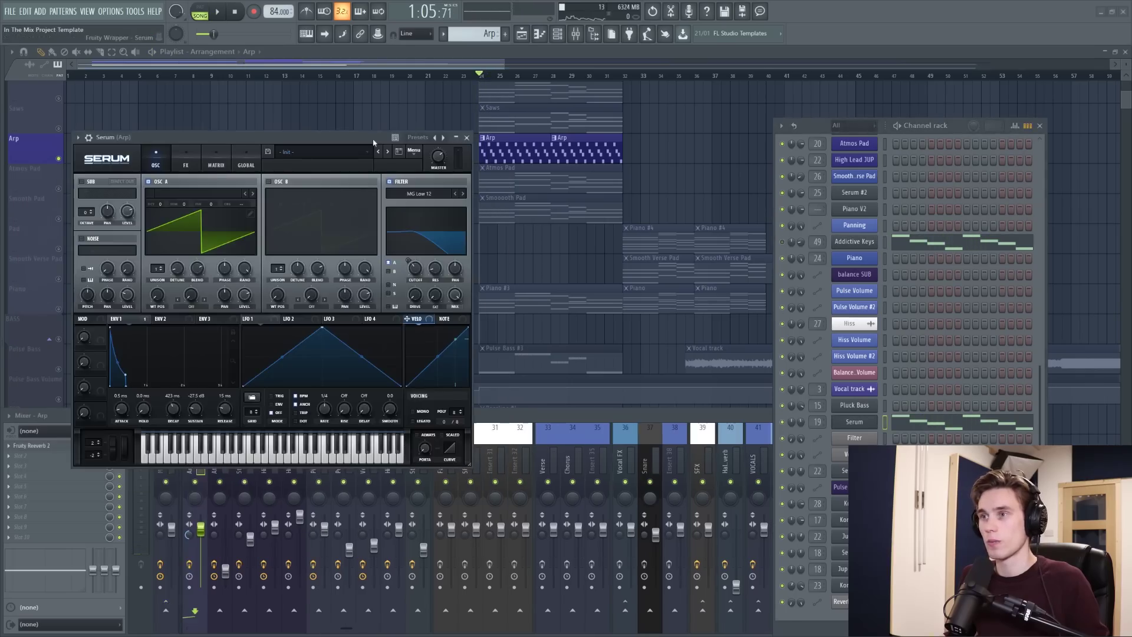
drag(368, 138, 373, 152)
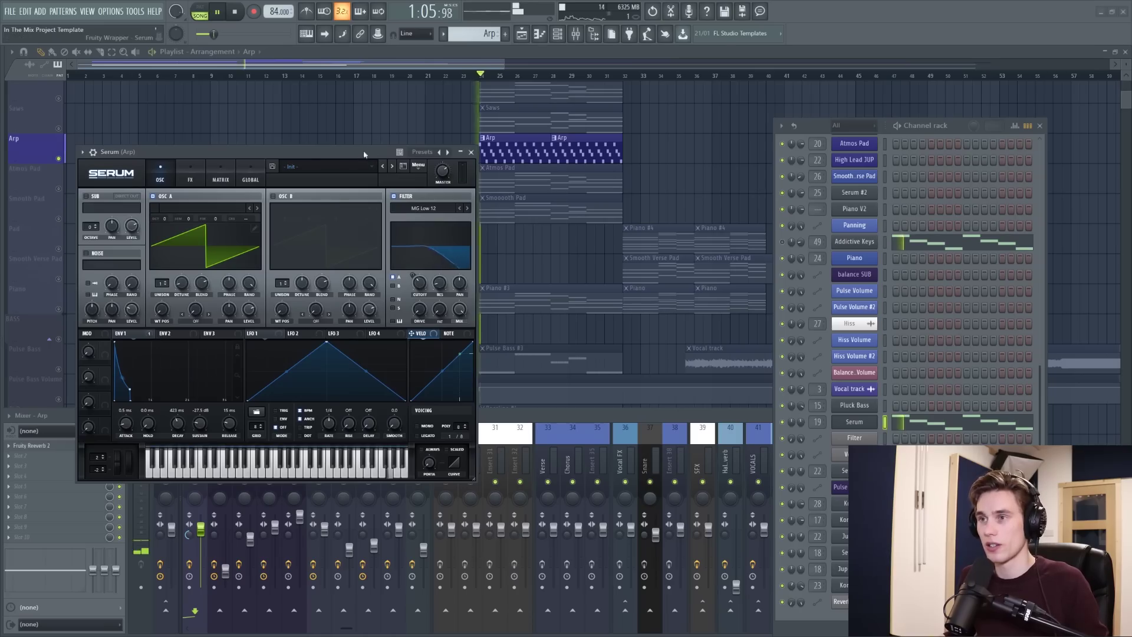
click(471, 152)
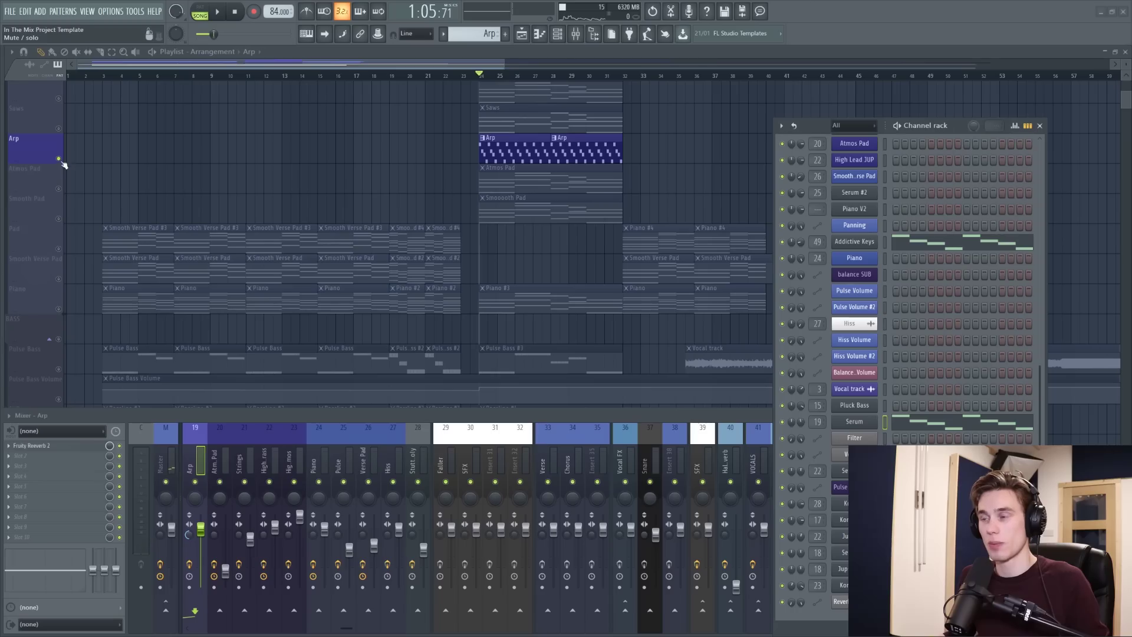
Step: Audition the Arp, Atmos Pad and Smooth Pad tracks together from bar 24 and hide the channel rack
shift+click(41, 215)
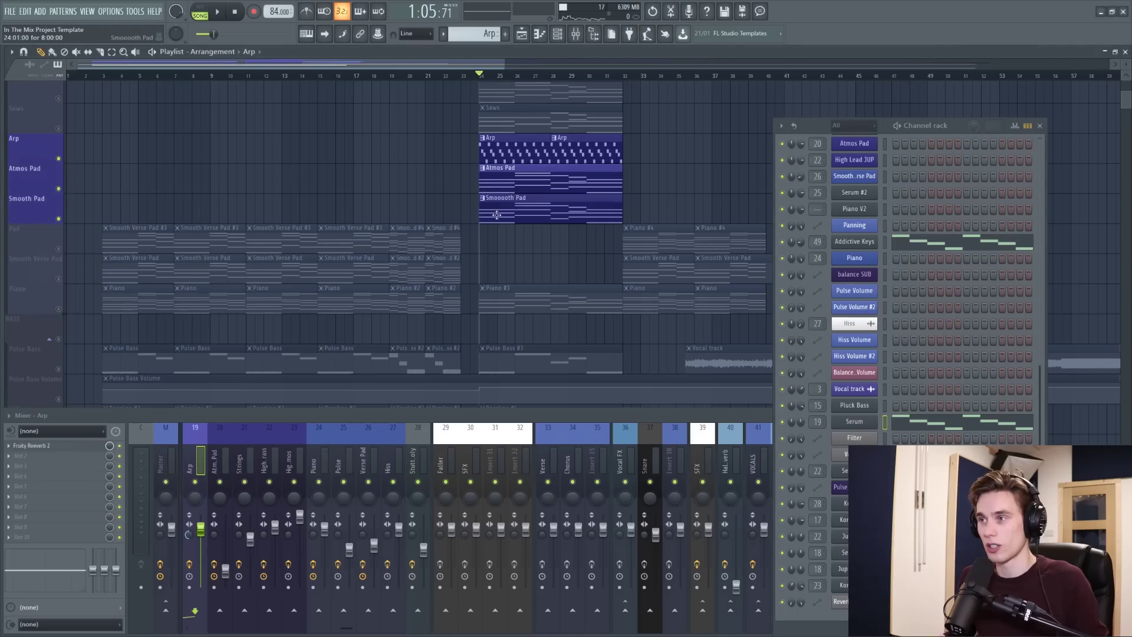
key(space)
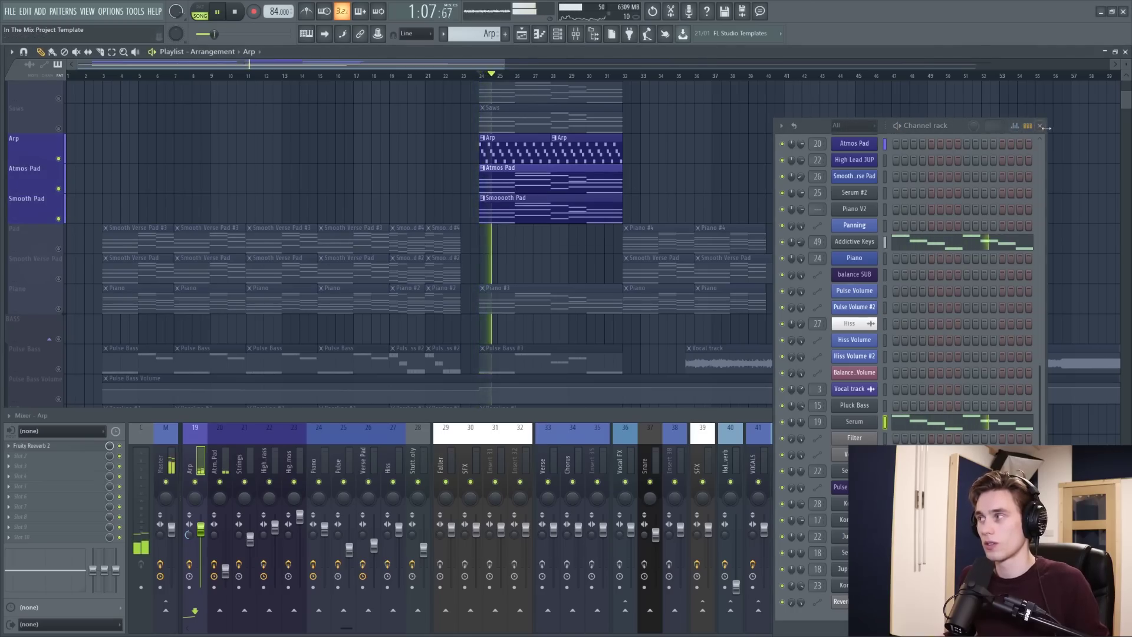
click(1041, 126)
Step: Examine the Arp pattern's Addictive Keys notes in the piano roll, and return to the playlist
key(F7)
scroll(260, 154, up, 4)
scroll(245, 35, down, 1)
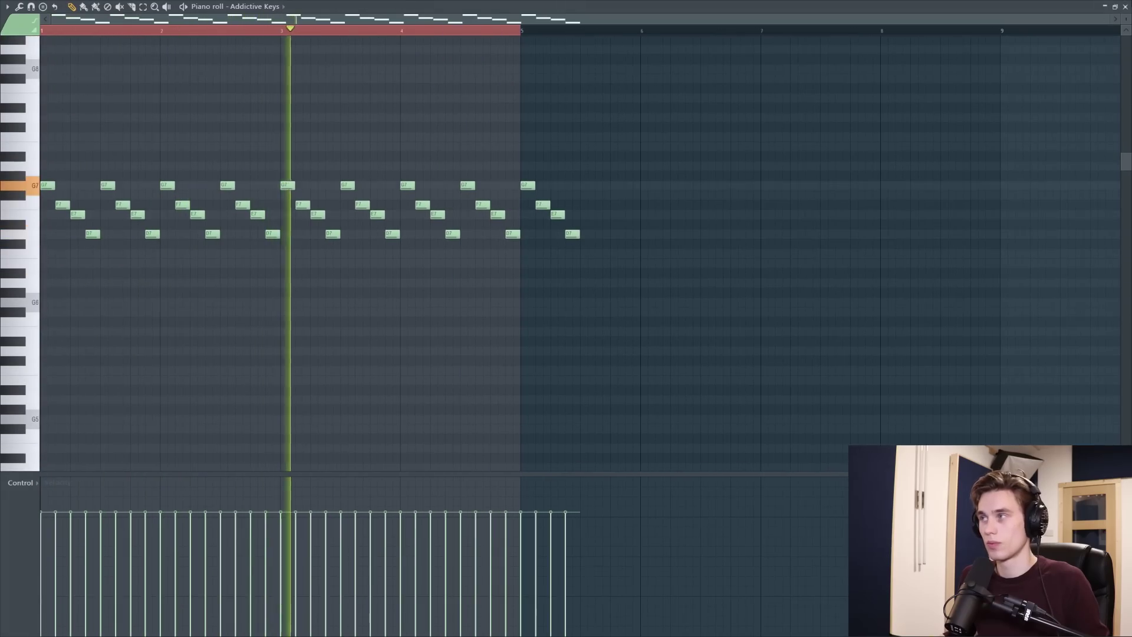
key(F7)
scroll(90, 144, up, 1)
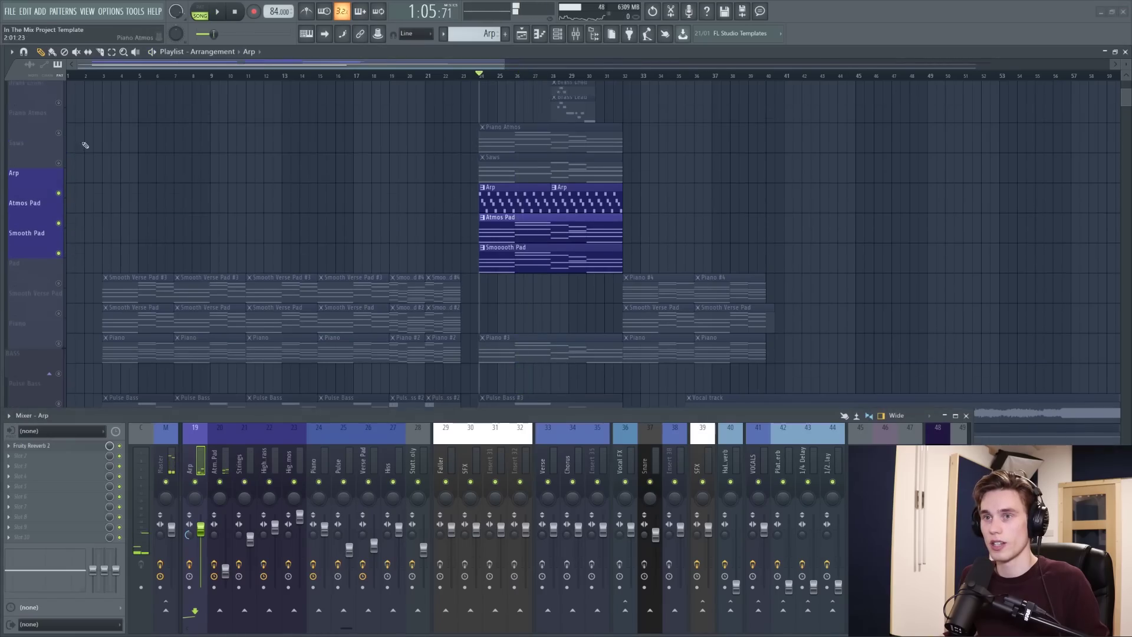
Step: View the Saws track's Serum #4 instrument, close it, and audition the soloed Saws part from bar 24
click(508, 168)
drag(625, 370, 283, 244)
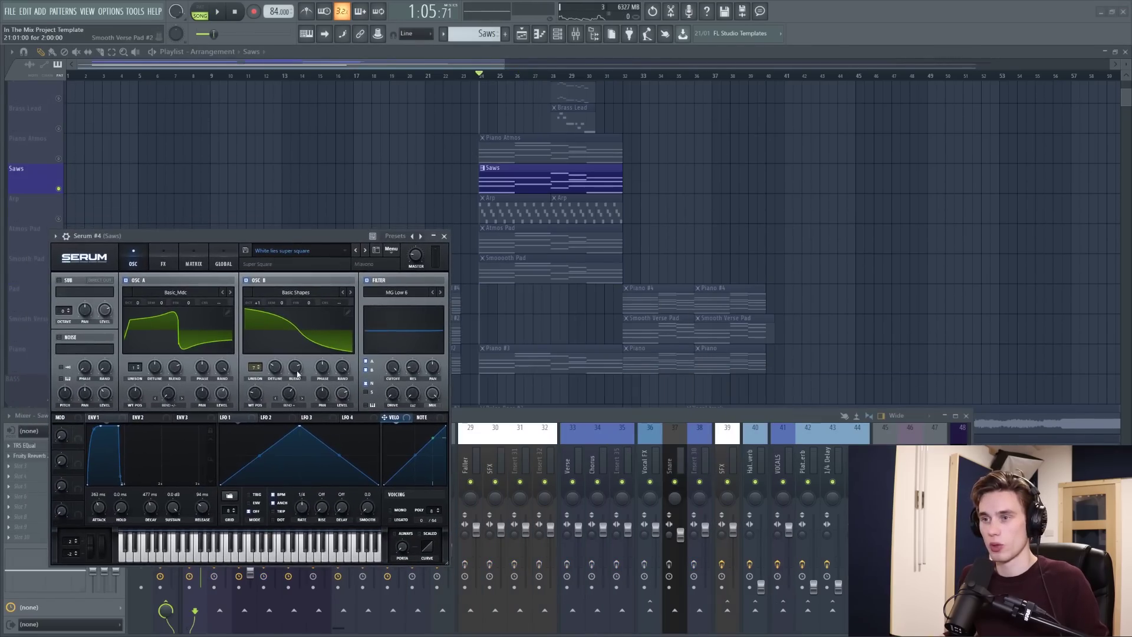
click(444, 236)
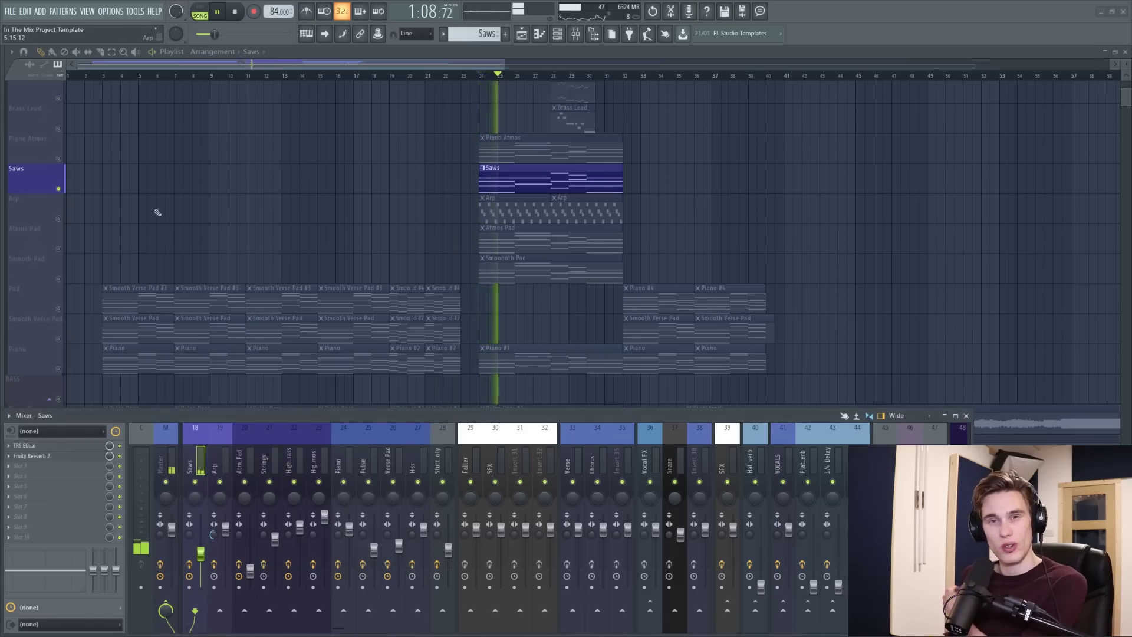
key(space)
Step: Solo the Piano Atmos track and audition its part from bar 24
click(29, 146)
key(space)
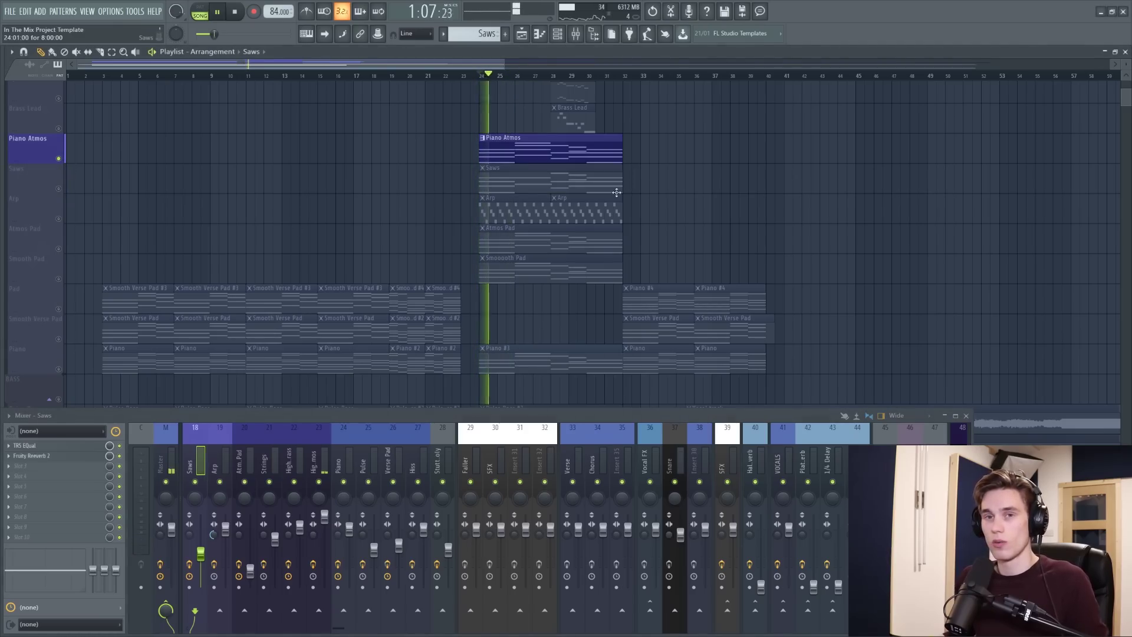
scroll(619, 195, up, 2)
key(space)
Step: Solo the Brass Lead and Synth Brass tracks together and audition their parts from bar 28
scroll(610, 197, up, 1)
scroll(589, 192, down, 2)
click(27, 138)
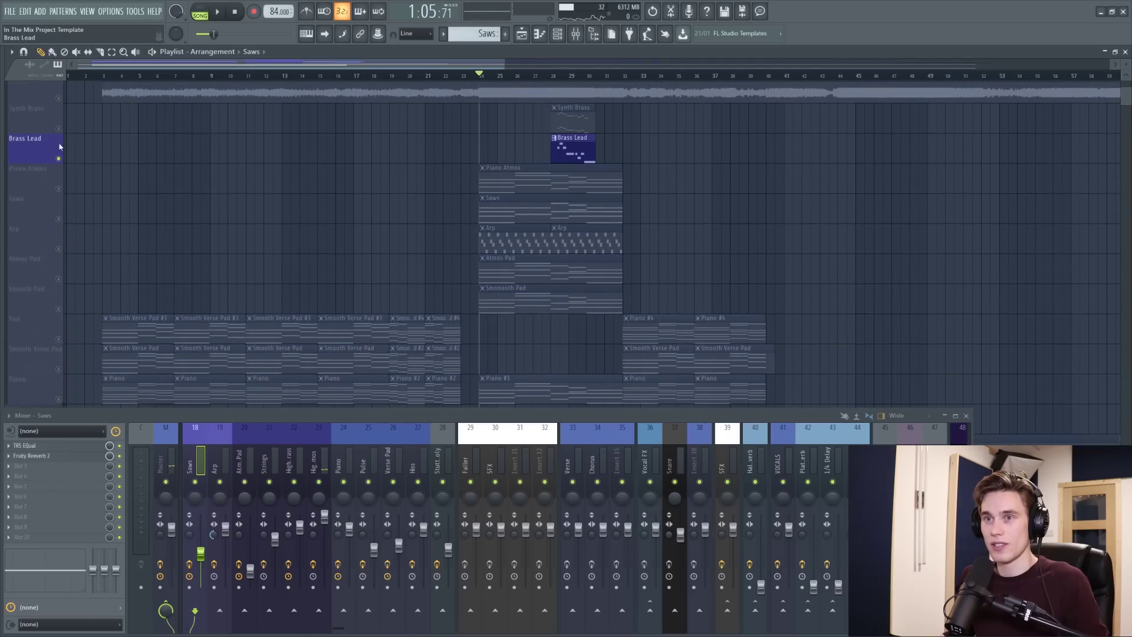
ctrl+click(27, 108)
click(561, 78)
key(space)
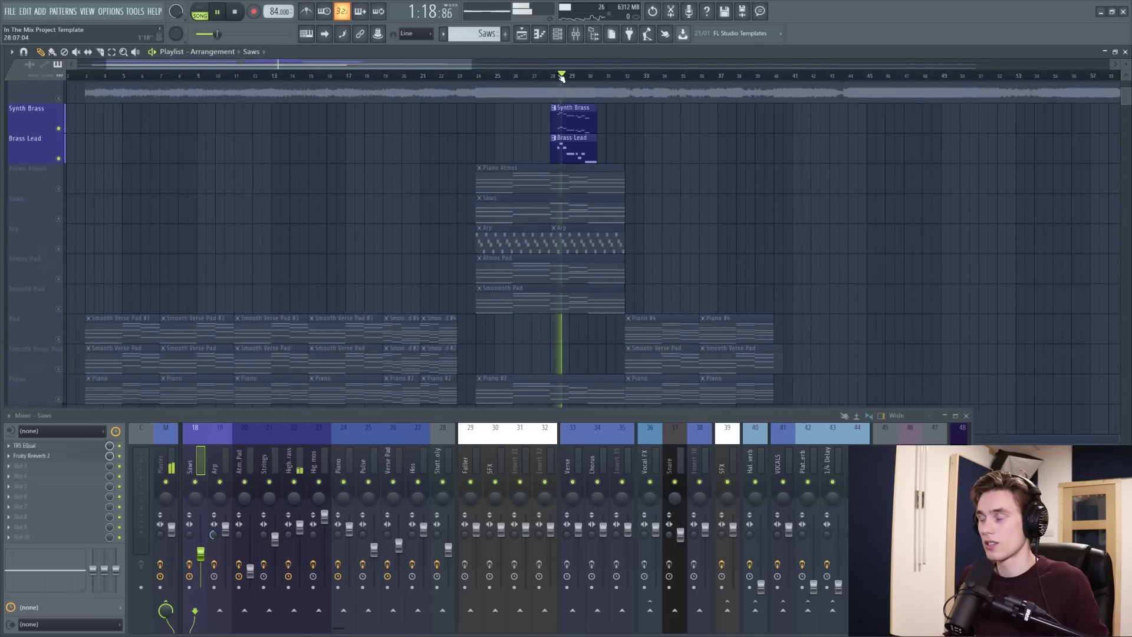
scroll(561, 79, up, 3)
scroll(561, 79, down, 2)
key(space)
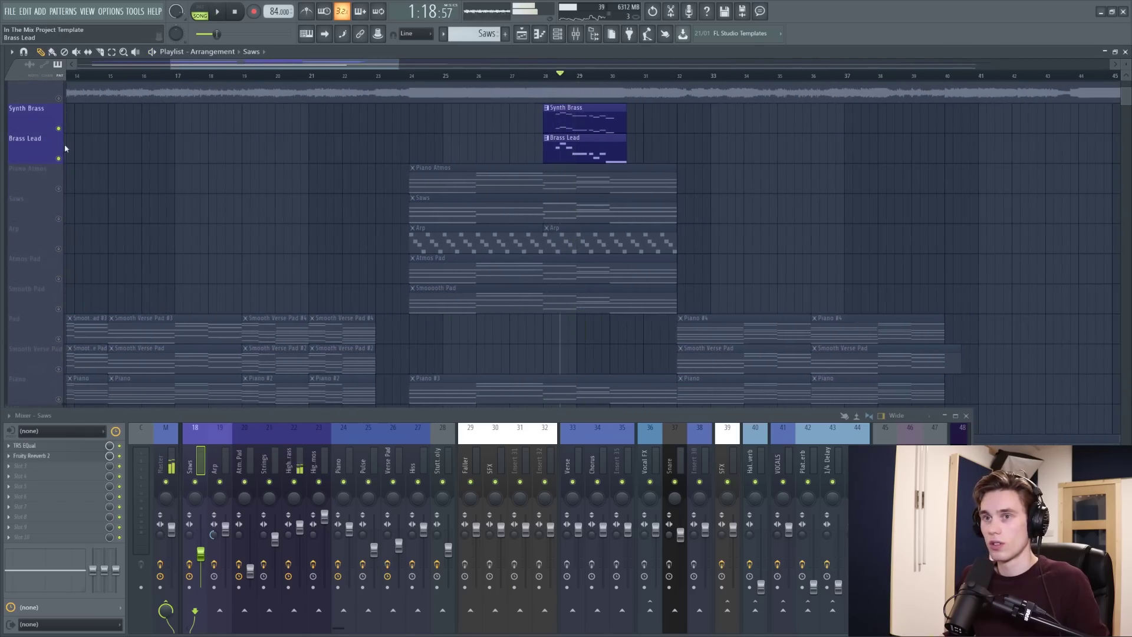
Step: View the Synth Brass pattern's Serum #3 instrument, close it, and select the Brass Lead pattern
scroll(61, 161, down, 1)
key(F6)
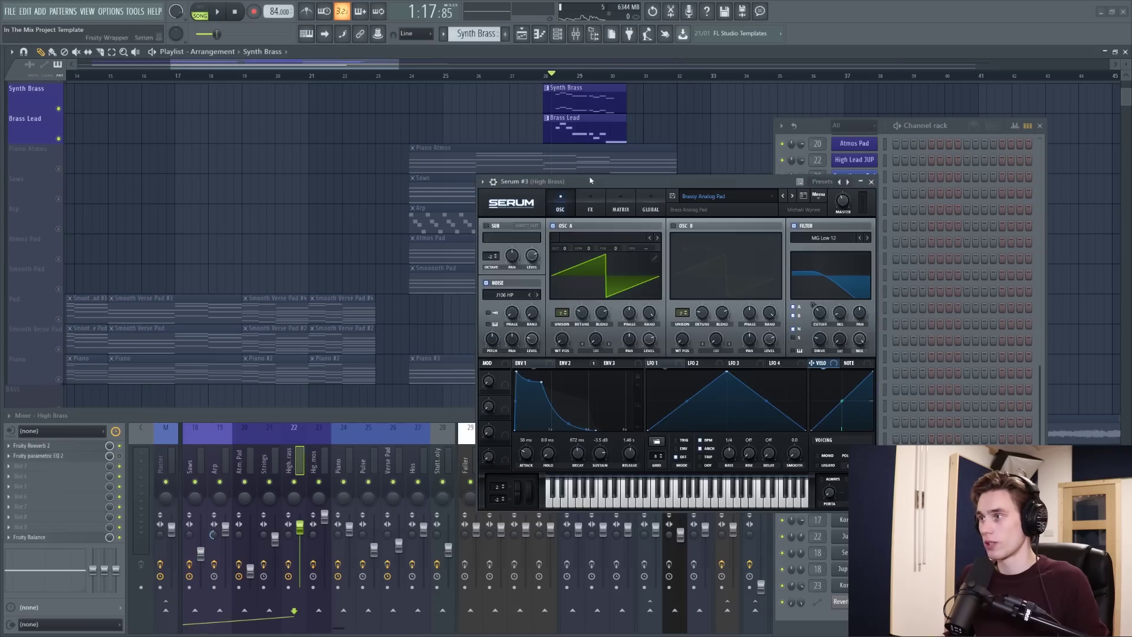
drag(774, 184, 537, 215)
click(634, 213)
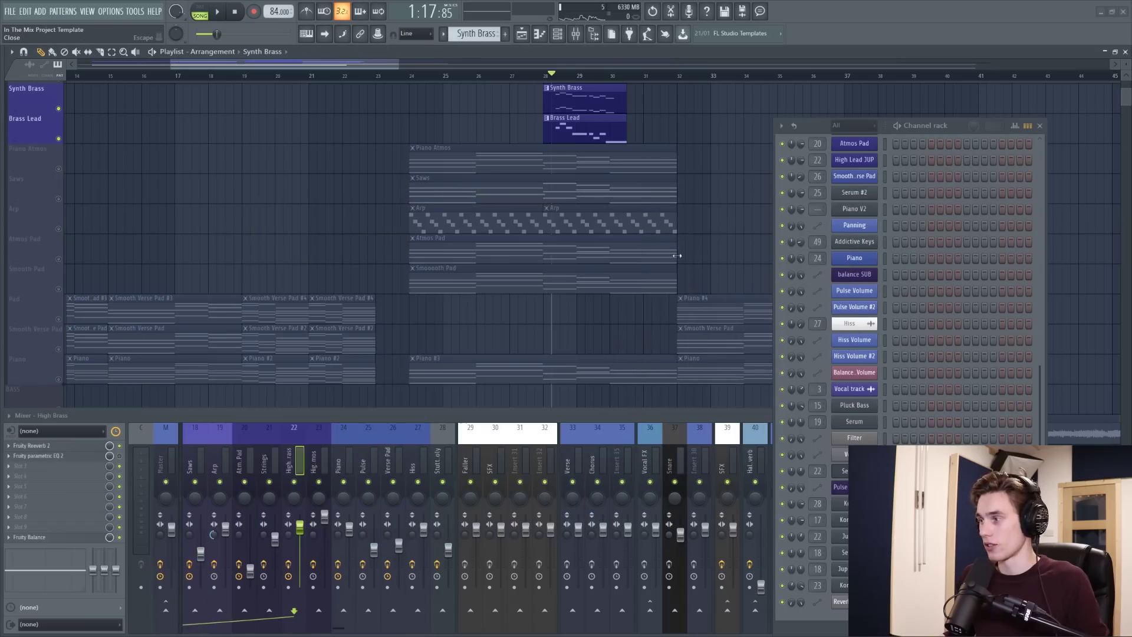
click(589, 131)
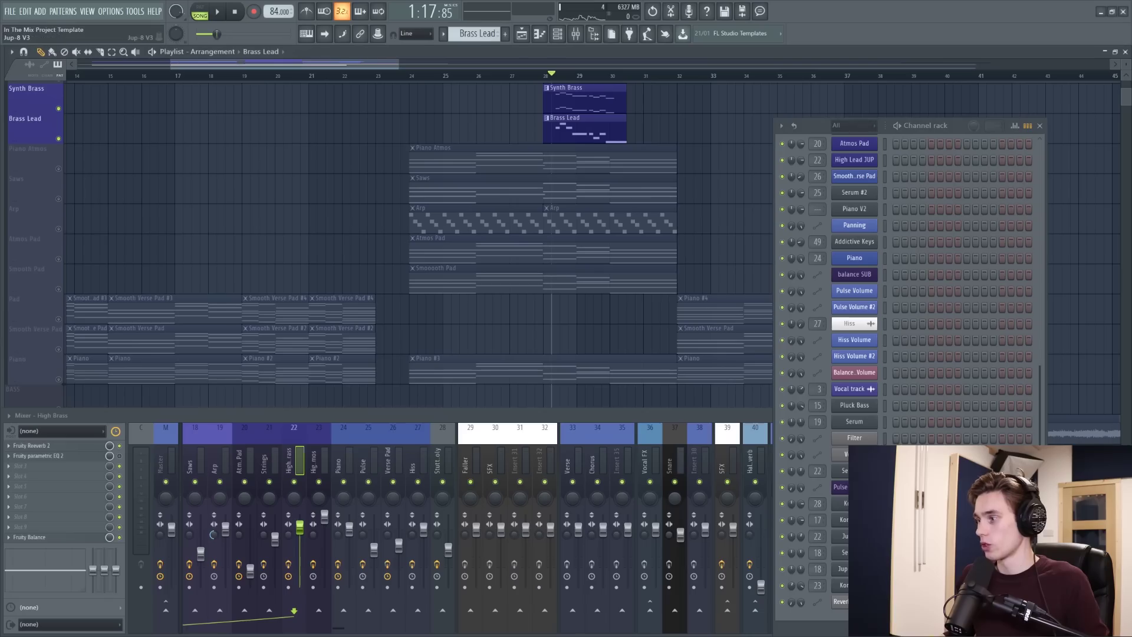
Step: View the Brass Lead's Jup-8 V3 instrument, close it along with the channel rack, and audition the soloed brass from bar 28
click(853, 536)
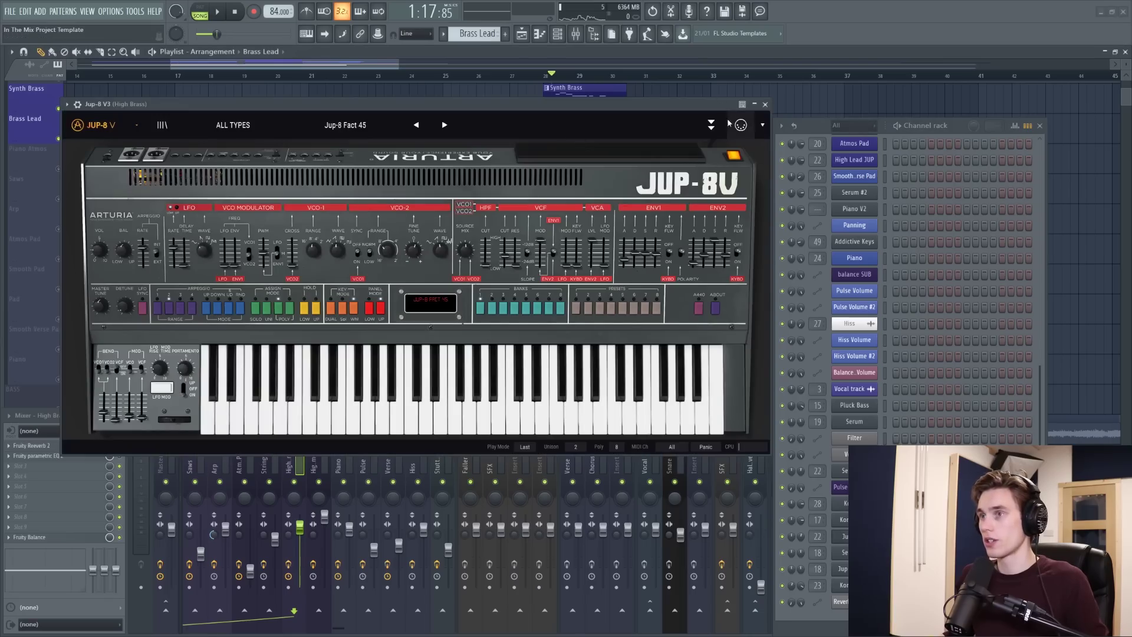
click(765, 104)
key(space)
click(1040, 126)
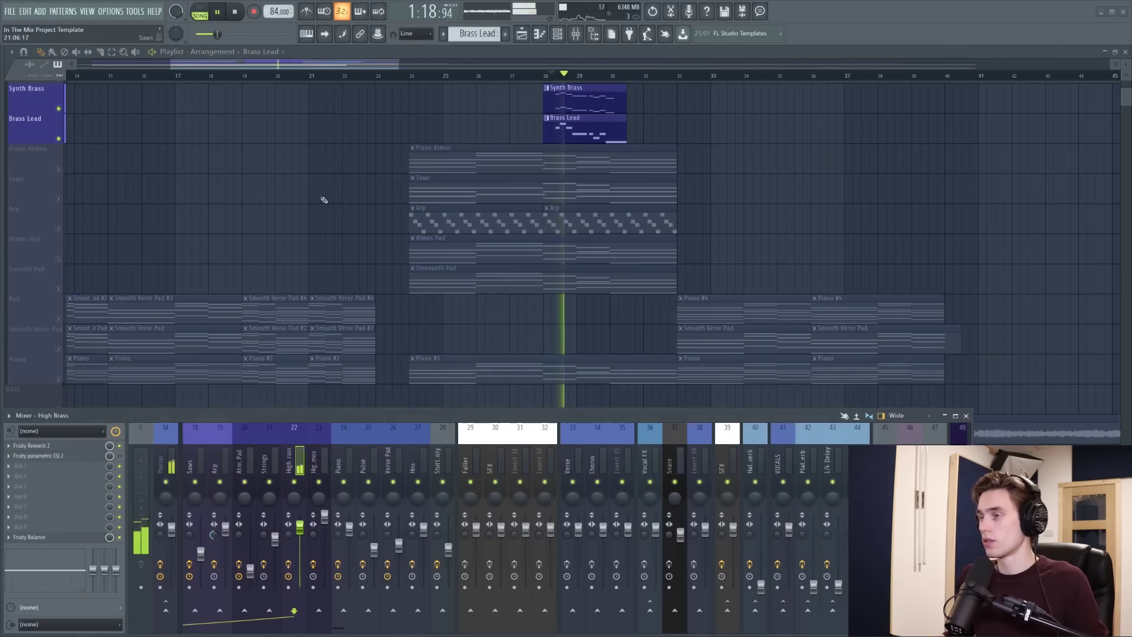
key(space)
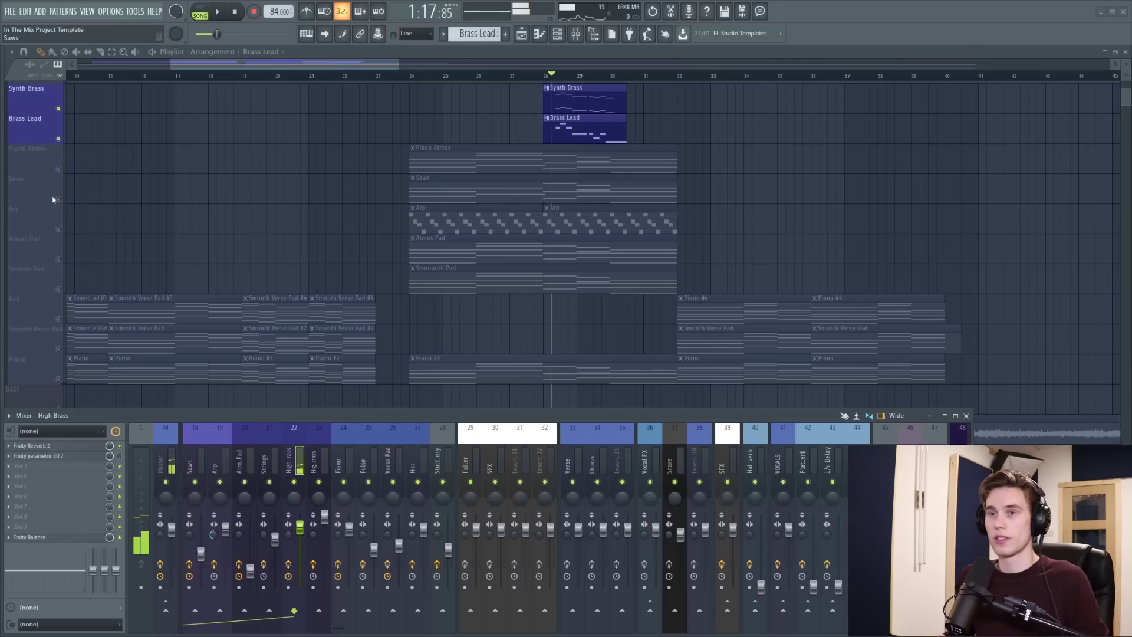
Step: Turn off the brass solo and audition the layered drop parts together from bar 27
right_click(59, 169)
right_click(59, 169)
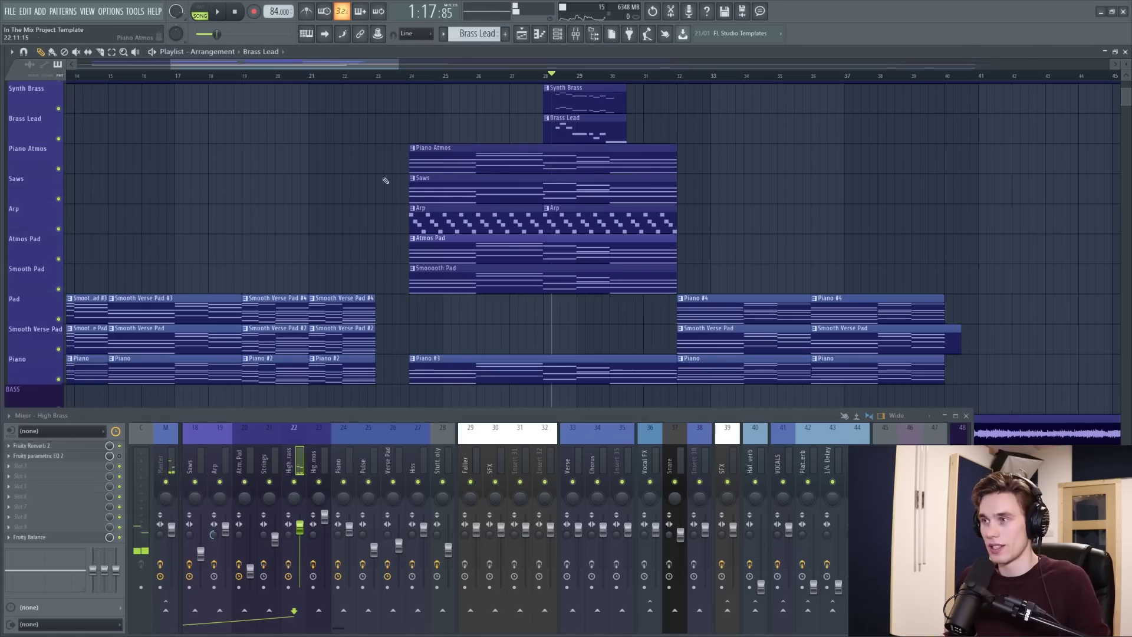
click(414, 77)
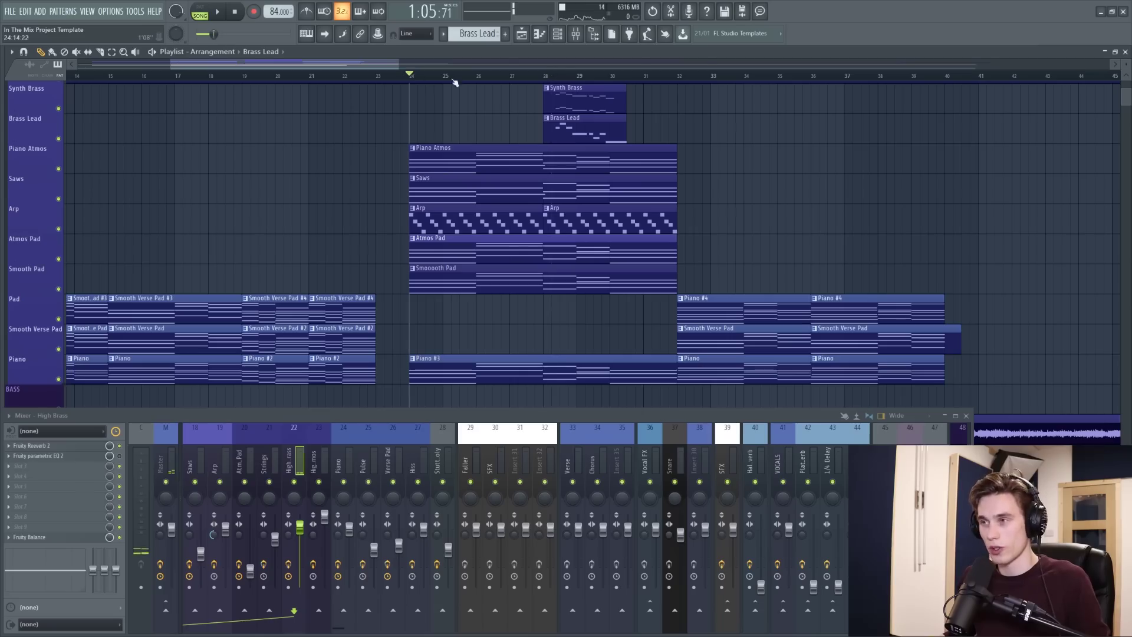
drag(482, 81, 511, 75)
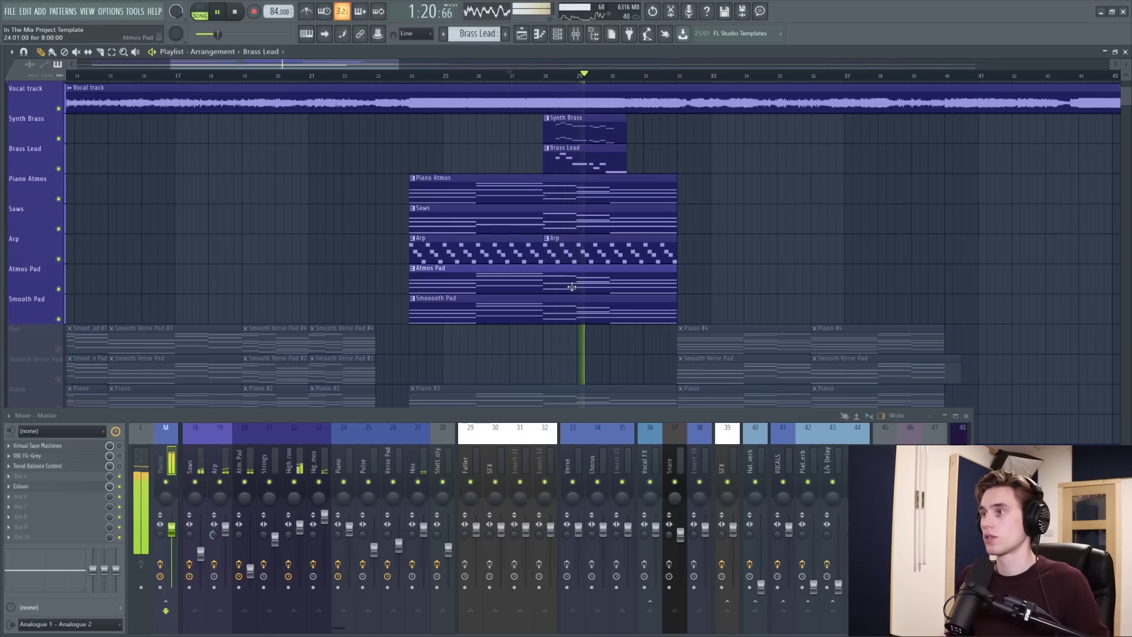
key(space)
Step: Unmute the Pad, Smooth Verse Pad and Piano tracks
scroll(58, 253, down, 1)
scroll(58, 254, down, 3)
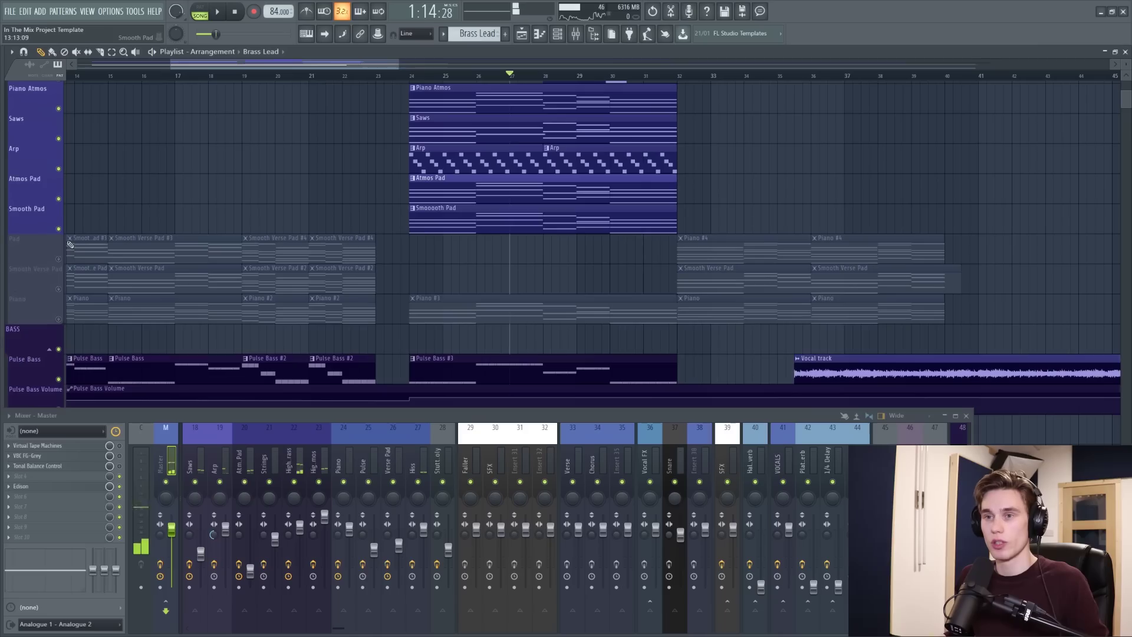
scroll(464, 69, down, 2)
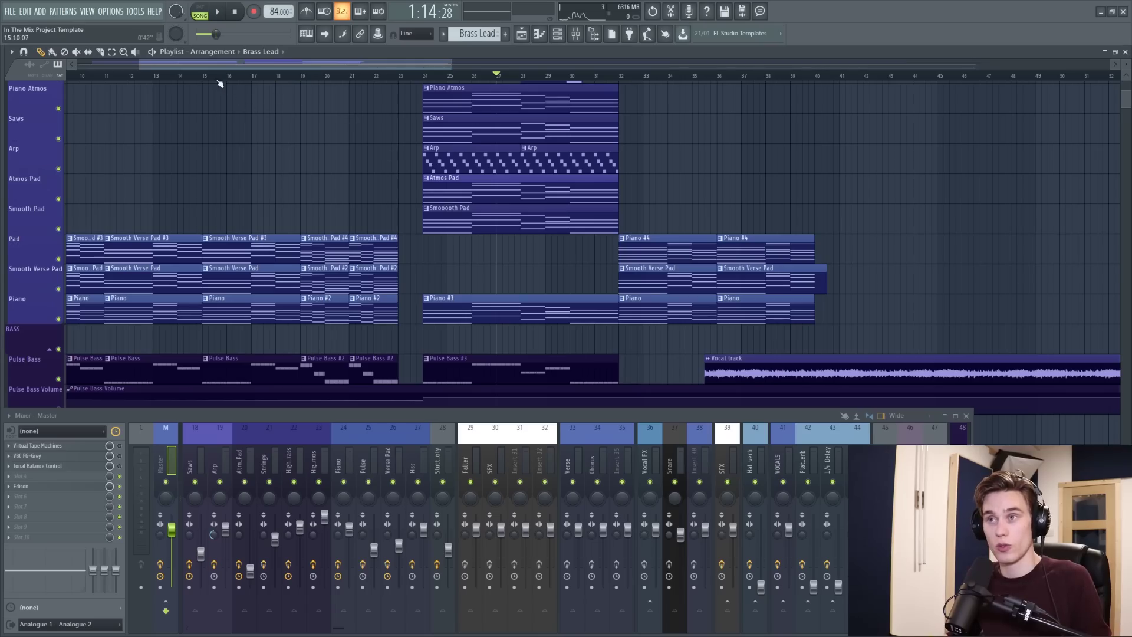
Step: Look over the arrangement's verse section and audition it with all tracks active from bar 11
scroll(183, 61, down, 3)
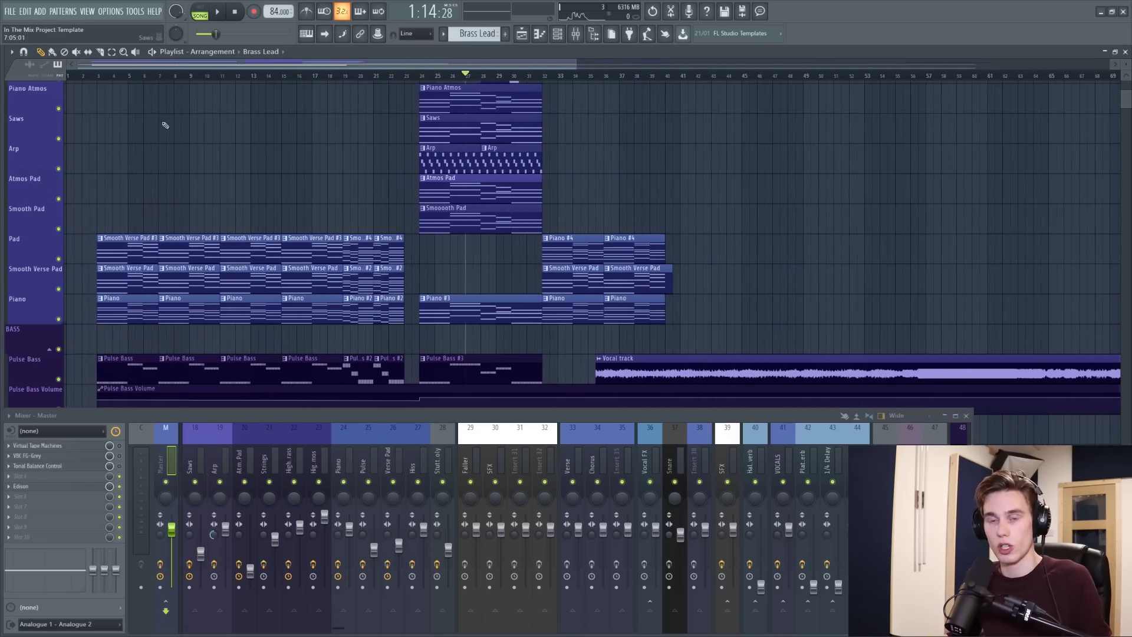
scroll(177, 157, down, 2)
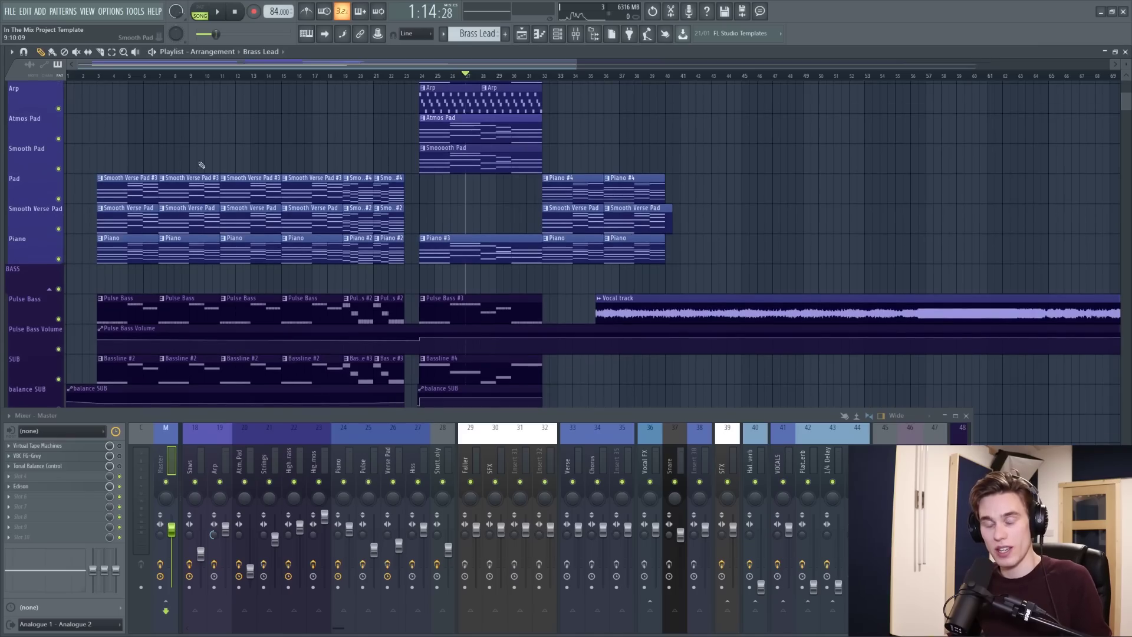
scroll(189, 173, up, 7)
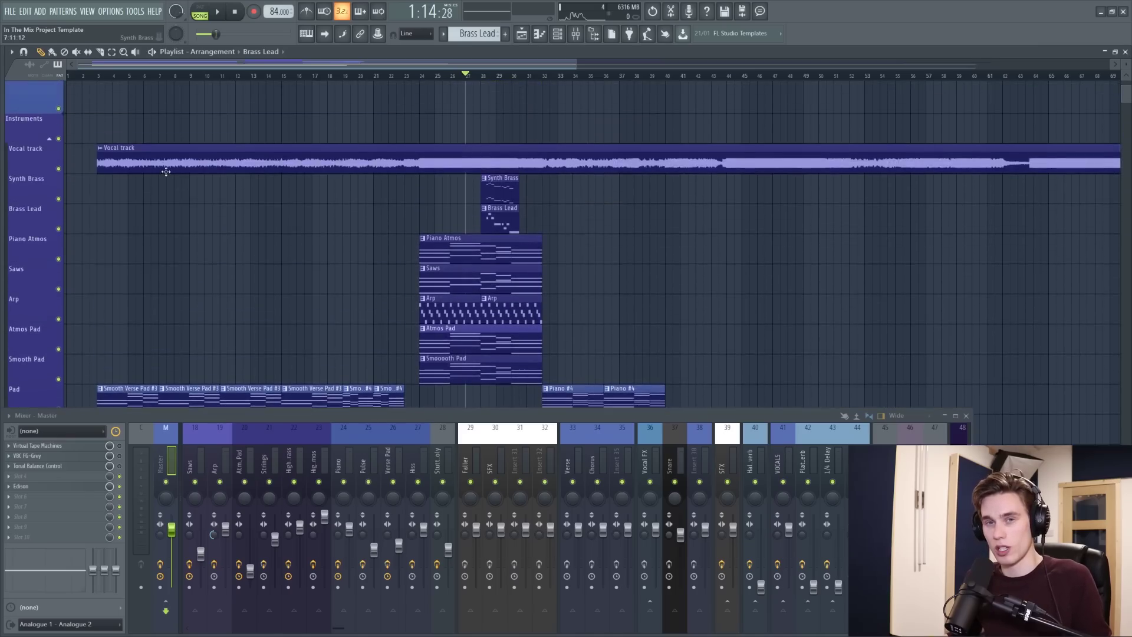
scroll(162, 106, down, 4)
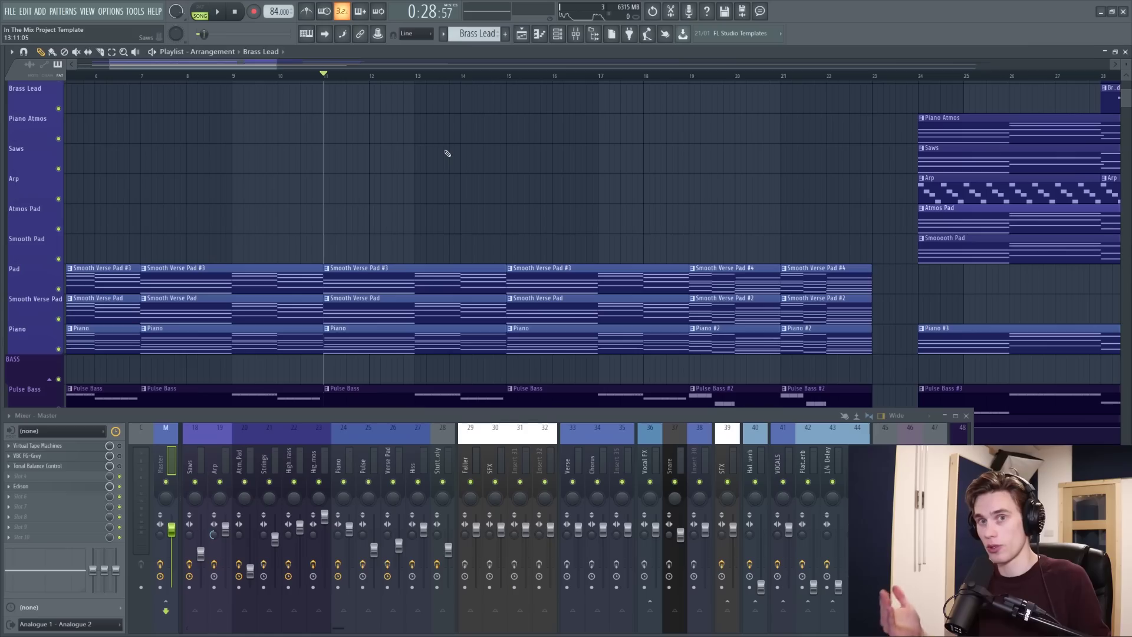
key(space)
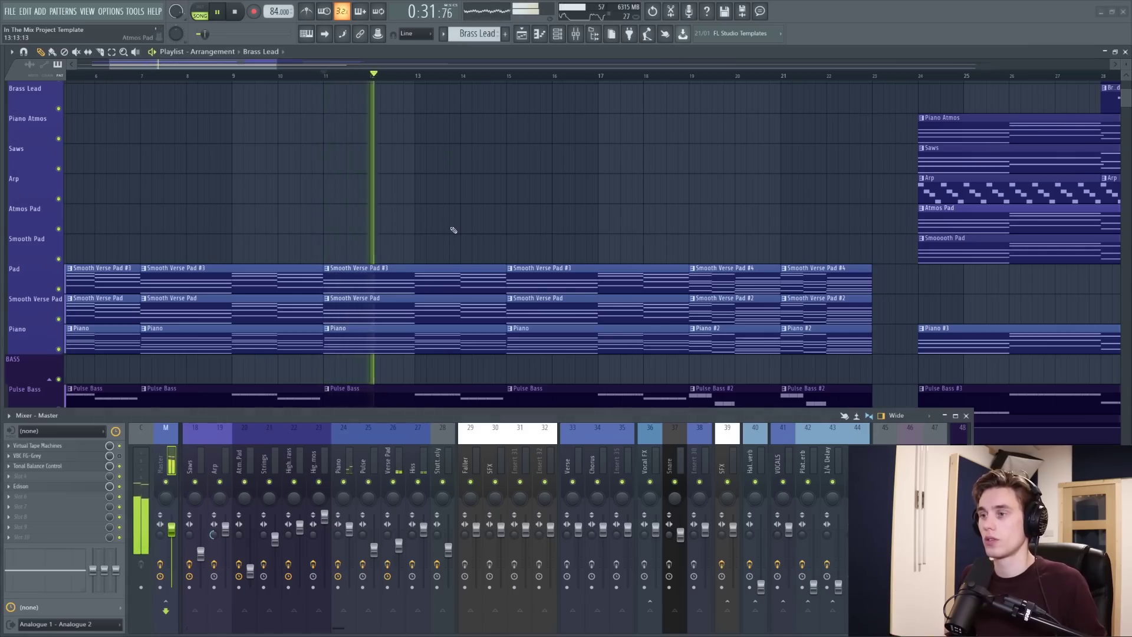
scroll(453, 228, down, 2)
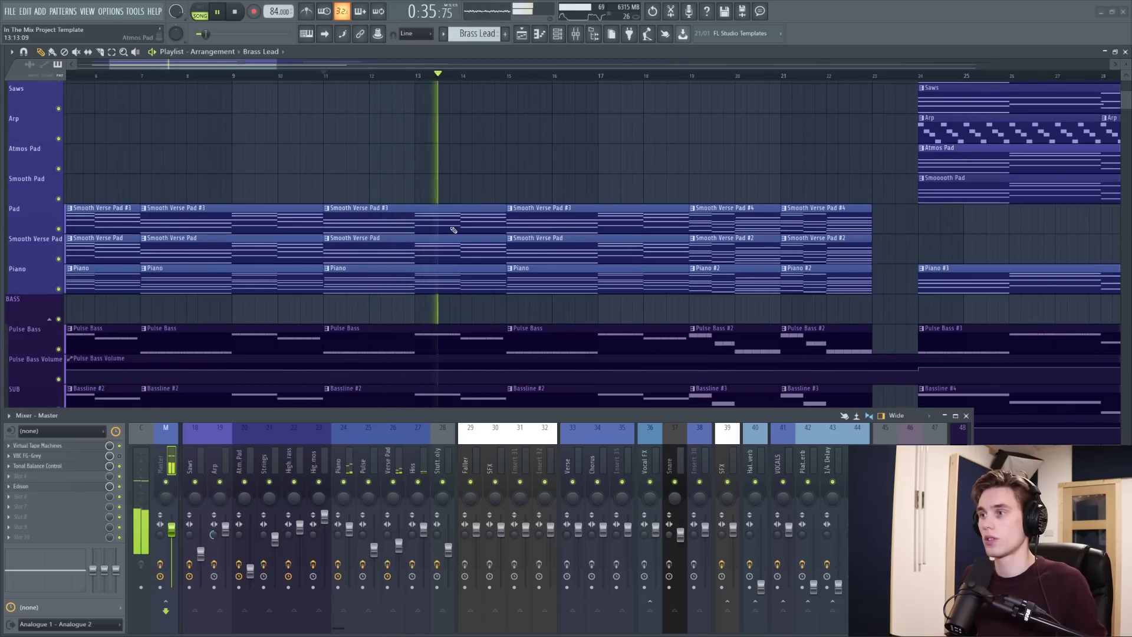
key(space)
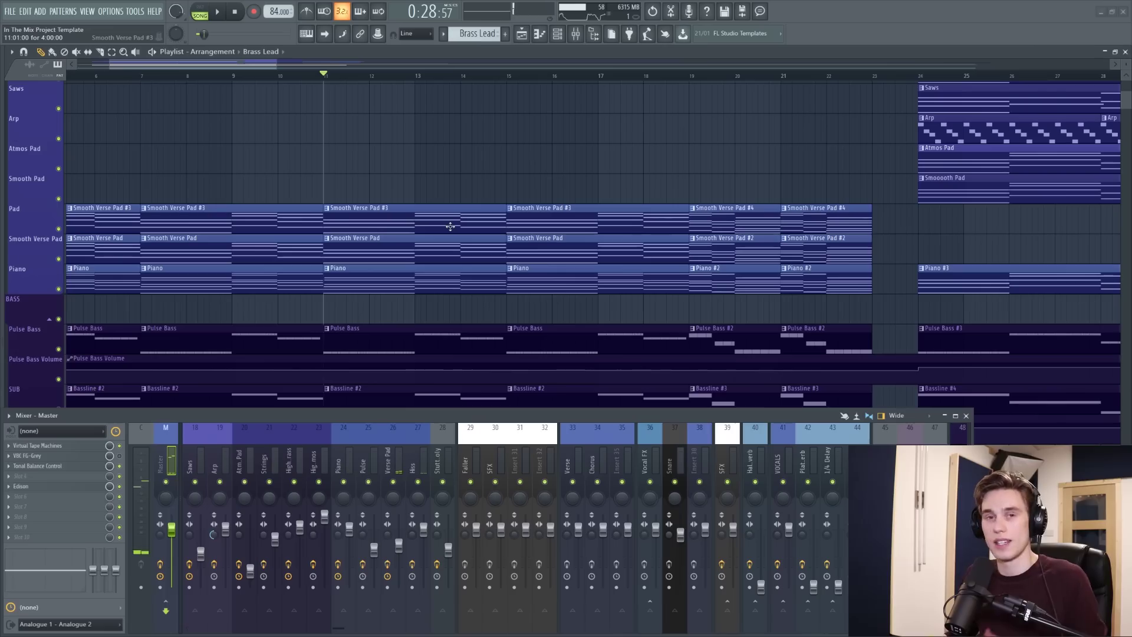